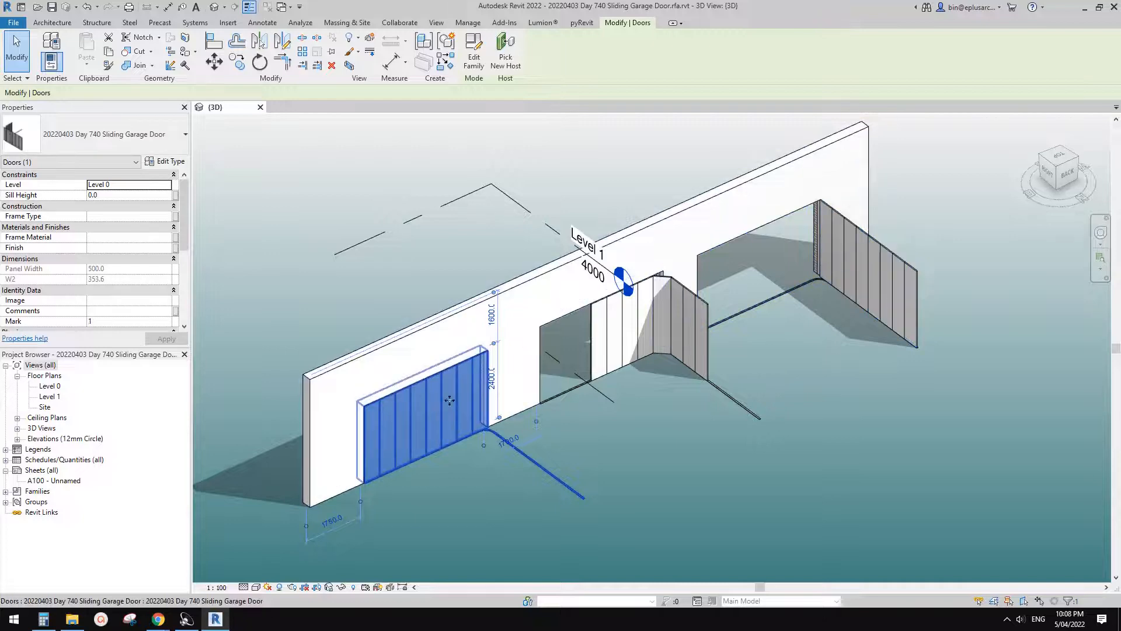
- Set the panel count (No.) of the half-open middle sliding garage door to 10
scroll(432, 427, "up", 2)
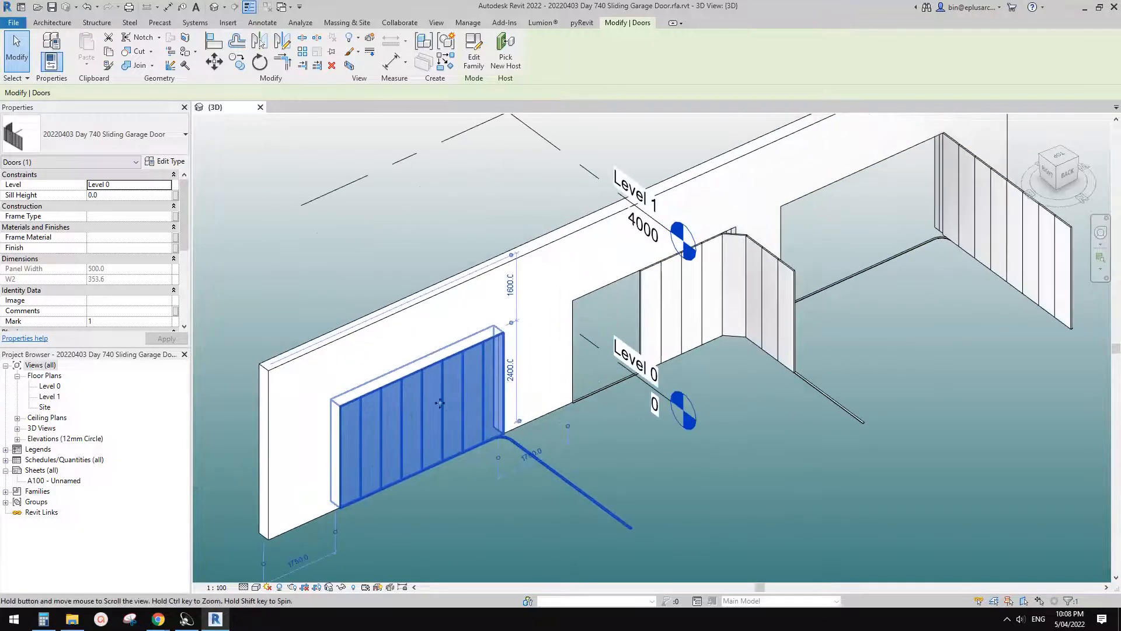
scroll(439, 400, "down", 1)
left_click(900, 250)
middle_click_drag(646, 329, 696, 369)
left_click(667, 326)
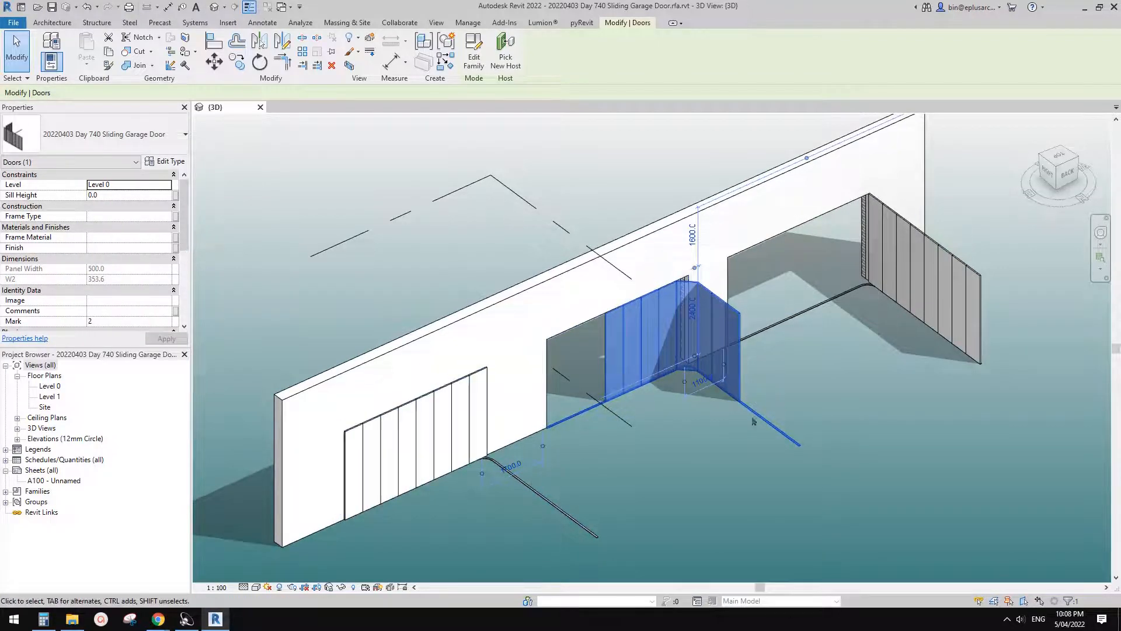
scroll(92, 286, "down", 4)
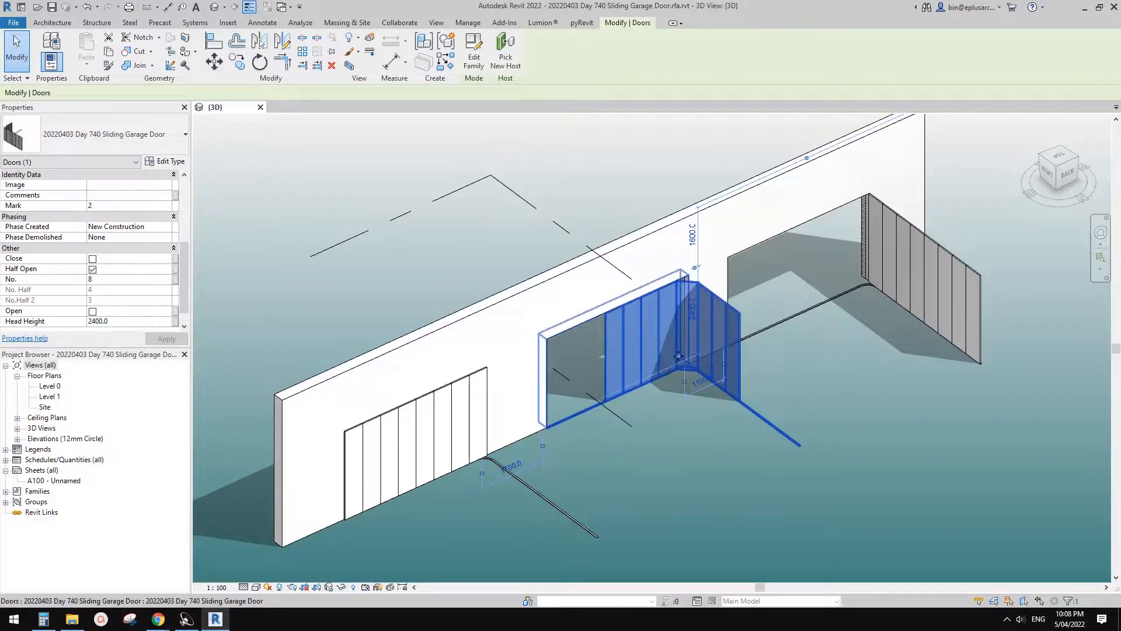
scroll(667, 422, "up", 2)
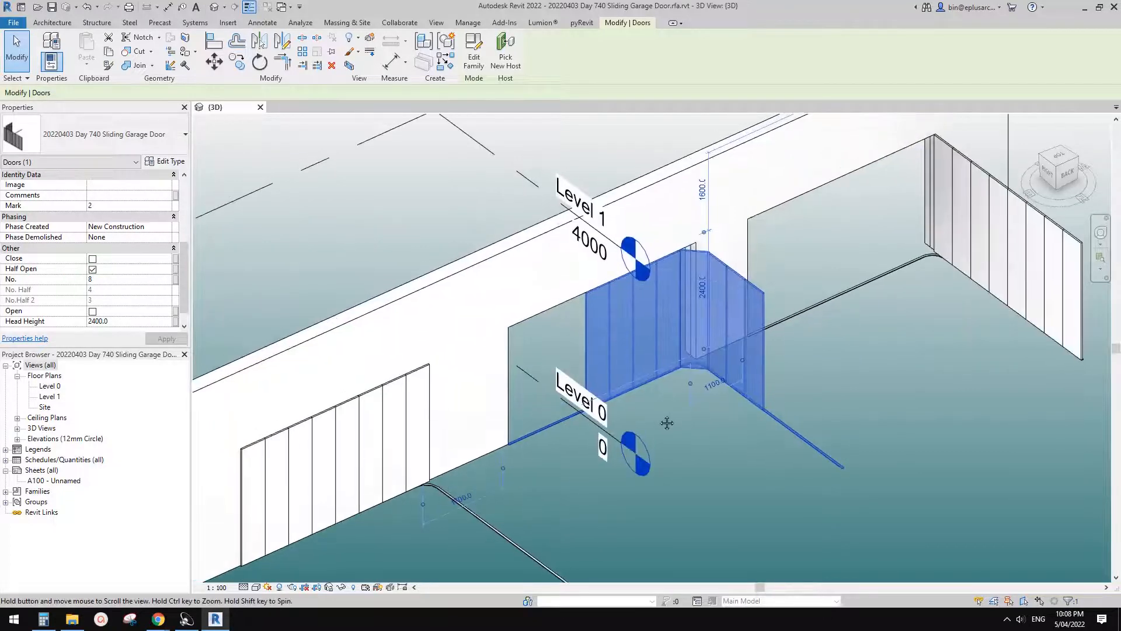
left_click(666, 422)
left_click(661, 361)
middle_click_drag(668, 347, 683, 360)
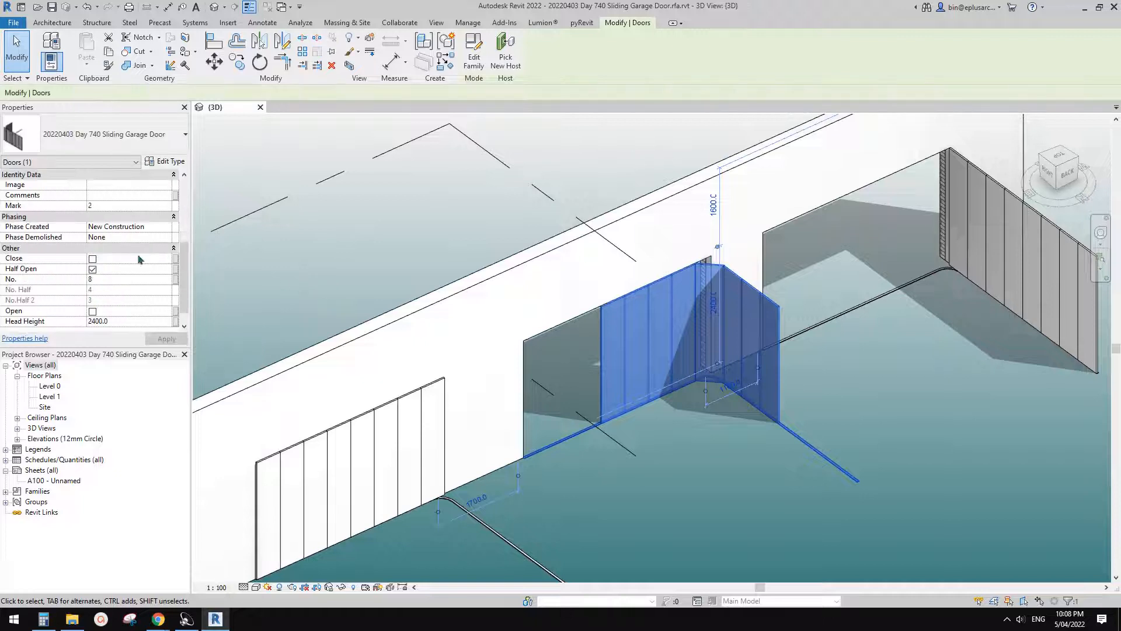
left_click(110, 280)
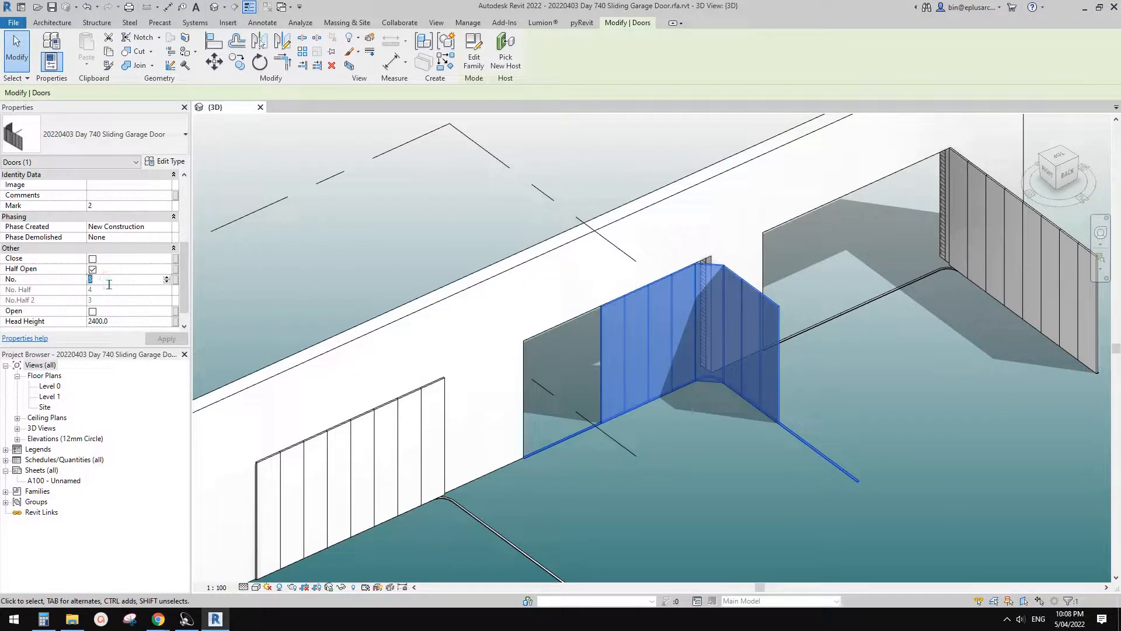
type("10")
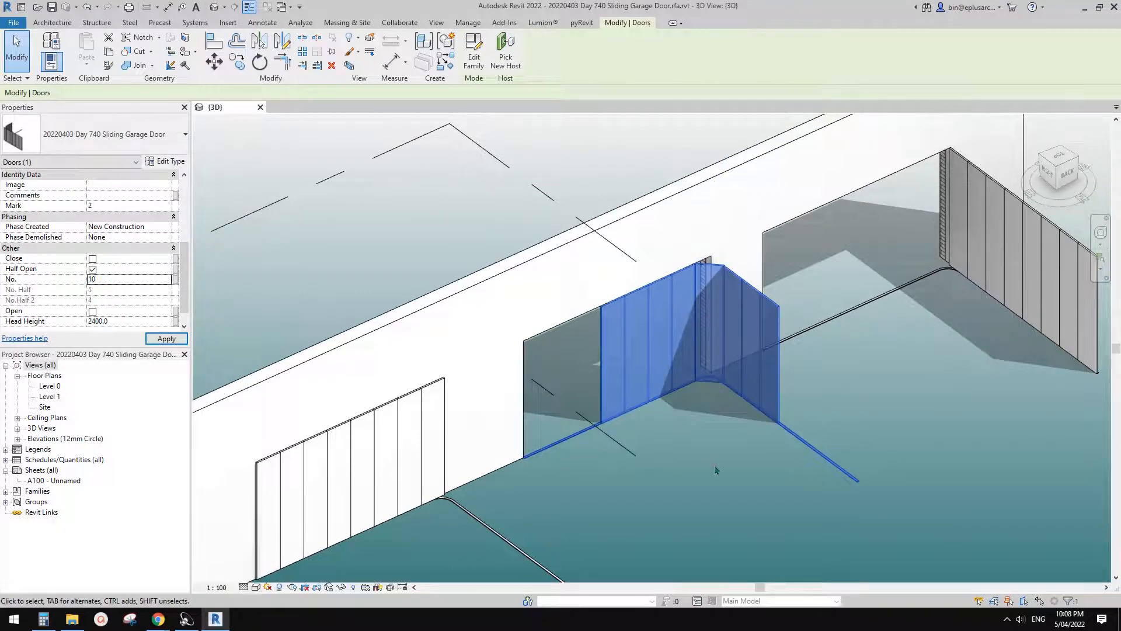
left_click(495, 185)
left_click(413, 296)
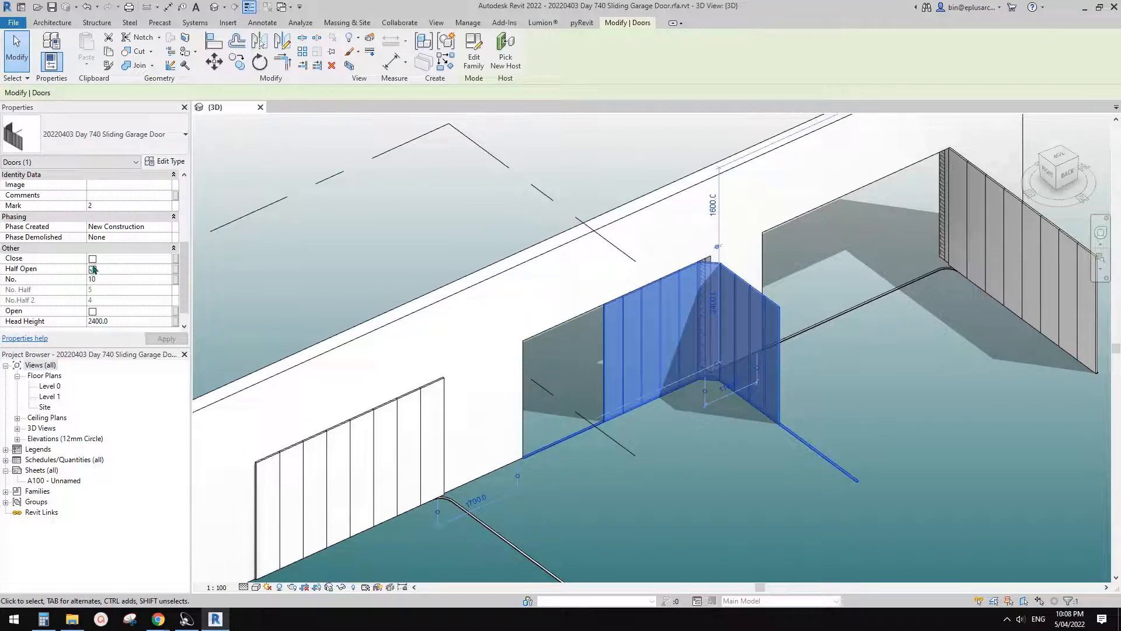
- Try the middle door's Close and Open states, and return it to Half Open only
left_click(92, 259)
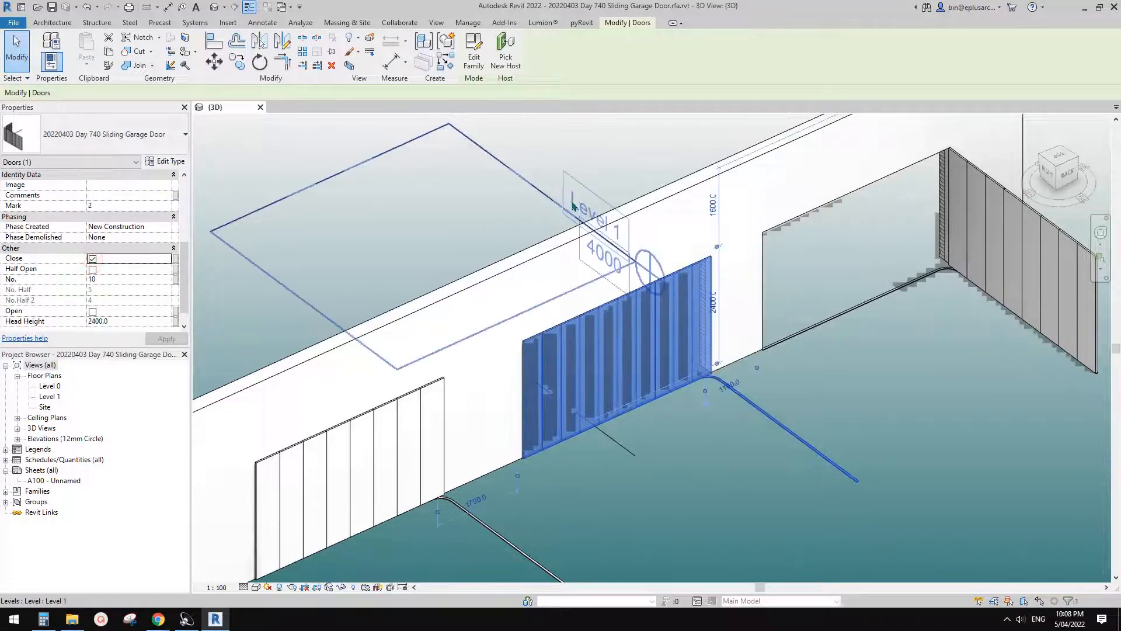
left_click(93, 259)
left_click(93, 311)
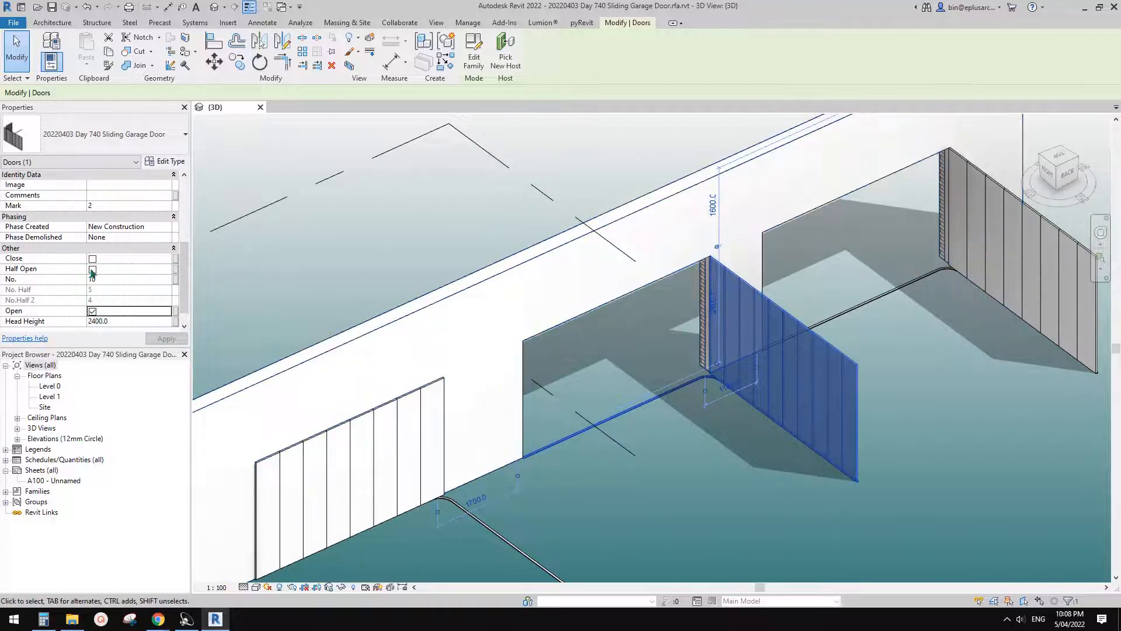
left_click(92, 269)
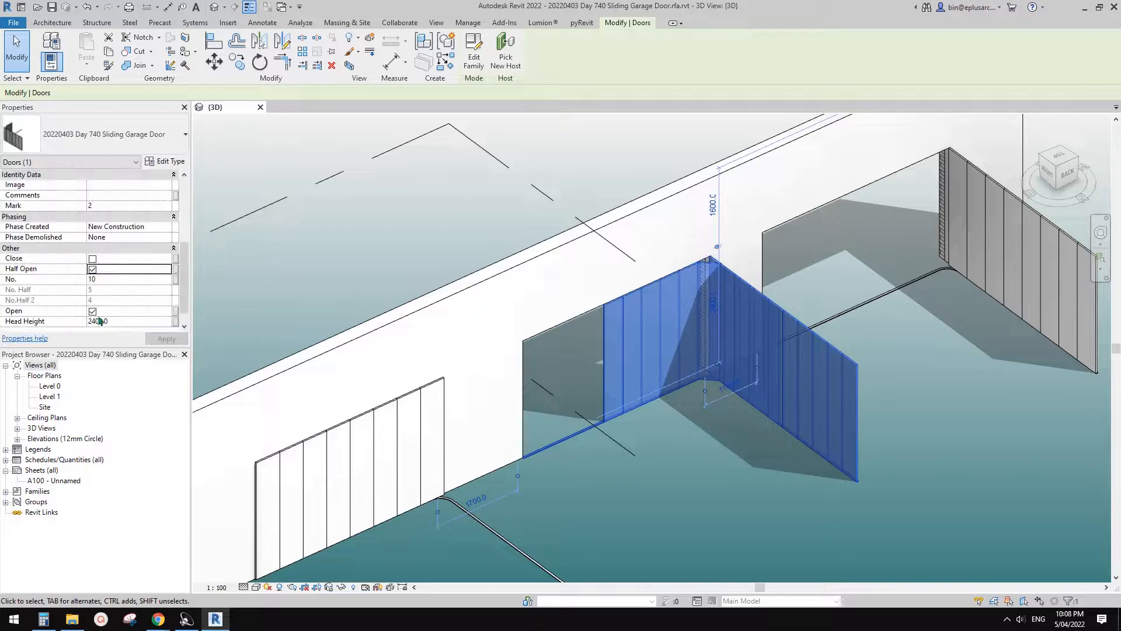
left_click(93, 311)
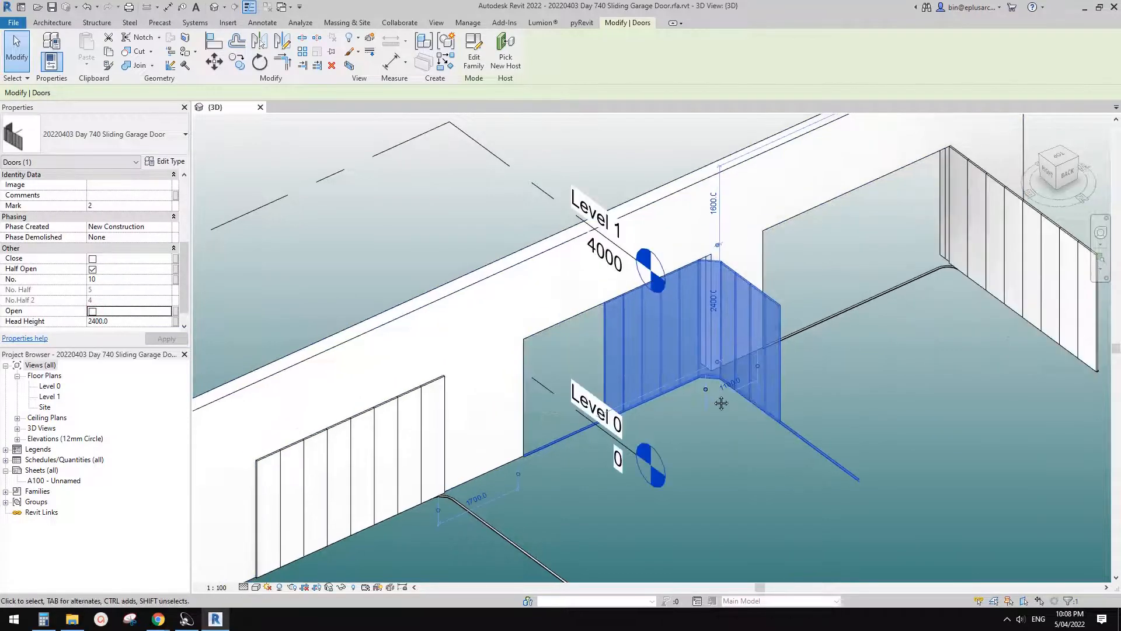
- Close the project with the three sliding garage doors without saving its changes
left_click(768, 440)
scroll(764, 443, "down", 1)
middle_click_drag(759, 447, 784, 417)
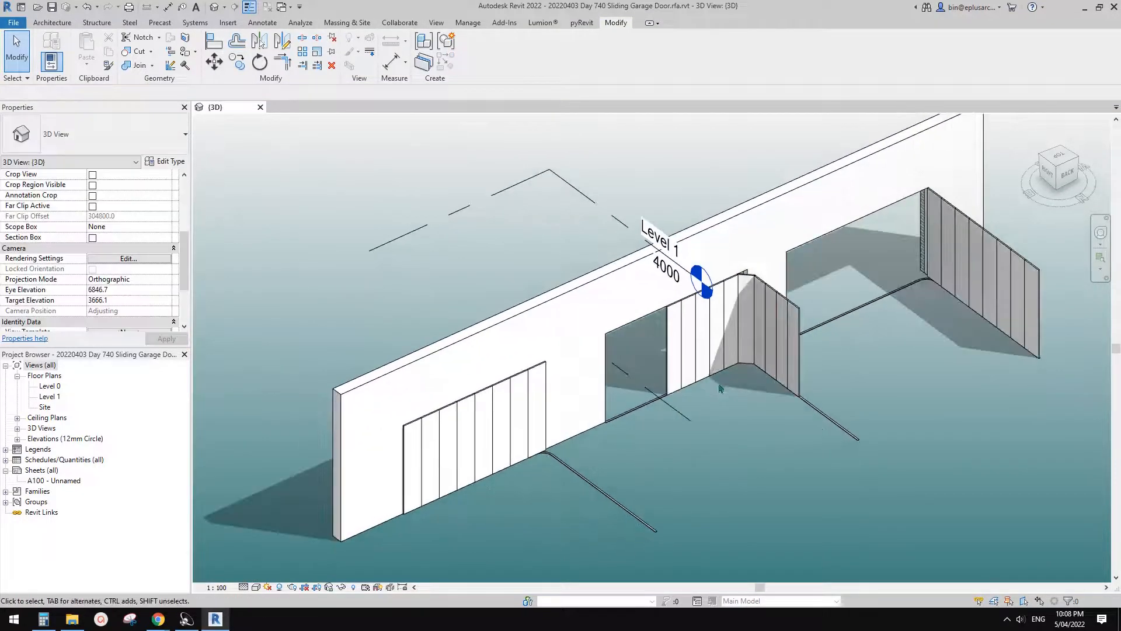
middle_click_drag(702, 417, 687, 427)
middle_click_drag(398, 211, 393, 213)
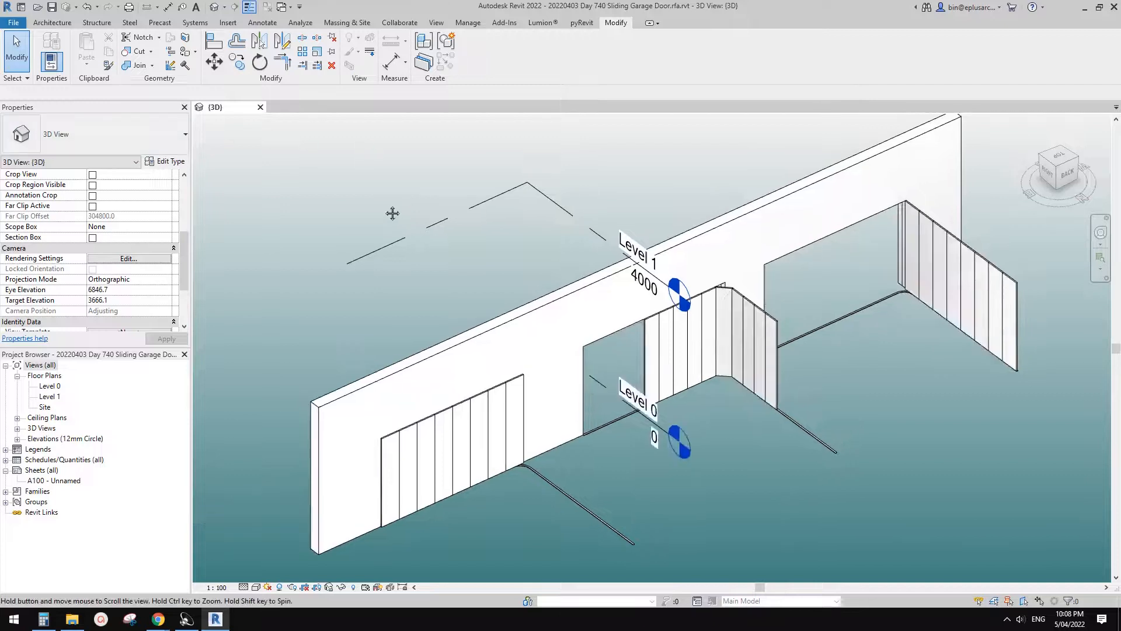
left_click(261, 106)
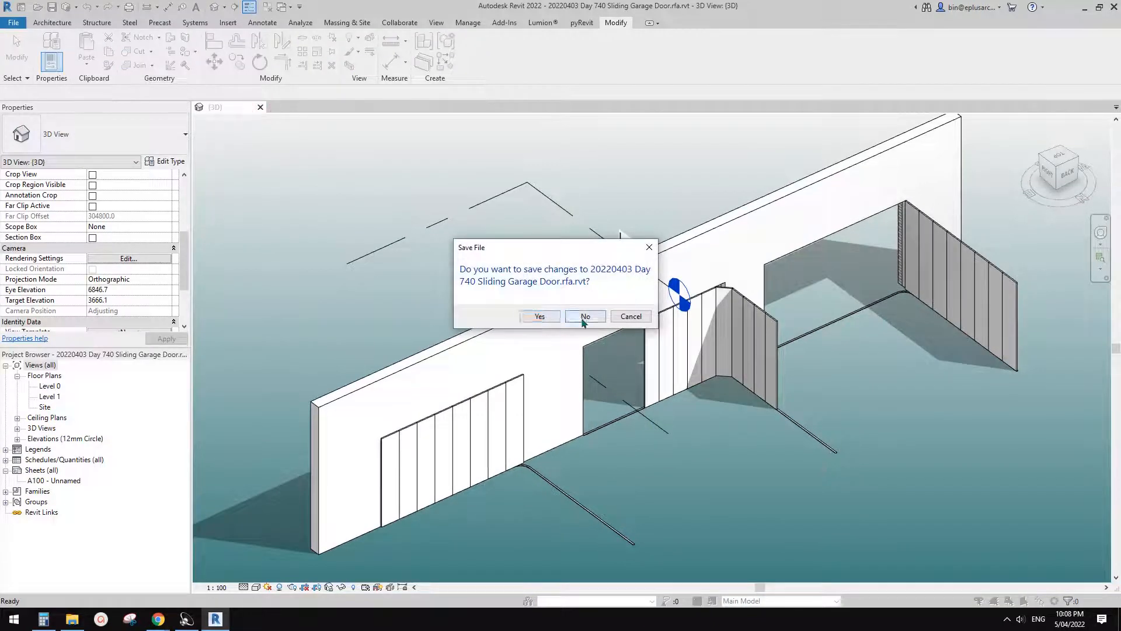
left_click(584, 317)
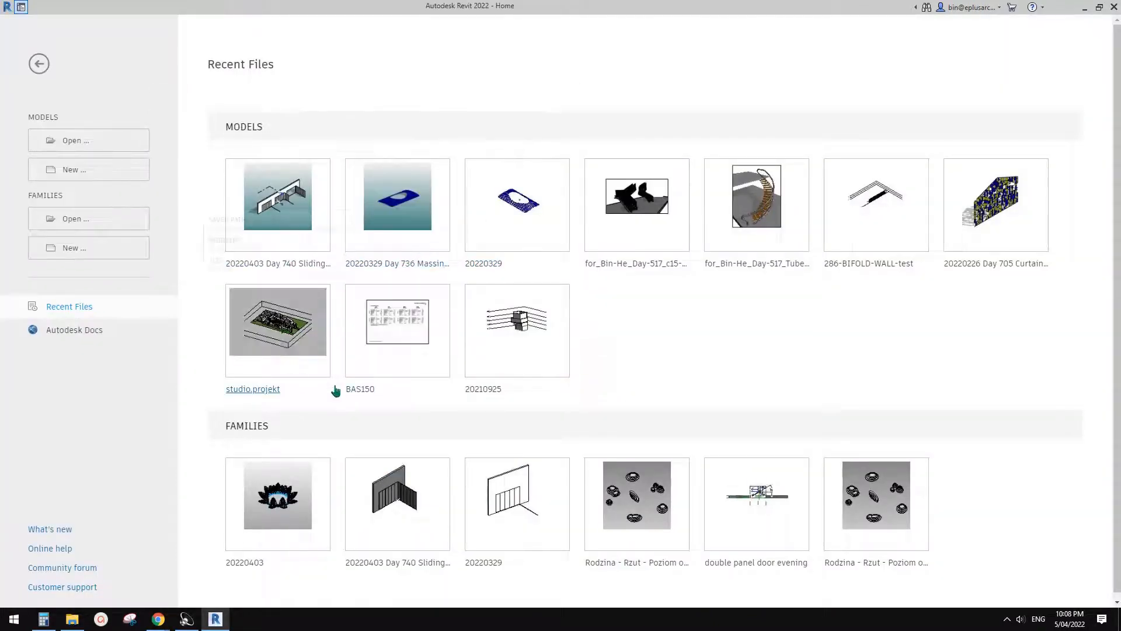
- Open the recent family 20220403 Day 740 Sliding Garage Door and show its Ref. Level floor plan
left_click(399, 487)
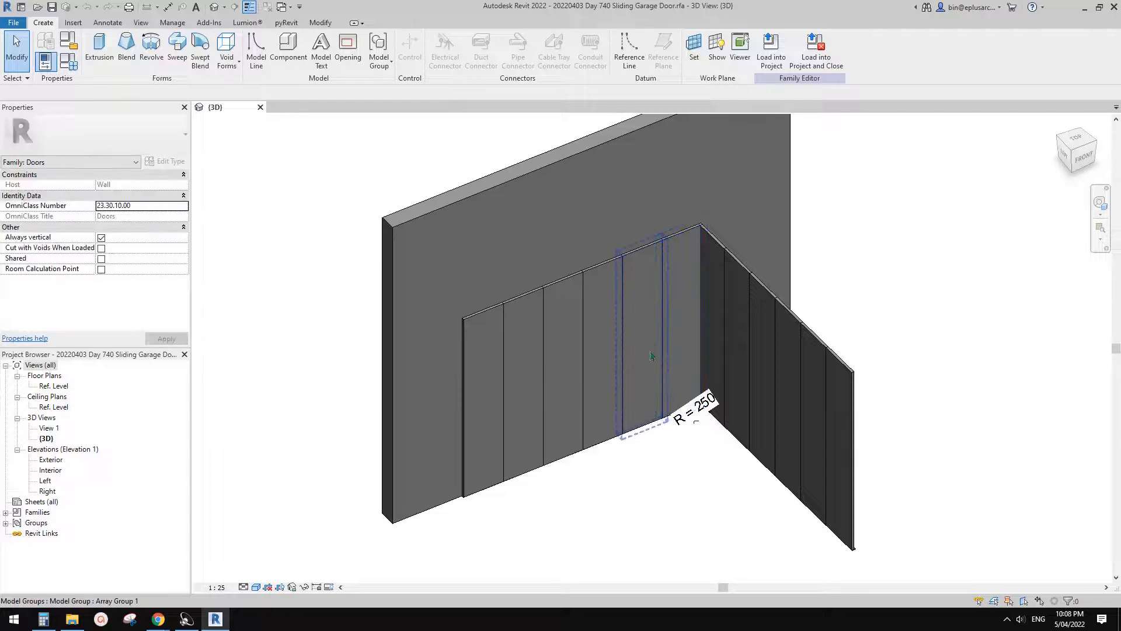
middle_click_drag(650, 352, 652, 357)
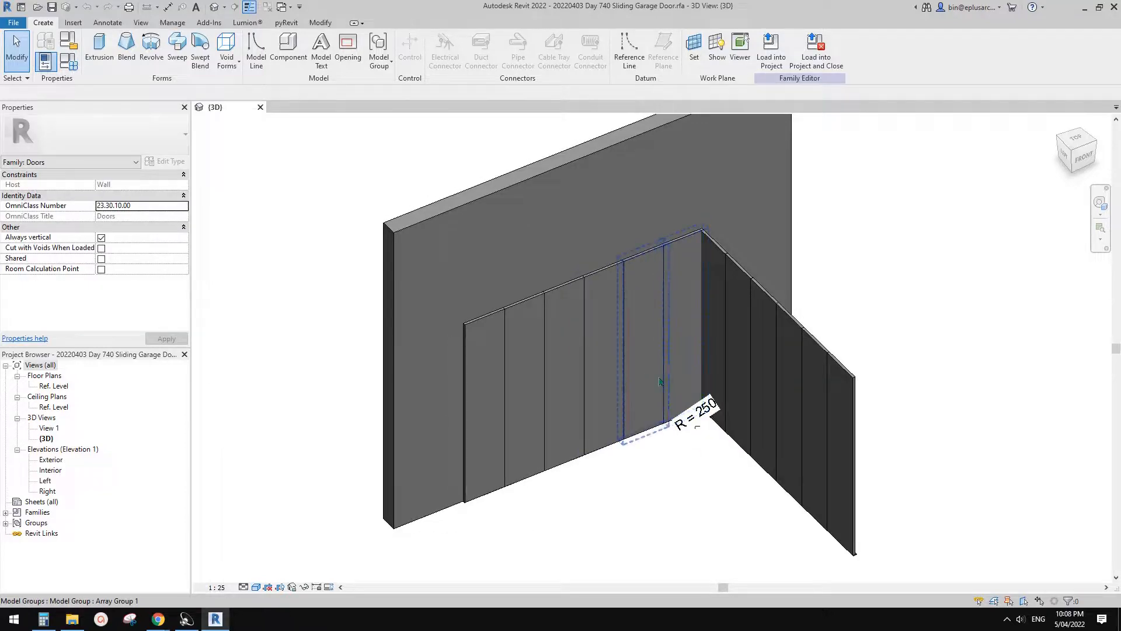
middle_click_drag(593, 328, 590, 329)
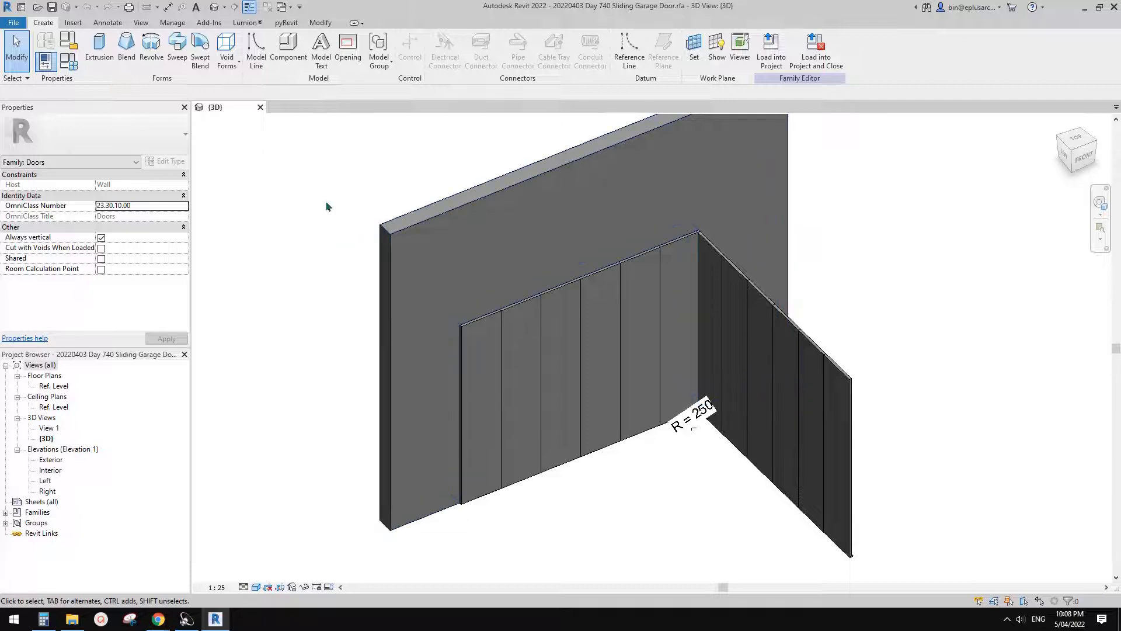
middle_click_drag(325, 202, 324, 203)
middle_click_drag(320, 272, 319, 278)
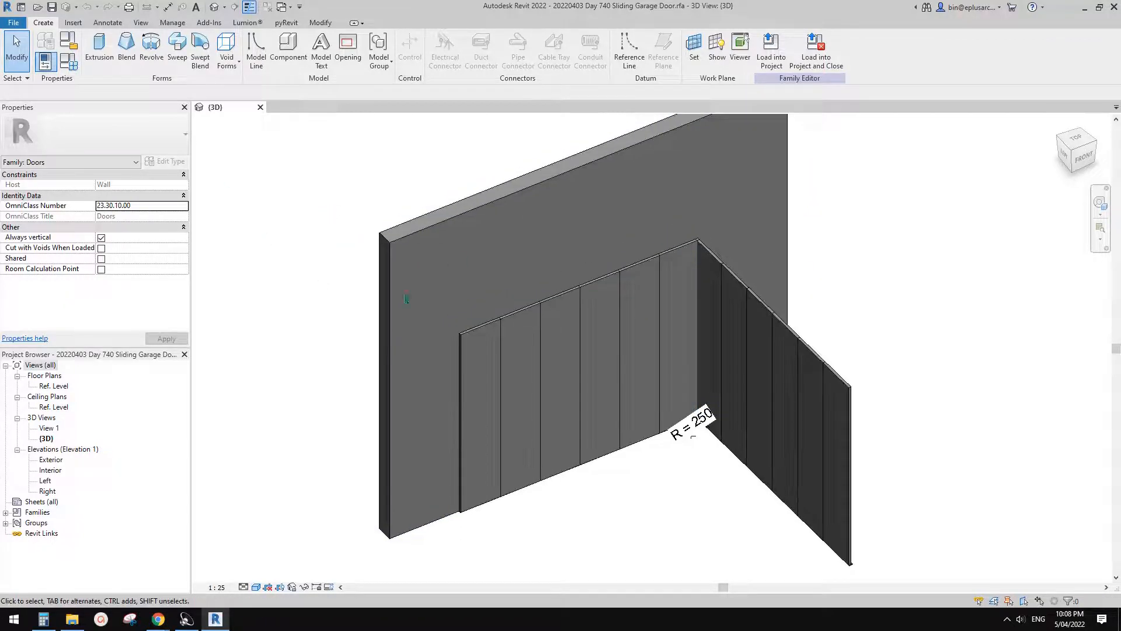
middle_click_drag(676, 368, 656, 386, "shift")
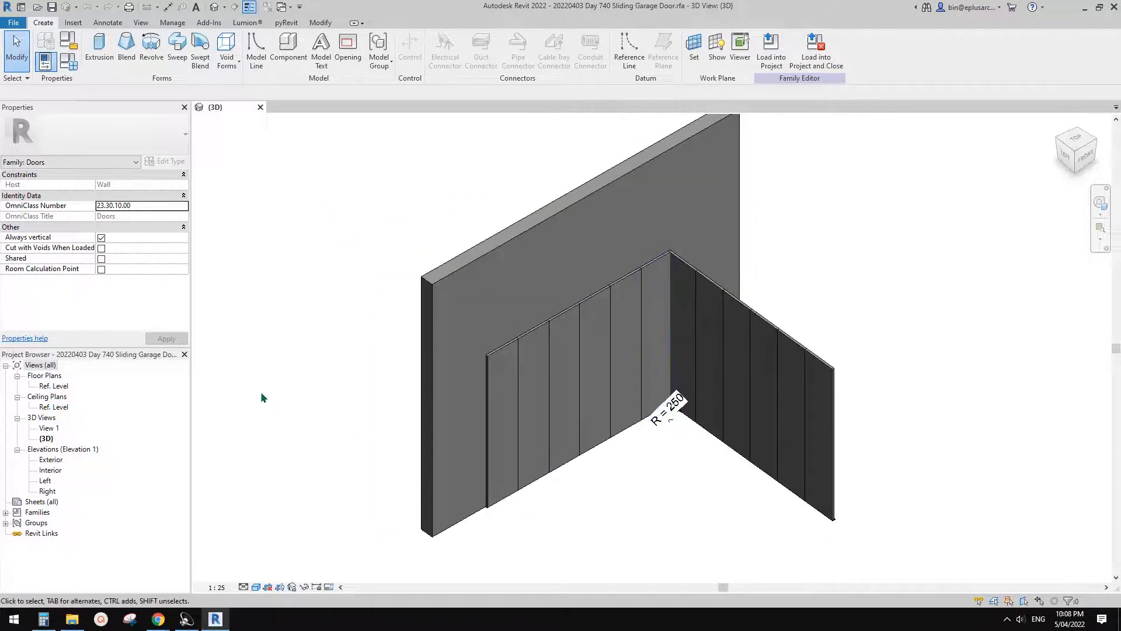
double_click(57, 388)
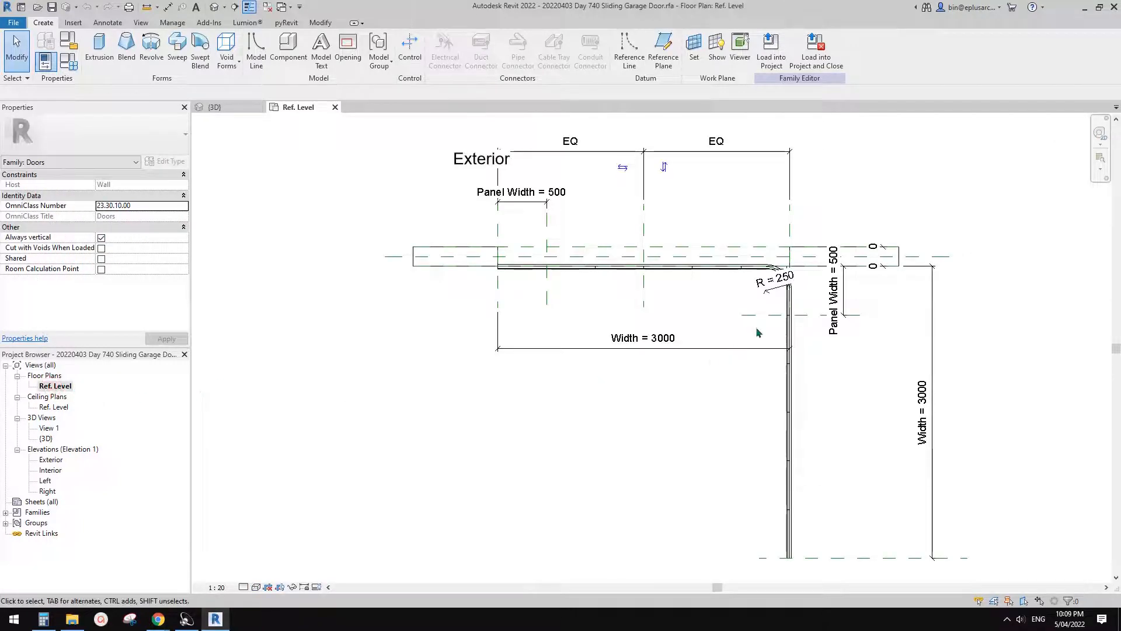
- Examine the door panels along both track legs, the curved corner and its radius dimension in the plan
scroll(723, 343, "up", 3)
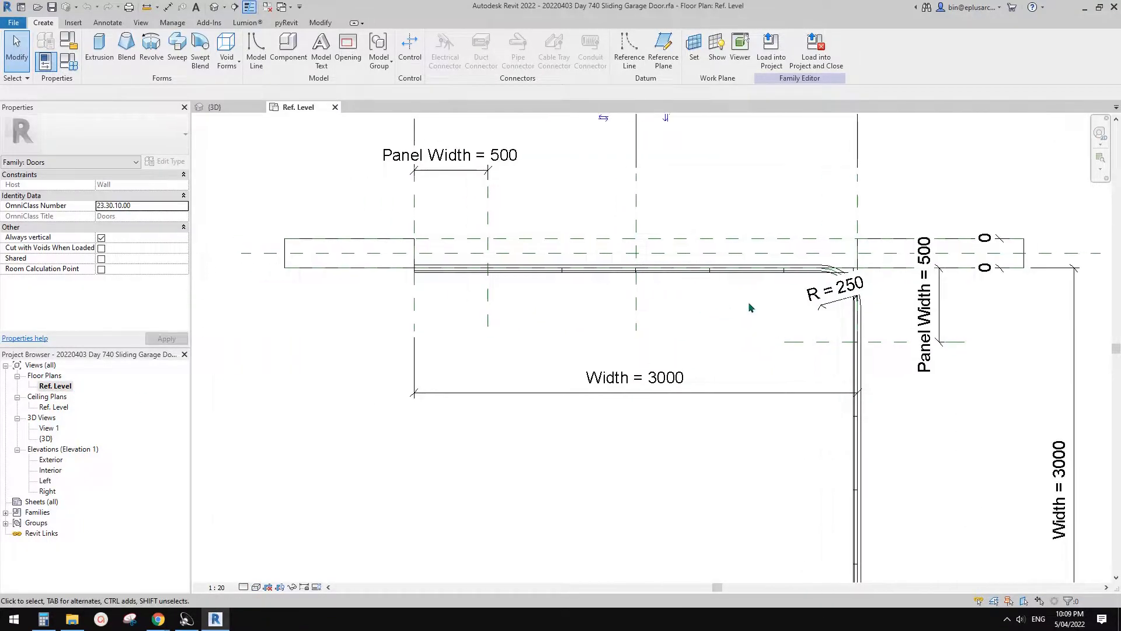
scroll(783, 310, "down", 2)
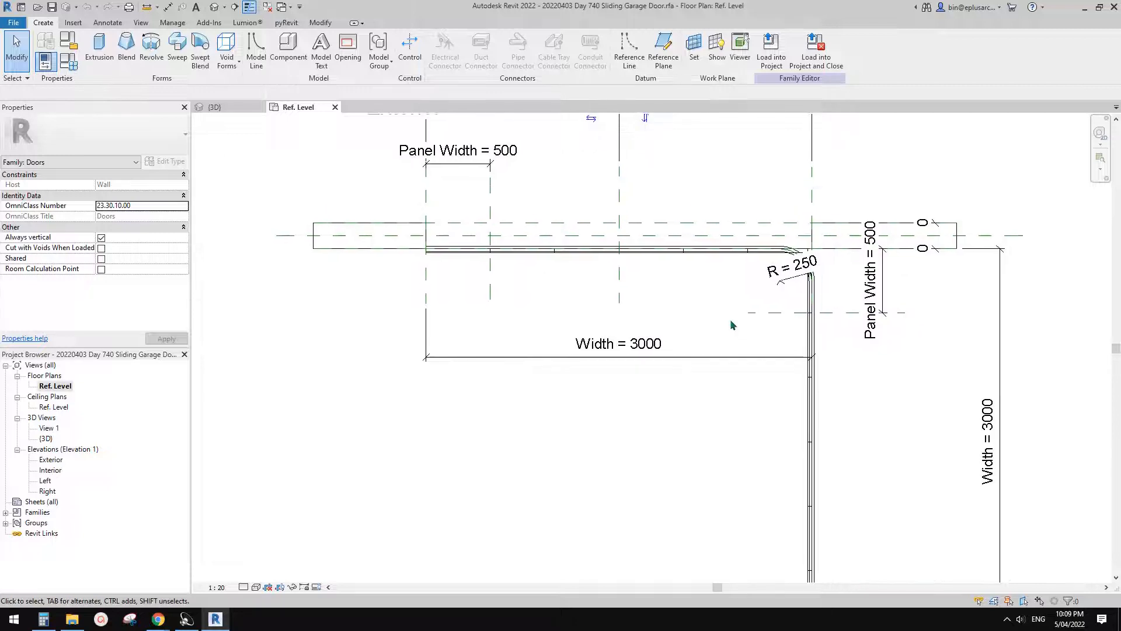
middle_click_drag(768, 319, 750, 322)
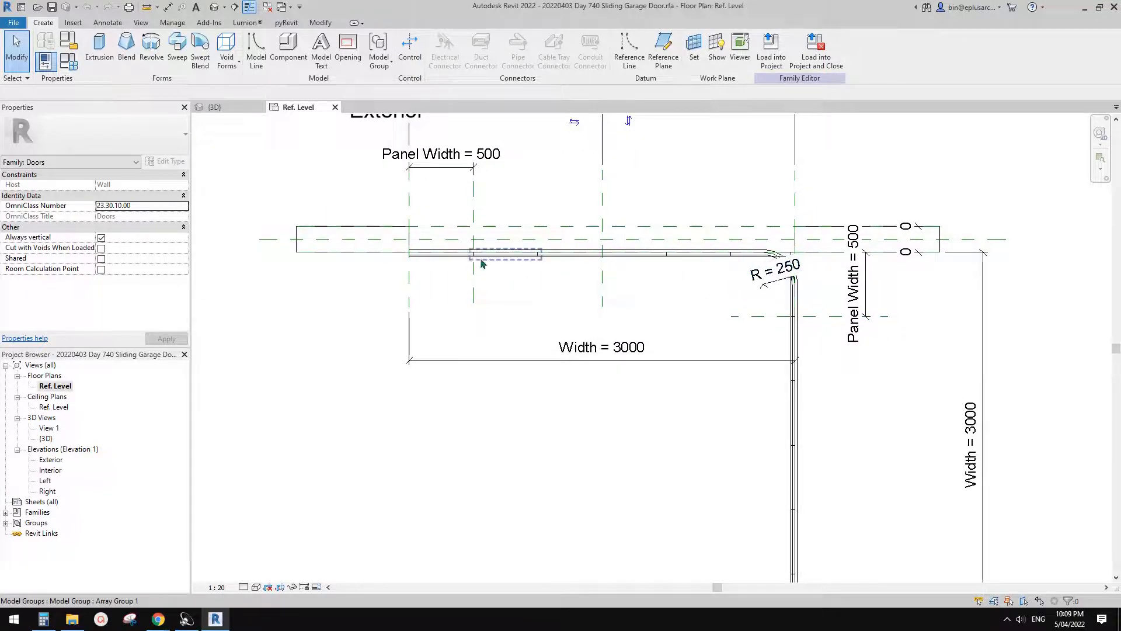
scroll(759, 280, "up", 1)
middle_click_drag(768, 310, 771, 283)
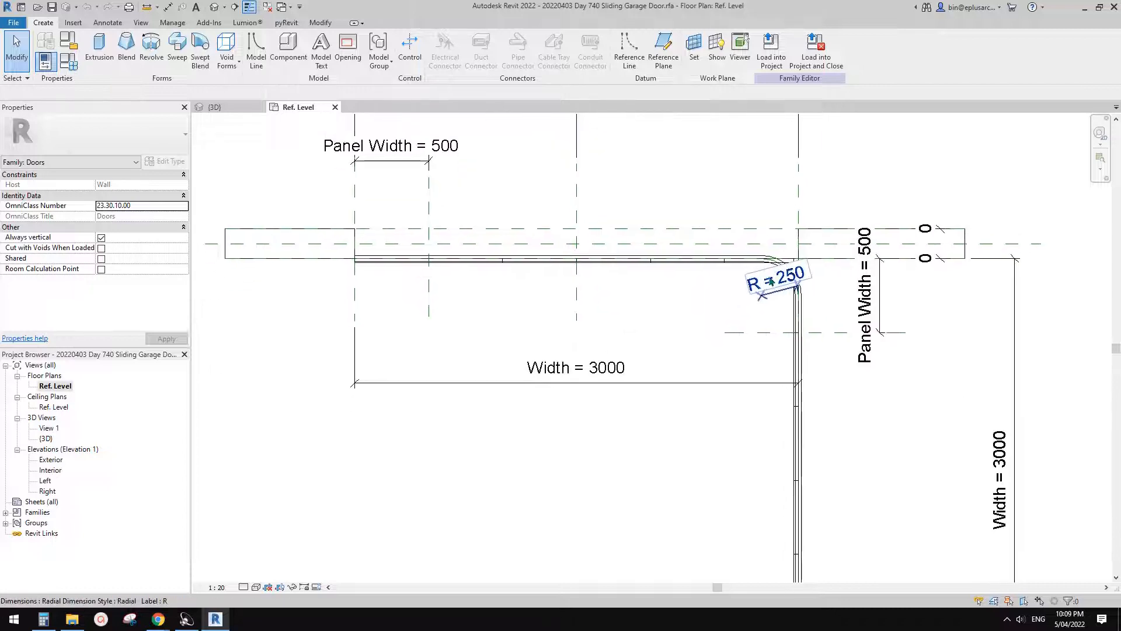
scroll(759, 269, "up", 1)
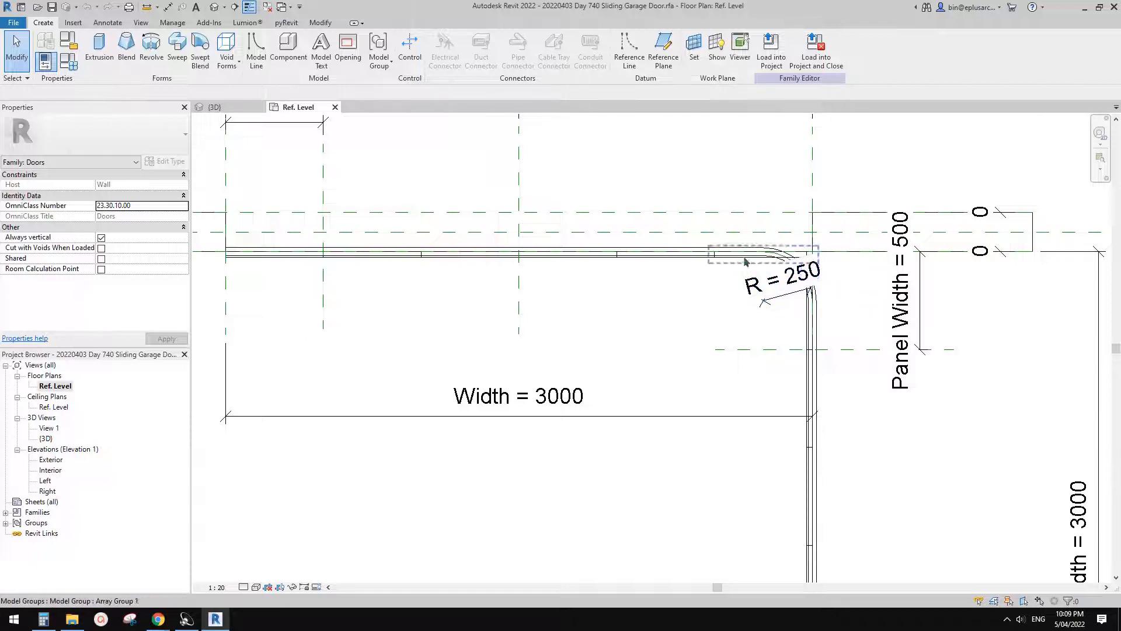
scroll(785, 295, "down", 2)
middle_click_drag(762, 271, 761, 277)
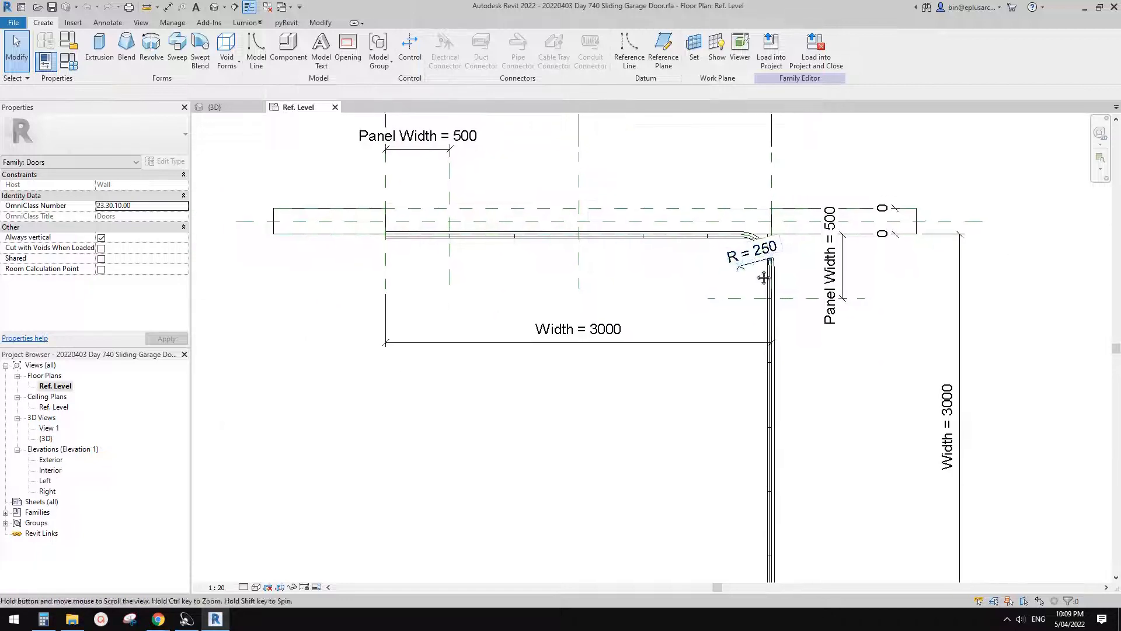
scroll(728, 237, "up", 3)
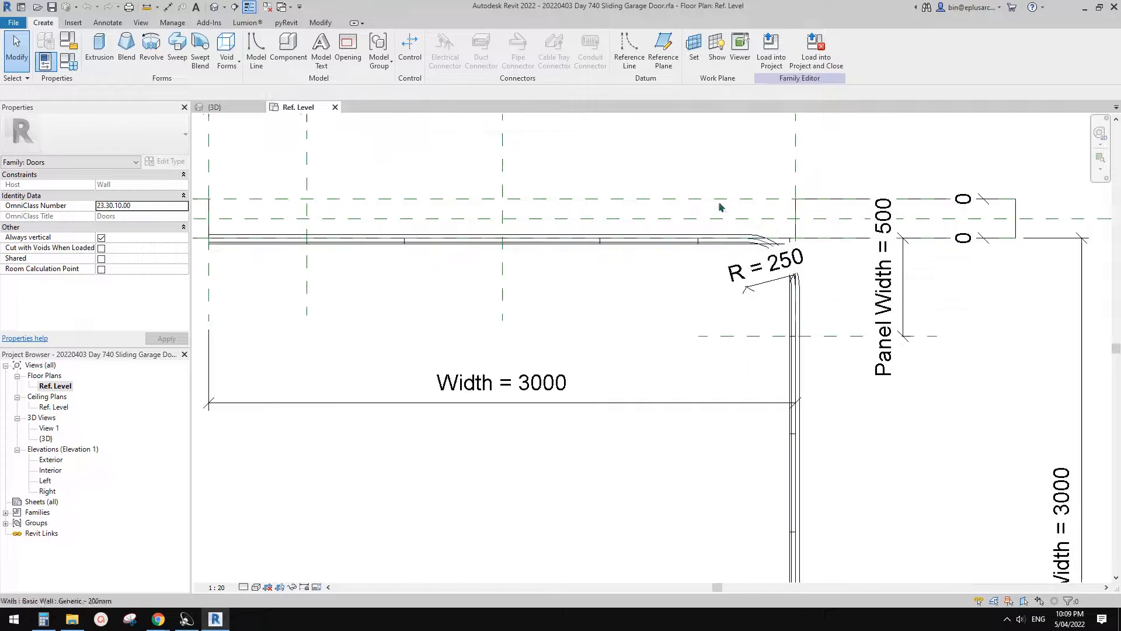
scroll(740, 257, "down", 1)
middle_click_drag(741, 257, 731, 262)
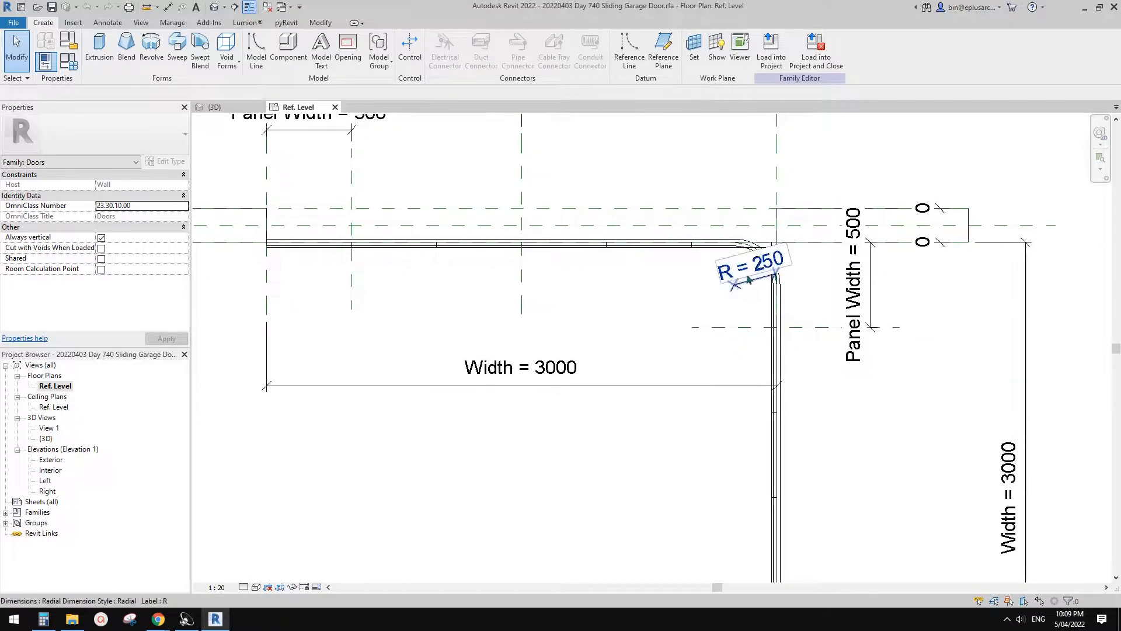
scroll(759, 281, "down", 1)
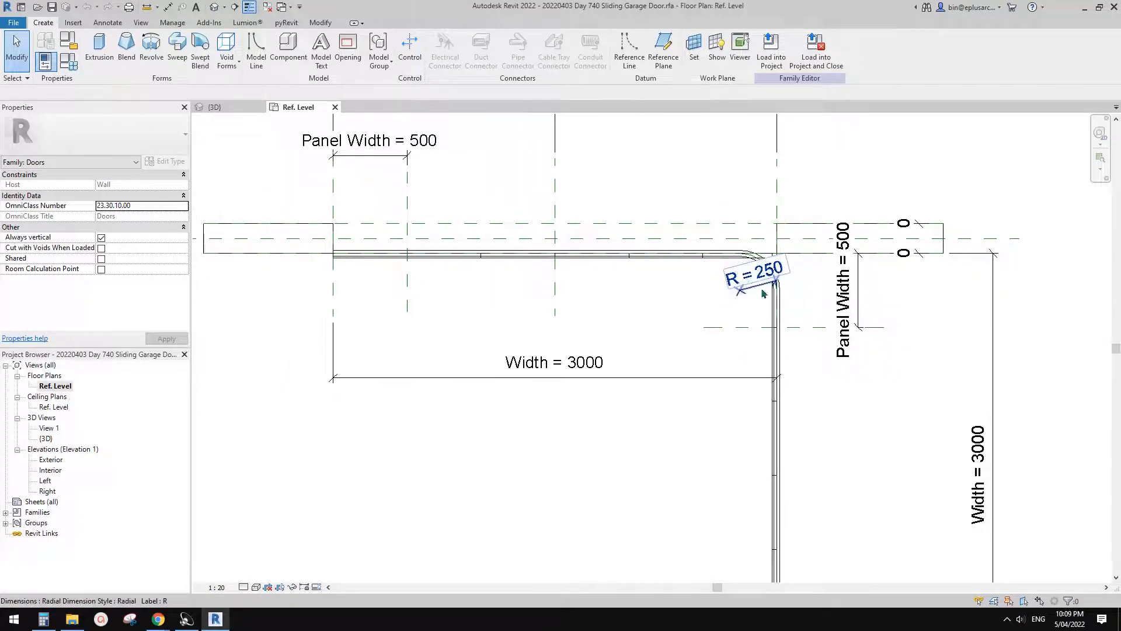
middle_click_drag(762, 290, 763, 328)
scroll(771, 301, "up", 1)
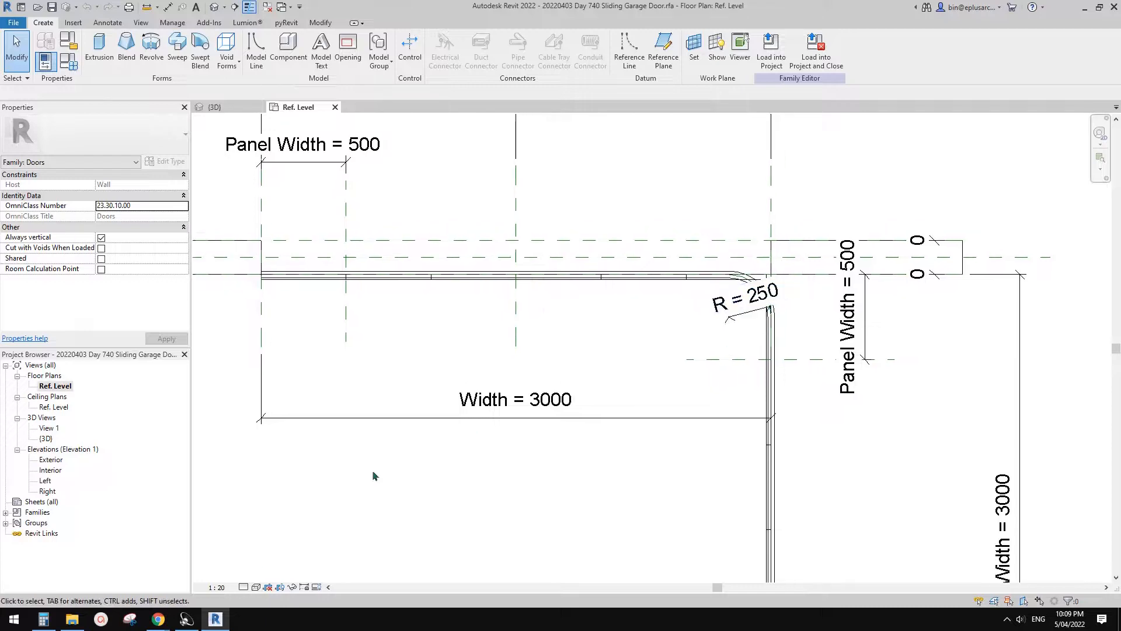
- Set the Ref. Level plan's view scale to 1:10 so the dimension text clears the track corner
left_click(223, 586)
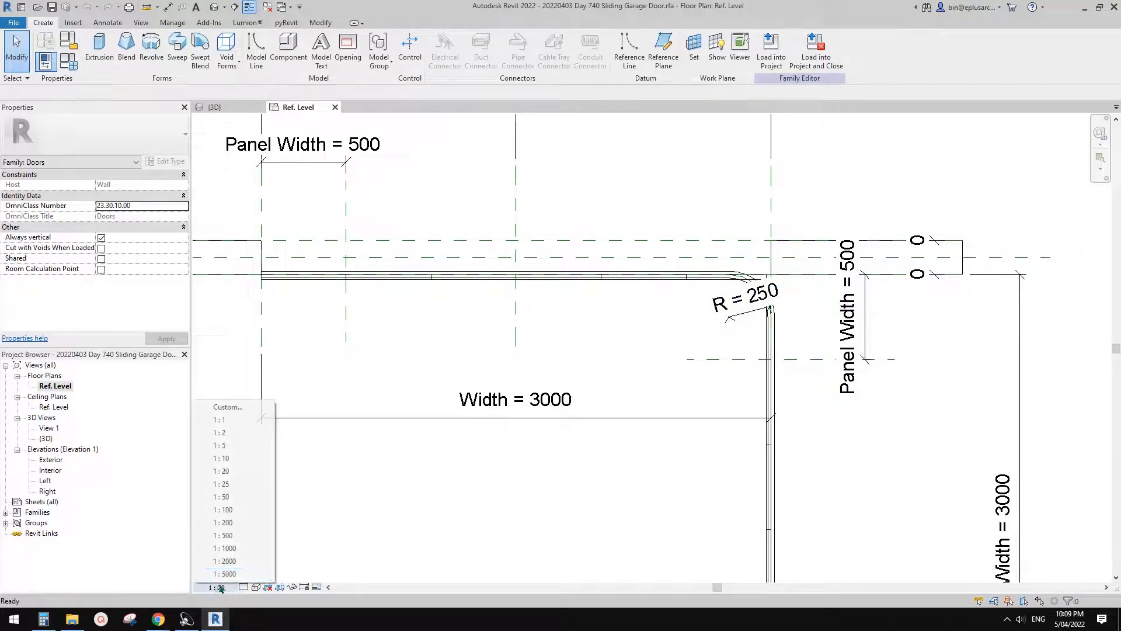
left_click(222, 458)
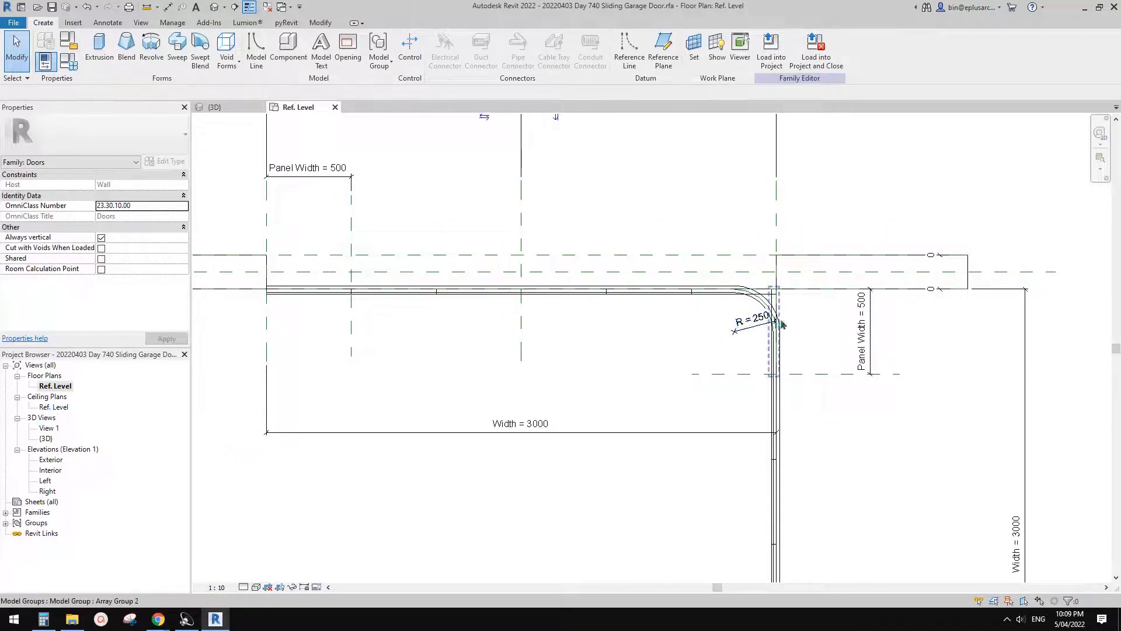
scroll(745, 330, "up", 1)
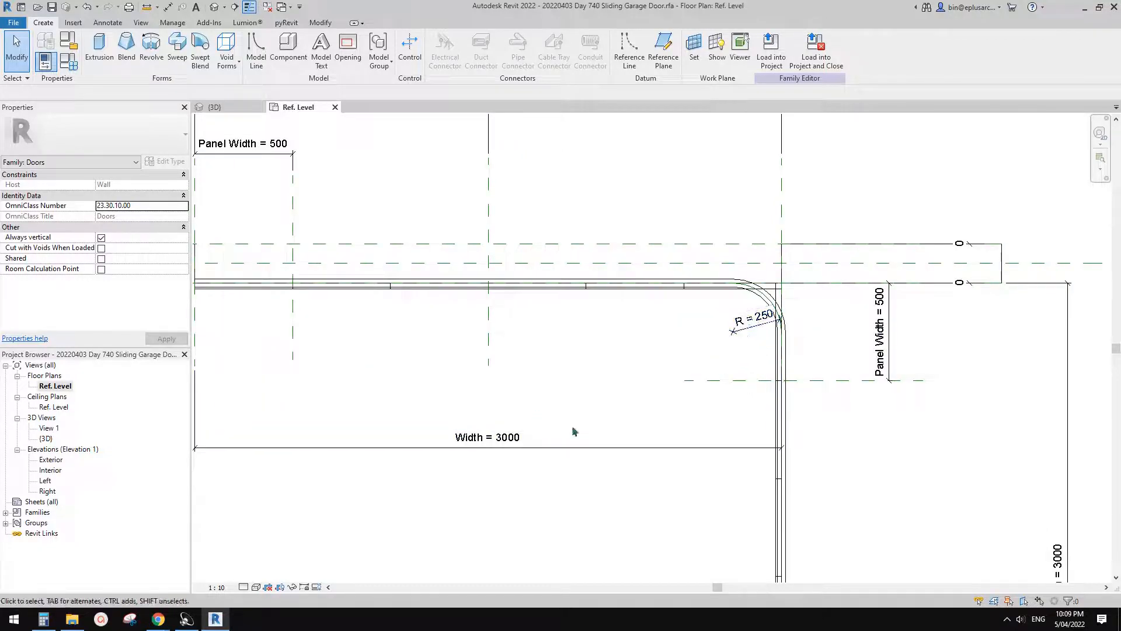
- Examine the arrayed panel groups along the horizontal track, especially the end panel that meets the curved corner
middle_click_drag(730, 386, 730, 390)
middle_click_drag(771, 339, 681, 315)
scroll(785, 331, "down", 1)
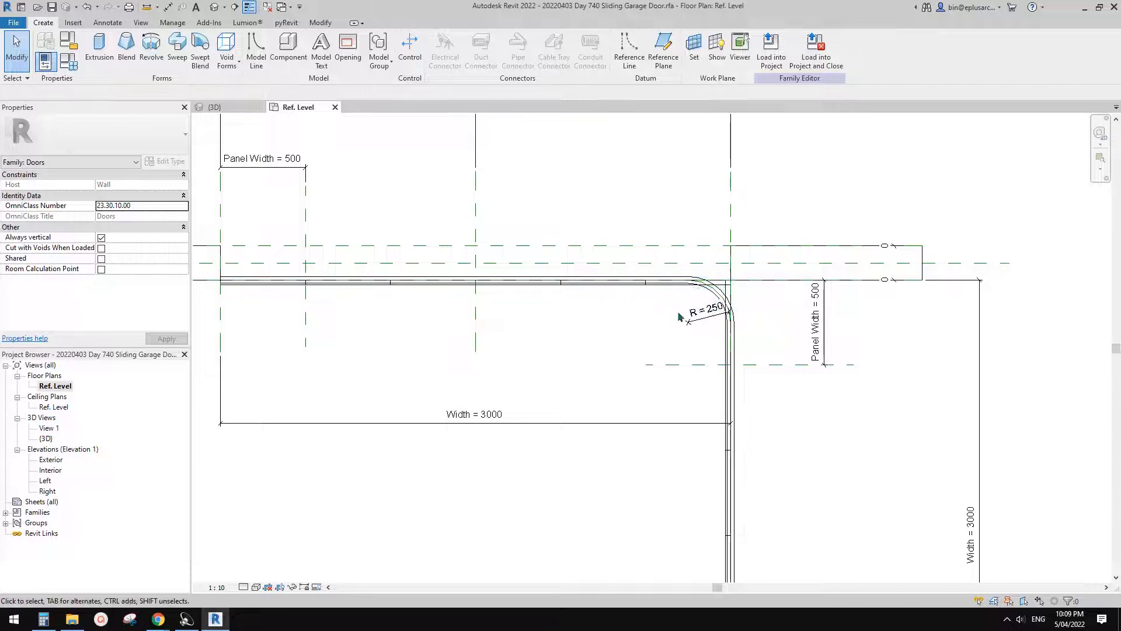
left_click(603, 287)
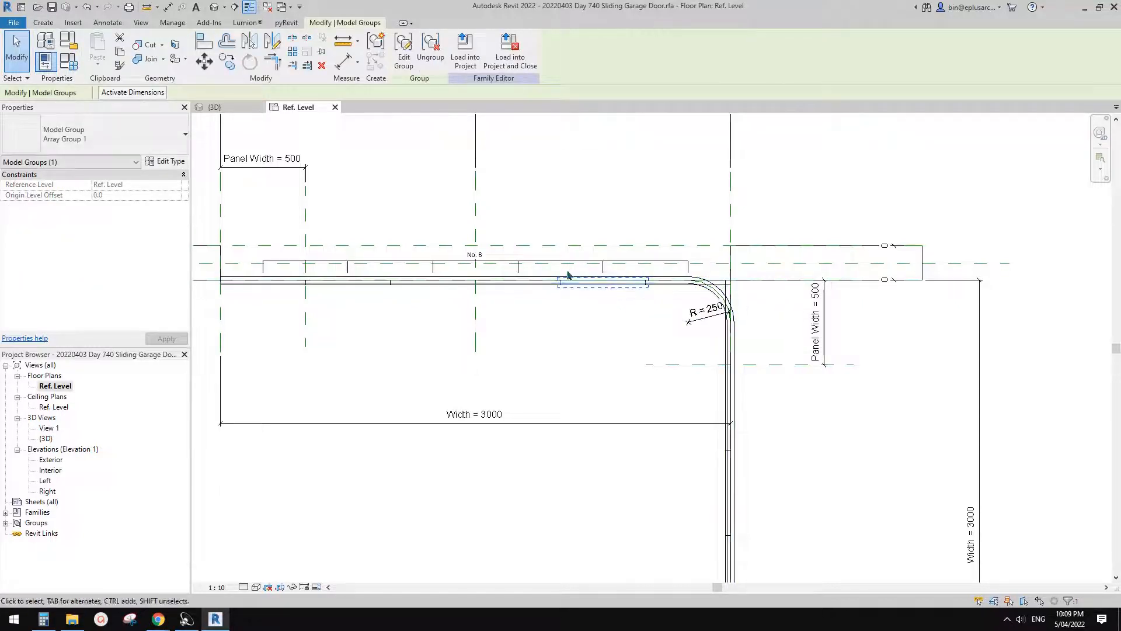
scroll(736, 265, "up", 2)
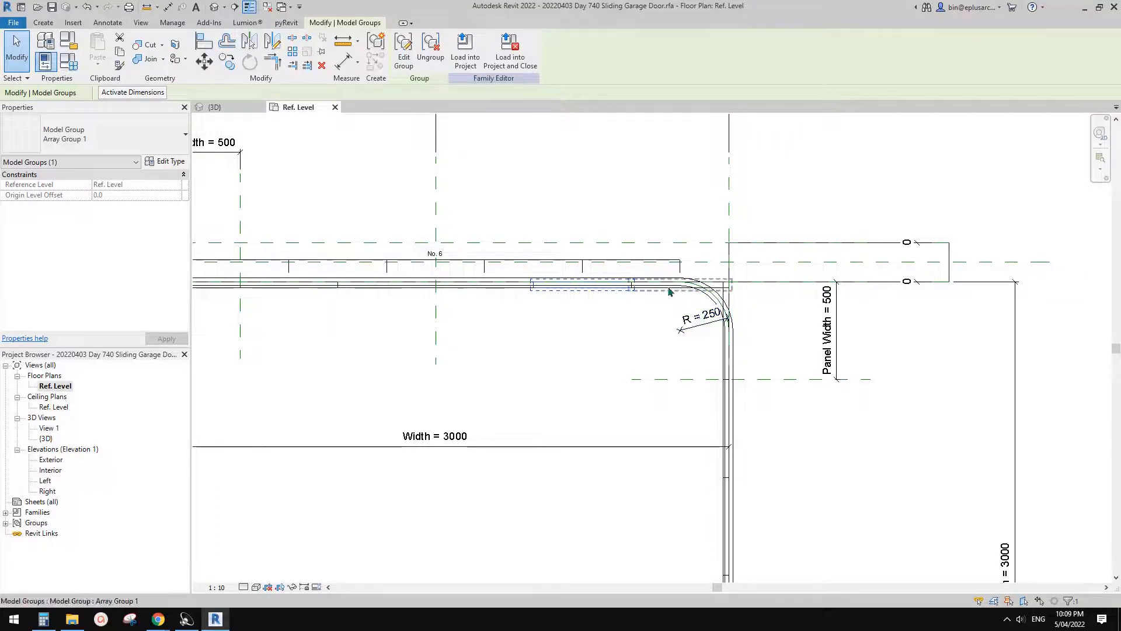
left_click(680, 302)
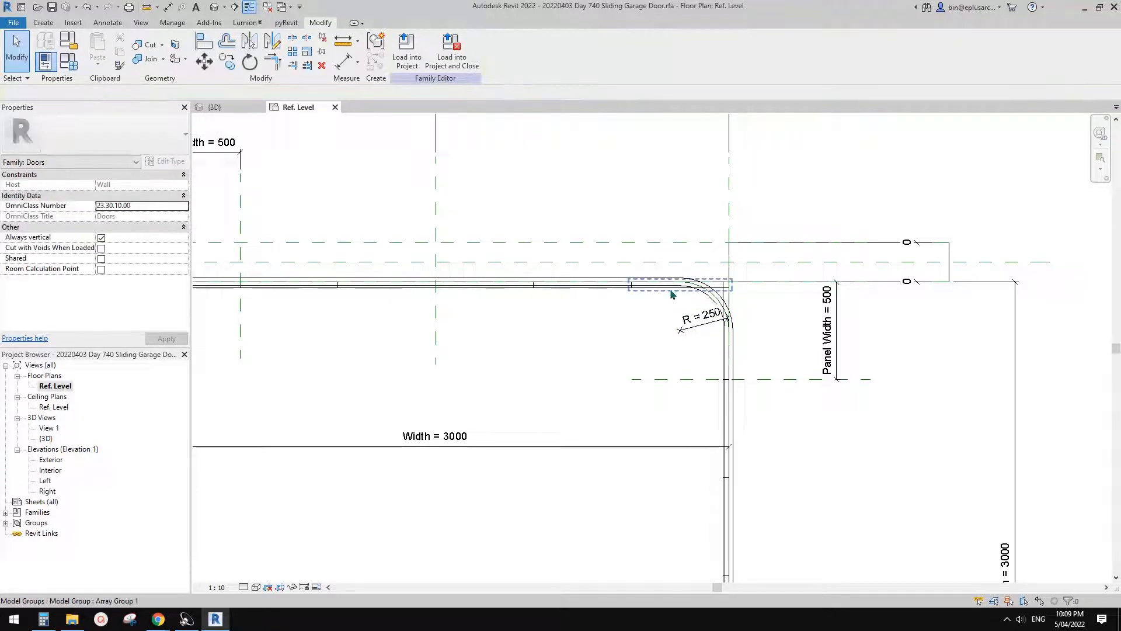
scroll(672, 294, "up", 1)
middle_click_drag(668, 287, 663, 292)
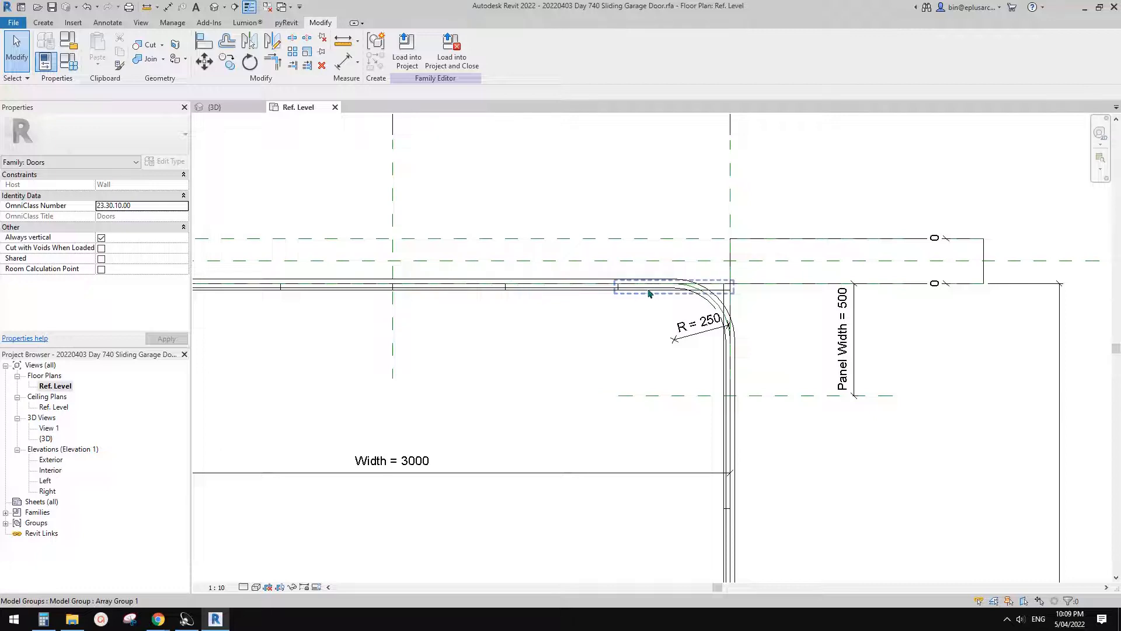
scroll(672, 307, "down", 2)
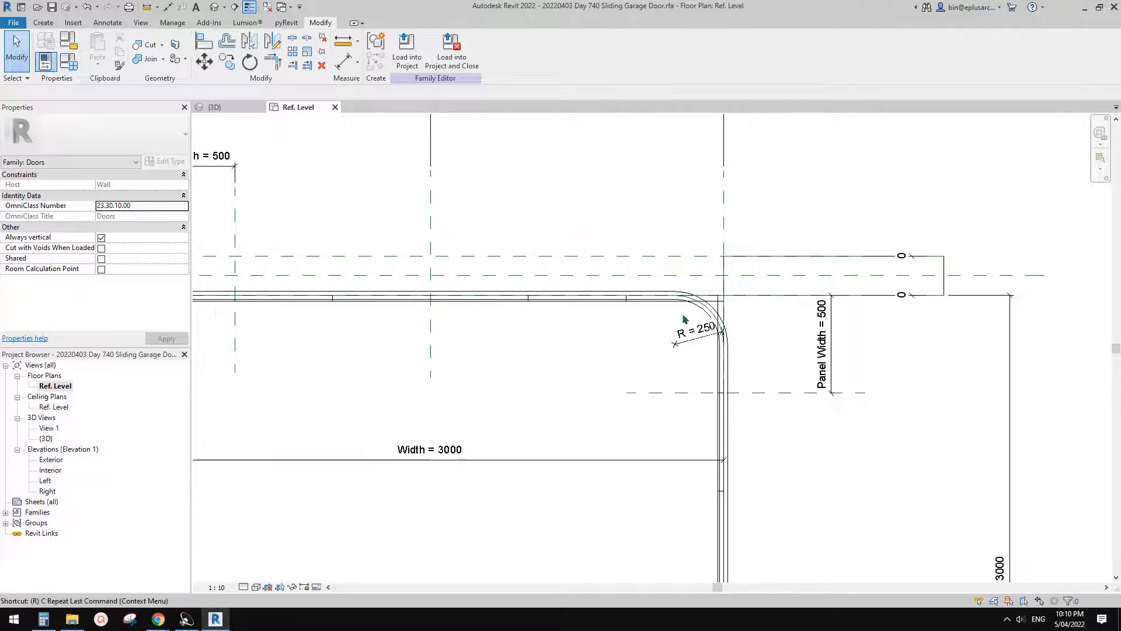
- Draw a vertical and a horizontal reference plane across the track legs, each about 393 mm from the corner's existing reference planes
key("r")
key("p")
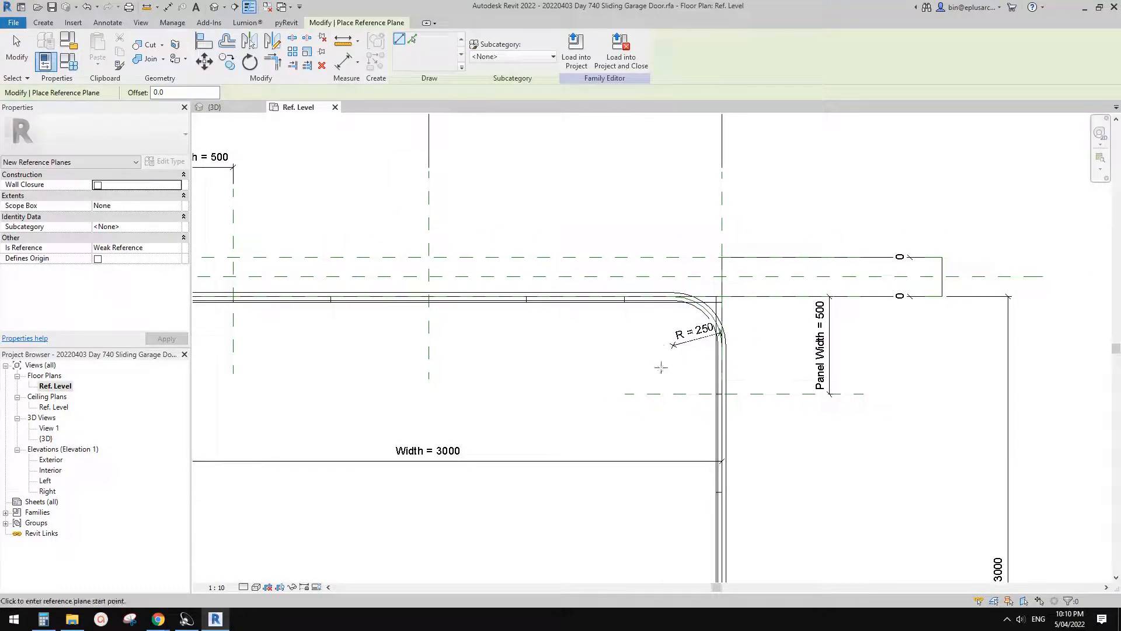
left_click(645, 358)
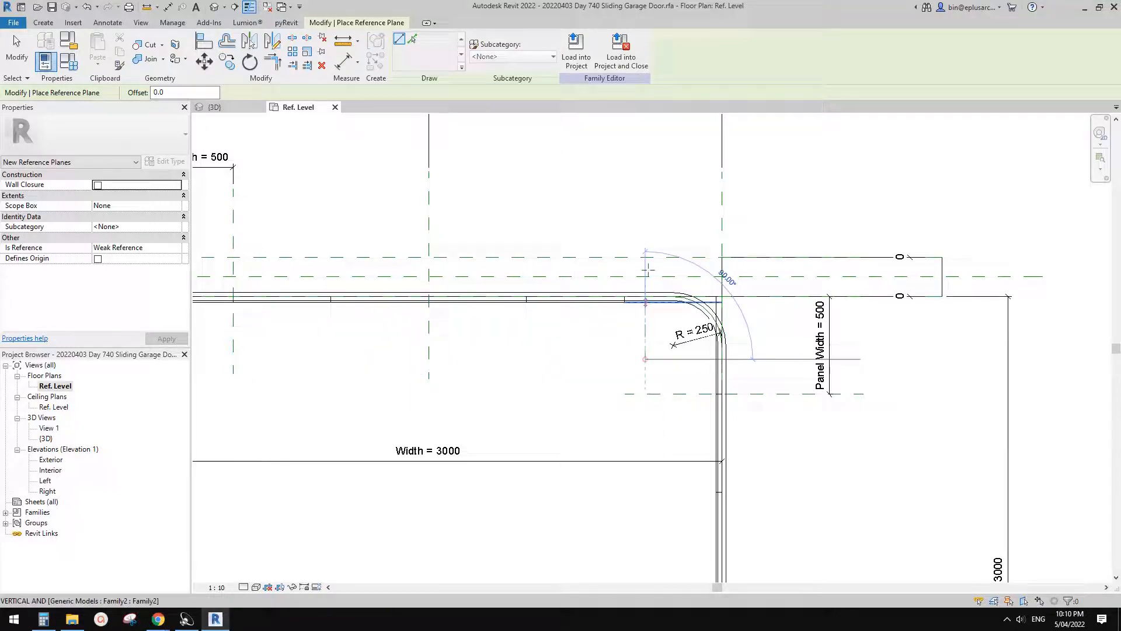
left_click(646, 199)
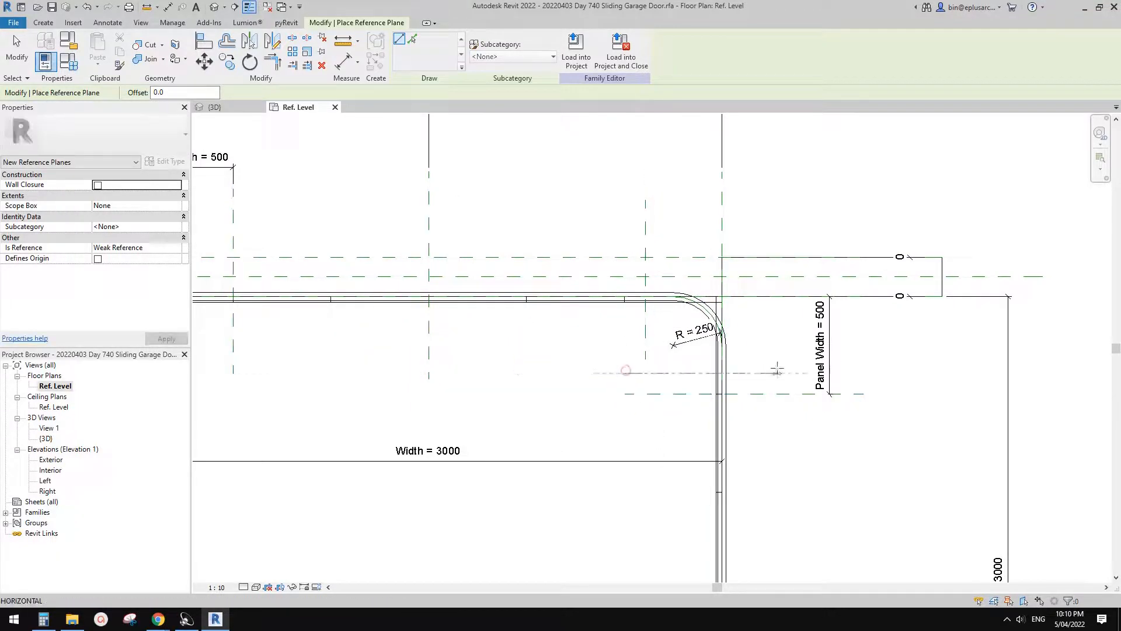
left_click(625, 372)
left_click(782, 373)
scroll(743, 340, "up", 2)
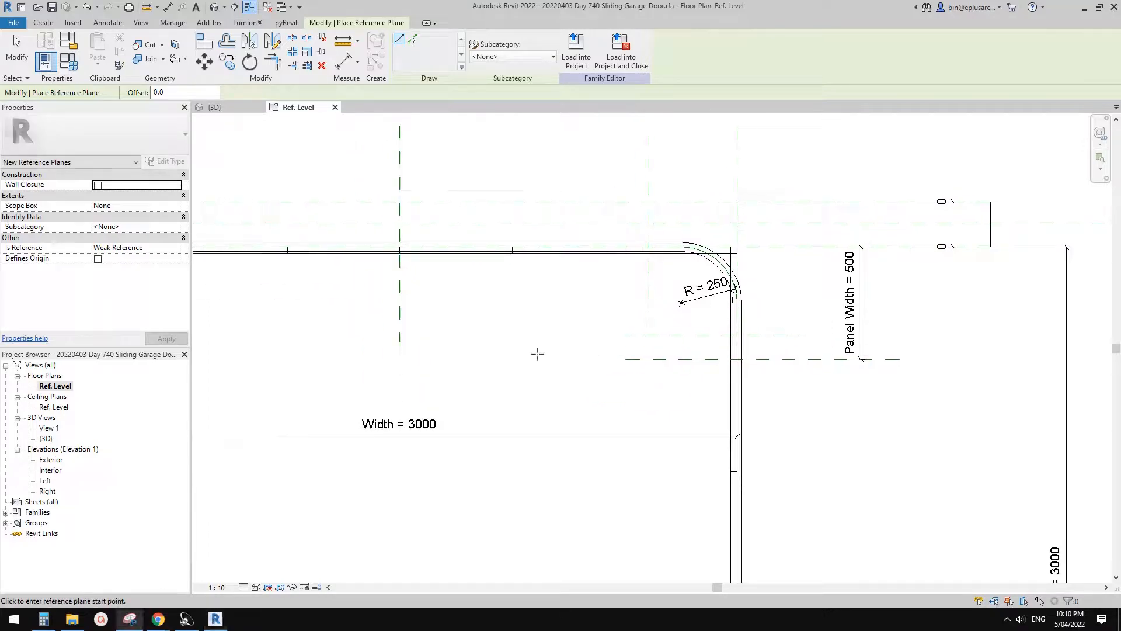
- Switch to Snipping Tool, capture the track corner and sketch a right triangle between the corner and the two new reference planes
left_click(130, 619)
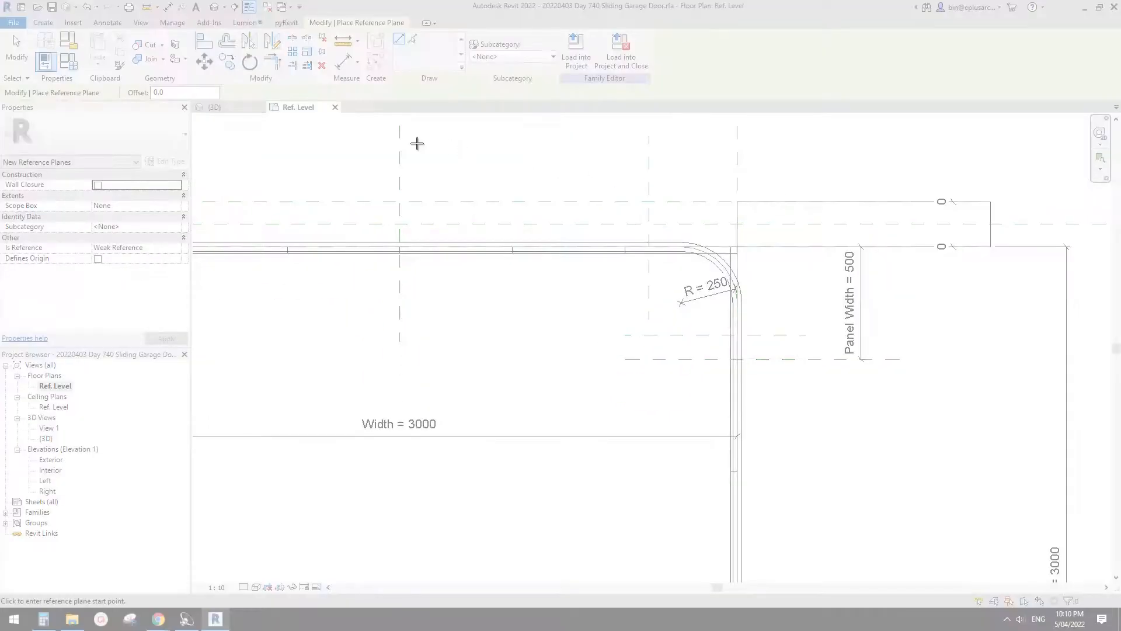
left_click_drag(416, 143, 928, 506)
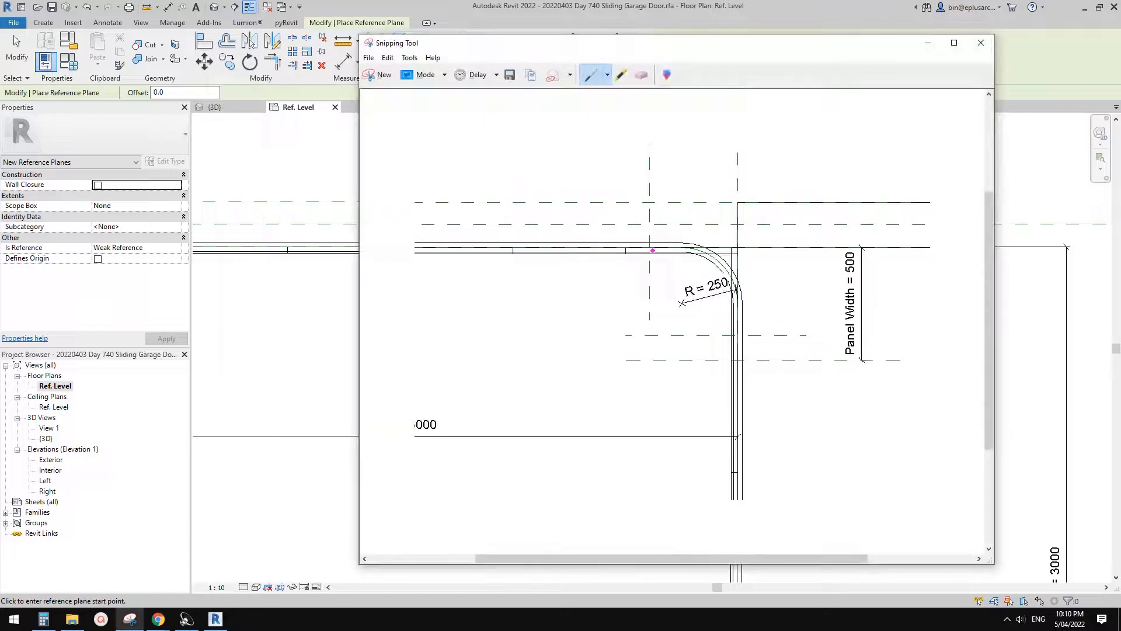
left_click_drag(652, 251, 722, 318)
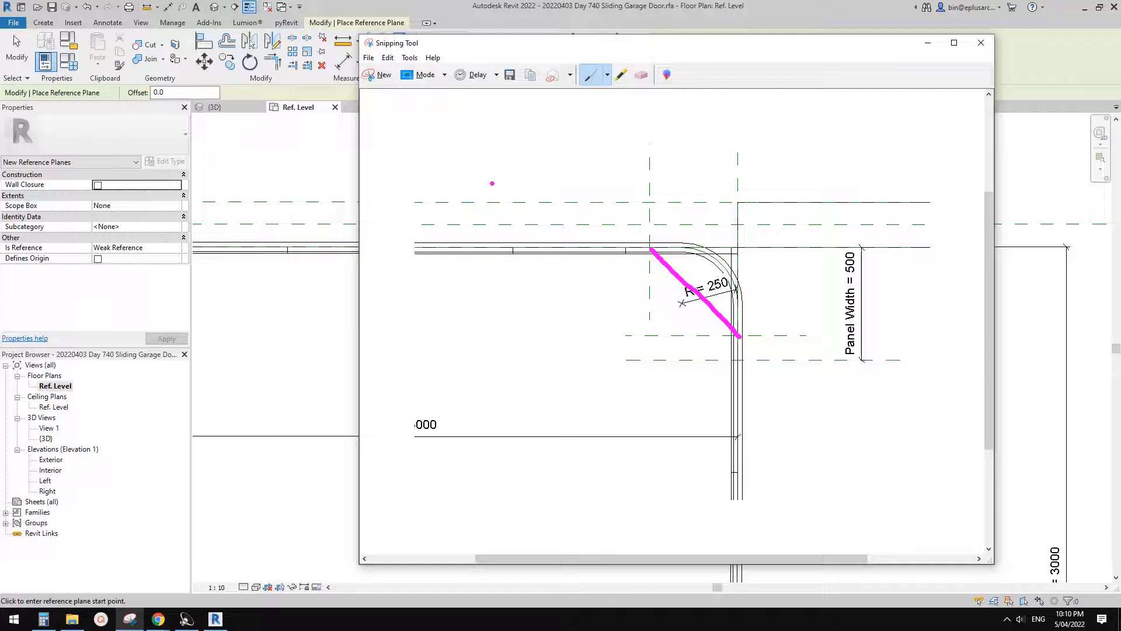
mouse_move(650, 249)
left_mouse_down()
mouse_move(737, 253)
mouse_move(739, 336)
left_mouse_up()
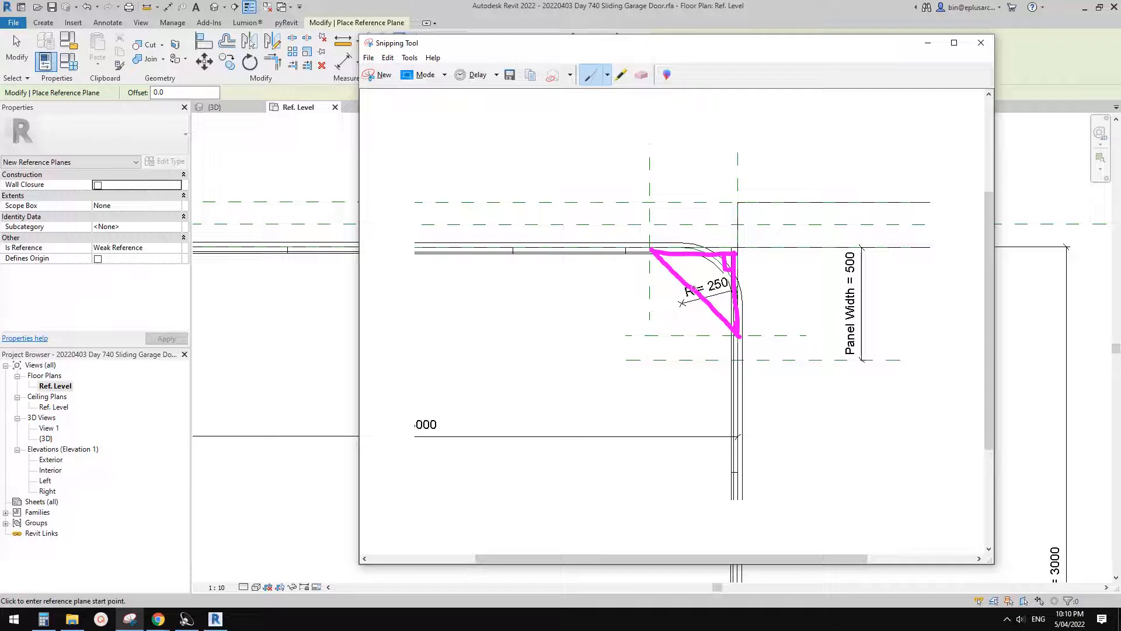
- Annotate the snip by circling the panel width dimension, marking the acute angles, and labelling the hypotenuse PW and the horizontal leg PW/√2
mouse_move(840, 243)
left_mouse_down()
mouse_move(831, 324)
mouse_move(856, 248)
mouse_move(836, 260)
left_mouse_up()
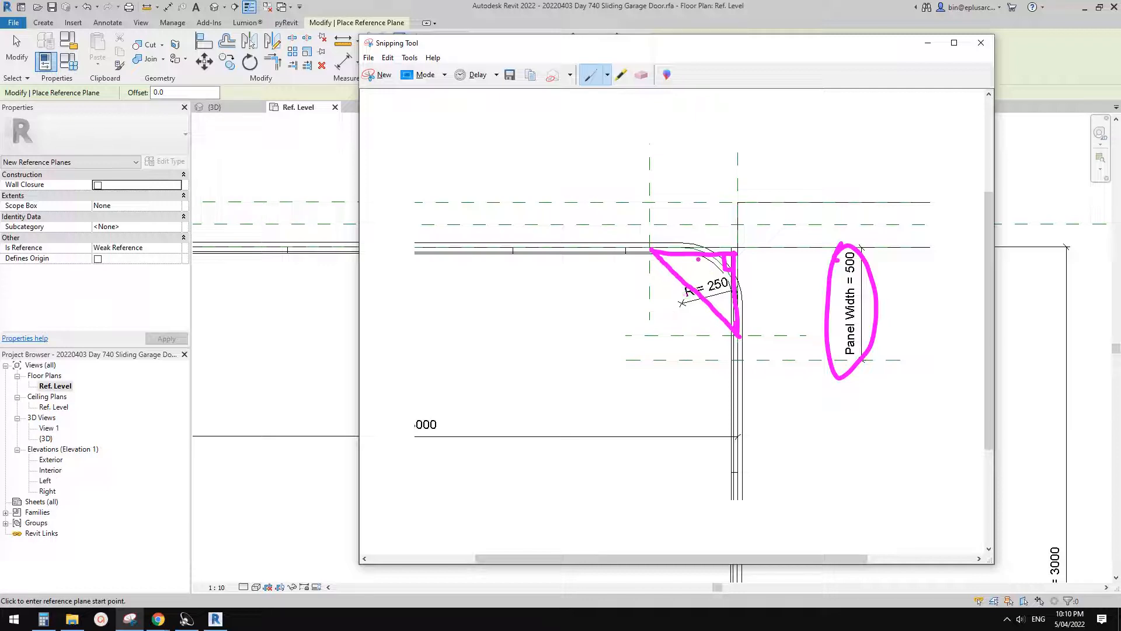
left_click_drag(671, 254, 676, 265)
left_click_drag(668, 300, 693, 312)
mouse_move(695, 246)
left_mouse_down()
mouse_move(695, 204)
mouse_move(708, 226)
left_mouse_up()
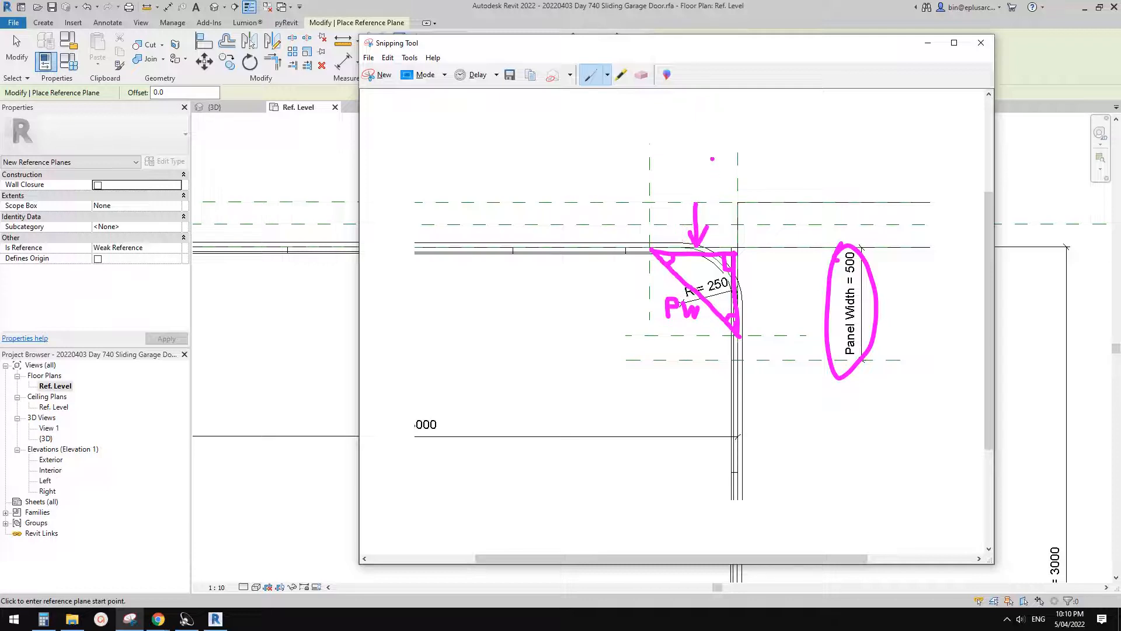
mouse_move(709, 151)
left_mouse_down()
mouse_move(735, 167)
mouse_move(745, 149)
mouse_move(754, 164)
mouse_move(715, 195)
mouse_move(737, 195)
left_mouse_up()
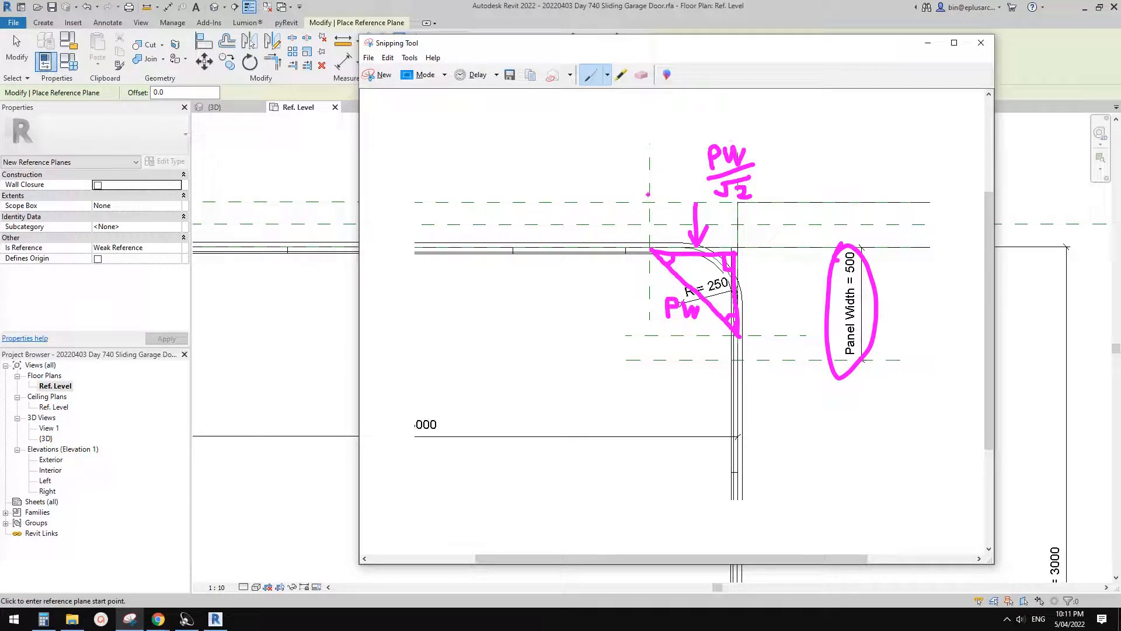
- Sketch dimension lines with end marks along the triangle's horizontal and vertical legs on the snip
left_click_drag(628, 191, 765, 191)
left_click_drag(740, 198, 740, 213)
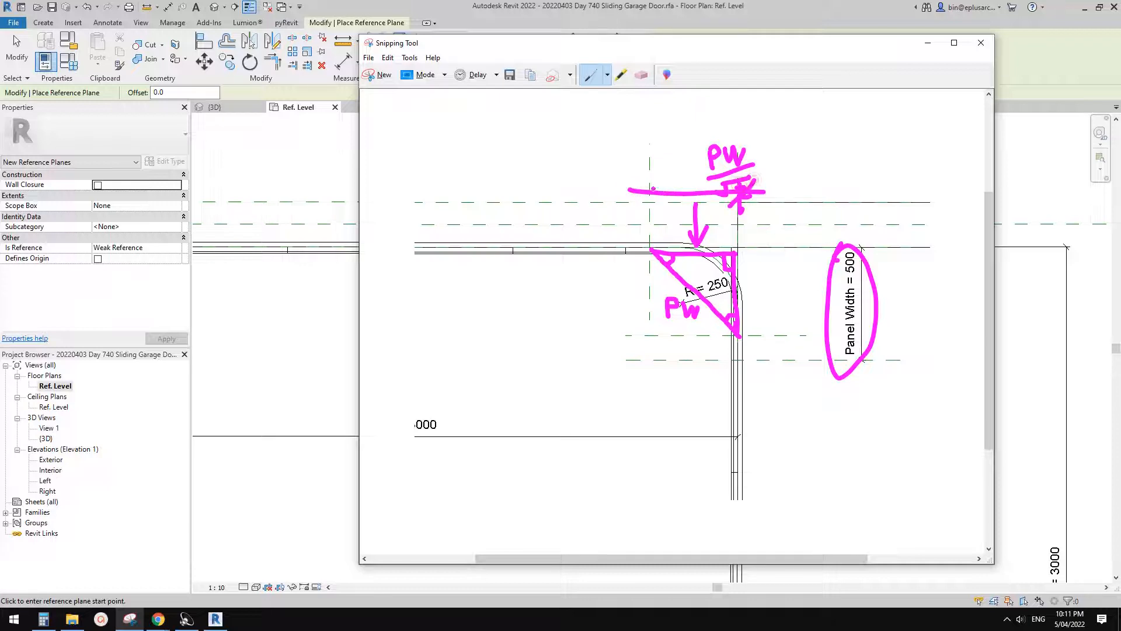
mouse_move(643, 181)
left_mouse_down()
mouse_move(656, 203)
mouse_move(640, 204)
left_mouse_up()
mouse_move(724, 336)
left_mouse_down()
mouse_move(780, 333)
mouse_move(761, 350)
mouse_move(761, 233)
mouse_move(775, 239)
left_mouse_up()
left_click_drag(777, 320, 756, 334)
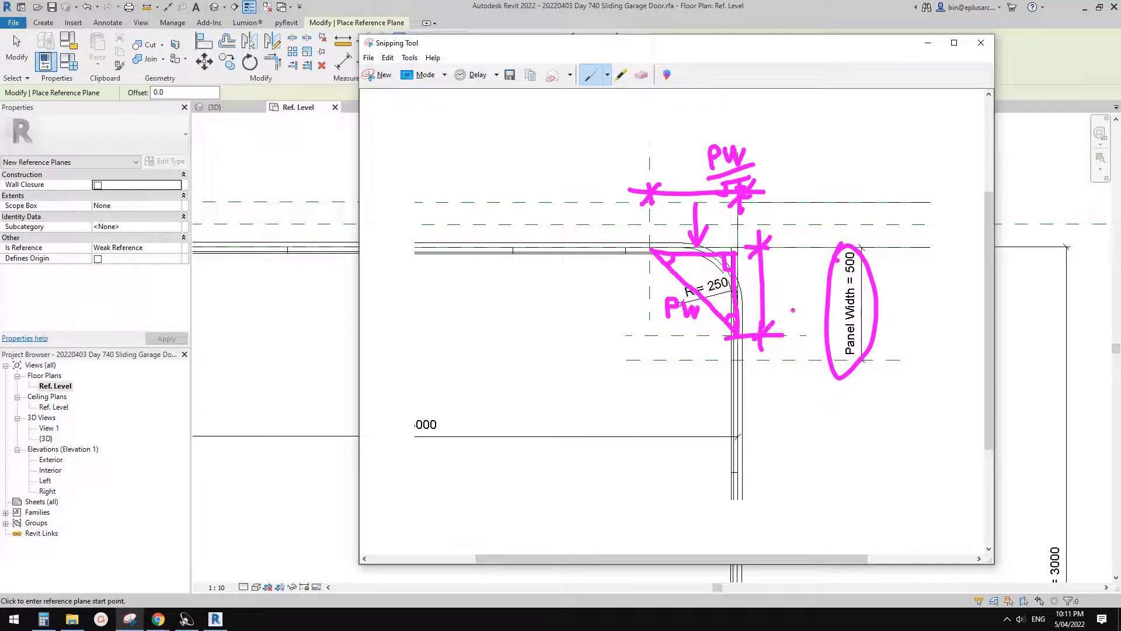
- Switch back to Revit and add an aligned dimension between the door's corner-side vertical plane and the new vertical reference plane
left_click(314, 319)
middle_click_drag(690, 359, 647, 418)
scroll(646, 412, "up", 1)
key("Escape")
key("d")
key("d")
key("i")
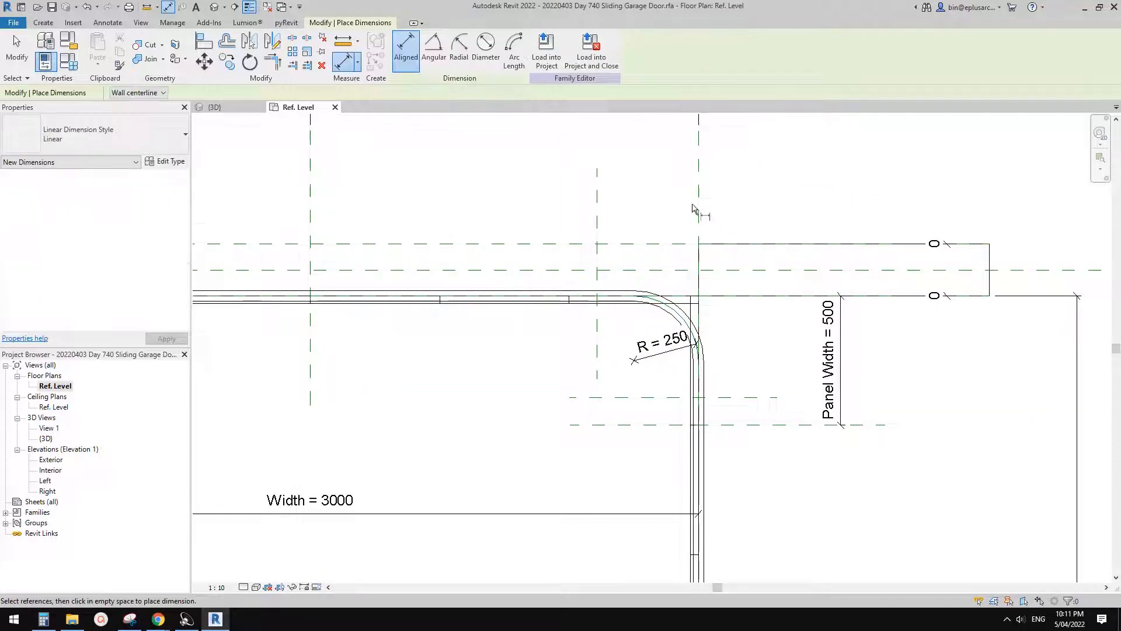
left_click(698, 198)
left_click(596, 206)
left_click(618, 211)
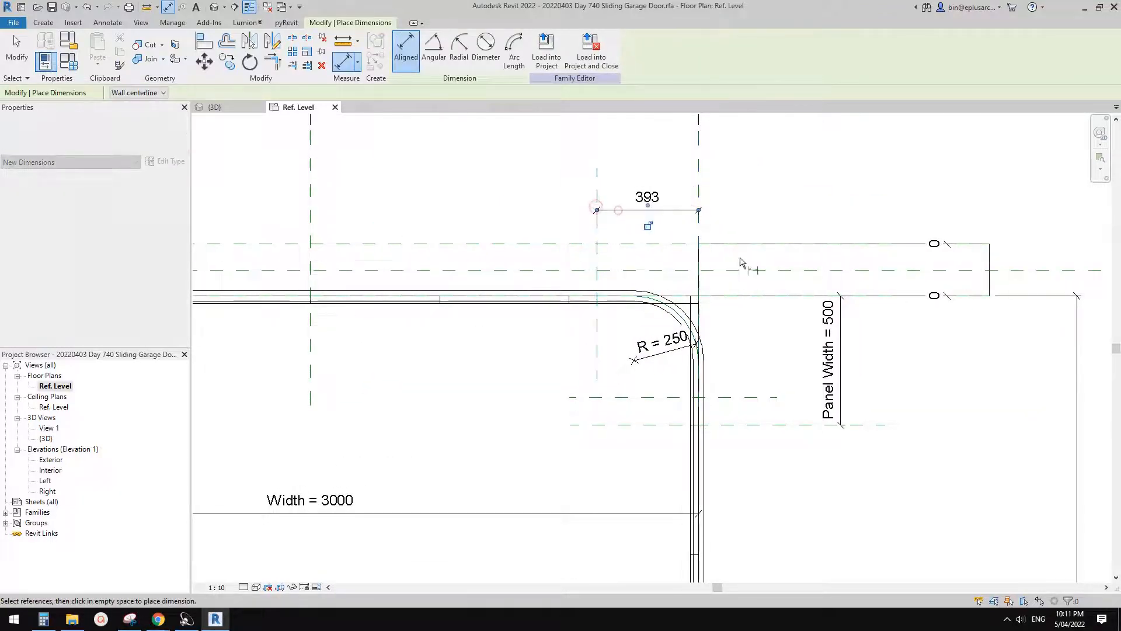
- Add an aligned dimension between the new horizontal reference plane and the Interior reference plane
left_click(738, 397)
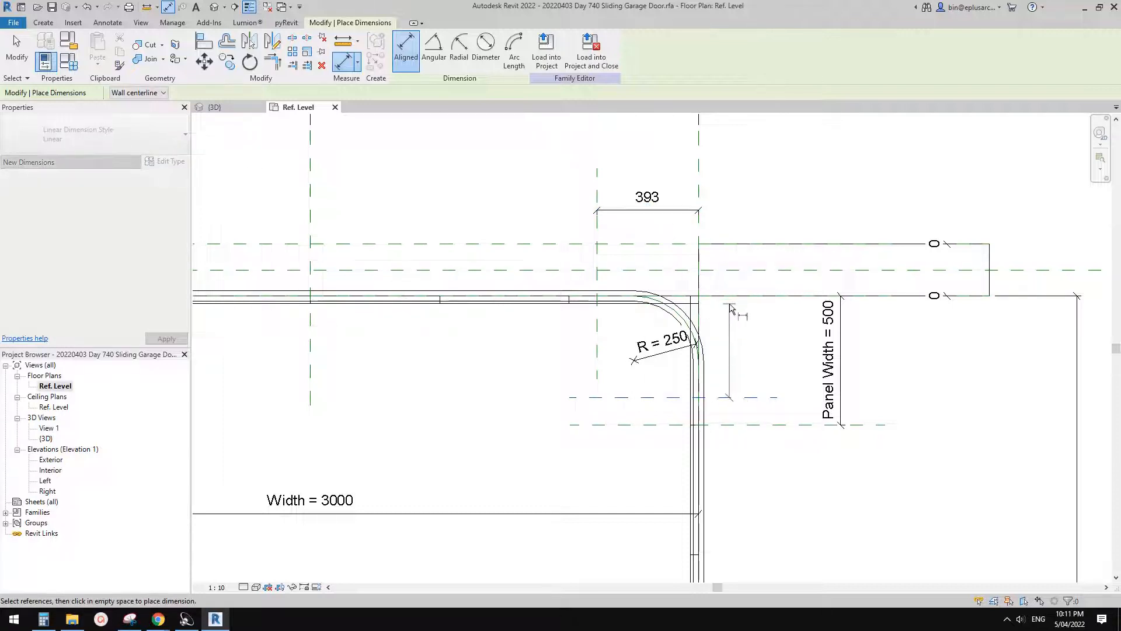
scroll(733, 305, "up", 1)
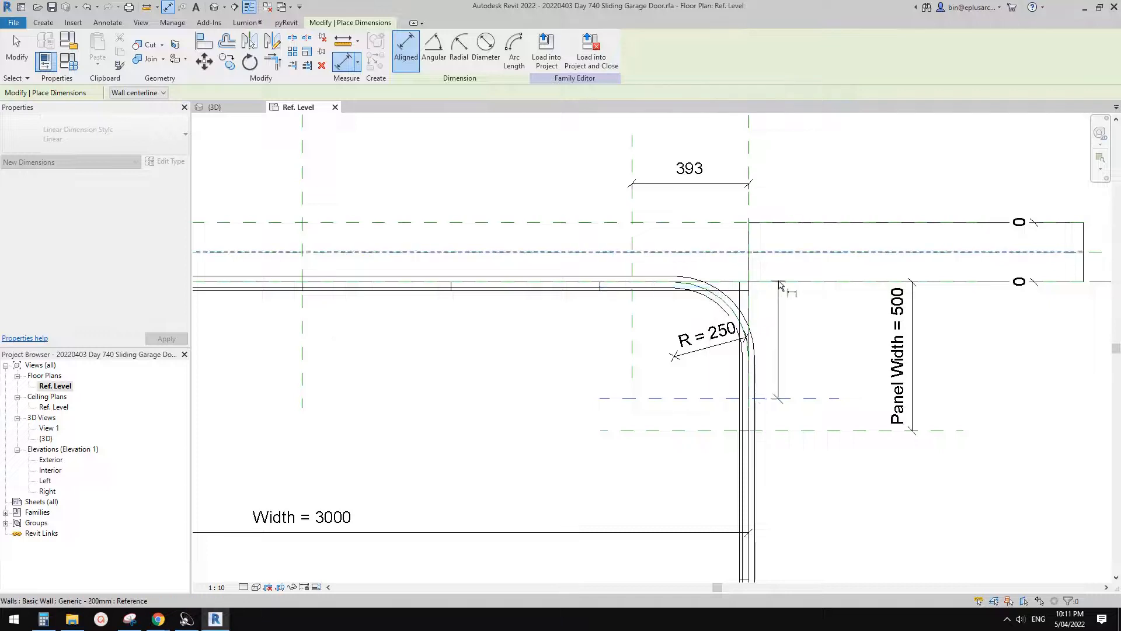
scroll(780, 283, "up", 1)
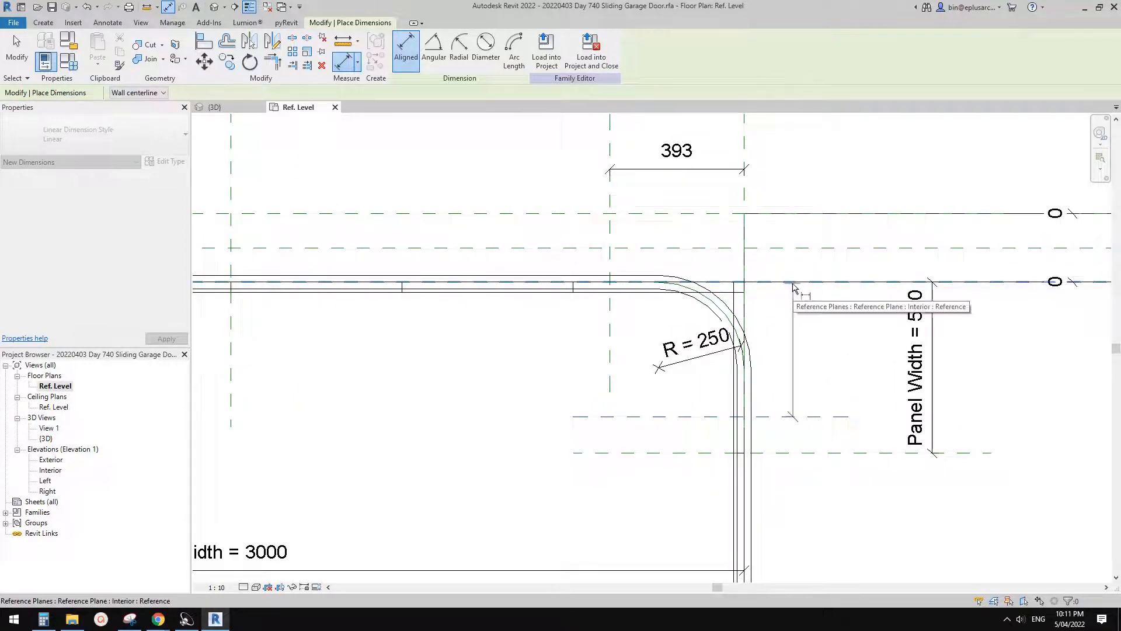
left_click(797, 286)
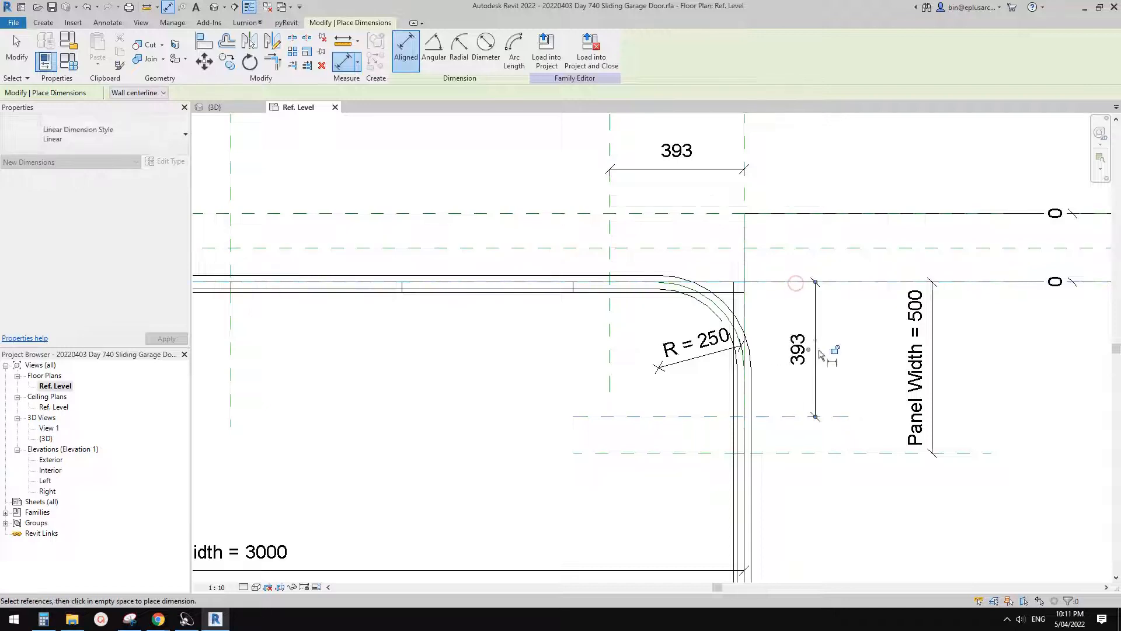
scroll(811, 353, "down", 1)
key("Escape")
- Label both new corner dimensions with a new instance family parameter named PWD
left_click(811, 353)
left_click(727, 222, "ctrl")
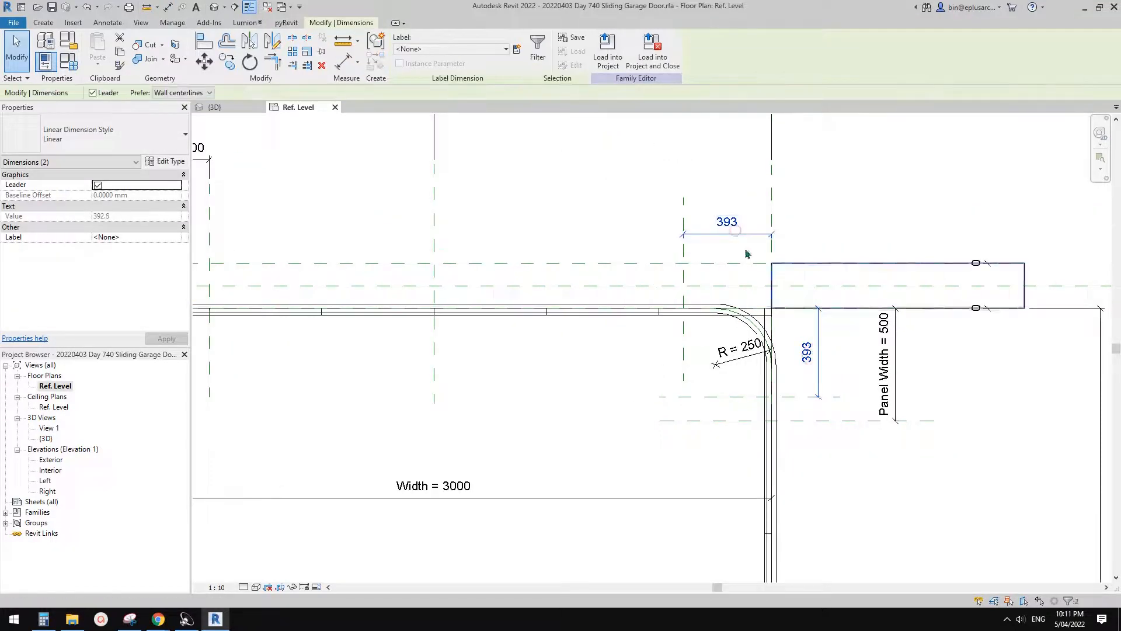
left_click(517, 49)
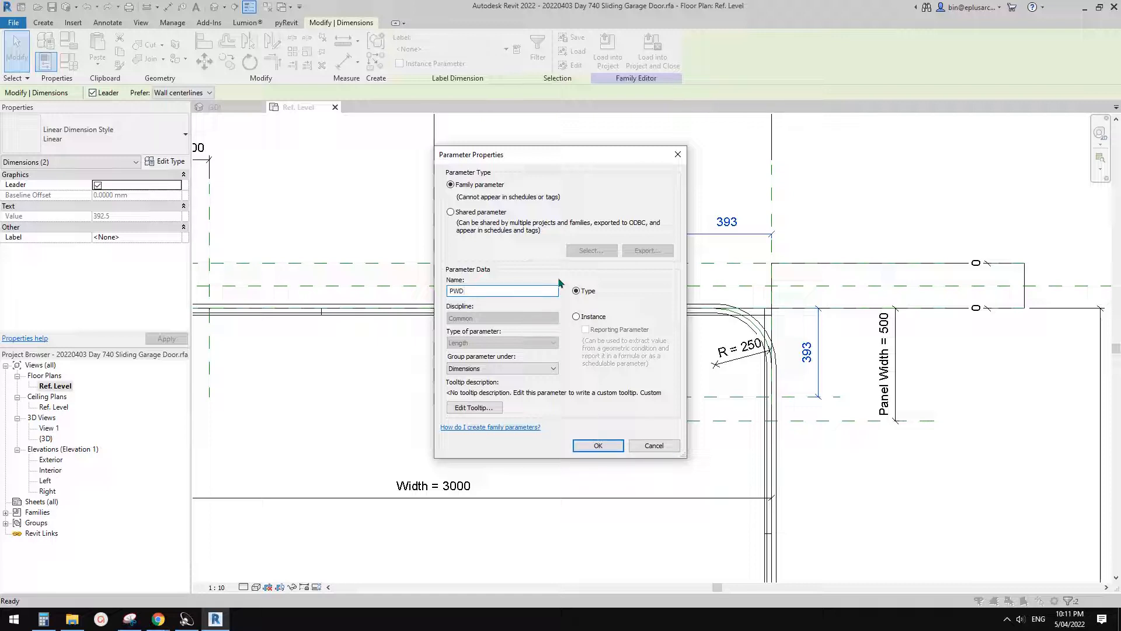
left_click(577, 317)
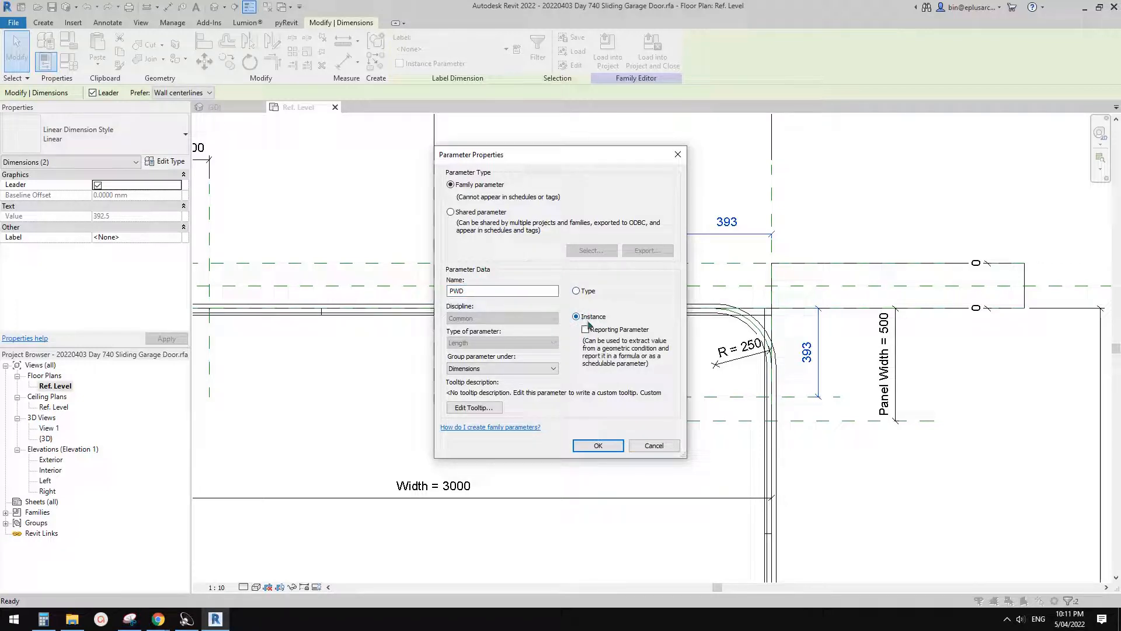
left_click(596, 446)
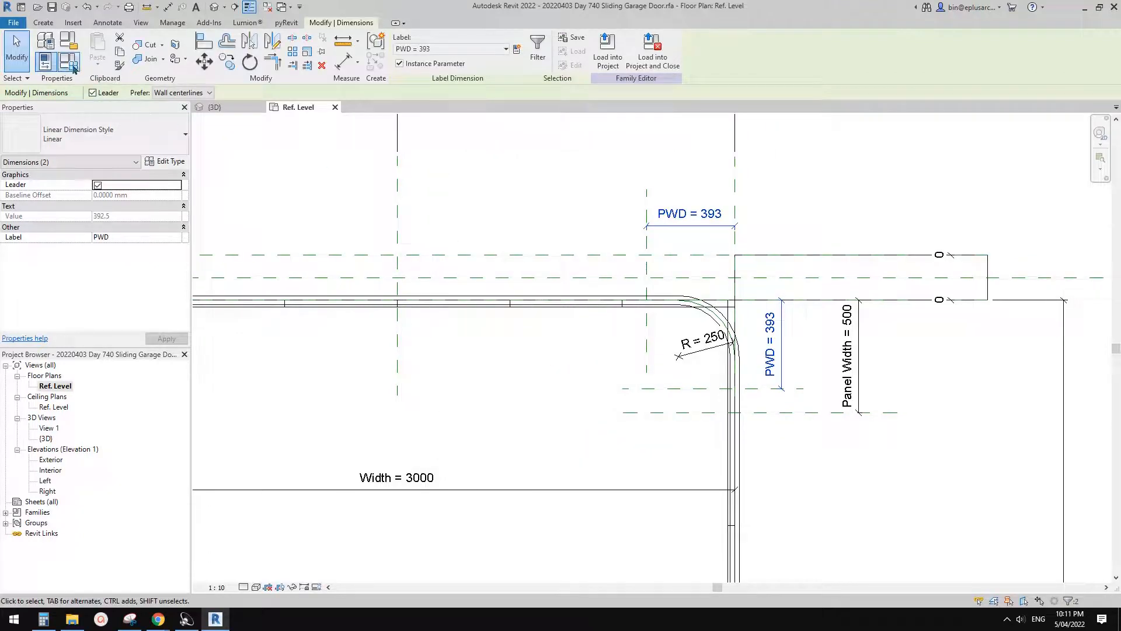
- Set the PWD parameter's formula to Panel Width / sqrt(2) in the family types
left_click(70, 63)
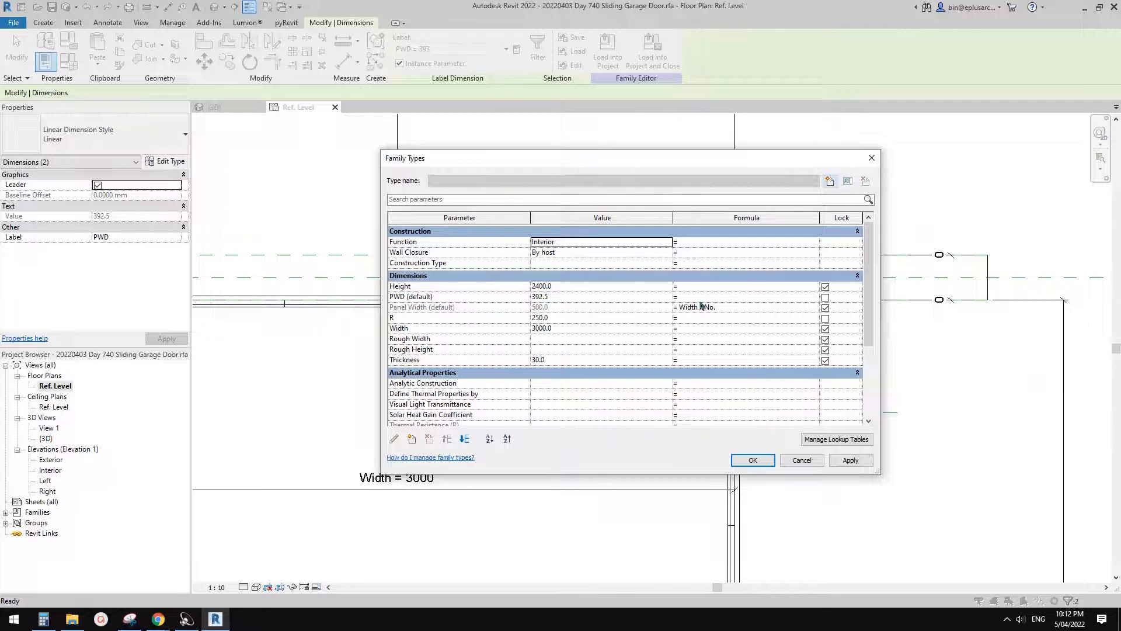
left_click(689, 298)
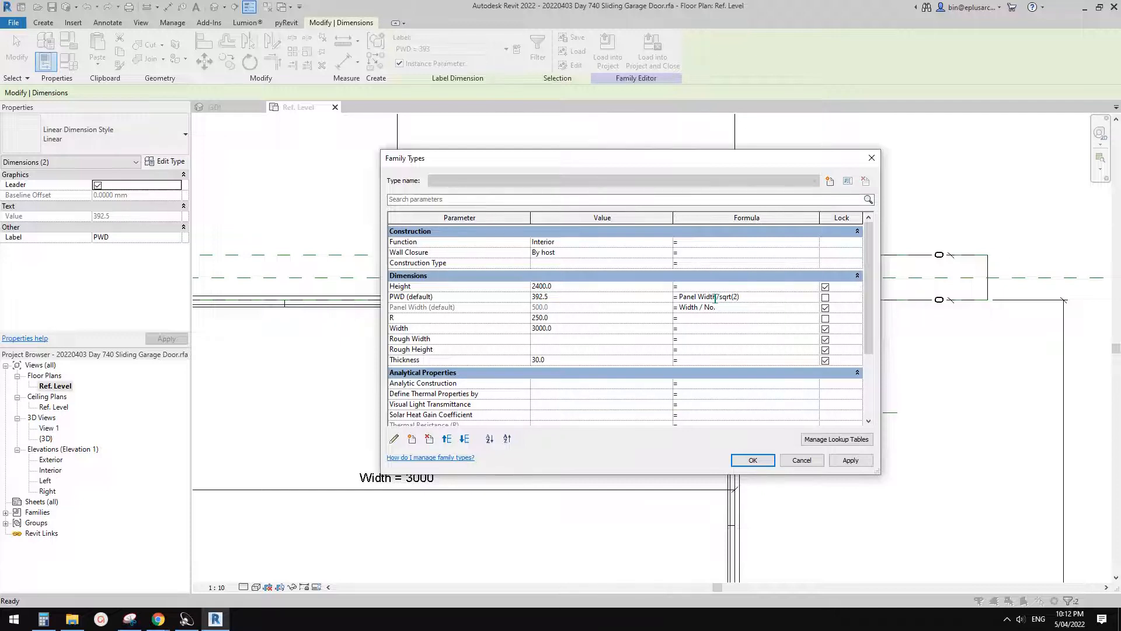
left_click(764, 462)
- Copy one door panel from the array group on the straight track into the open area inside the track corner
scroll(690, 379, "up", 2)
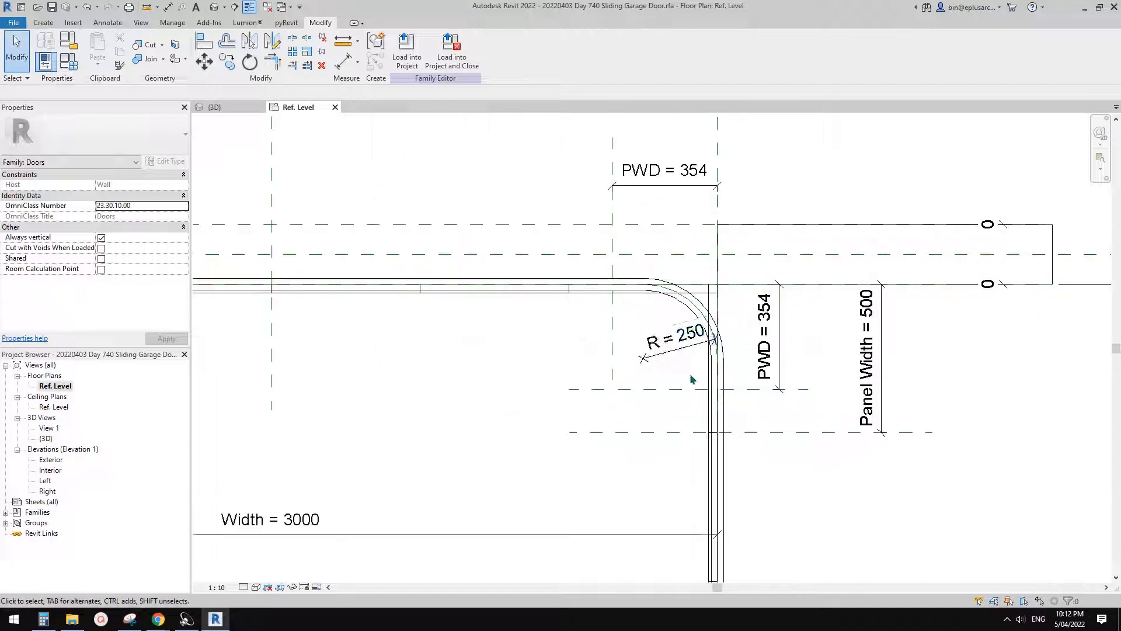
scroll(634, 301, "up", 1)
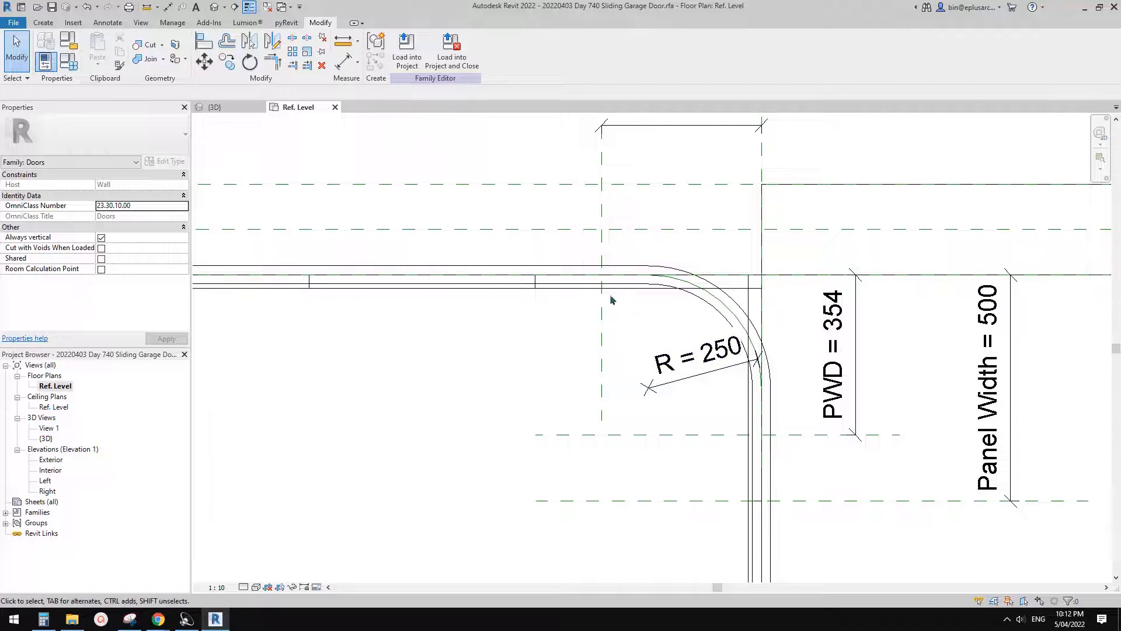
scroll(693, 365, "down", 2)
mouse_move(567, 333)
middle_mouse_down()
mouse_move(729, 320)
mouse_move(935, 328)
middle_mouse_up()
middle_click_drag(474, 304, 353, 280)
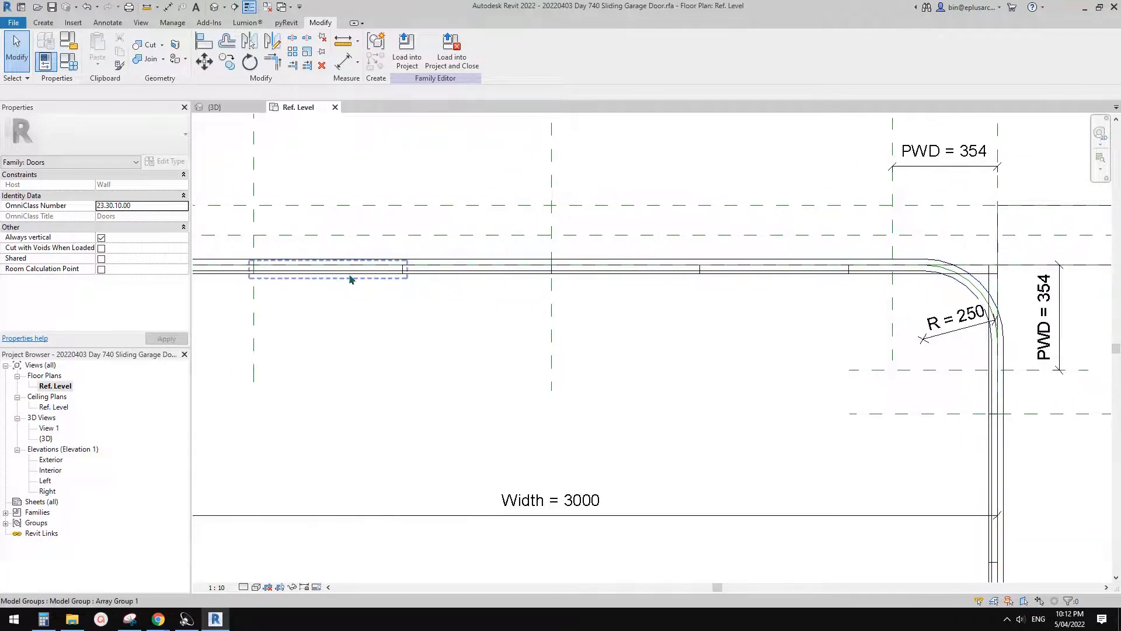
key("Tab")
left_click(629, 275)
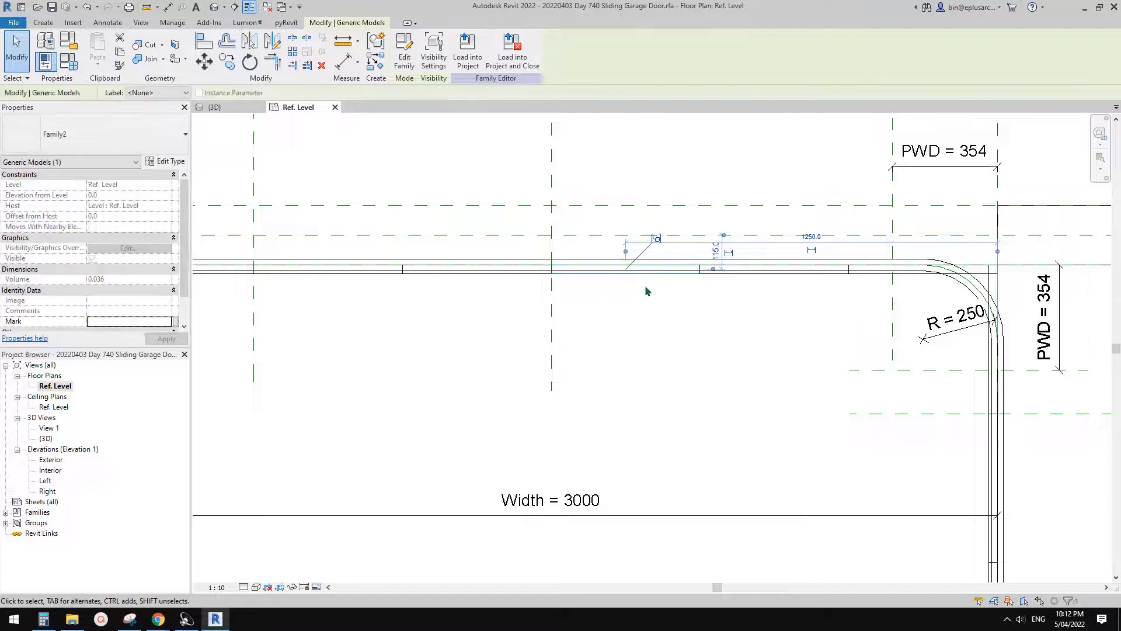
key("m")
key("v")
left_click(625, 266)
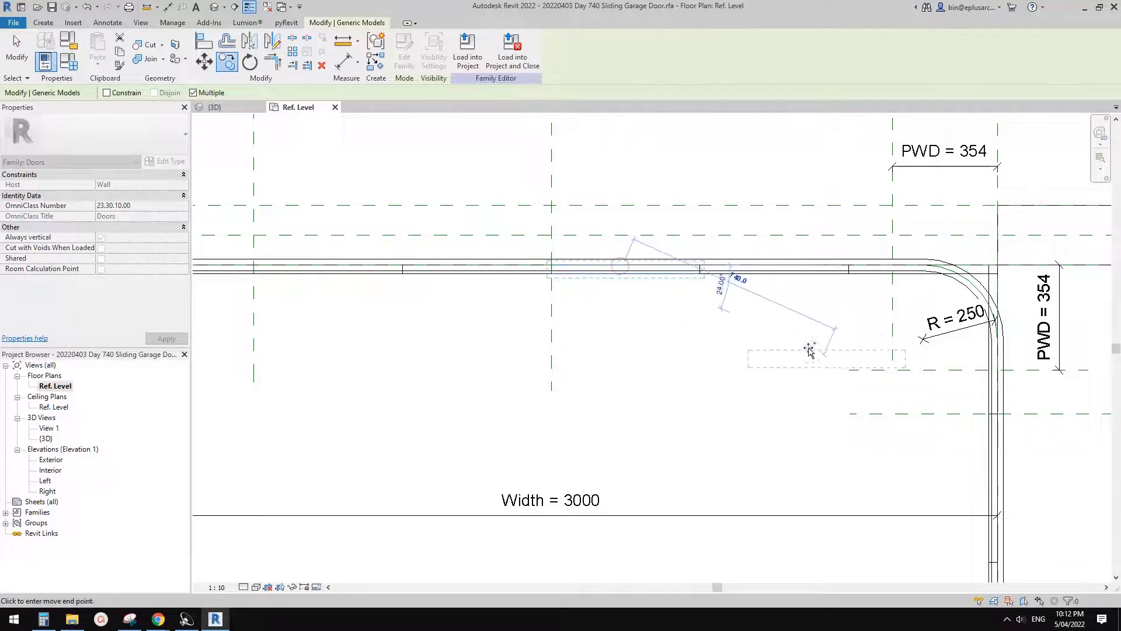
left_click(802, 336)
- Rotate the copied panel by 45° so that it slopes across the track corner
middle_click_drag(860, 352, 793, 349)
key("r")
key("o")
left_click(874, 375)
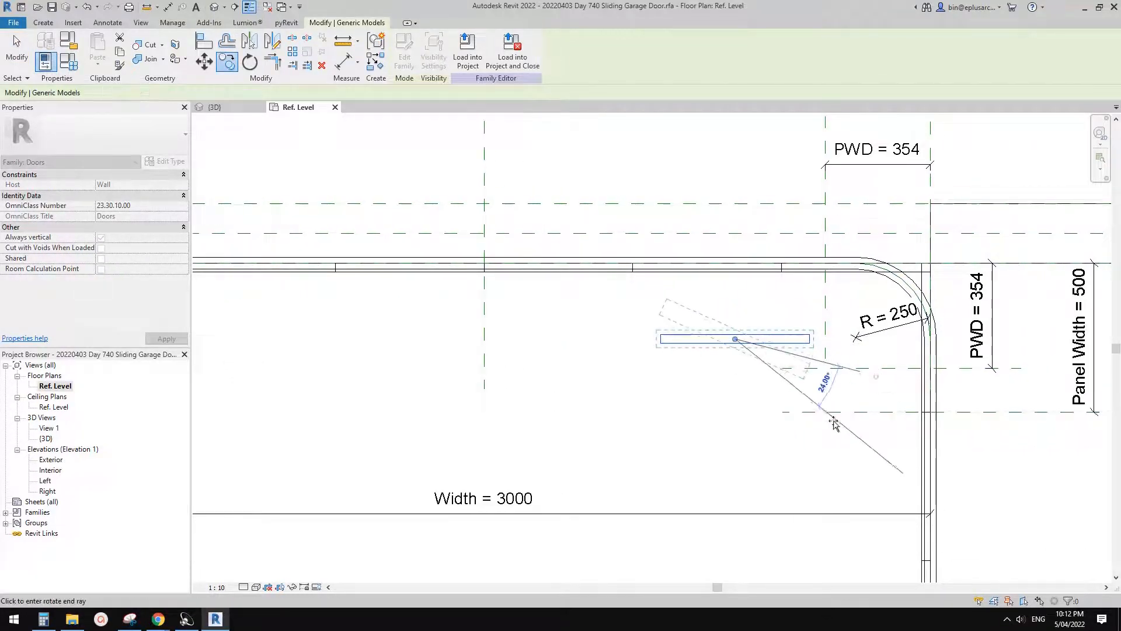
type("45")
key("Return")
- Move the rotated panel so its upper end's midpoint sits where the vertical PWD reference plane crosses the track line
scroll(755, 408, "up", 3)
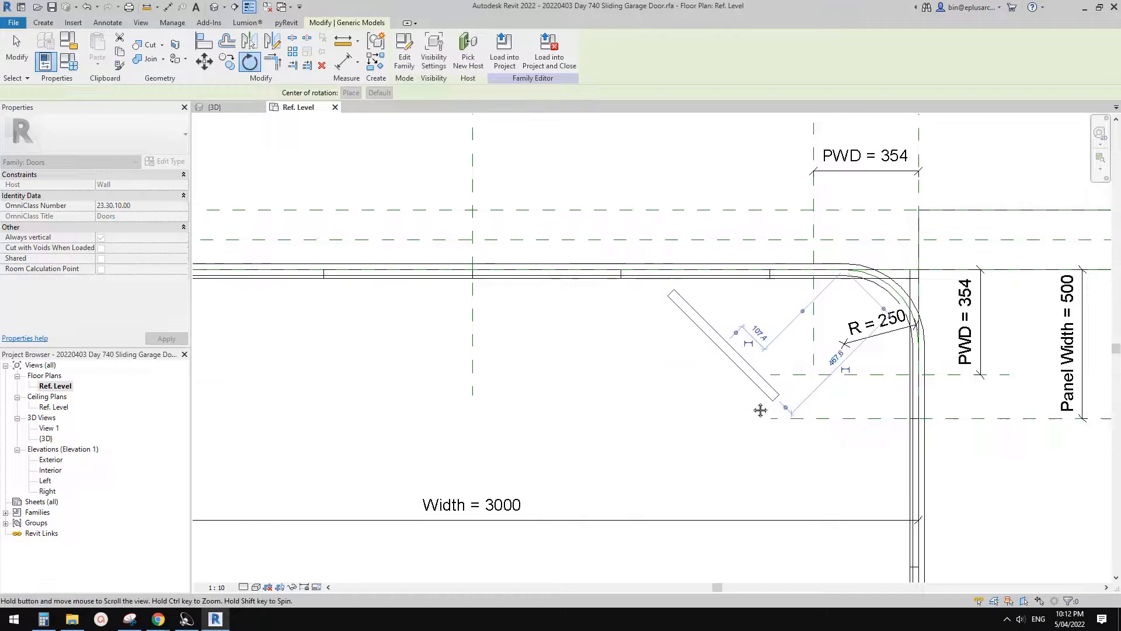
key("m")
key("v")
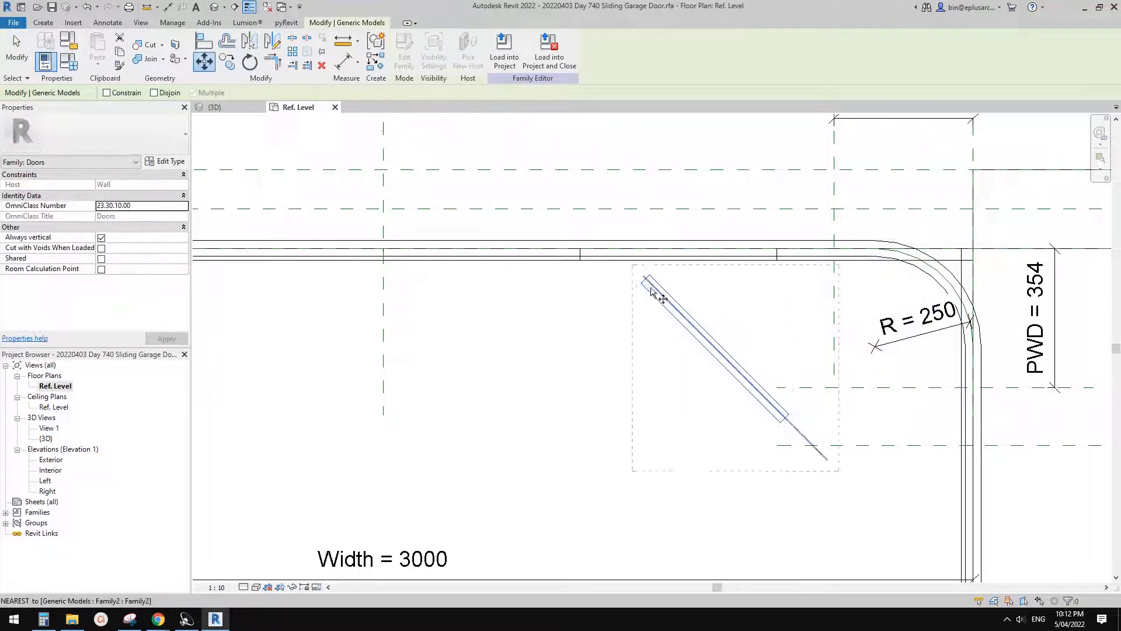
scroll(644, 277, "up", 2)
left_click(644, 276)
scroll(946, 225, "up", 1)
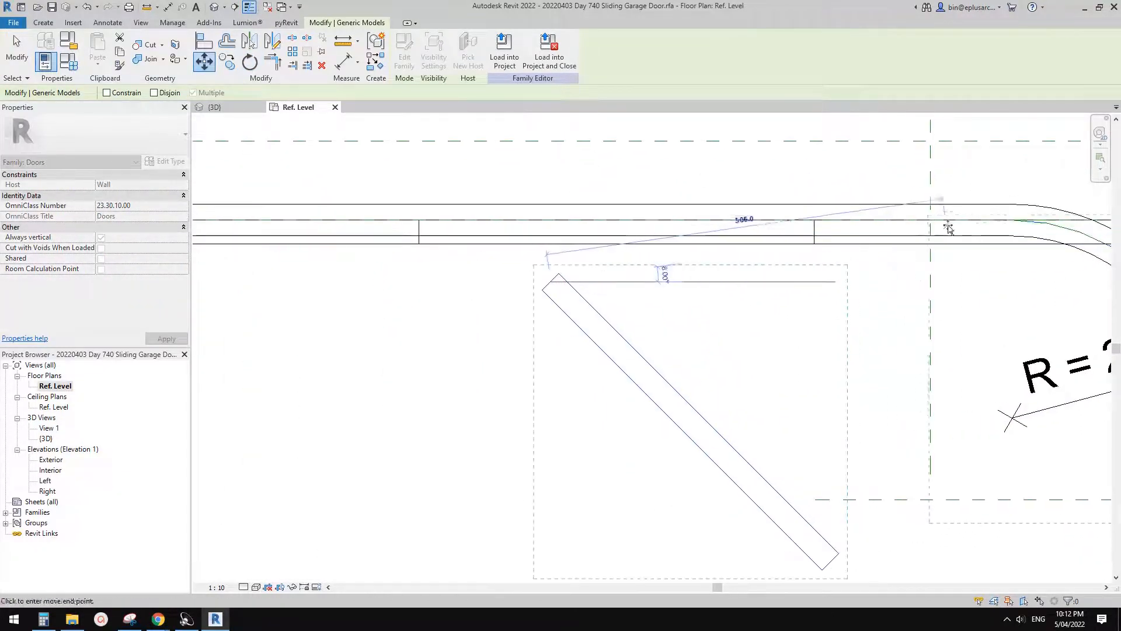
middle_click_drag(958, 261, 809, 256)
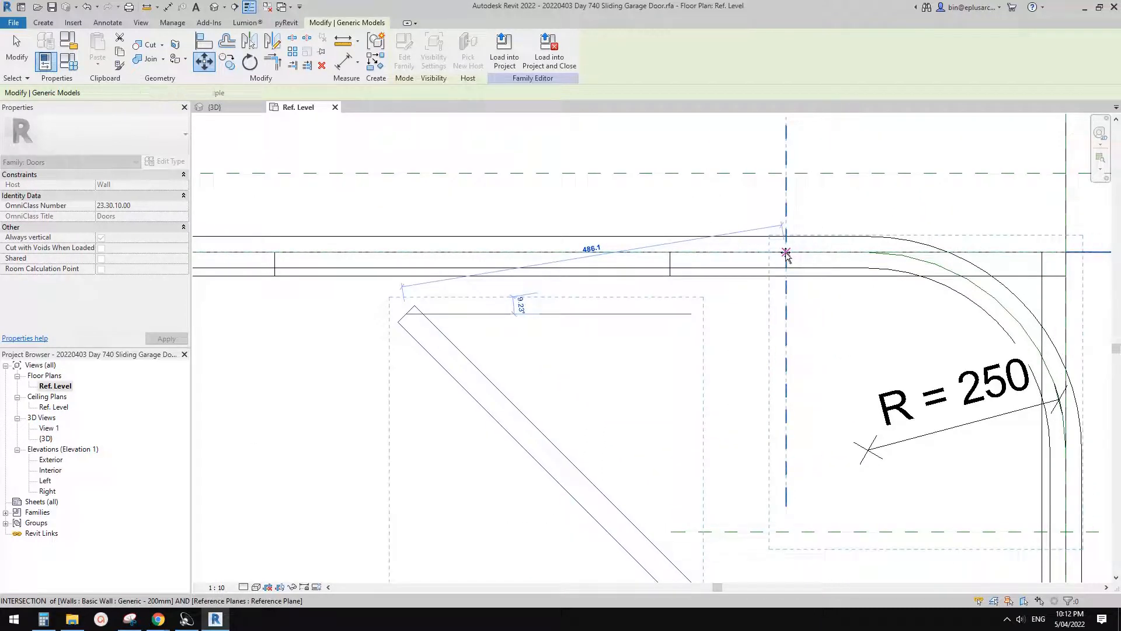
left_click(786, 252)
scroll(611, 214, "down", 2)
key("Escape")
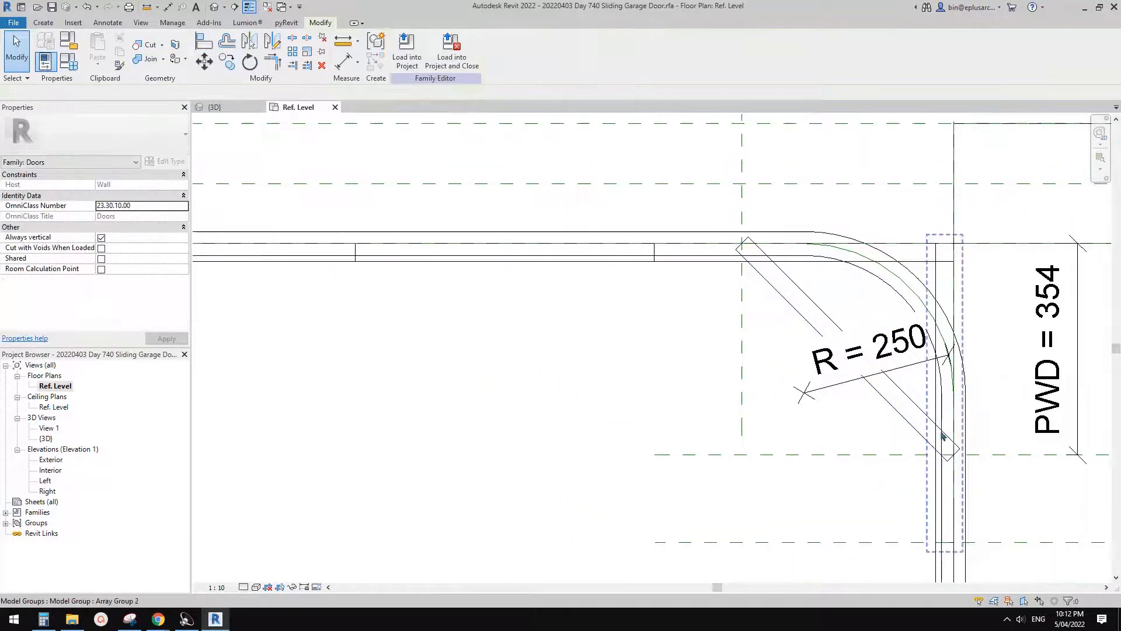
- Select the diagonal panel and examine how its two ends meet the PWD reference planes at the corner
left_click(897, 414)
middle_click_drag(958, 456, 930, 438)
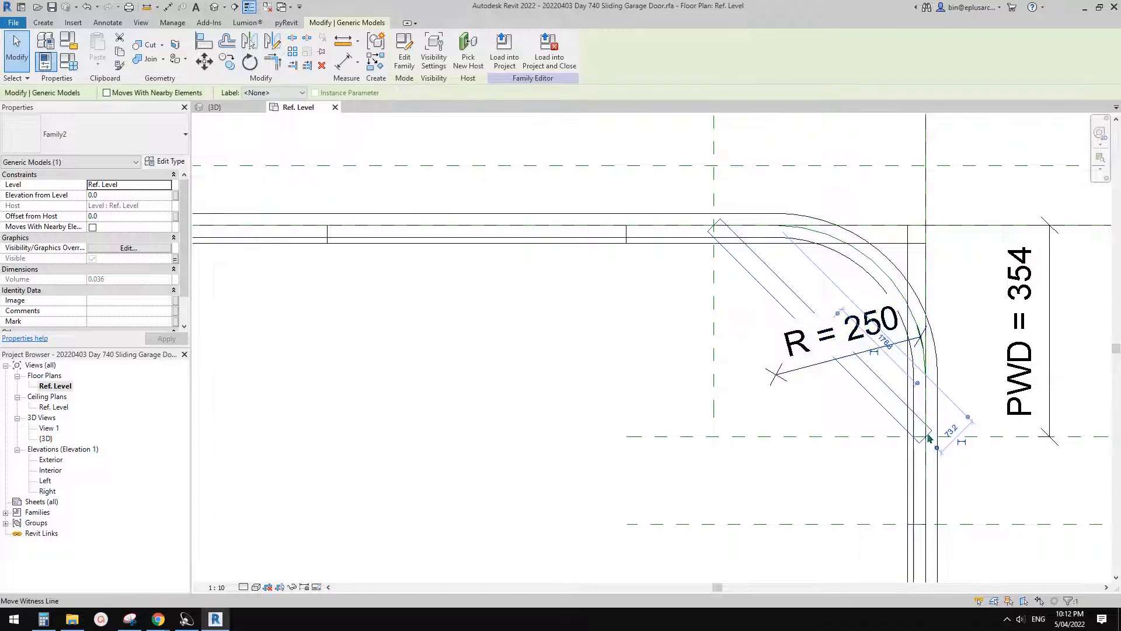
middle_click_drag(739, 307, 729, 318)
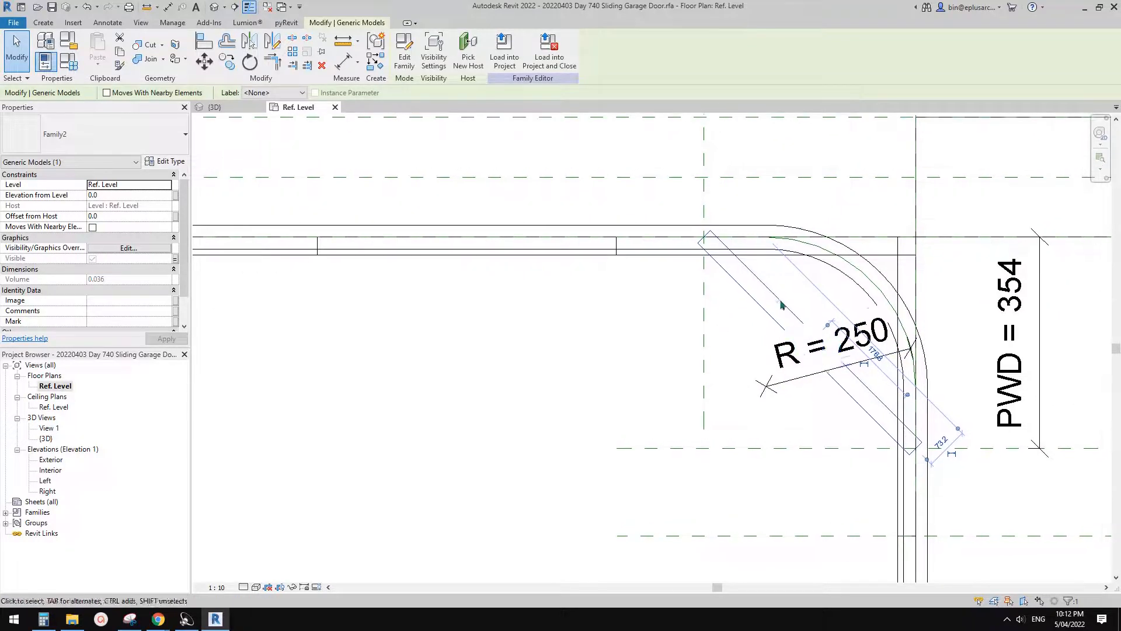
key("Escape")
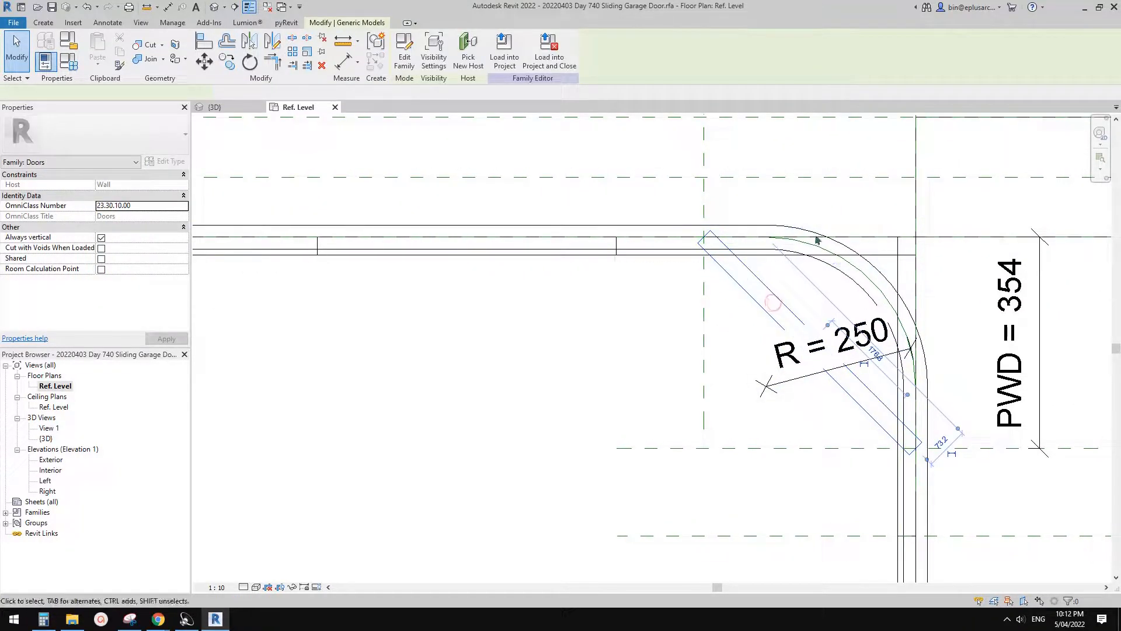
scroll(875, 257, "down", 1)
scroll(898, 274, "down", 2)
scroll(735, 273, "up", 3)
key("Escape")
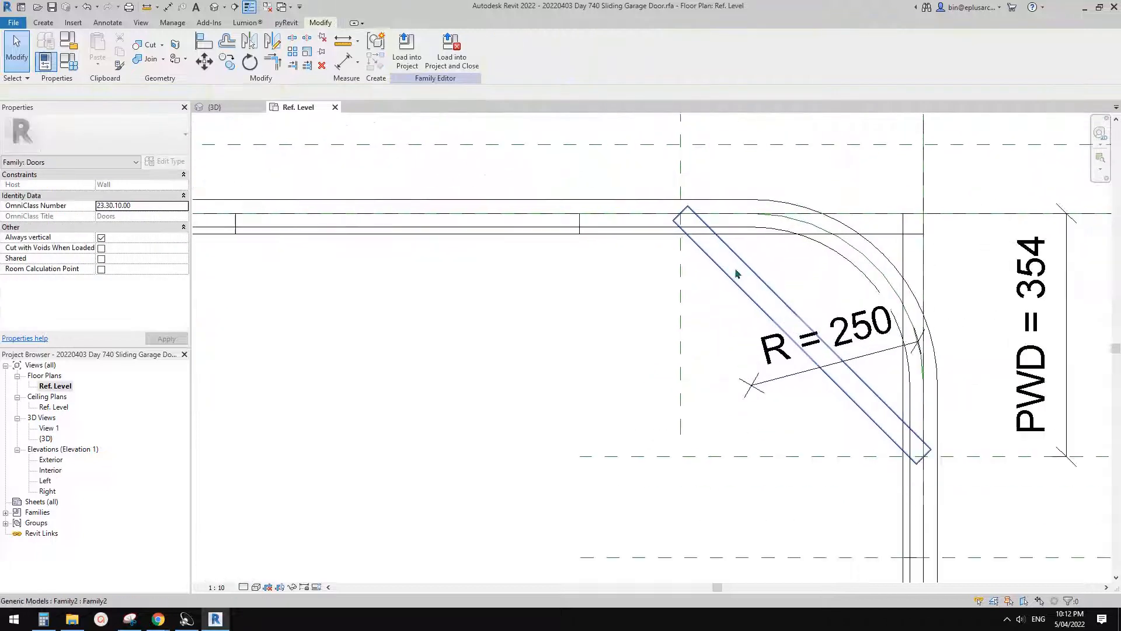
- Try to align the diagonal panel's upper end to the vertical PWD reference plane
middle_click_drag(836, 277, 816, 293)
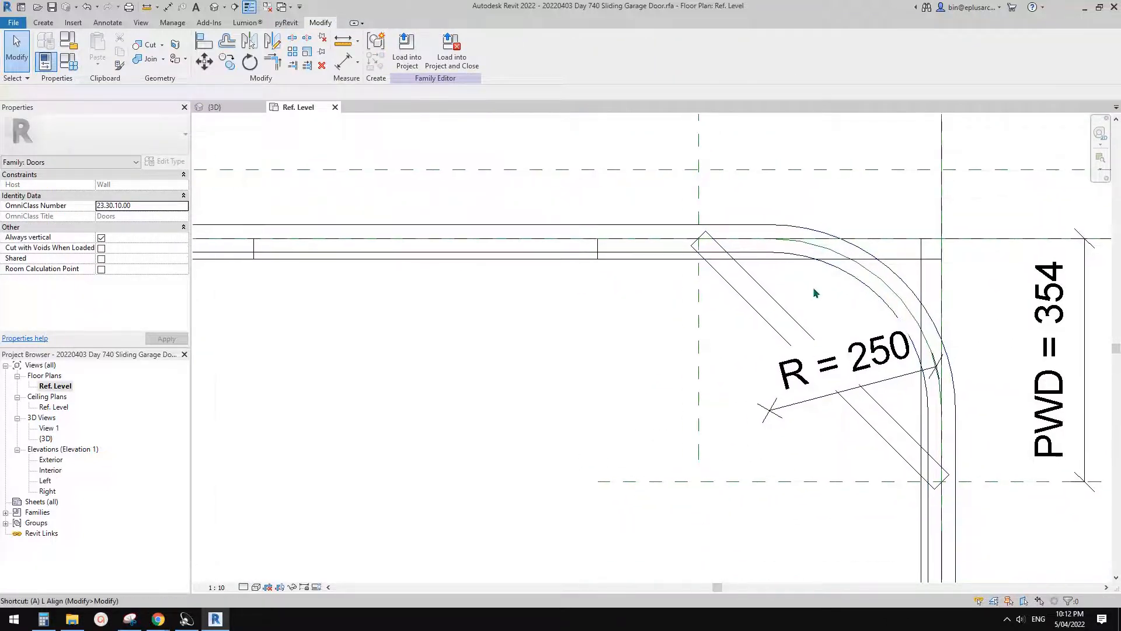
key("l")
scroll(715, 246, "up", 2)
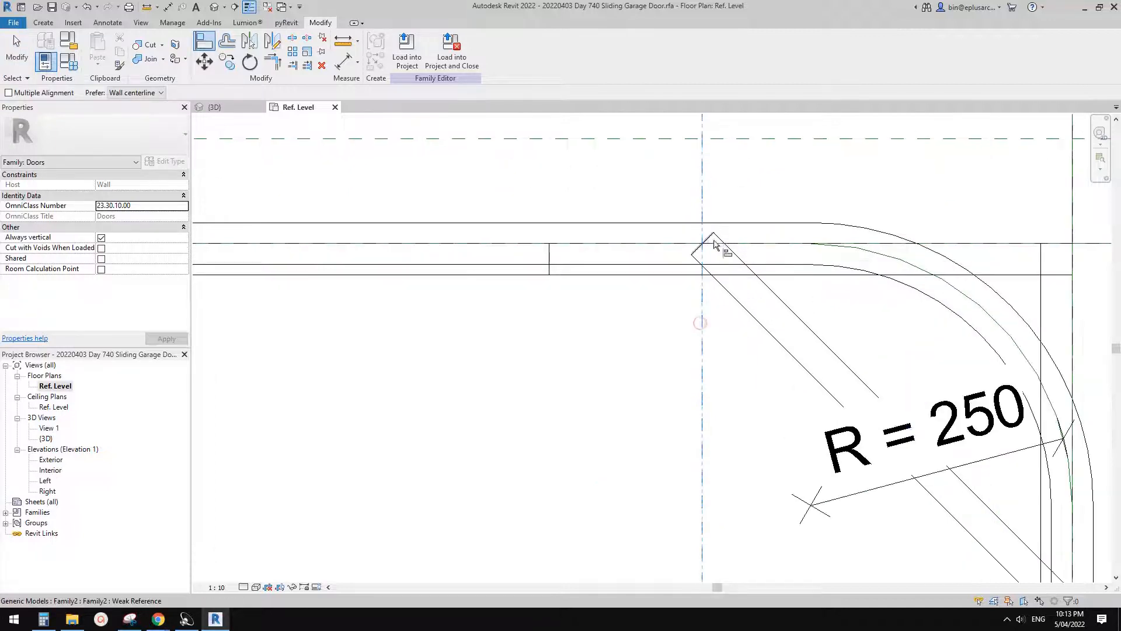
scroll(705, 249, "down", 2)
key("Escape")
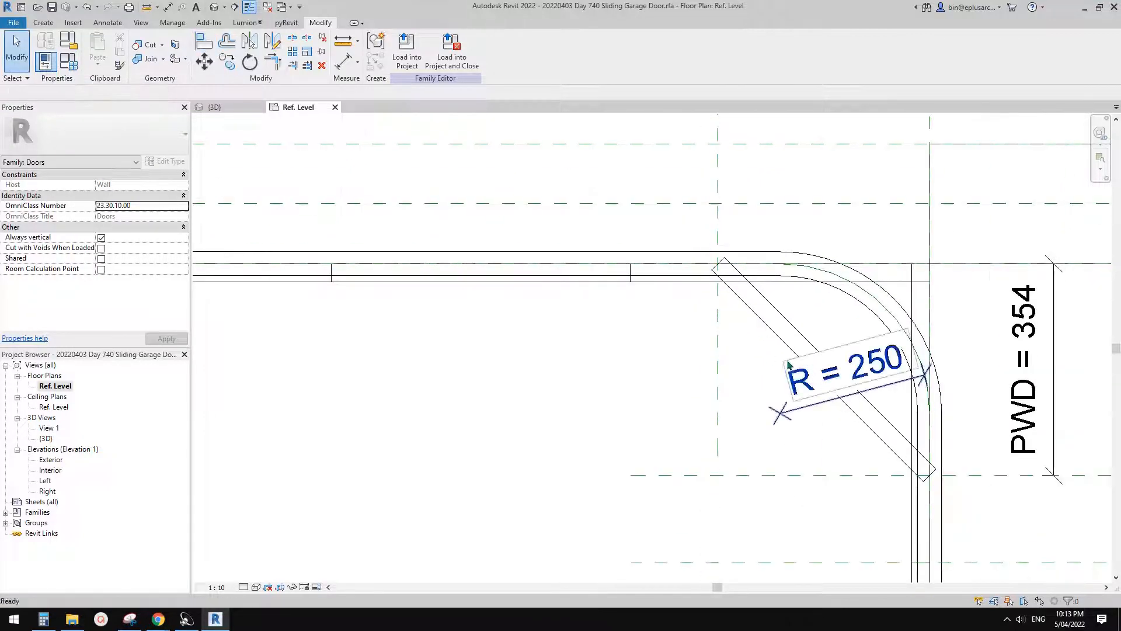
- Temporarily isolate the diagonal panel together with the vertical PWD reference plane
left_click(780, 332)
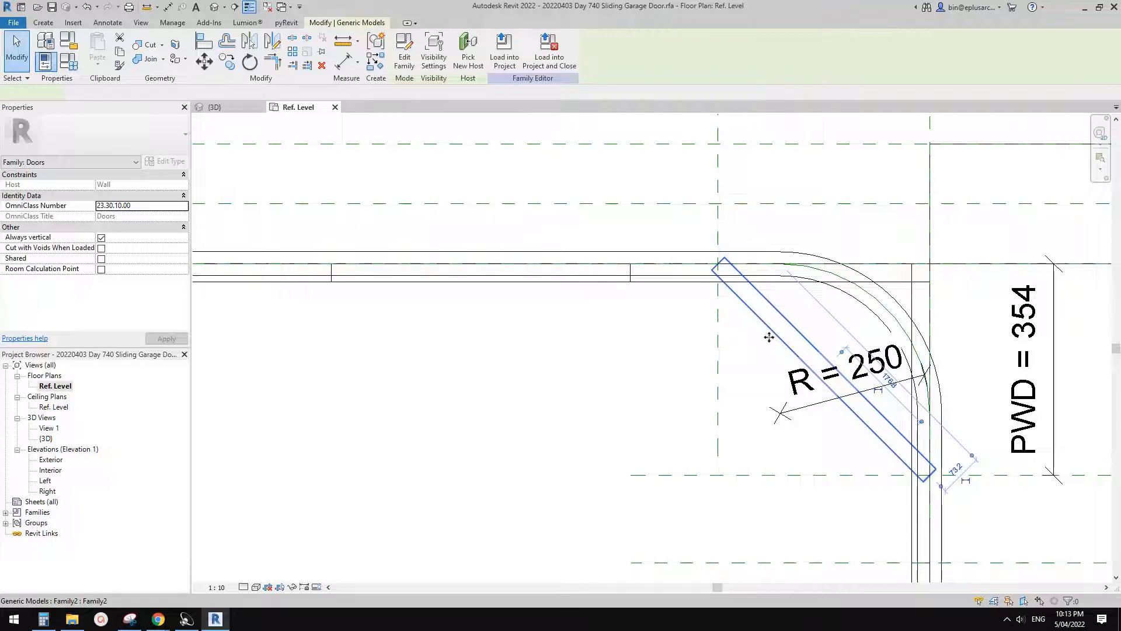
left_click(718, 359, "ctrl")
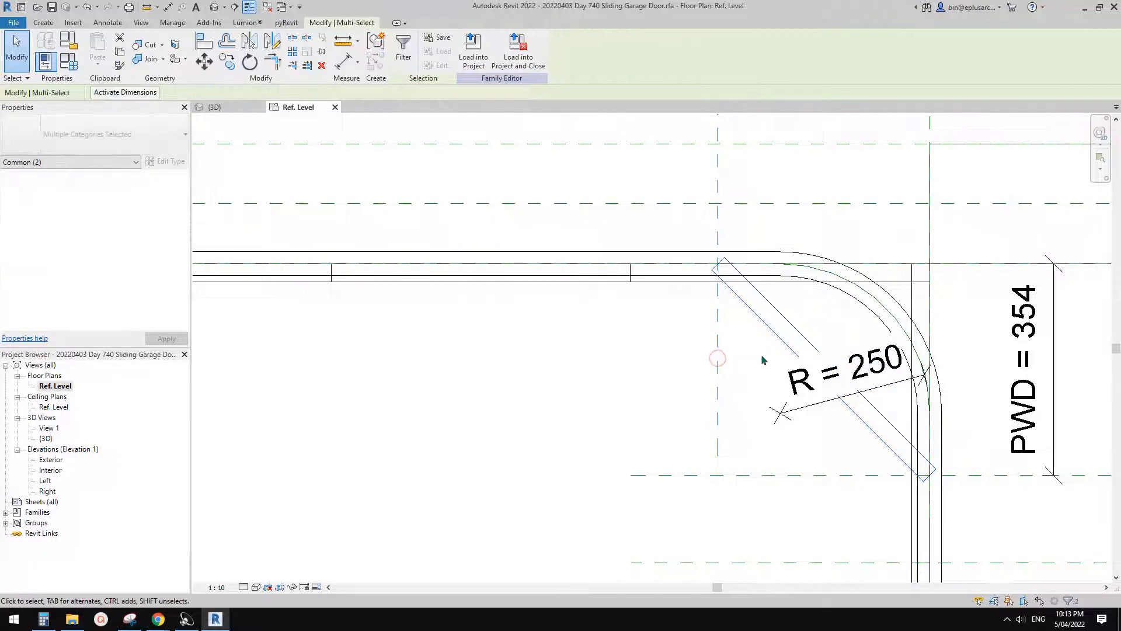
key("h")
key("i")
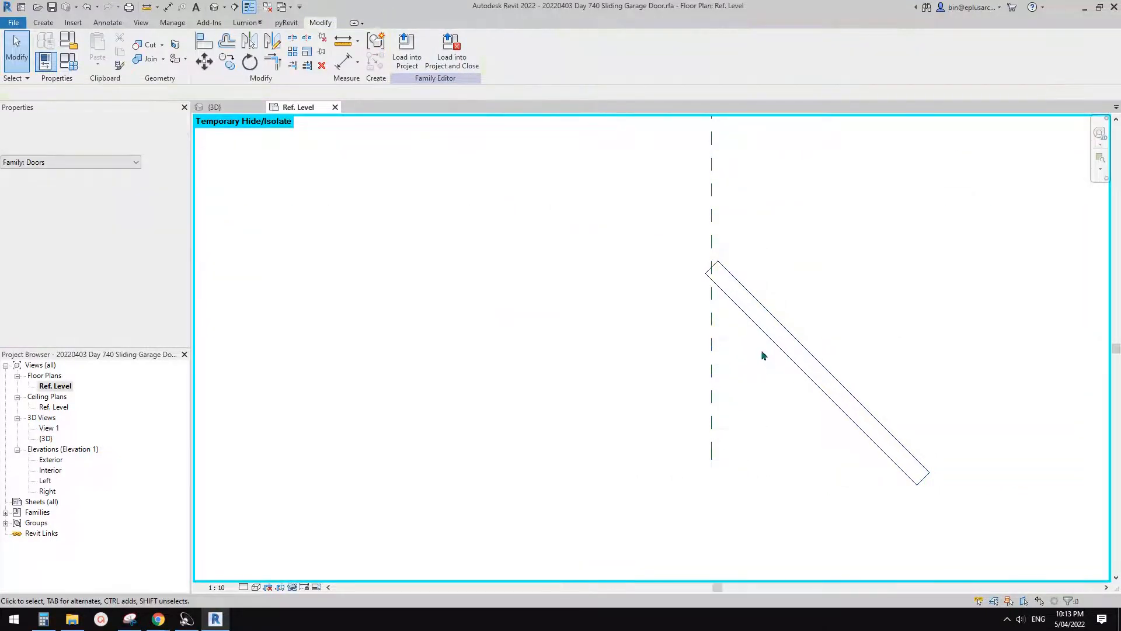
scroll(759, 360, "down", 1)
middle_click_drag(758, 360, 755, 373)
- Try to align an end point of the isolated diagonal panel to the vertical reference plane
key("a")
key("l")
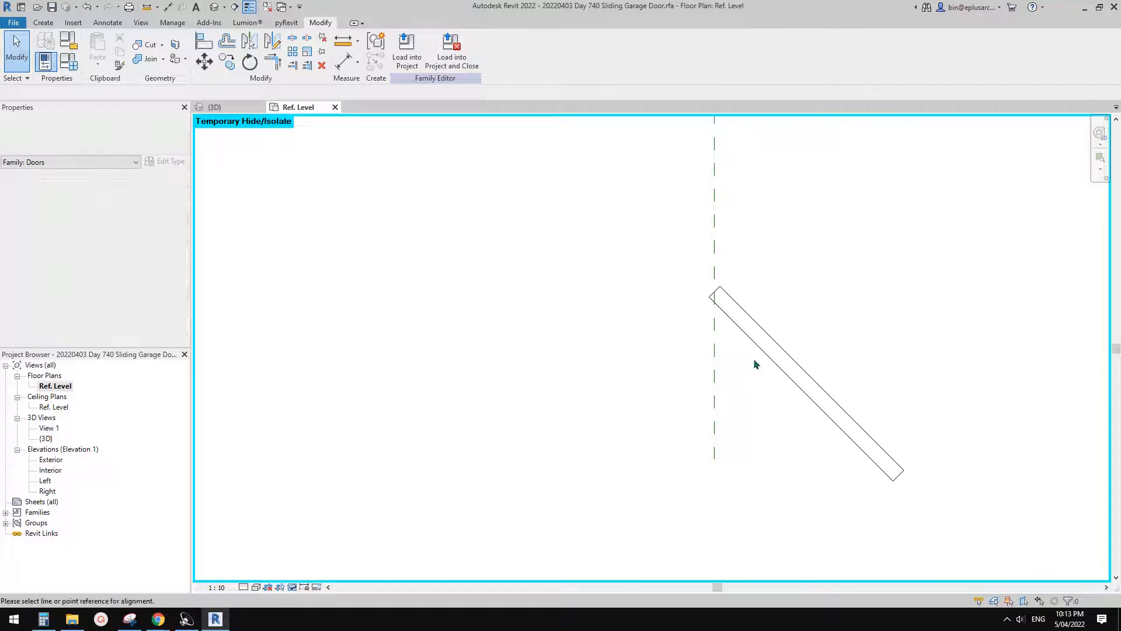
left_click(714, 355)
scroll(721, 290, "up", 2)
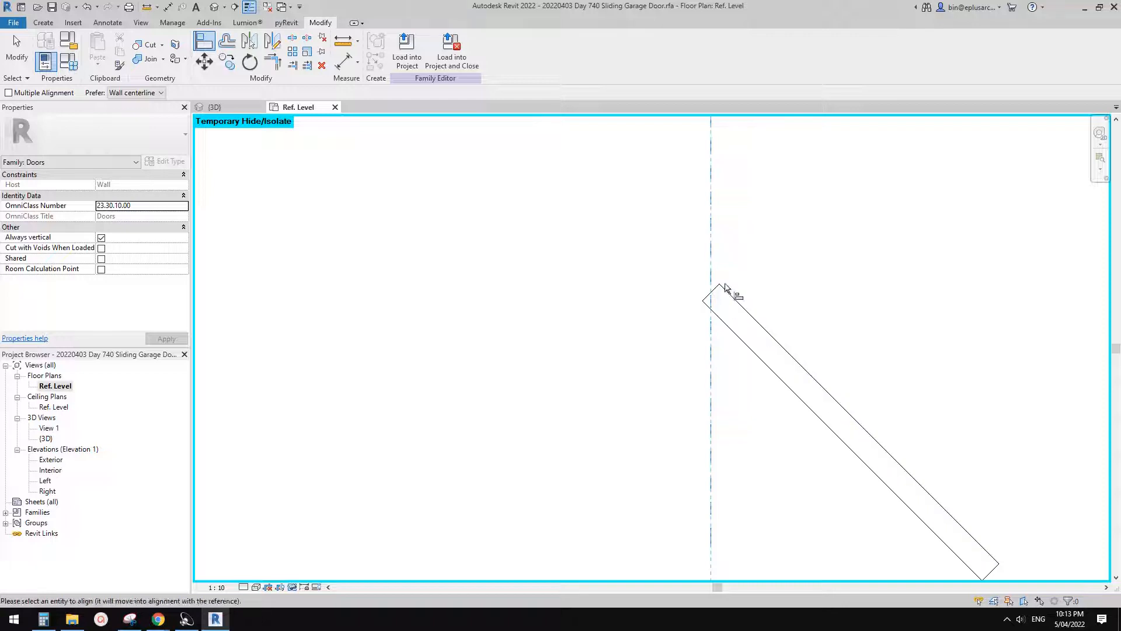
key("Escape")
key("Escape")
scroll(753, 357, "down", 3)
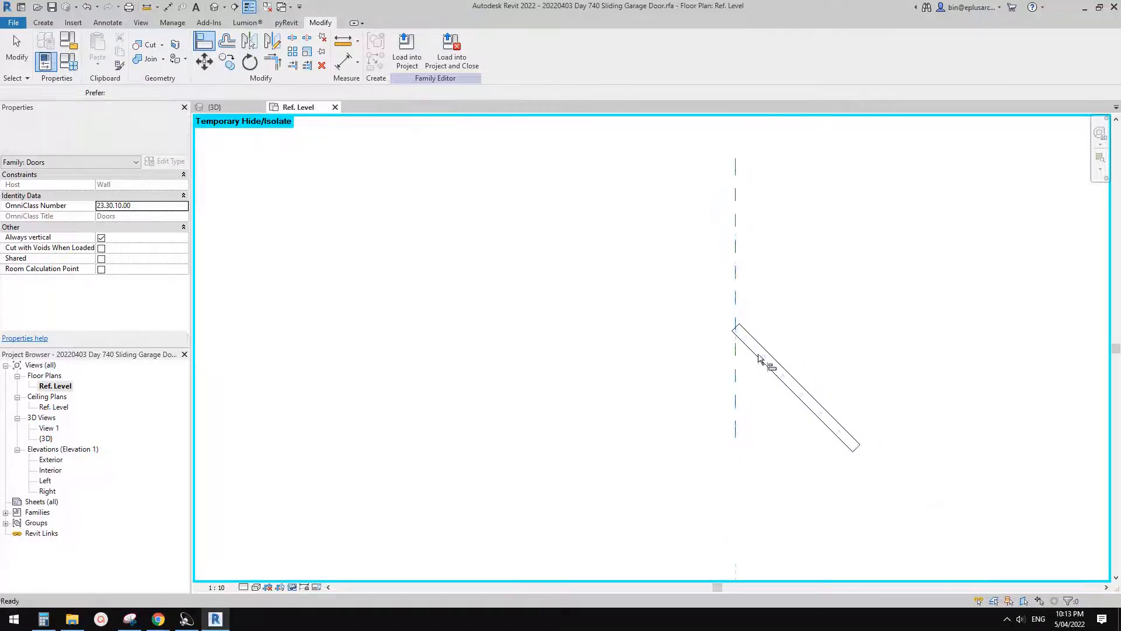
scroll(754, 359, "down", 1)
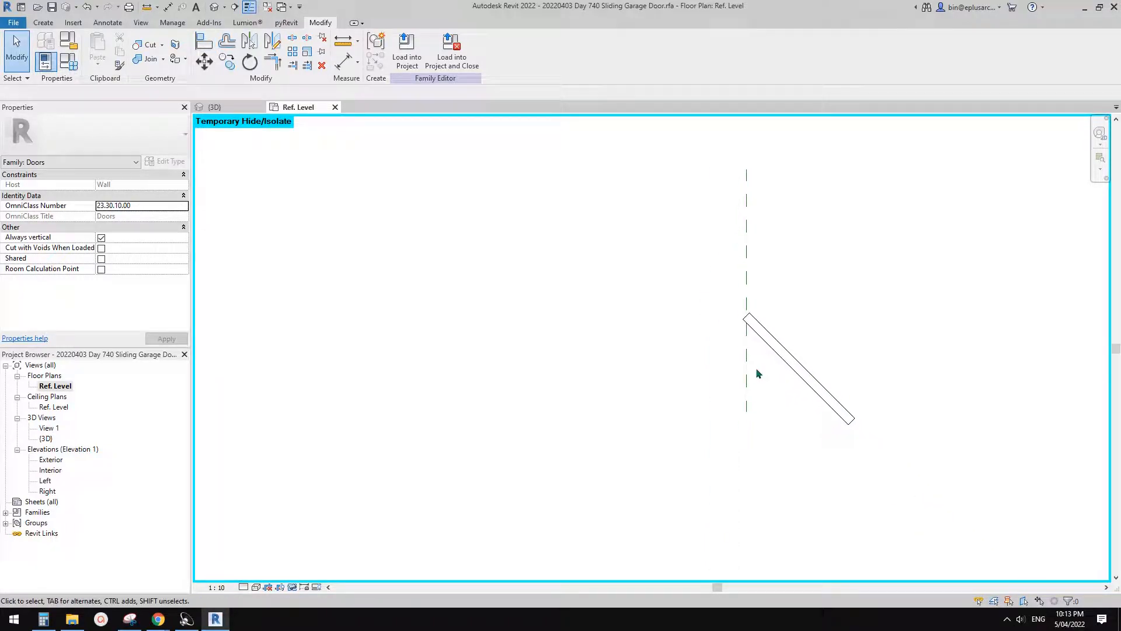
- Reset the temporary isolation to show all elements of the floor plan again
key("h")
key("r")
middle_click_drag(790, 392, 720, 345)
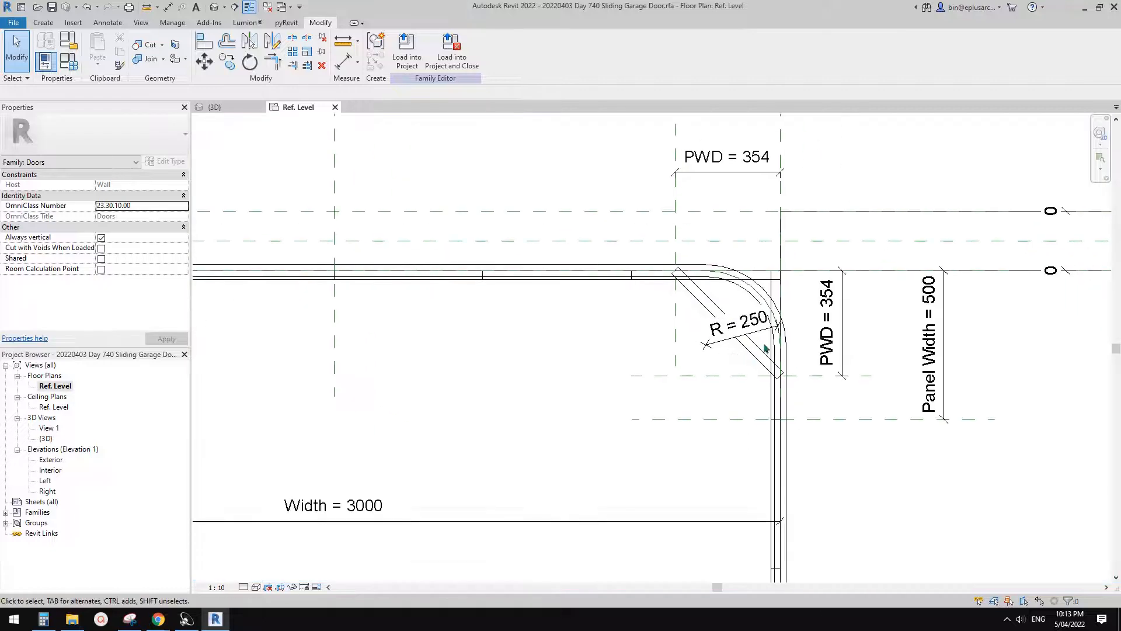
- Draw a diagonal reference line along the rotated panel's centre, joining the two PWD plane intersections on the track lines
scroll(765, 349, "up", 2)
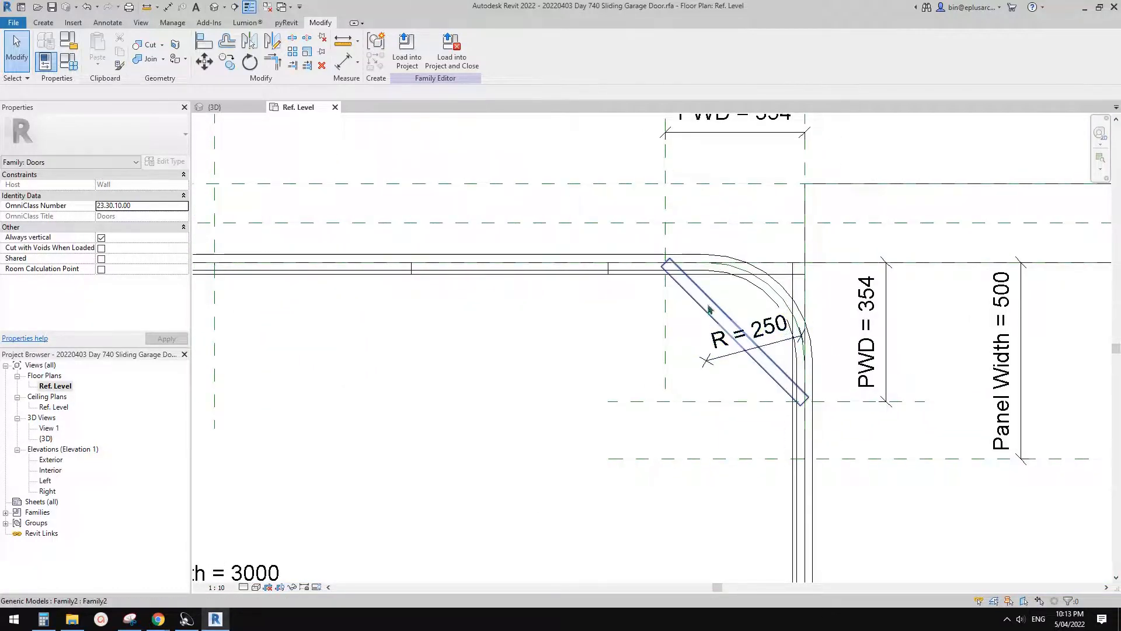
scroll(720, 311, "up", 2)
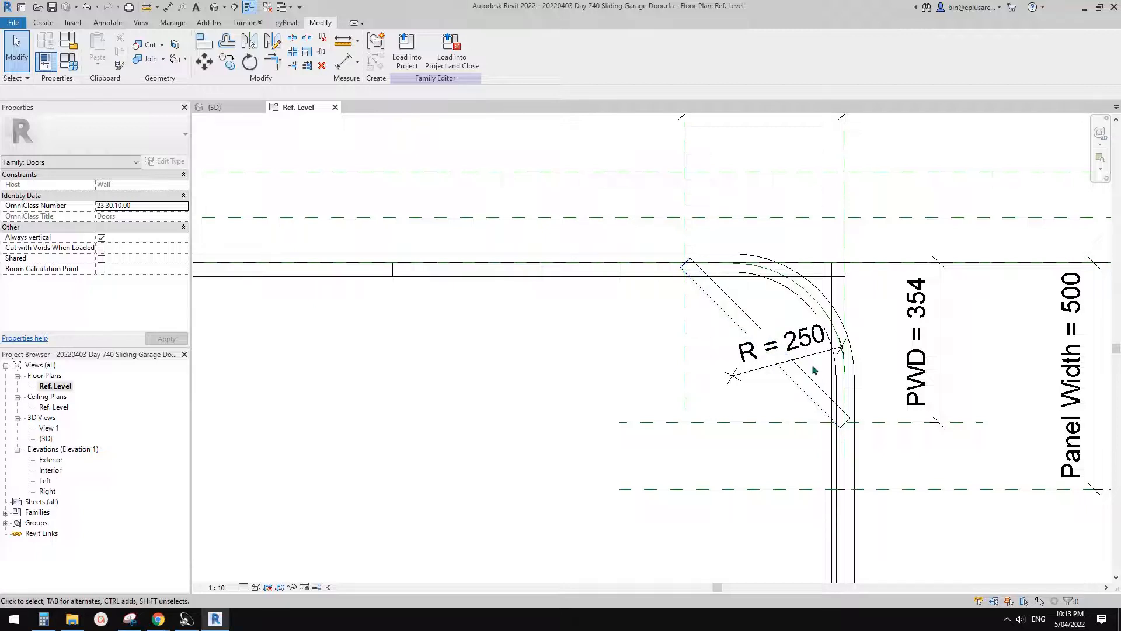
middle_click_drag(788, 395, 816, 397)
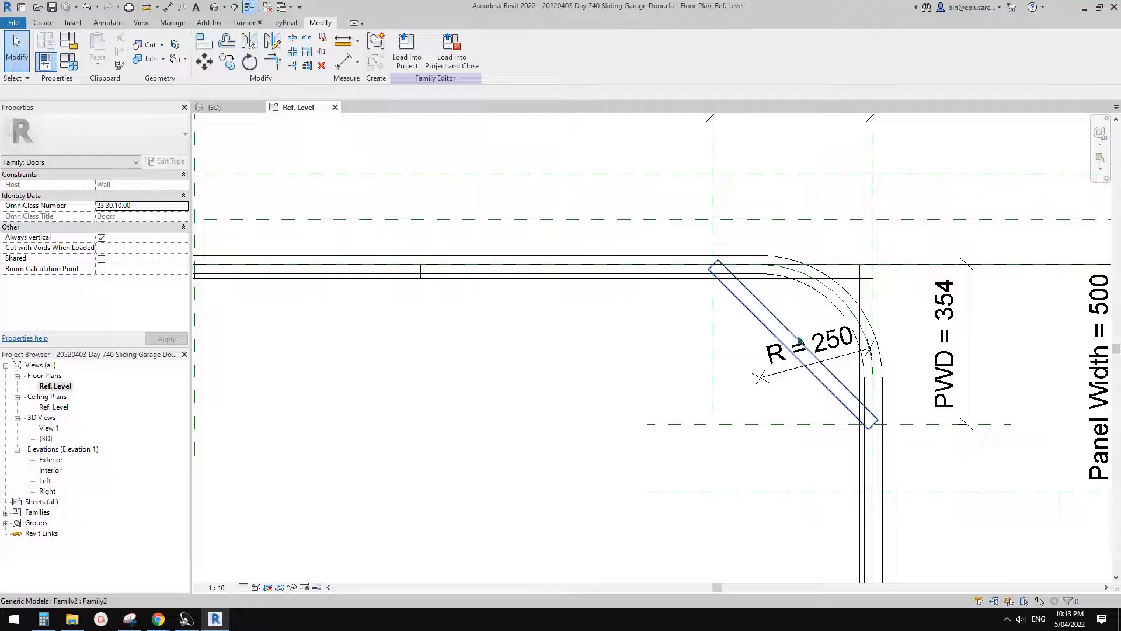
middle_click_drag(769, 319, 724, 308)
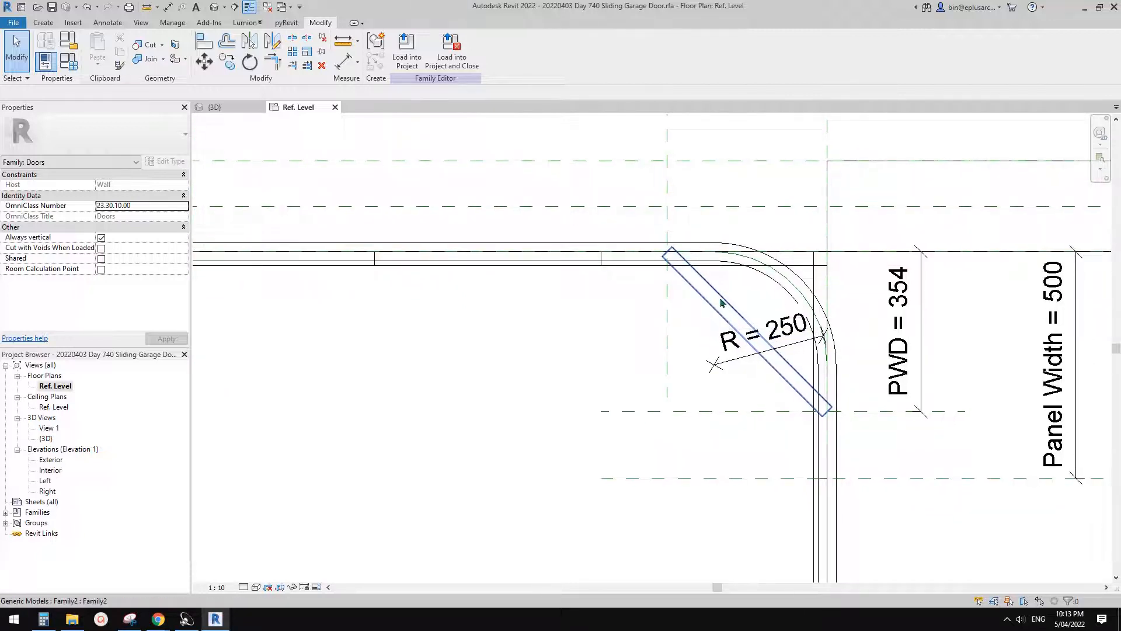
middle_click_drag(727, 313, 725, 322)
left_click(47, 25)
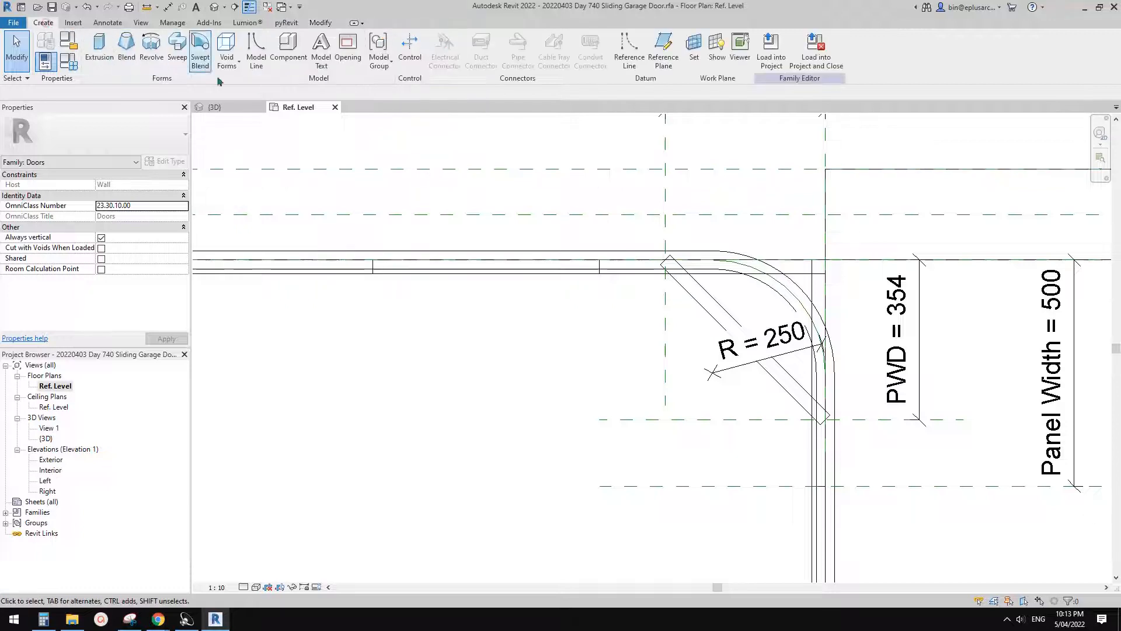
left_click(628, 48)
scroll(668, 261, "up", 2)
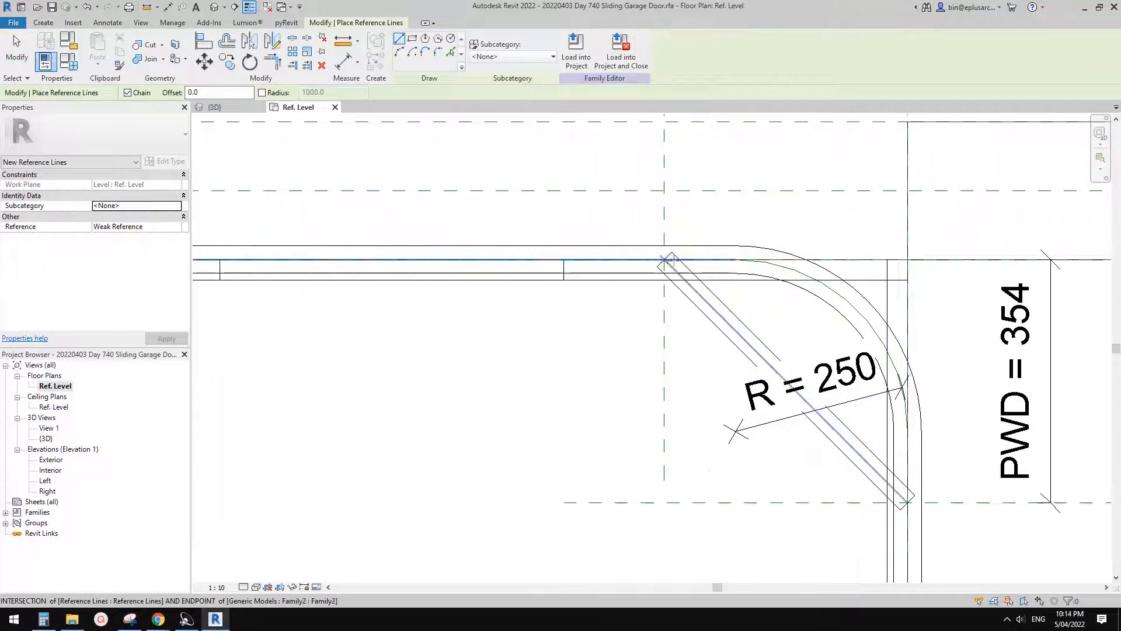
left_click(675, 245)
middle_click_drag(834, 346, 760, 251)
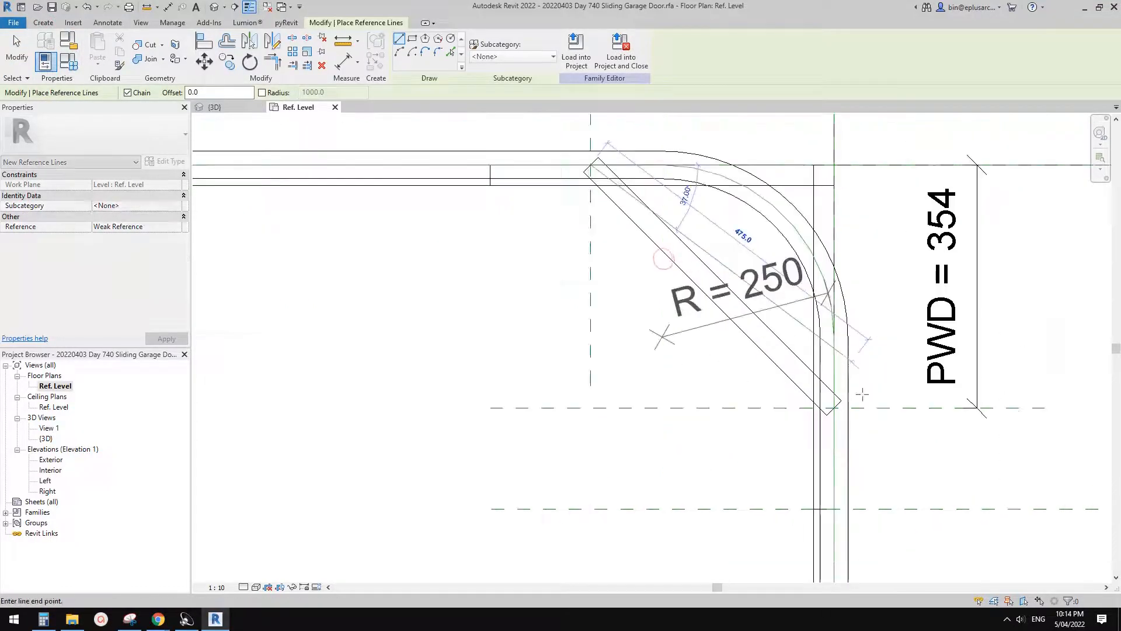
left_click(833, 407)
key("Escape")
key("Escape")
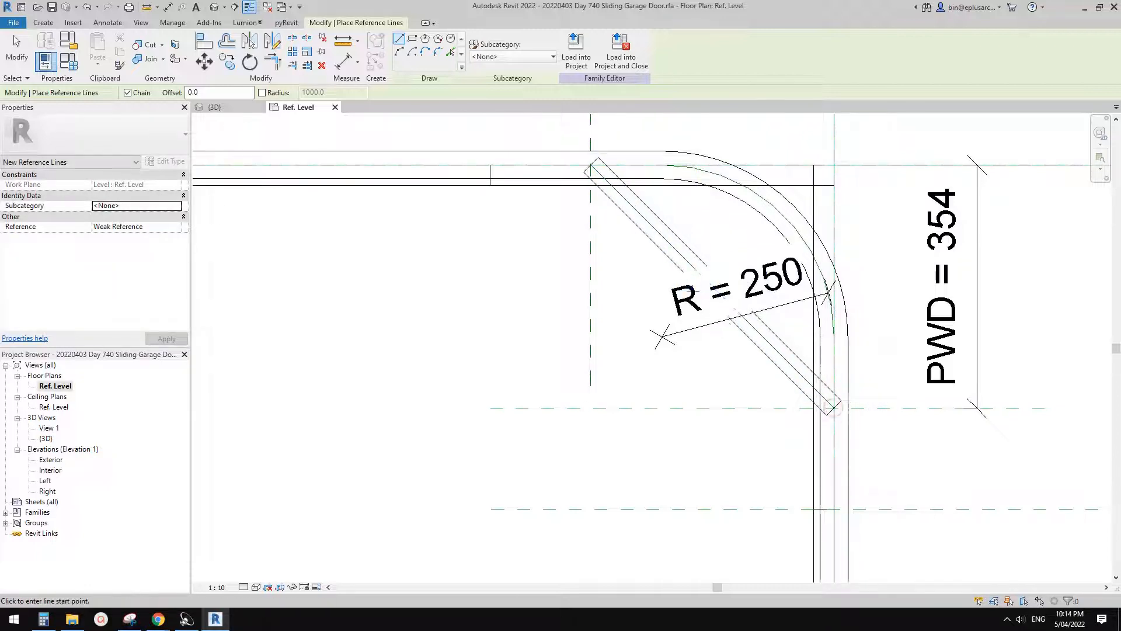
key("Tab")
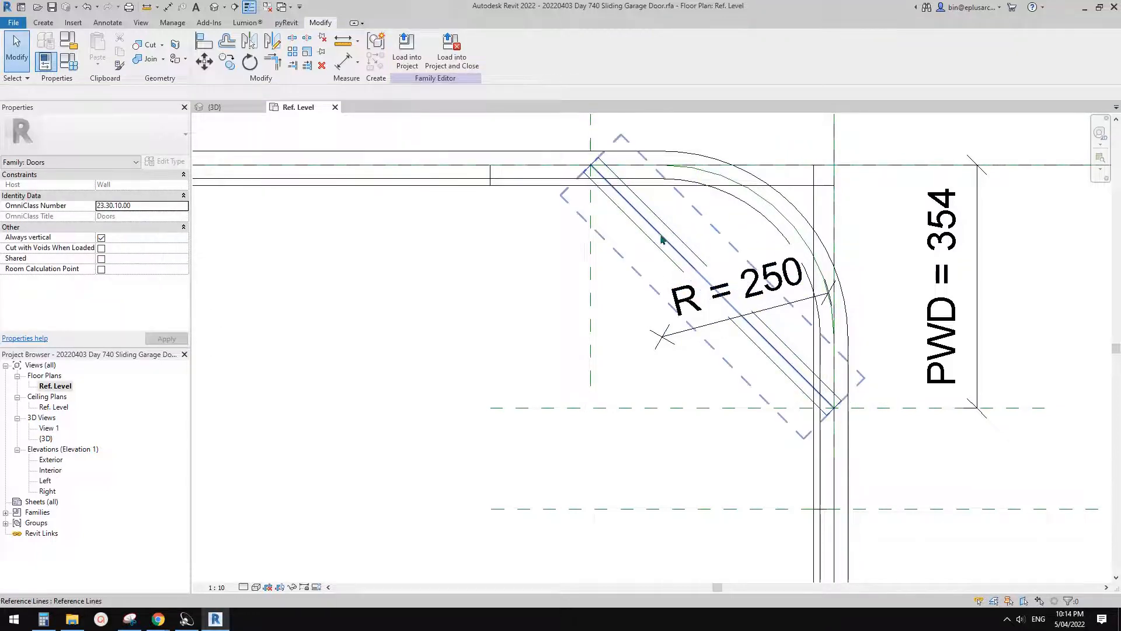
- Temporarily isolate the diagonal reference line together with the two PWD reference planes and the two reference planes along the track lines
left_click(662, 239)
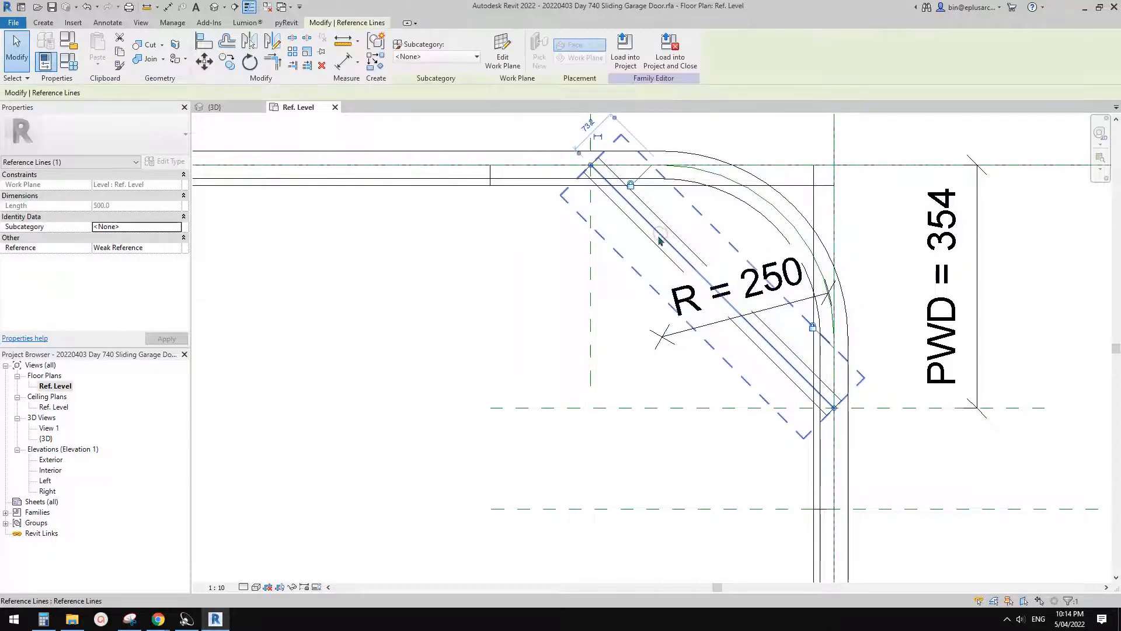
left_click(591, 299, "ctrl")
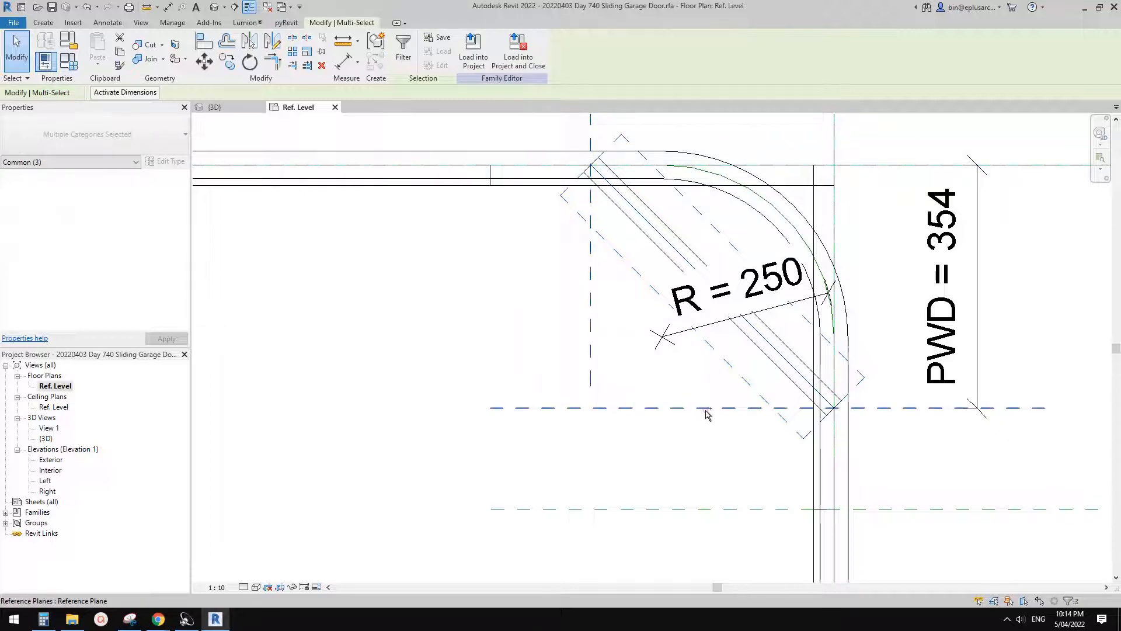
key("Tab")
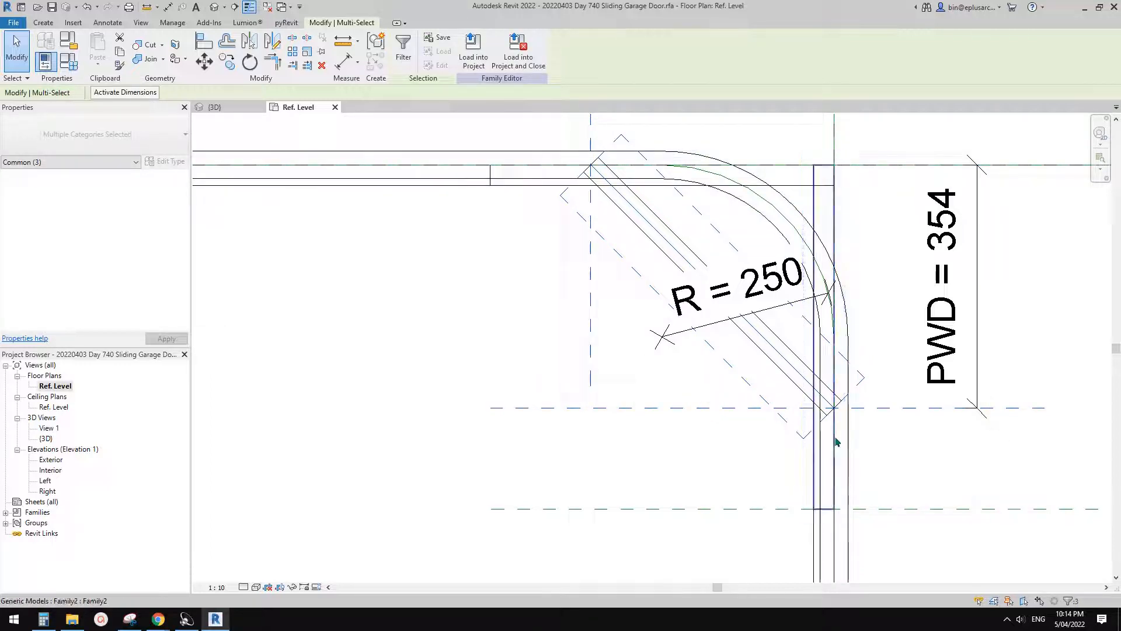
key("Tab")
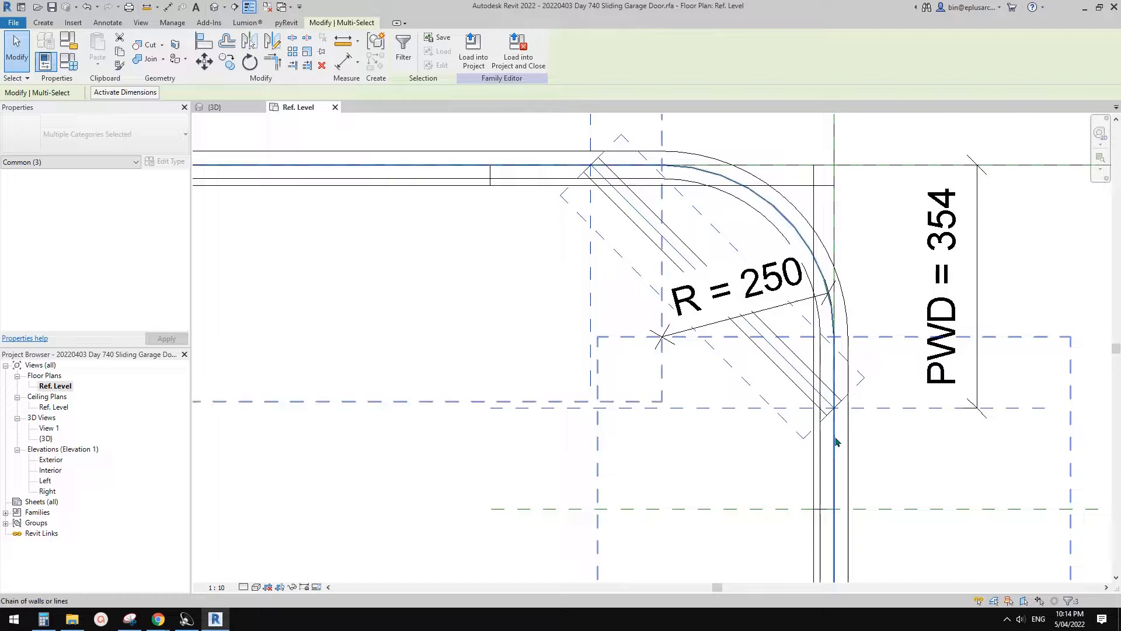
key("Tab")
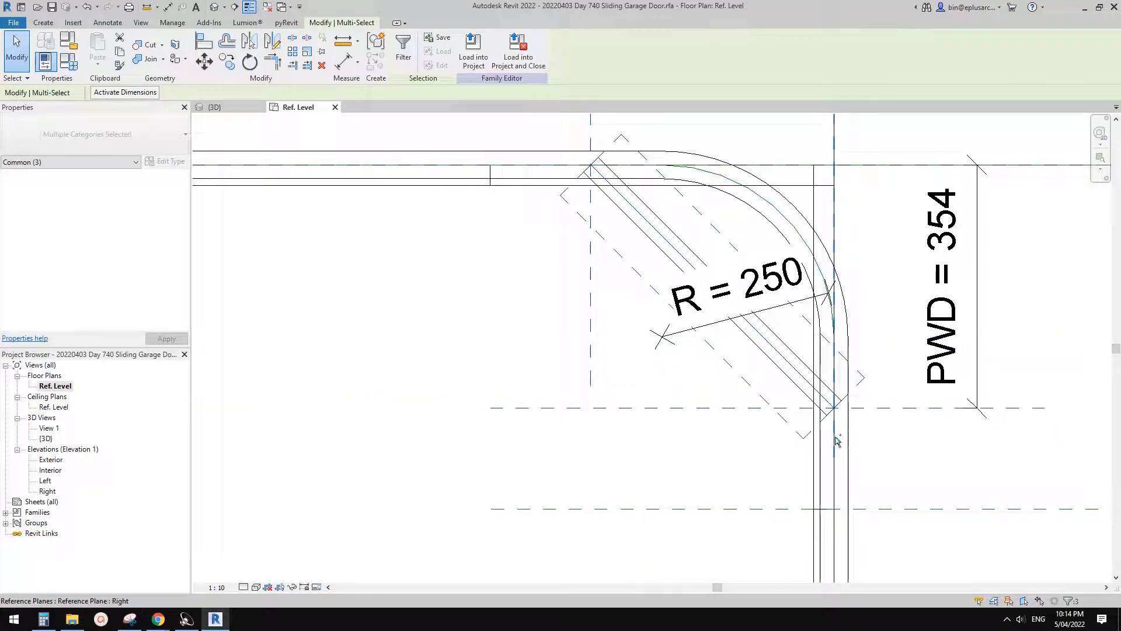
key("Tab")
left_click(889, 167, "ctrl")
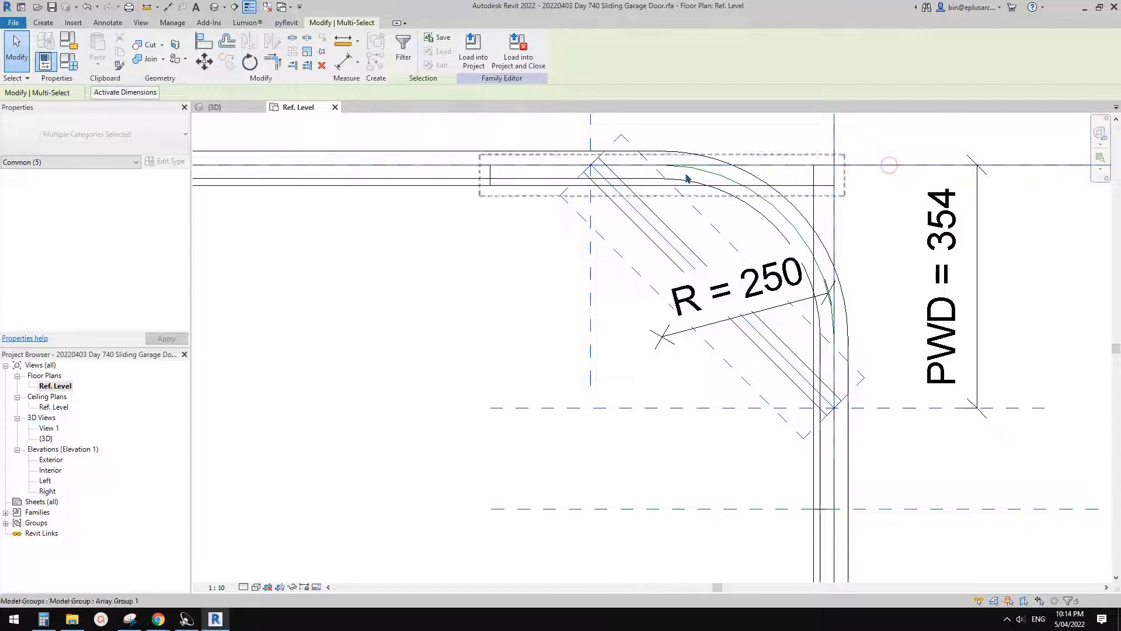
left_click(403, 48)
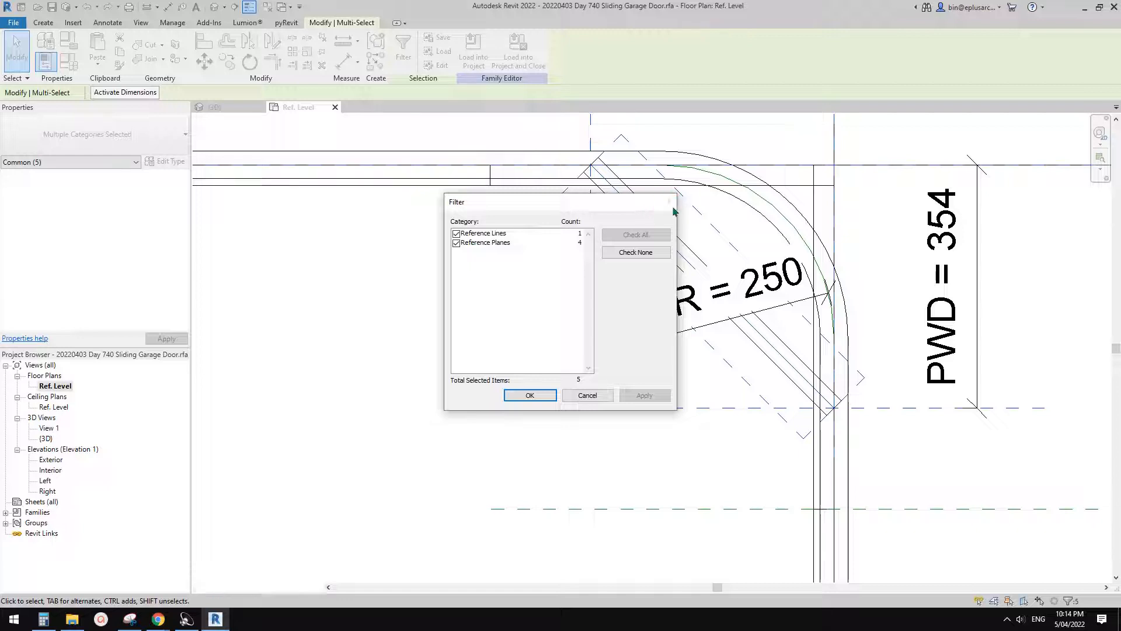
left_click(668, 201)
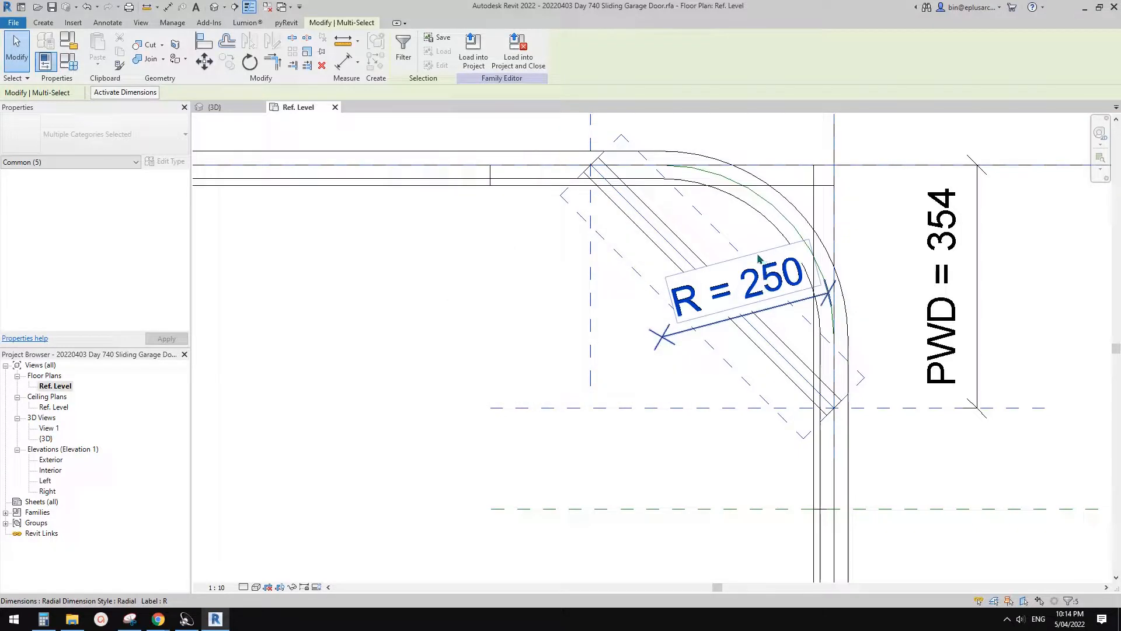
key("h")
key("i")
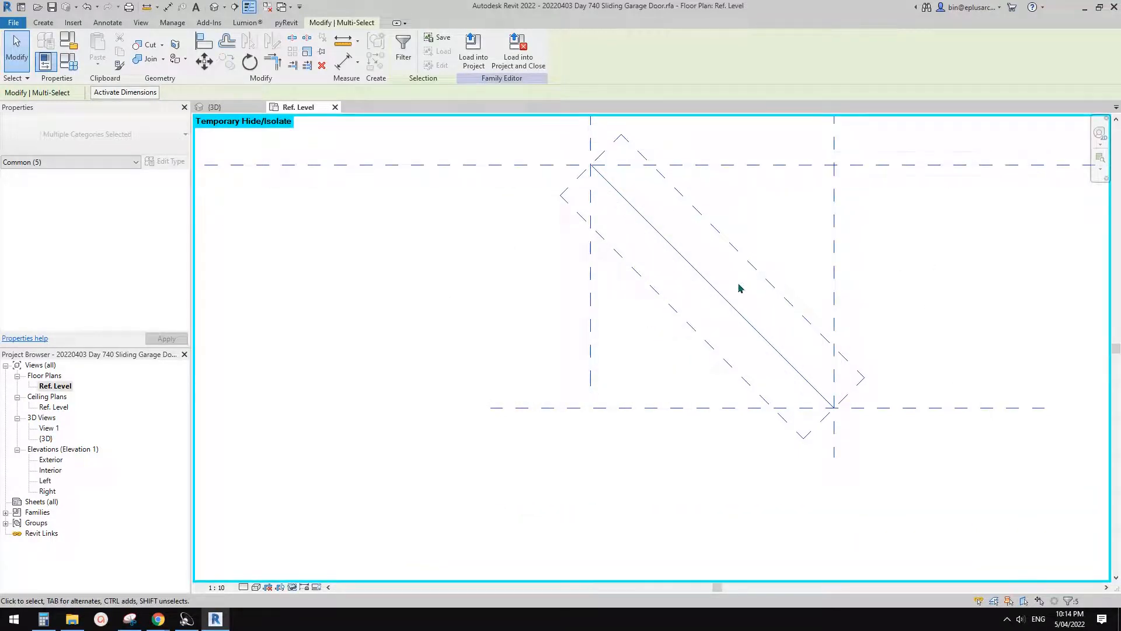
middle_click_drag(721, 315, 710, 334)
key("Escape")
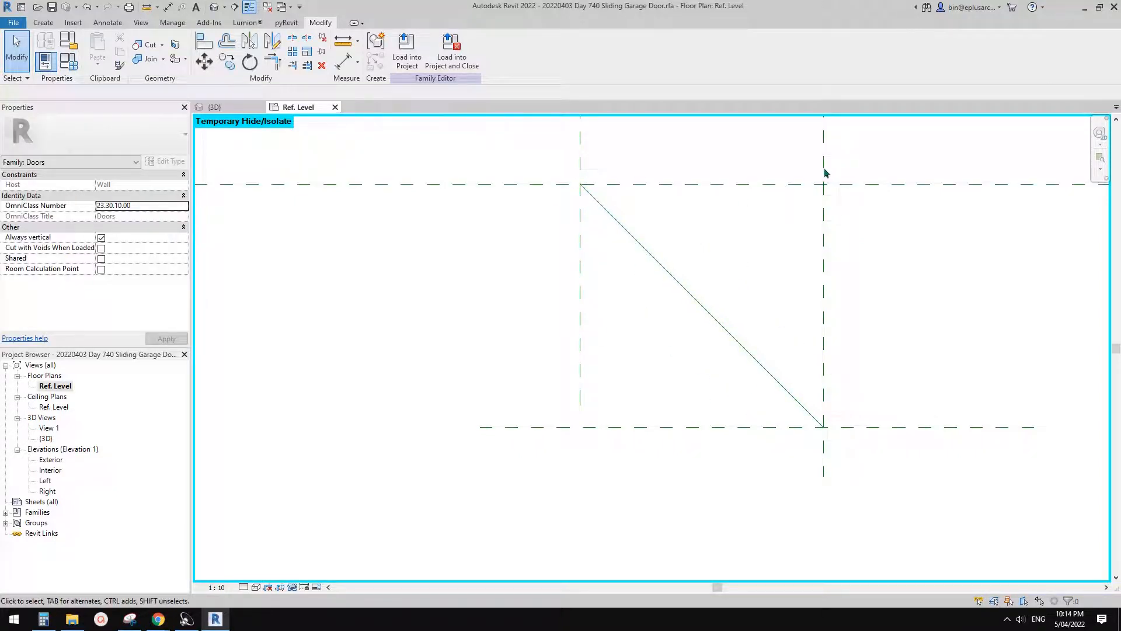
- Align and lock the upper end point of the diagonal reference line to the vertical PWD plane and the horizontal track plane
middle_click_drag(765, 270, 765, 305)
key("a")
key("l")
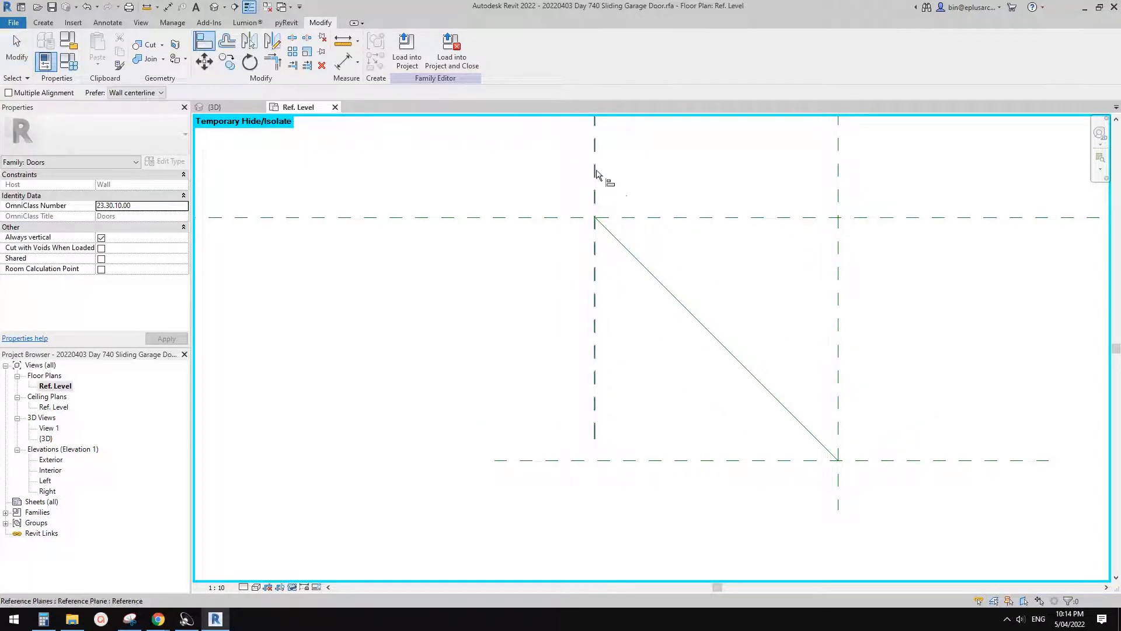
left_click(595, 174)
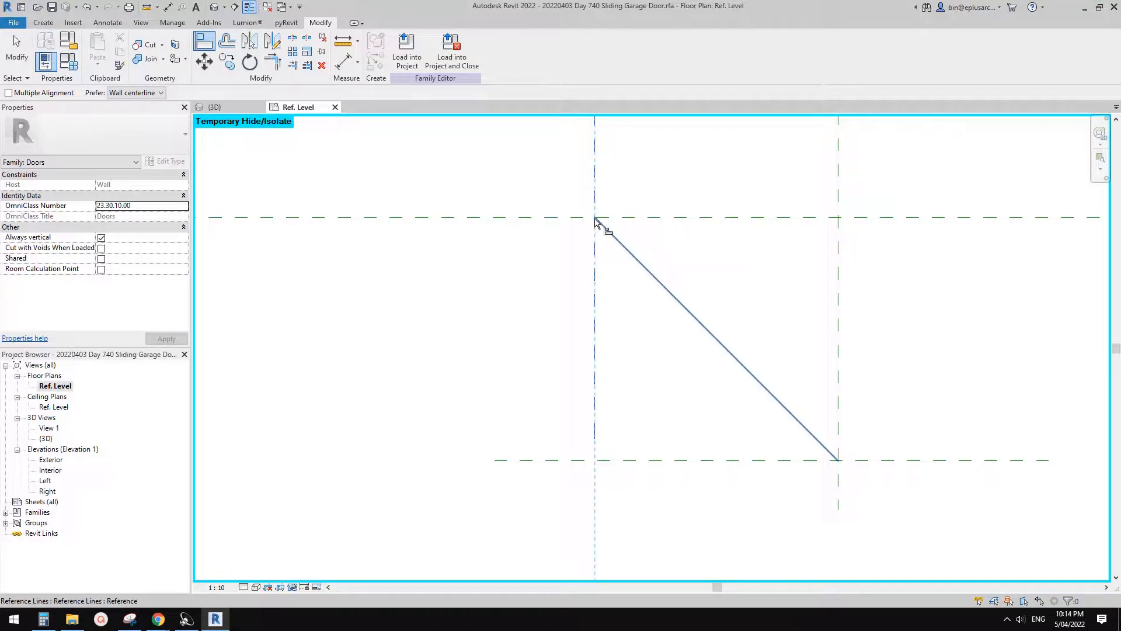
key("Tab")
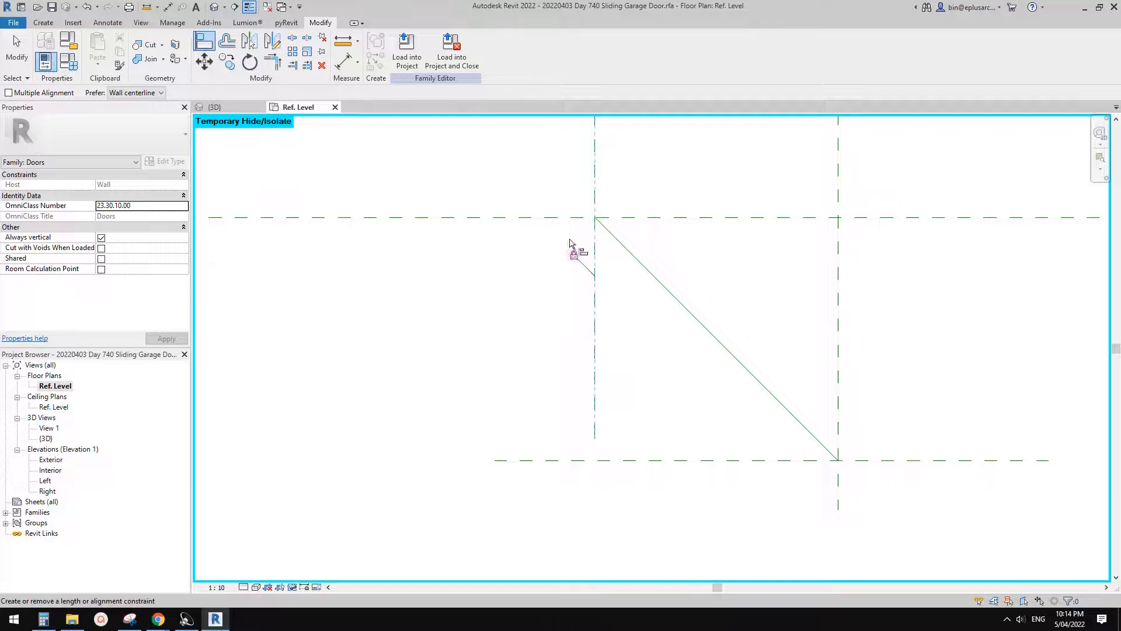
left_click(595, 219)
- Align and lock the lower end point of the diagonal reference line to the vertical track plane and the horizontal PWD plane
middle_click_drag(928, 352, 911, 337)
left_click(822, 394)
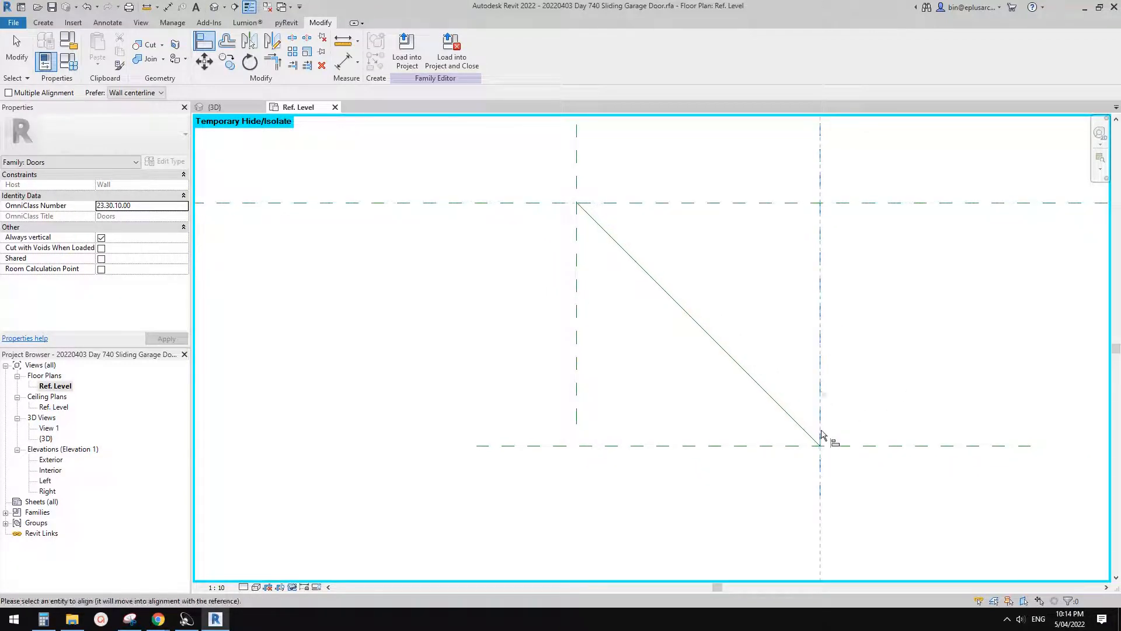
left_click(820, 448)
left_click(820, 448)
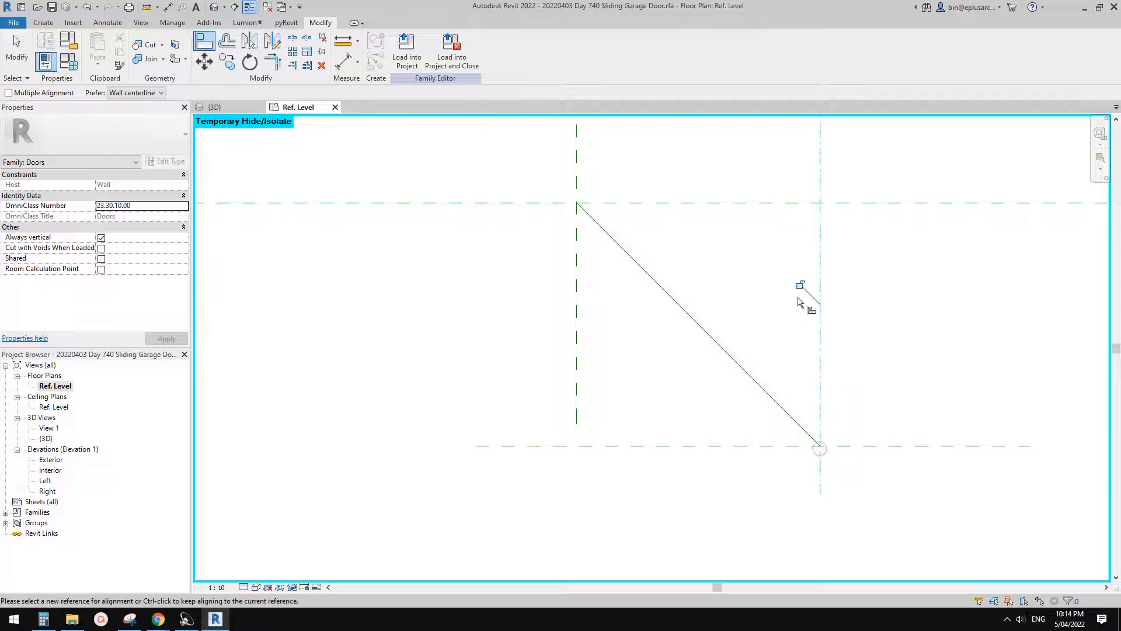
left_click(786, 446)
key("Tab")
left_click(821, 446)
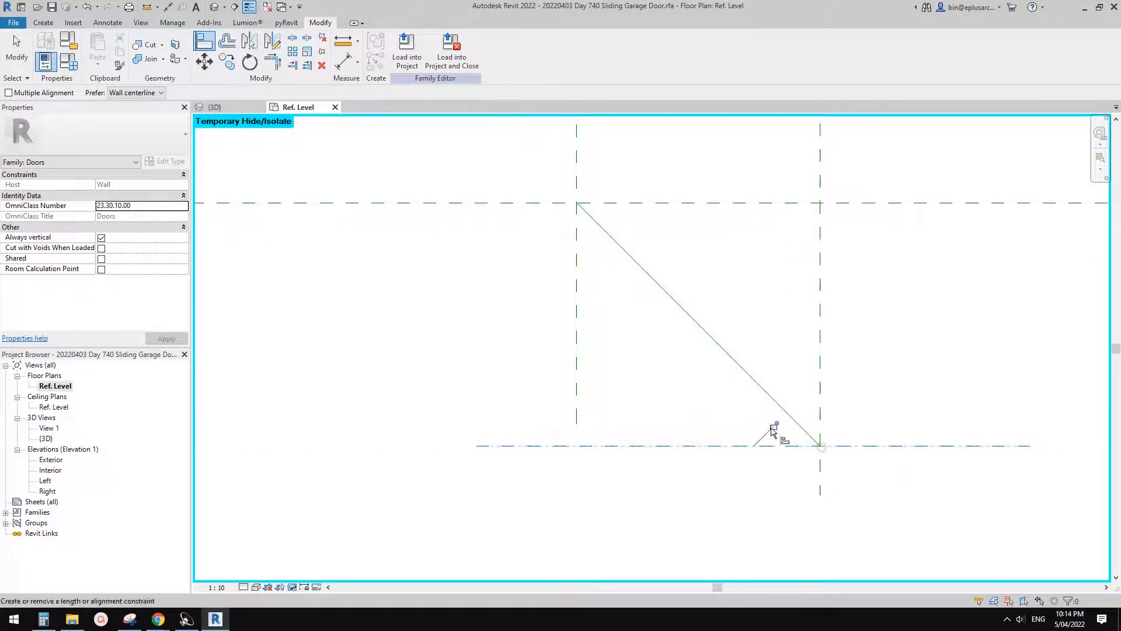
- Finish aligning and reset the temporary isolation to show all elements of the floor plan
scroll(769, 315, "down", 5)
middle_click_drag(685, 336, 716, 343)
key("Escape")
key("h")
key("r")
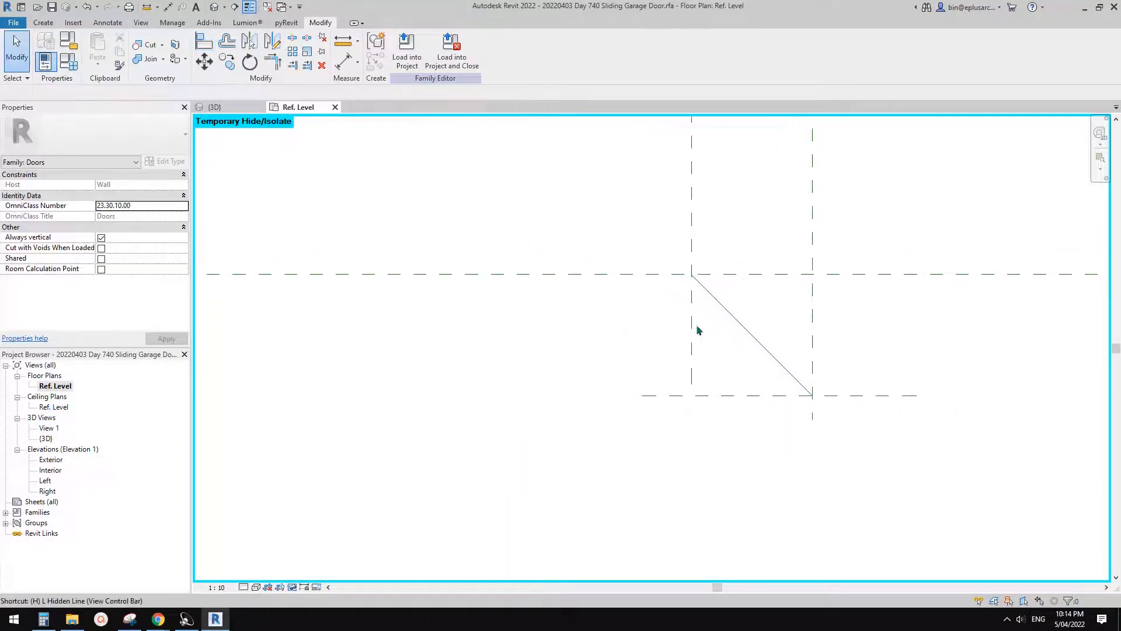
scroll(713, 328, "down", 1)
scroll(712, 299, "up", 1)
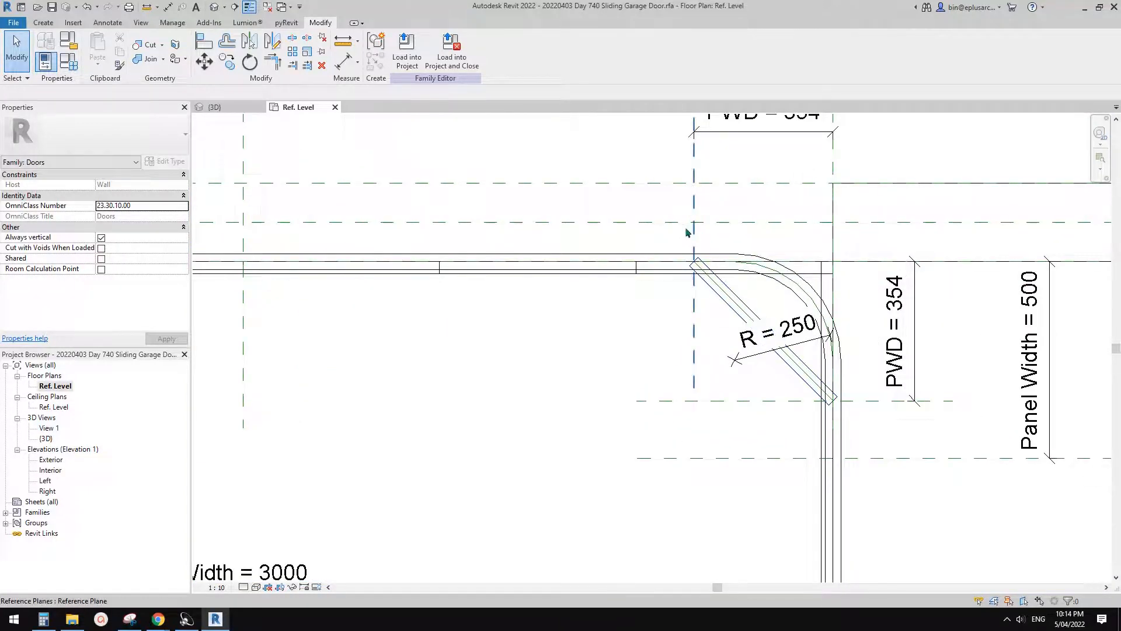
- Reposition the R radial dimension at the curved corner so that it runs nearly horizontally across the diagonal panel
scroll(746, 268, "up", 3)
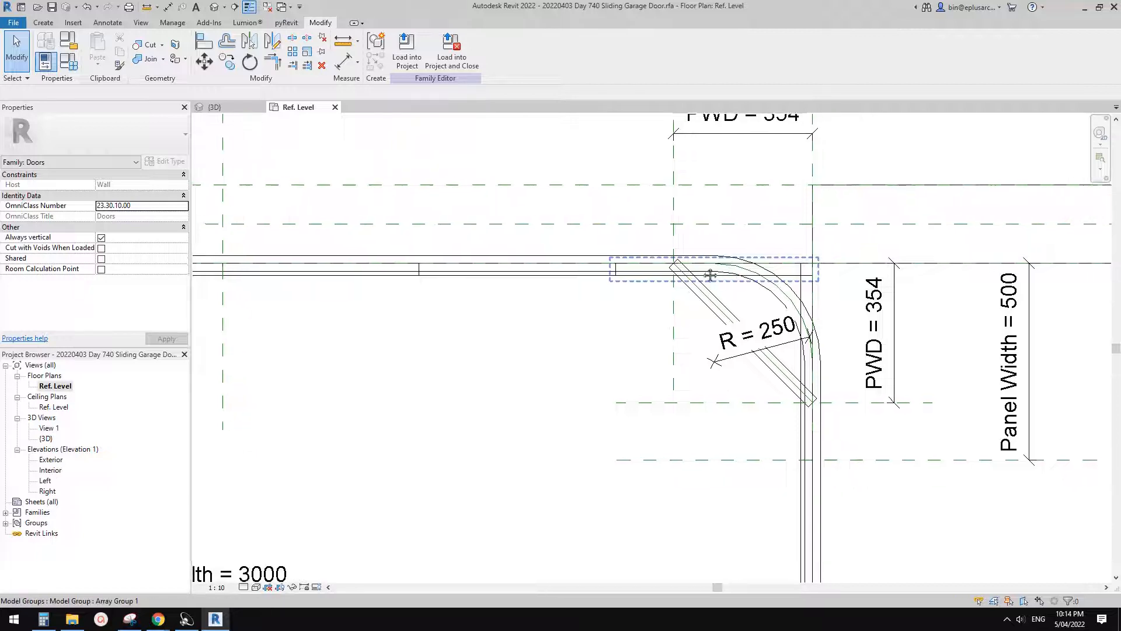
scroll(744, 318, "up", 1)
middle_click_drag(751, 320, 743, 313)
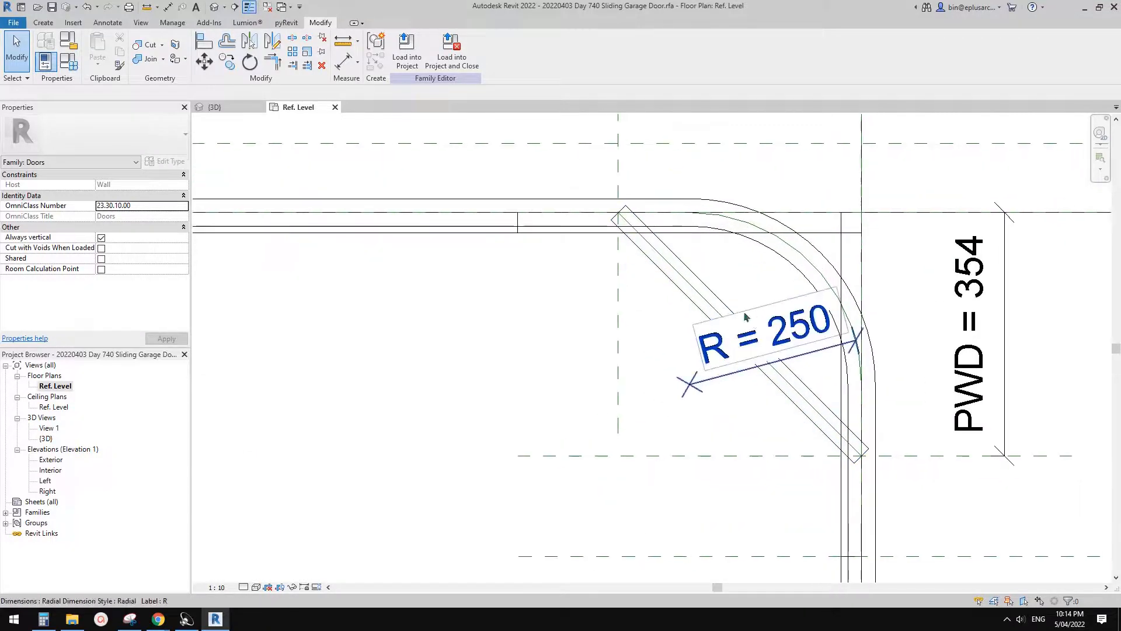
left_click_drag(801, 327, 810, 371)
left_click(800, 326)
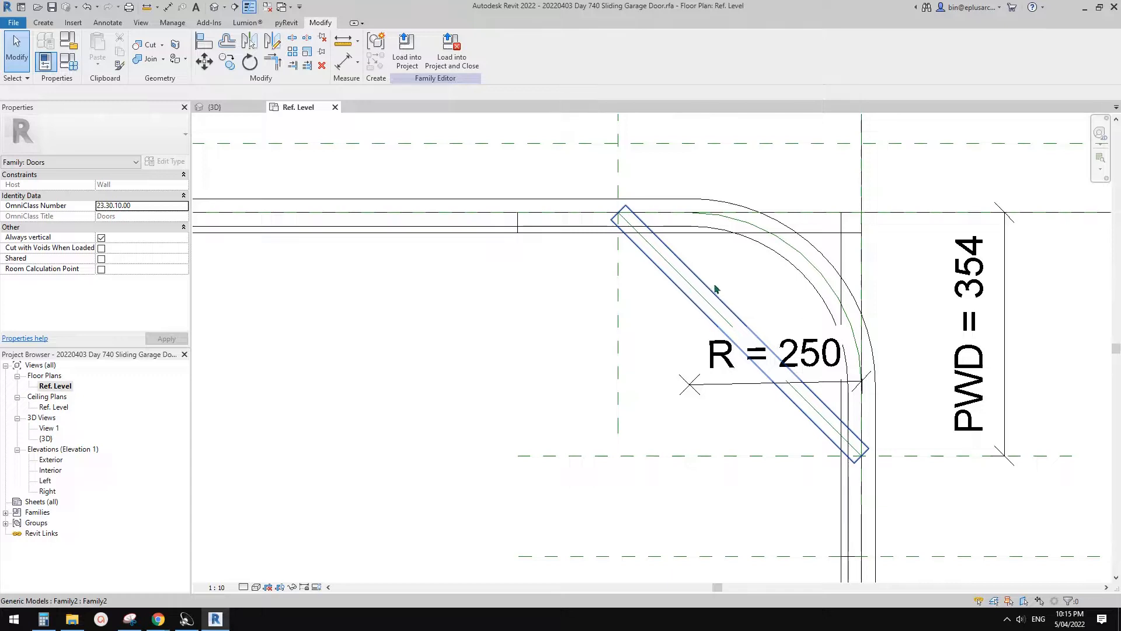
- Examine the diagonal panel's placement and the constraints on the vertical PWD reference plane
mouse_move(734, 300)
middle_mouse_down()
mouse_move(761, 283)
mouse_move(743, 286)
middle_mouse_up()
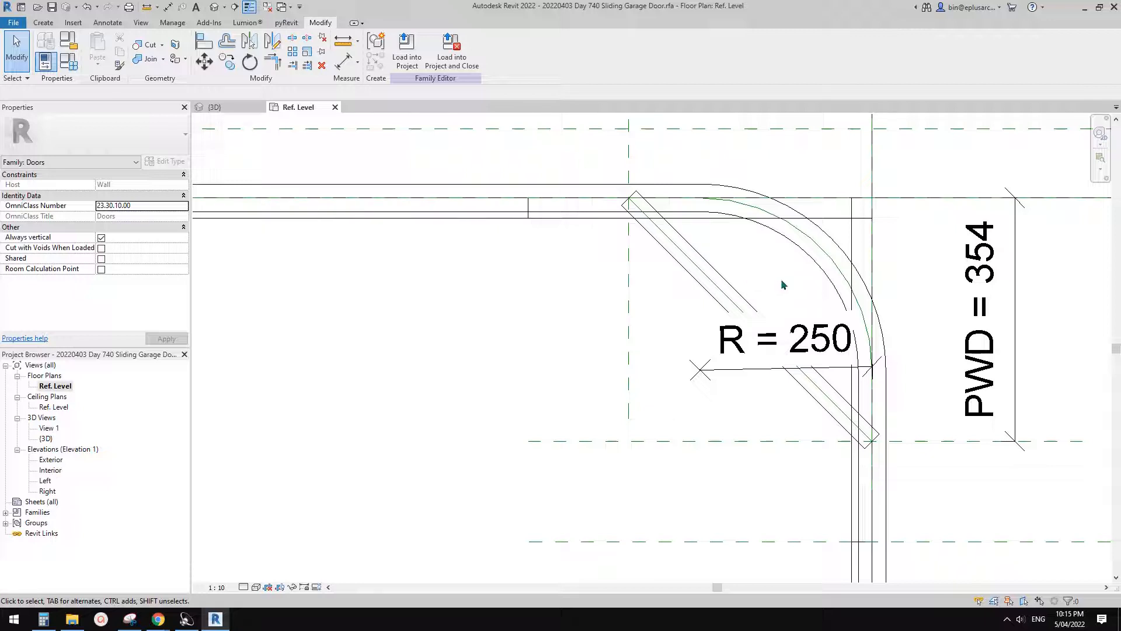
middle_click_drag(785, 295, 776, 292)
left_click(729, 300)
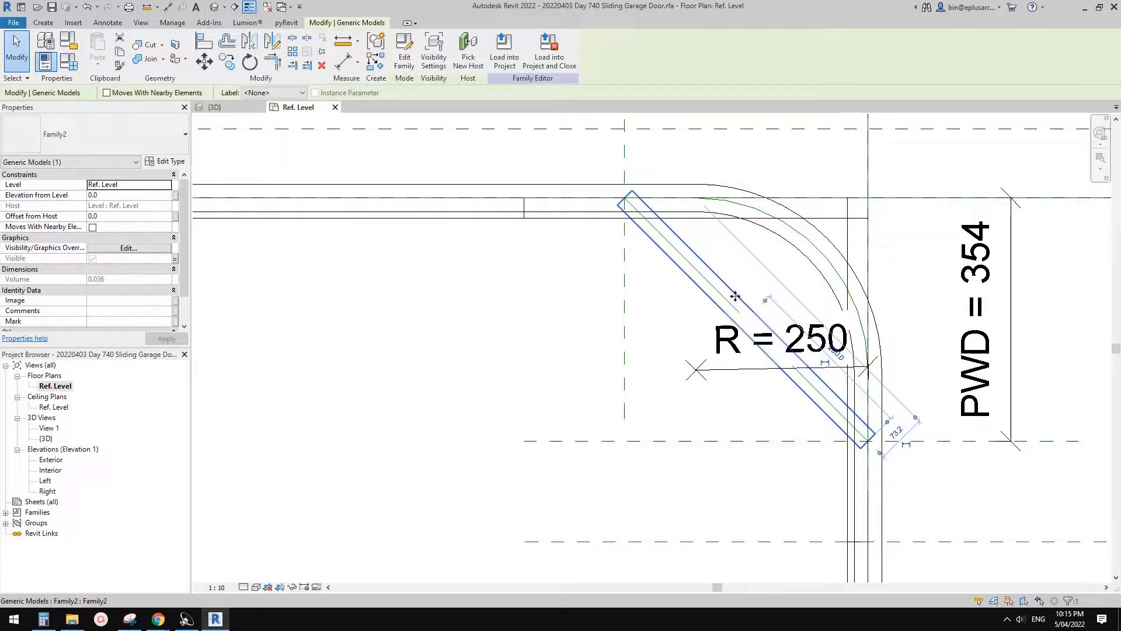
scroll(739, 297, "down", 3)
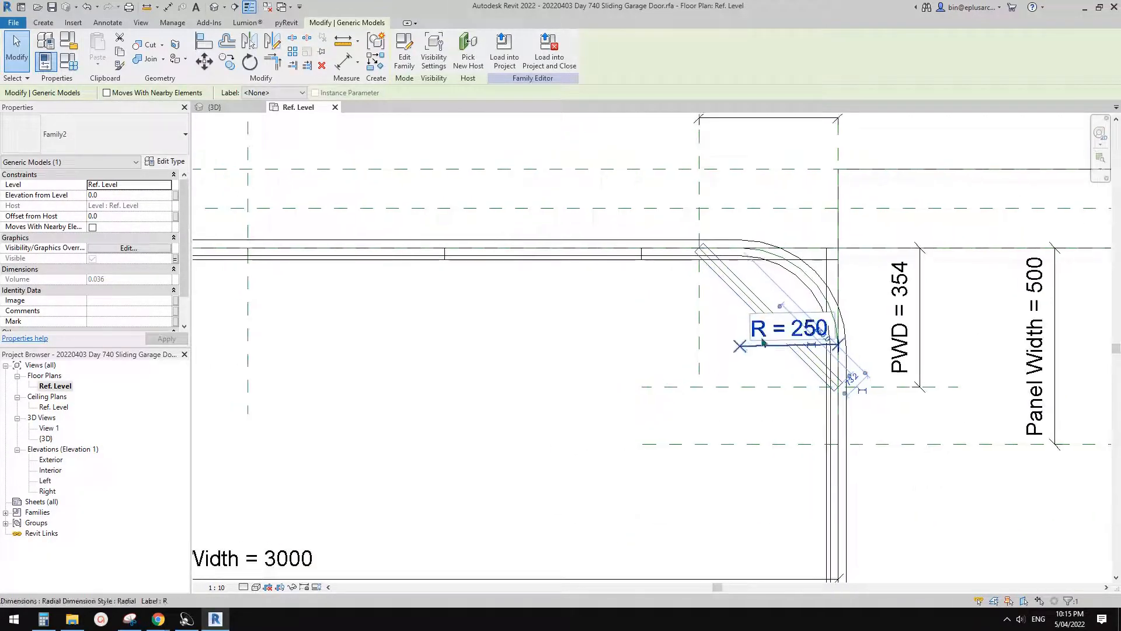
key("Escape")
middle_click_drag(719, 327, 690, 346)
left_click(636, 349)
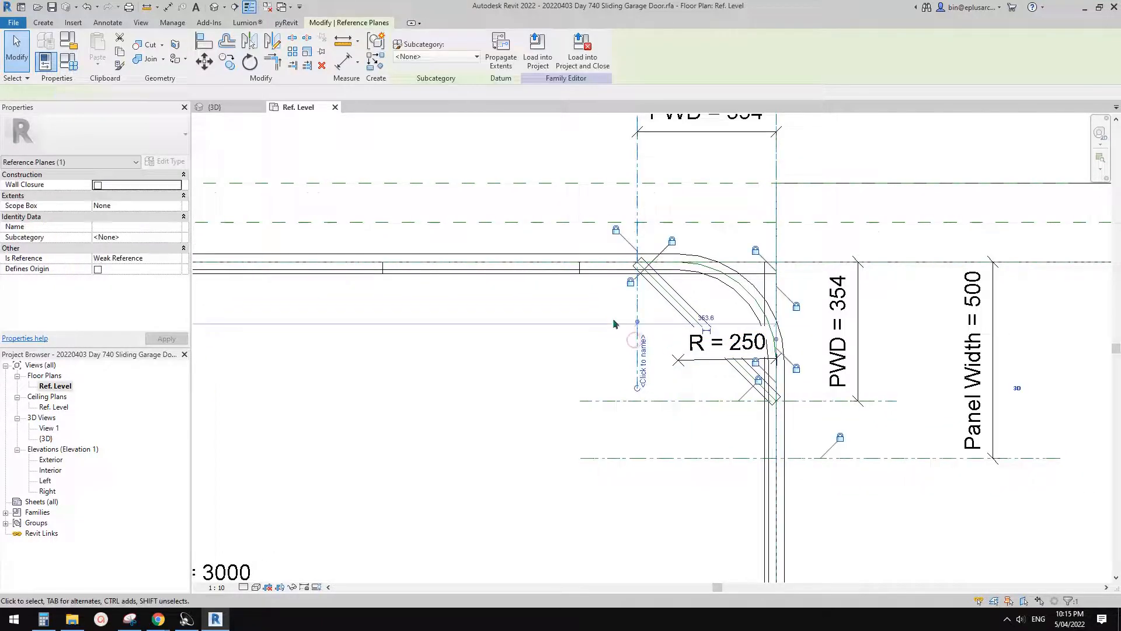
middle_click_drag(613, 321, 607, 373)
middle_click_drag(721, 278, 785, 258)
middle_click_drag(540, 307, 606, 310)
scroll(606, 310, "down", 1)
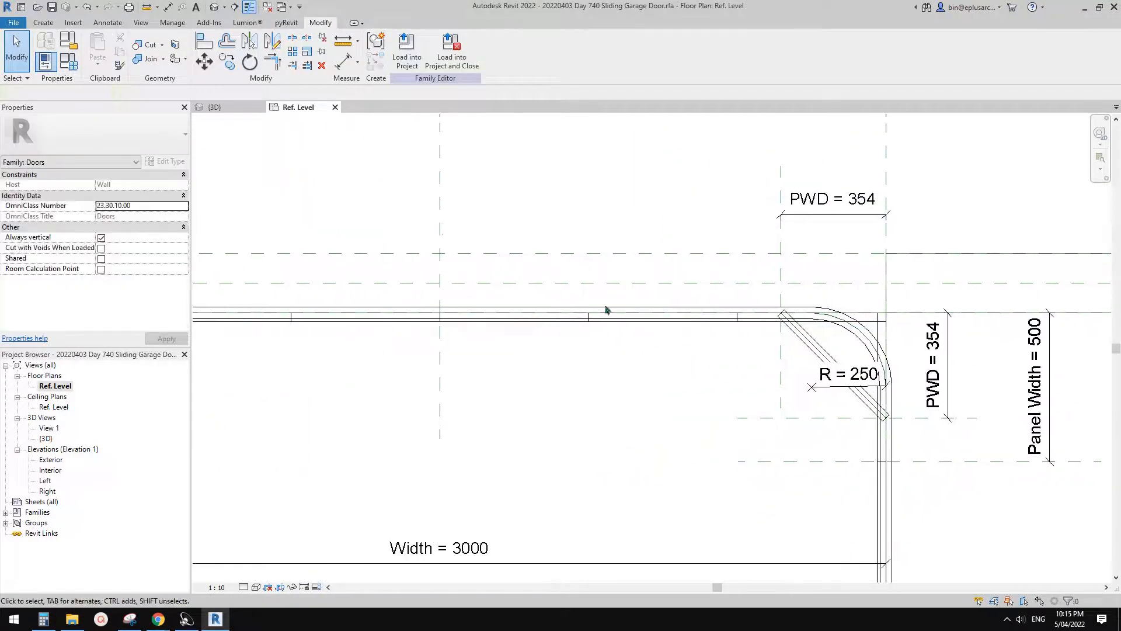
- Set the No. parameter to 5 in the family types and apply it to the door family
left_click(76, 66)
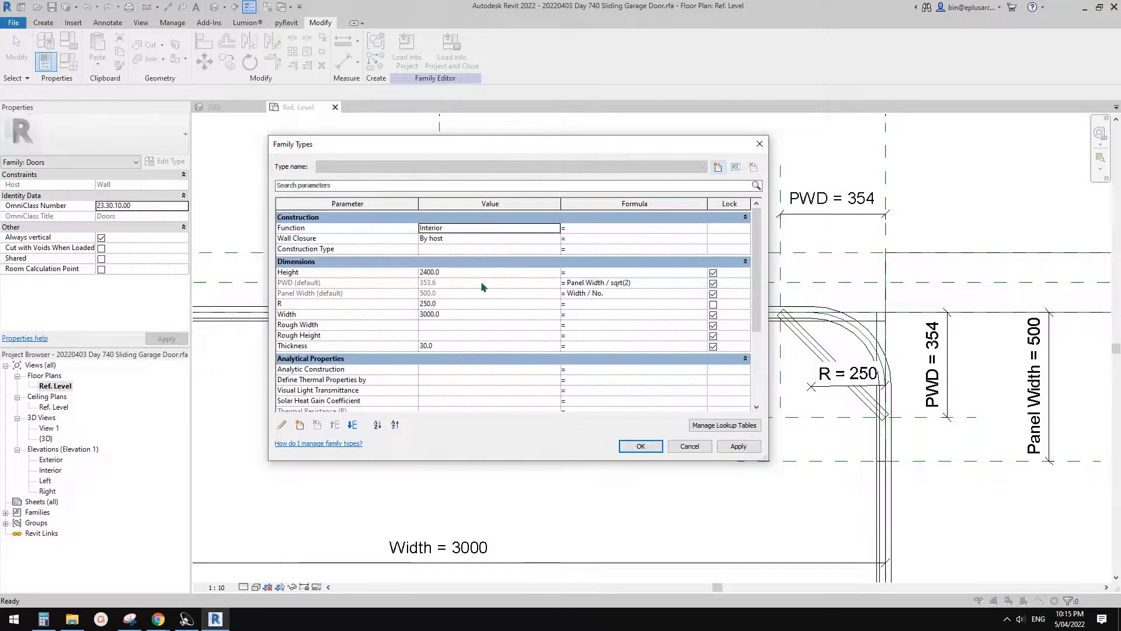
scroll(470, 323, "down", 5)
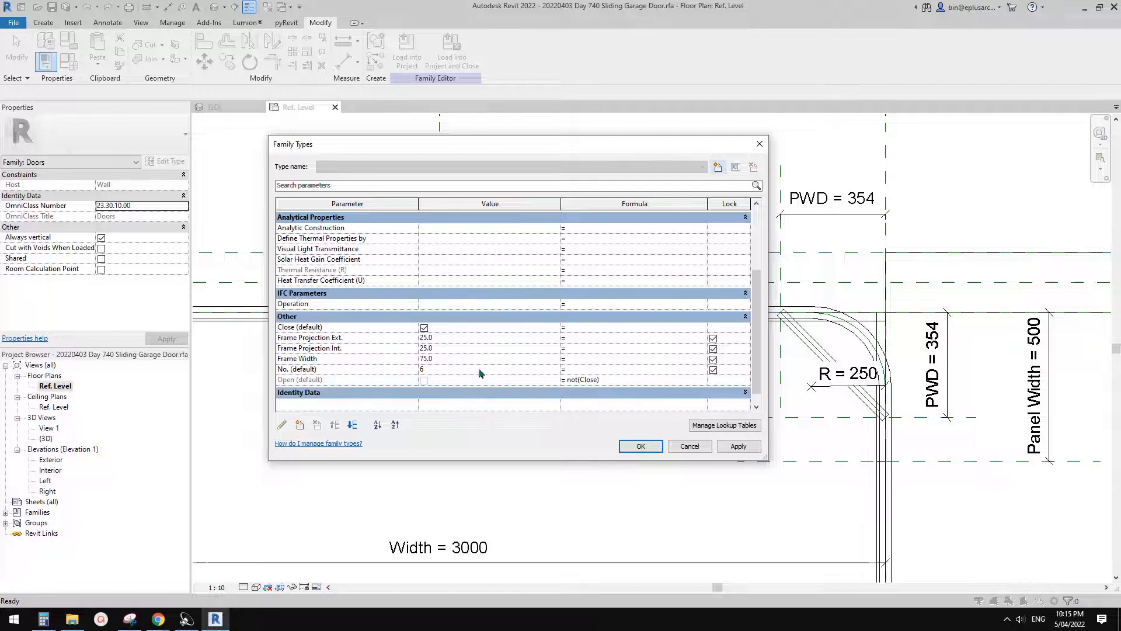
left_click(739, 446)
left_click(640, 446)
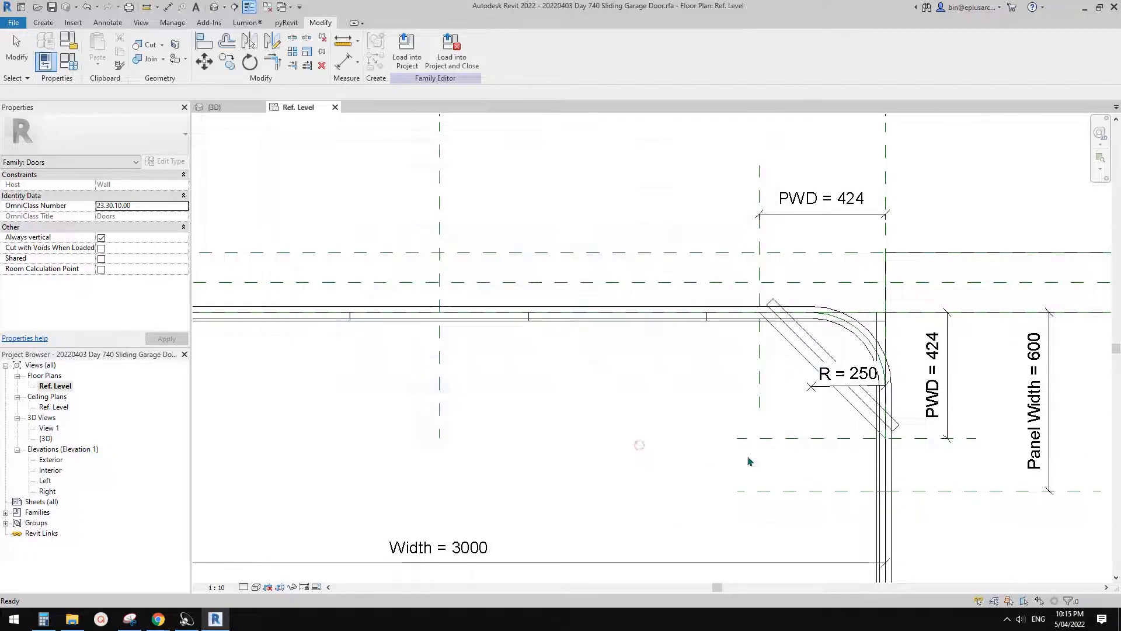
- Examine the diagonal panel's position against the diagonal reference line and the level choices available for the panel
scroll(709, 337, "up", 4)
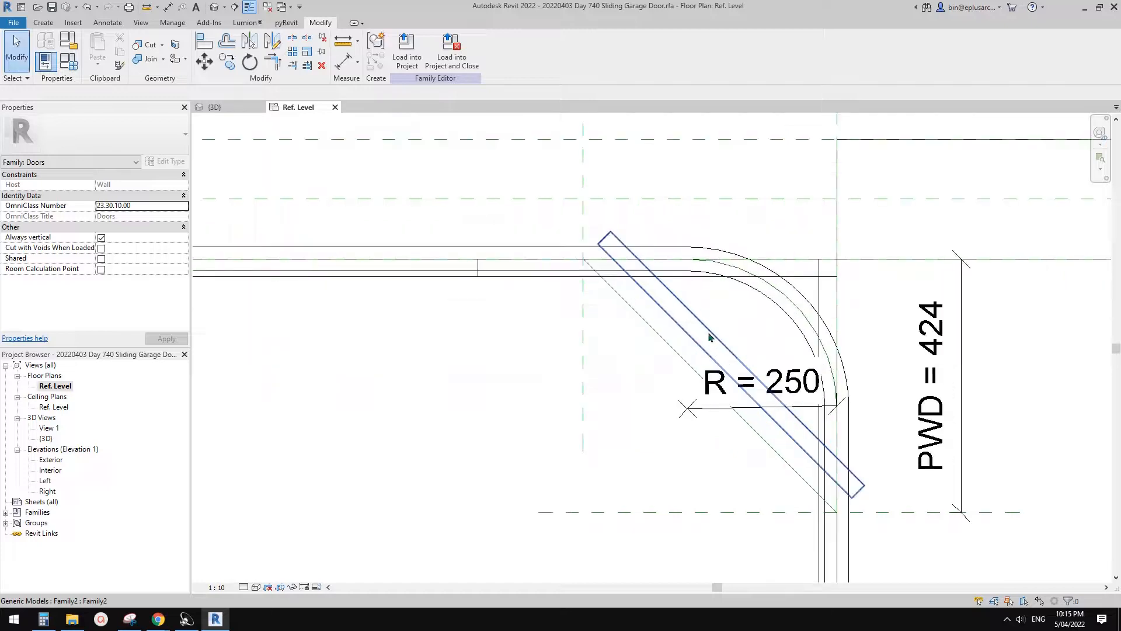
middle_click_drag(659, 362, 669, 321)
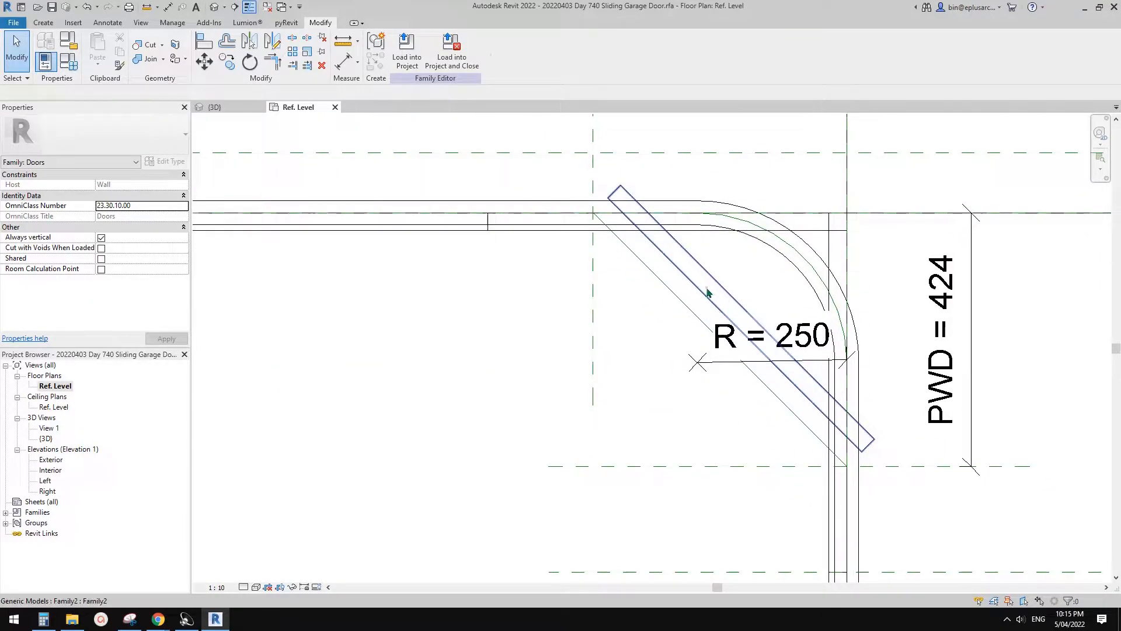
left_click(706, 292)
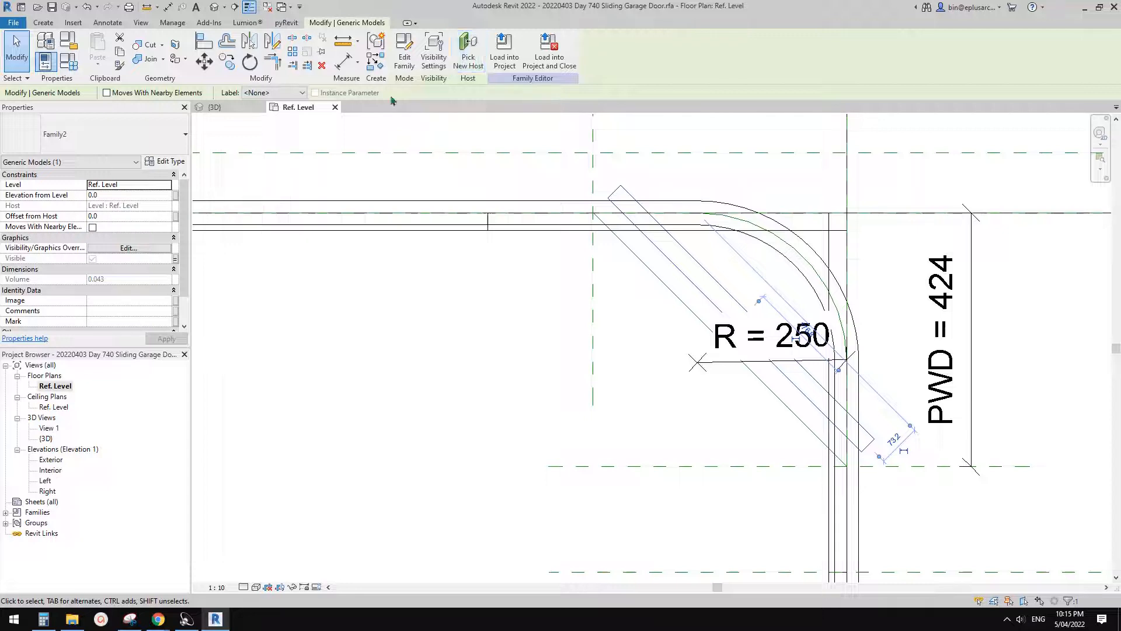
left_click(166, 185)
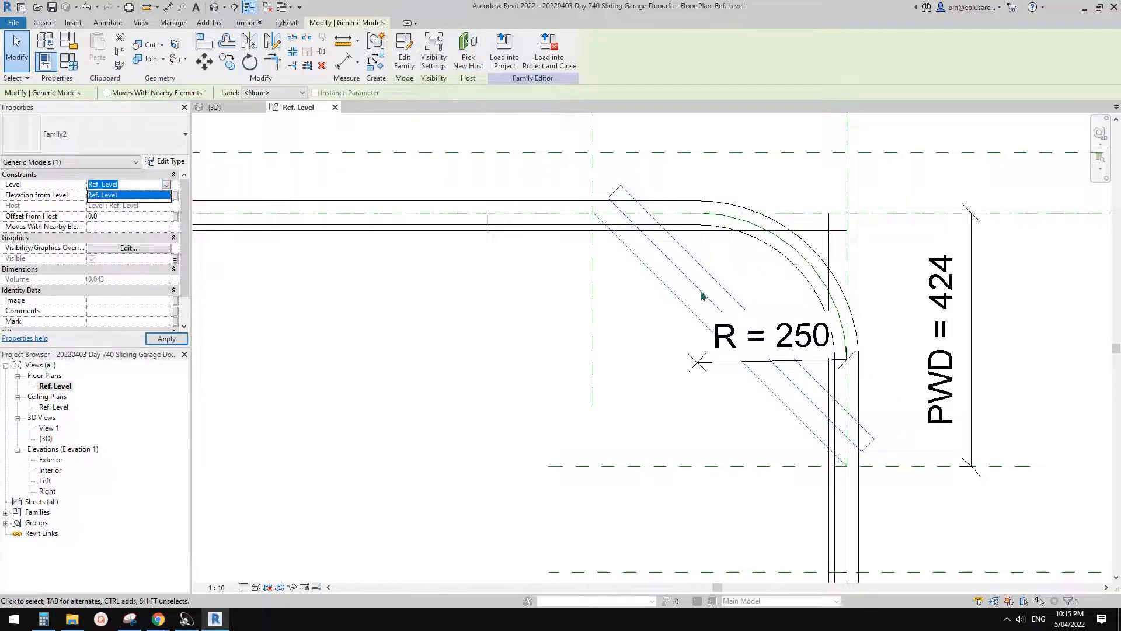
left_click(644, 293)
middle_click_drag(654, 296, 640, 312)
scroll(757, 297, "up", 2)
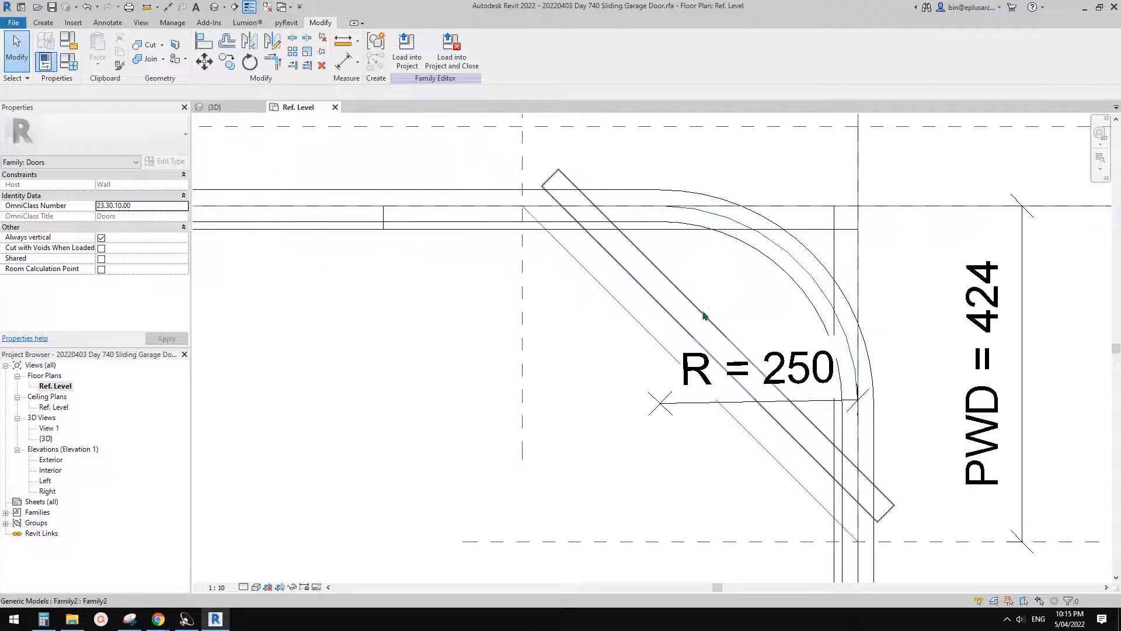
left_click(728, 326)
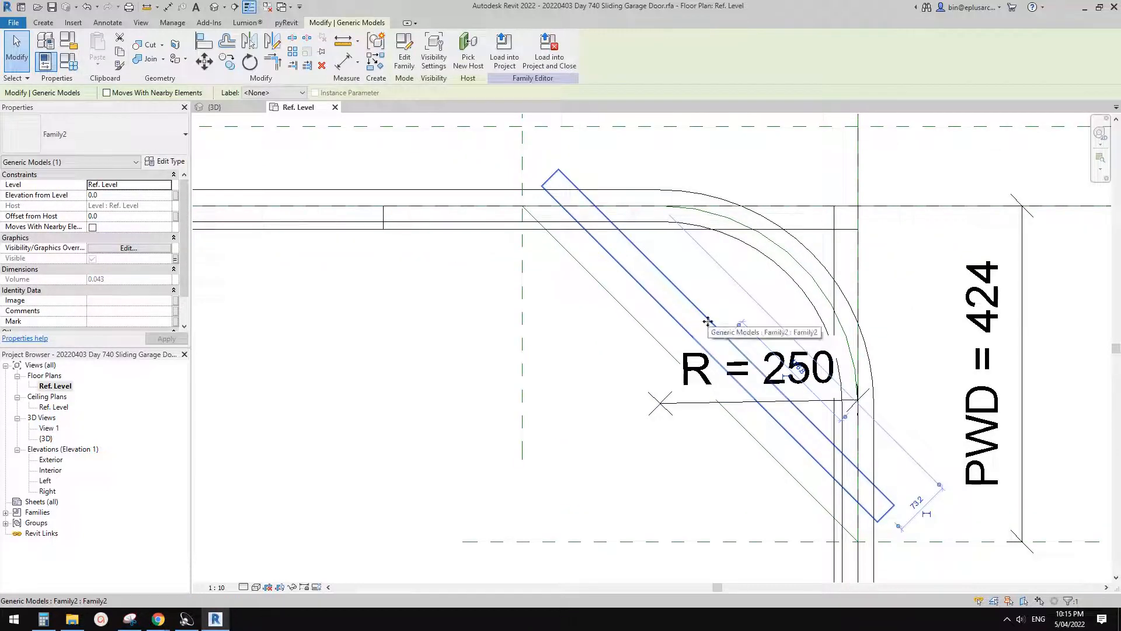
- Open the diagonal panel's nested family for editing and turn on its Work Plane-Based option
middle_click_drag(706, 320, 709, 298)
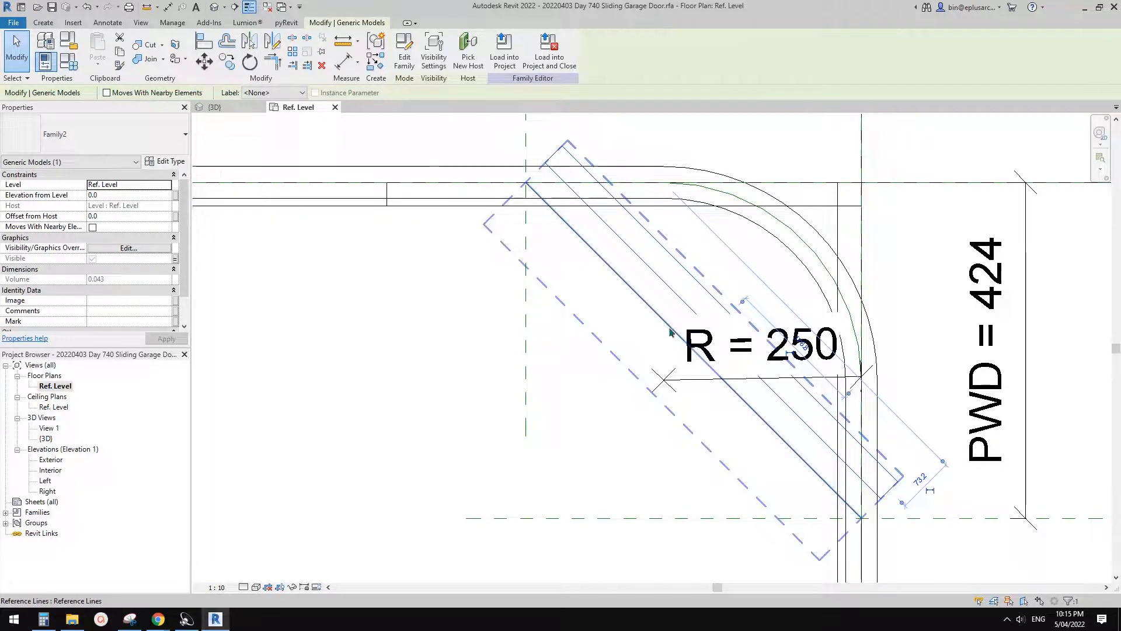
scroll(676, 332, "down", 2)
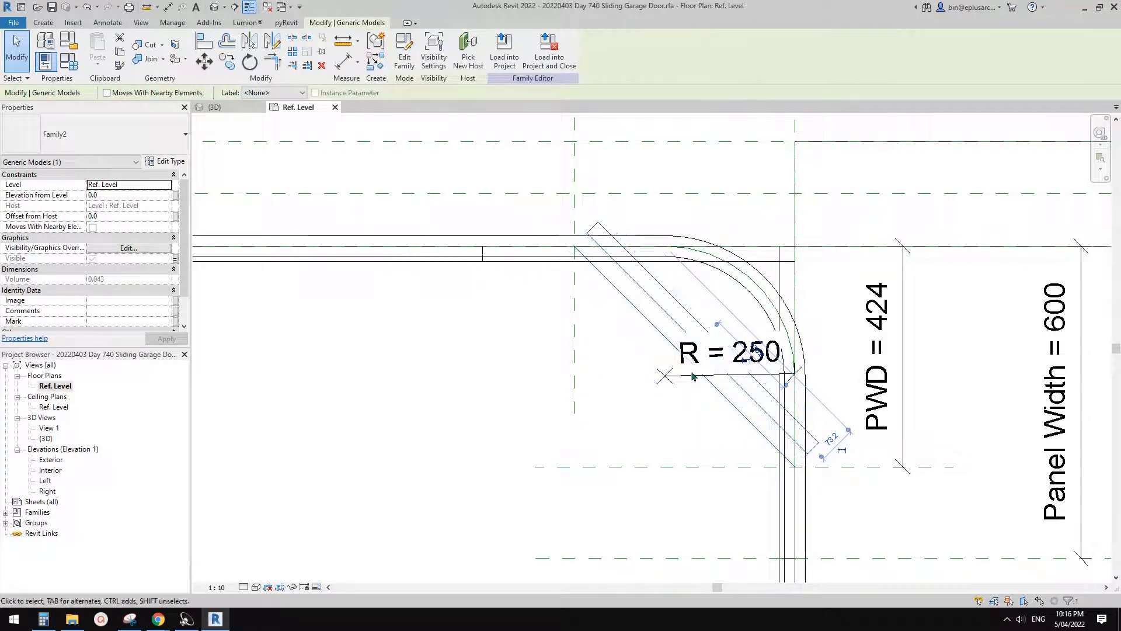
scroll(624, 310, "down", 1)
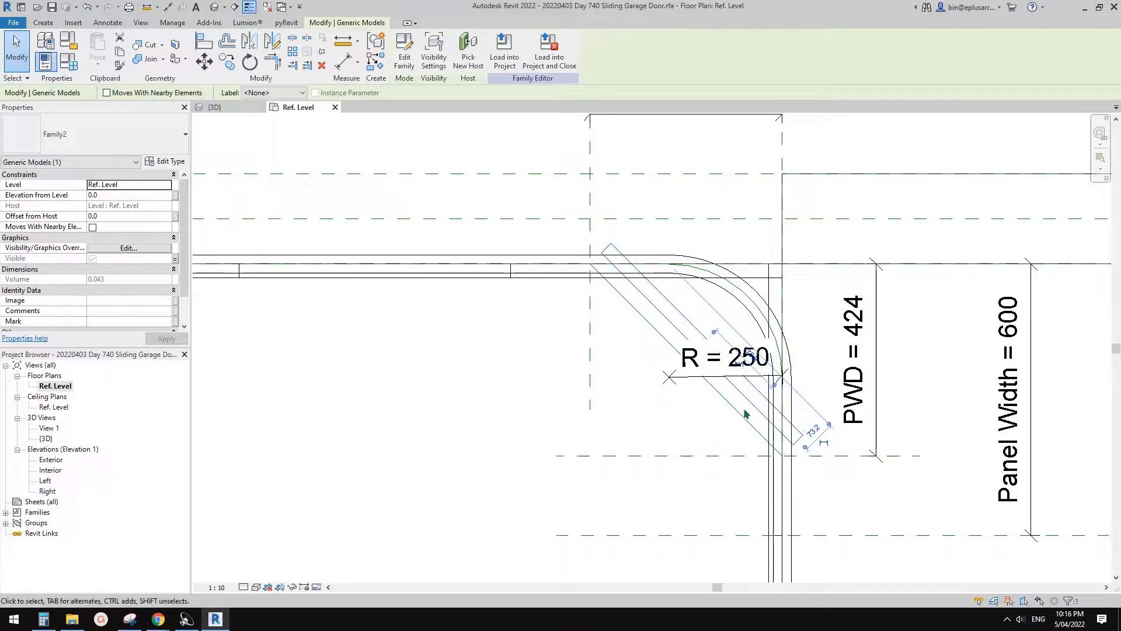
scroll(668, 338, "up", 1)
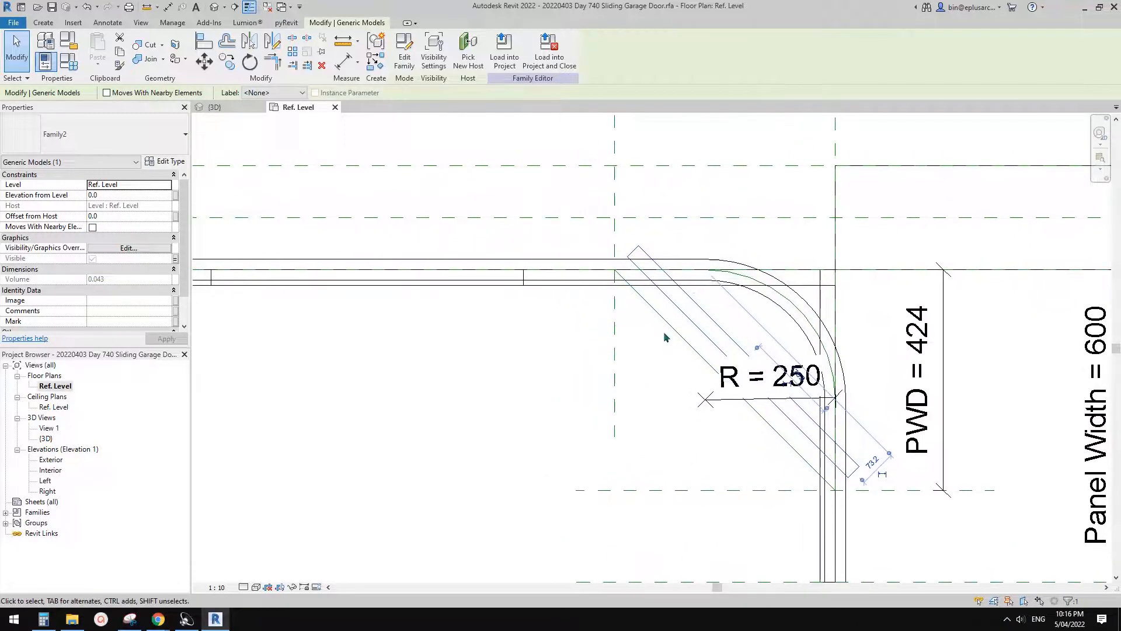
scroll(666, 336, "up", 1)
left_click(676, 332)
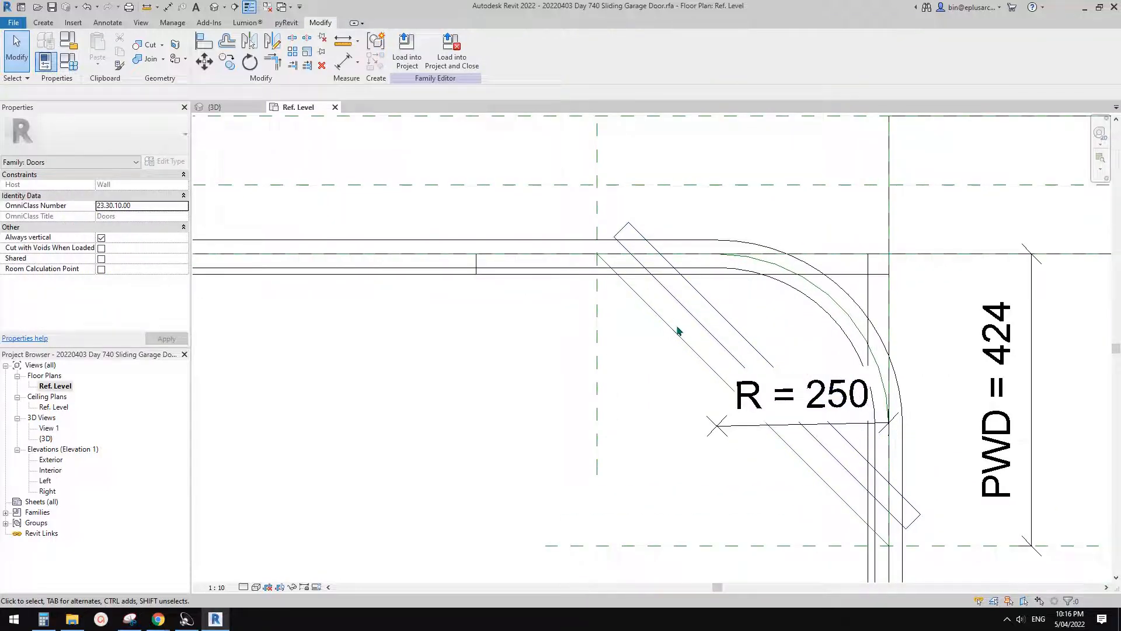
left_click(715, 319)
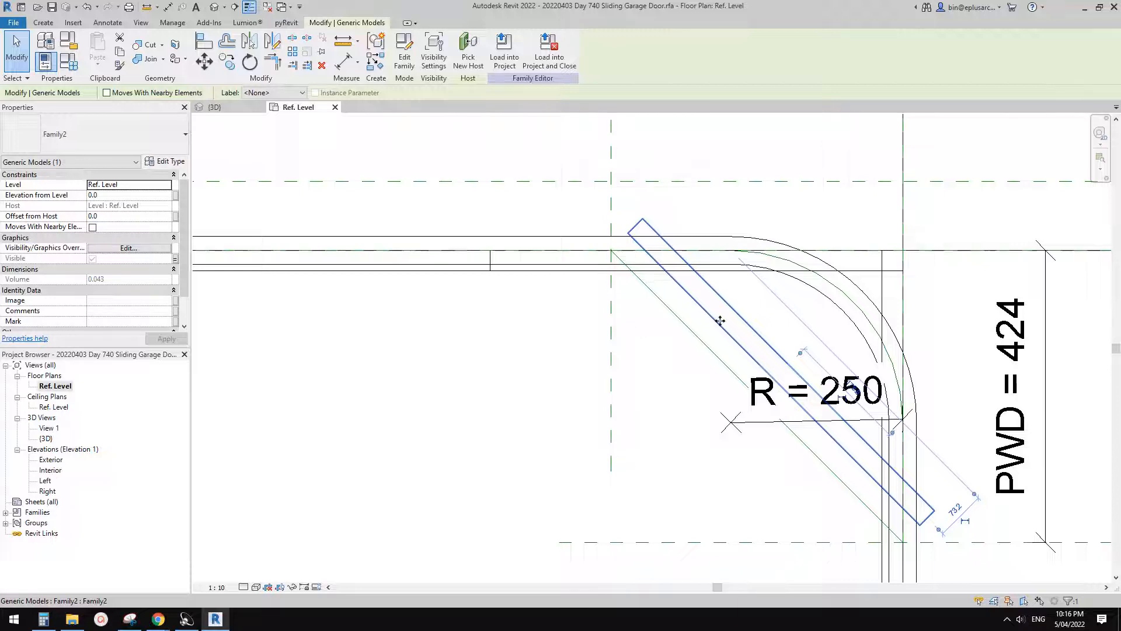
left_click(404, 53)
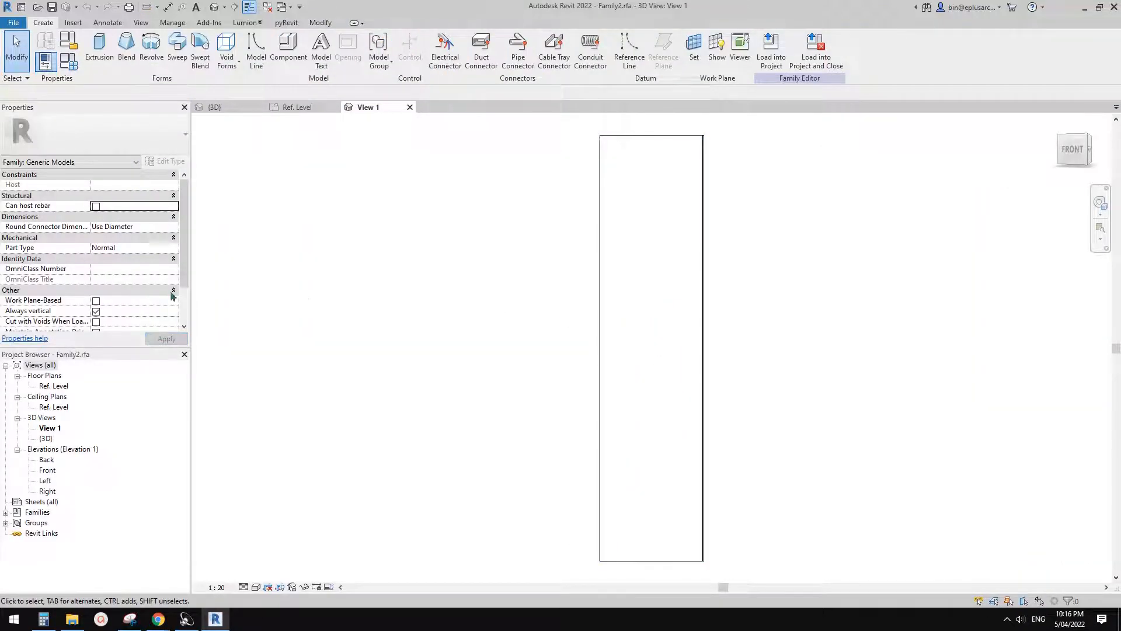
scroll(36, 305, "down", 1)
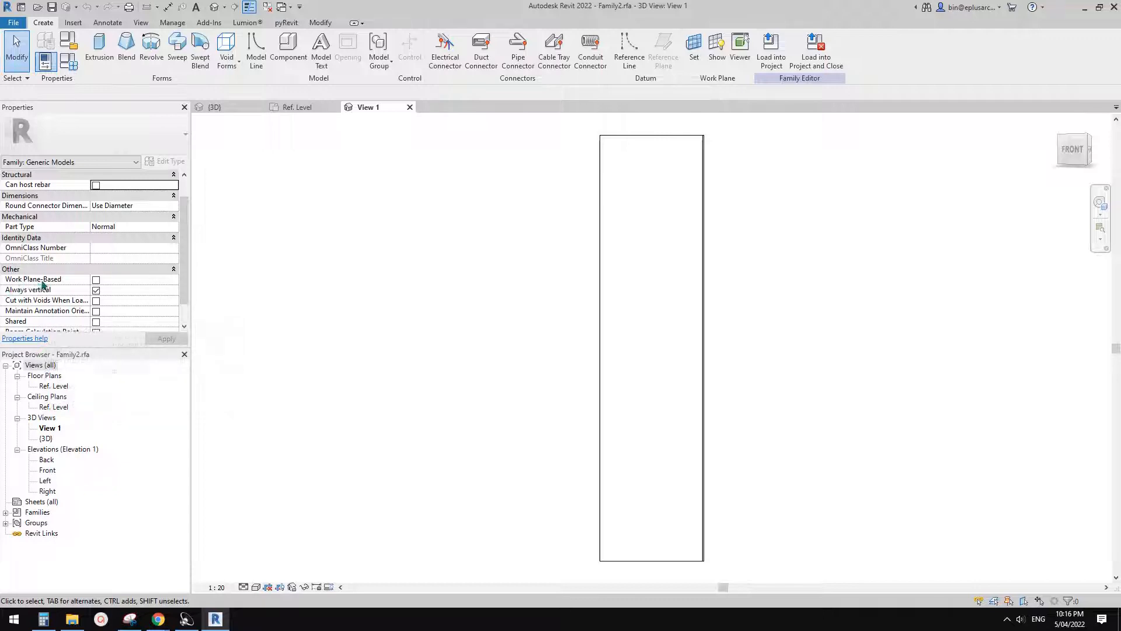
left_click(96, 280)
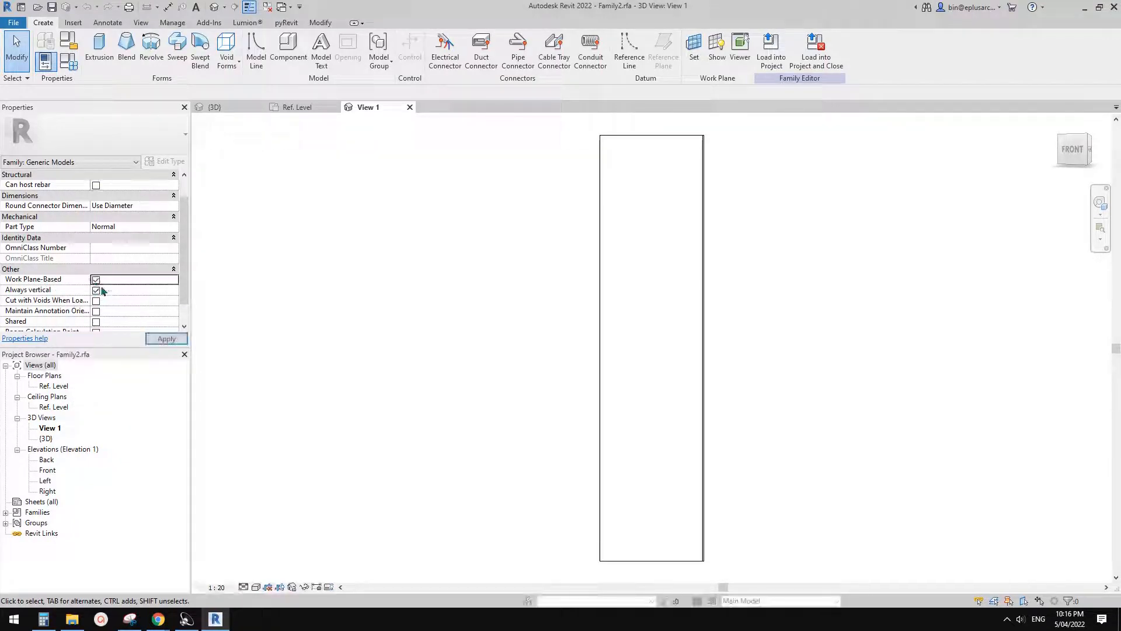
left_click(166, 339)
- Try to load the panel family back into the sliding garage door family without saving it, cancelling the ungroup choice
left_click(816, 50)
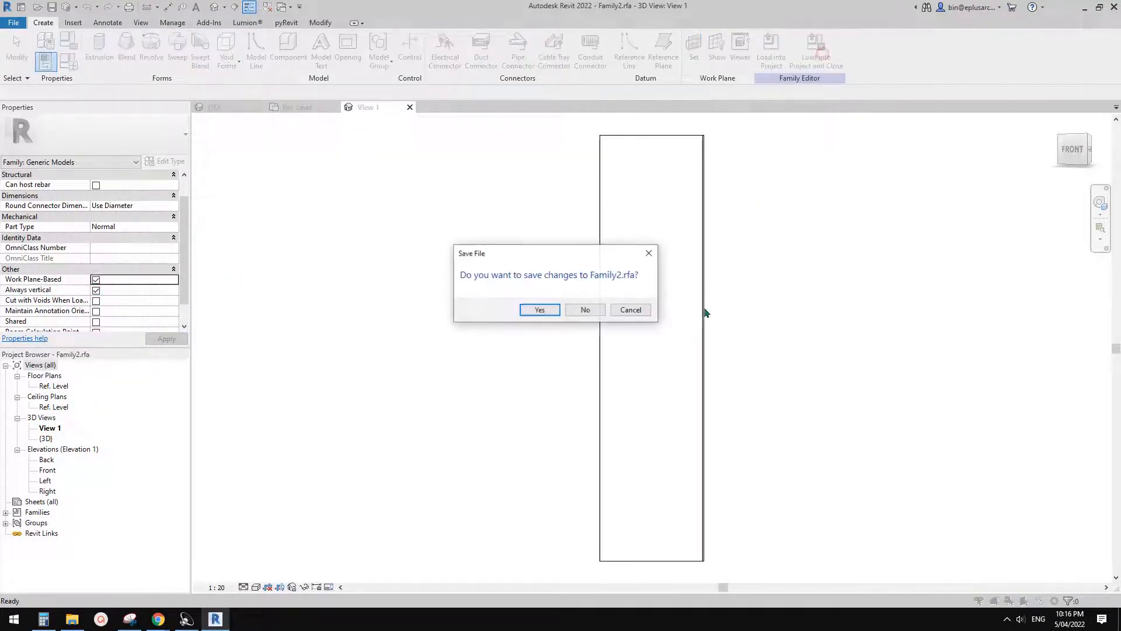
left_click(591, 315)
left_click(613, 296)
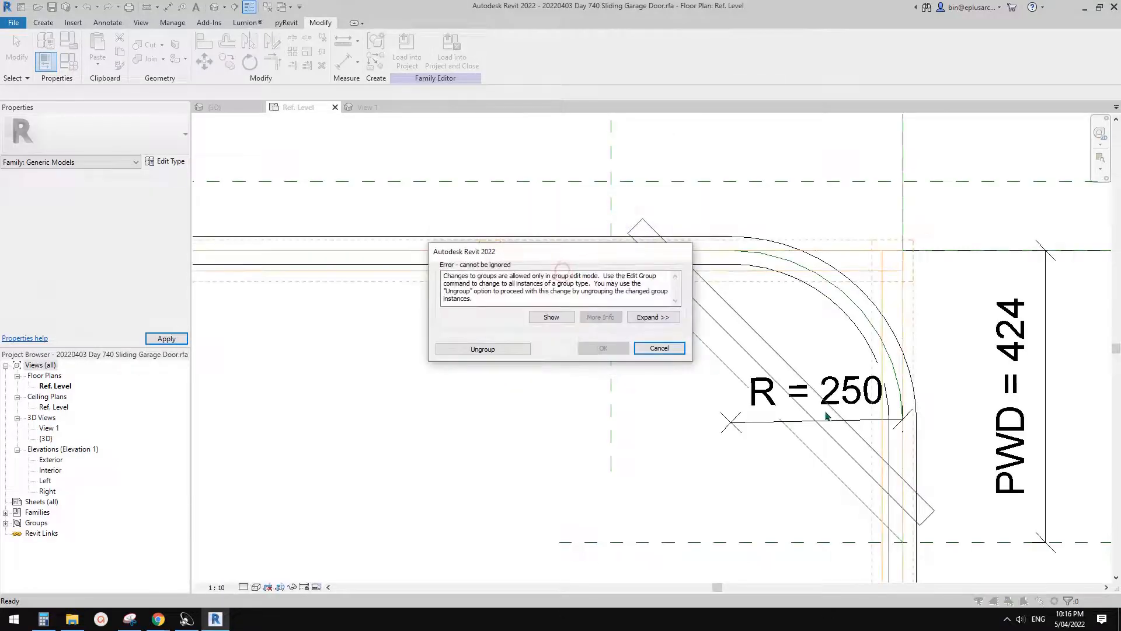
left_click(504, 352)
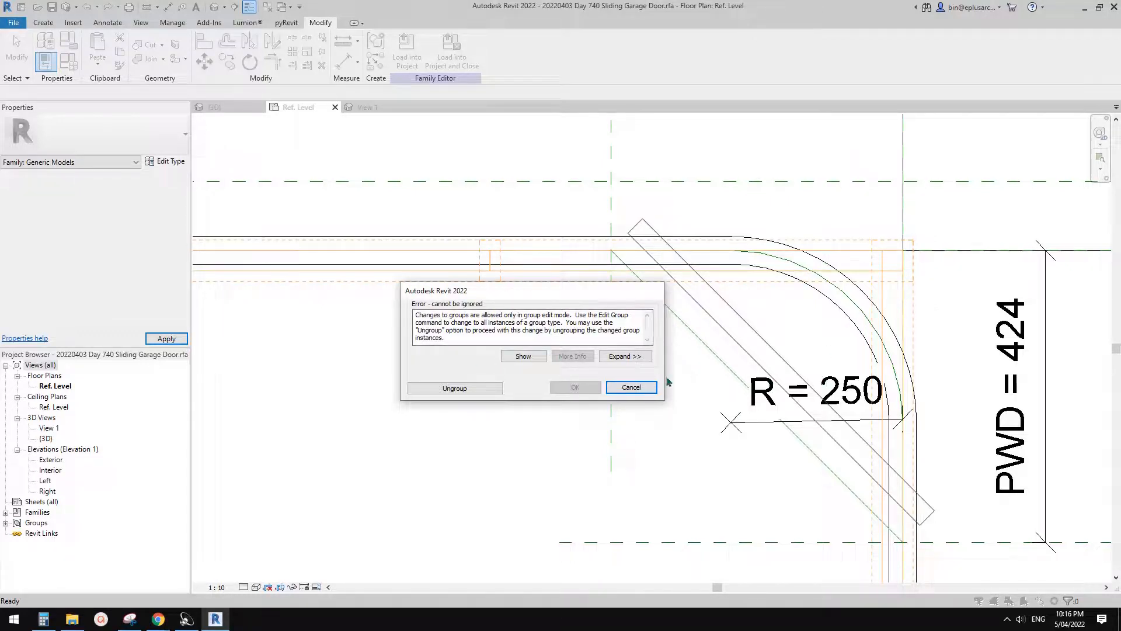
left_click(631, 388)
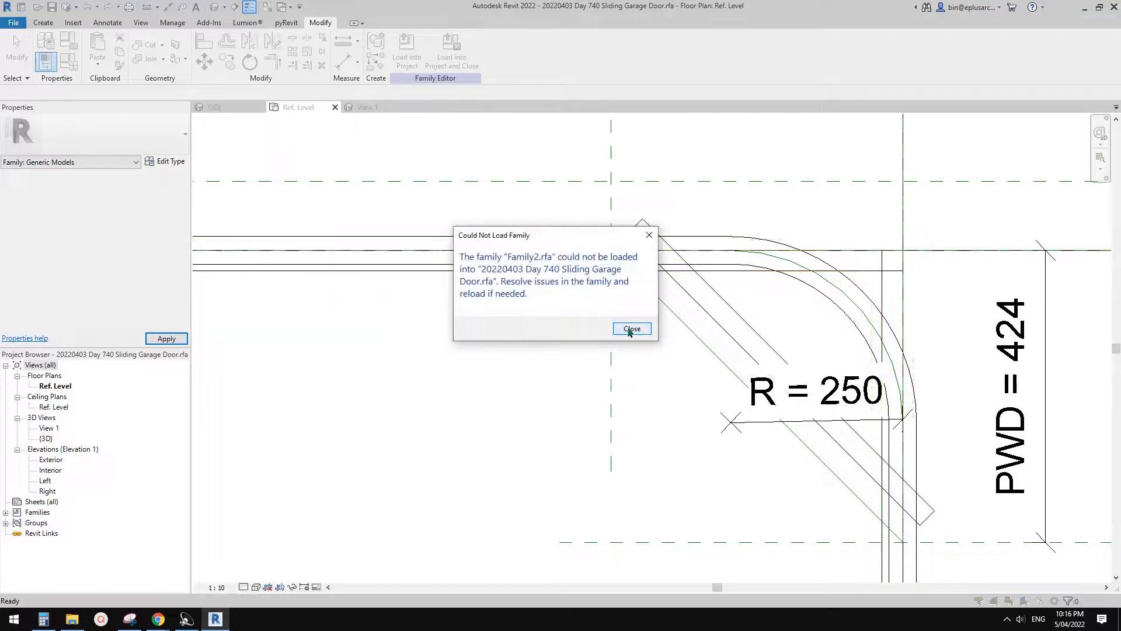
left_click(631, 329)
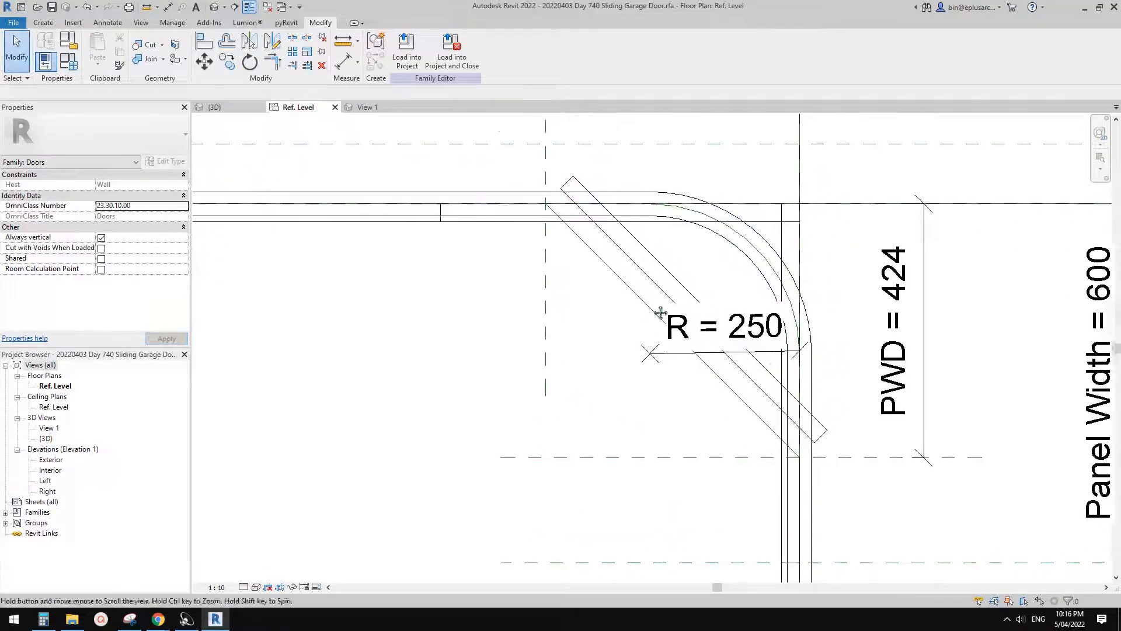
- Close the nested panel family without saving its changes and return to the garage door family's plan
middle_click_drag(660, 313, 656, 313)
left_click(372, 106)
left_click(410, 107)
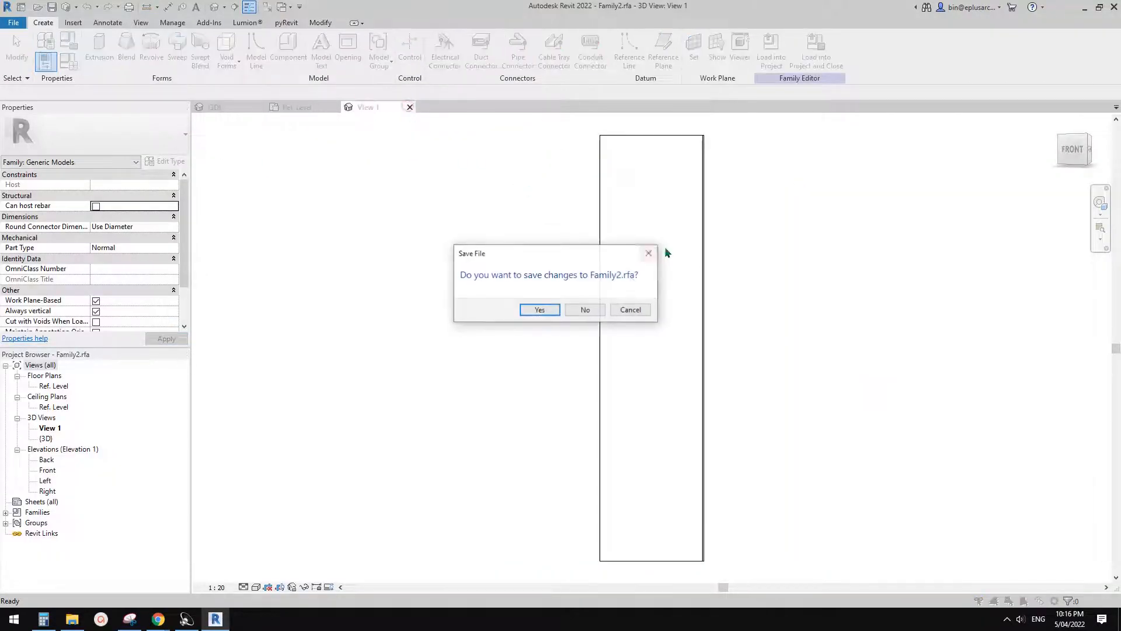
left_click(585, 309)
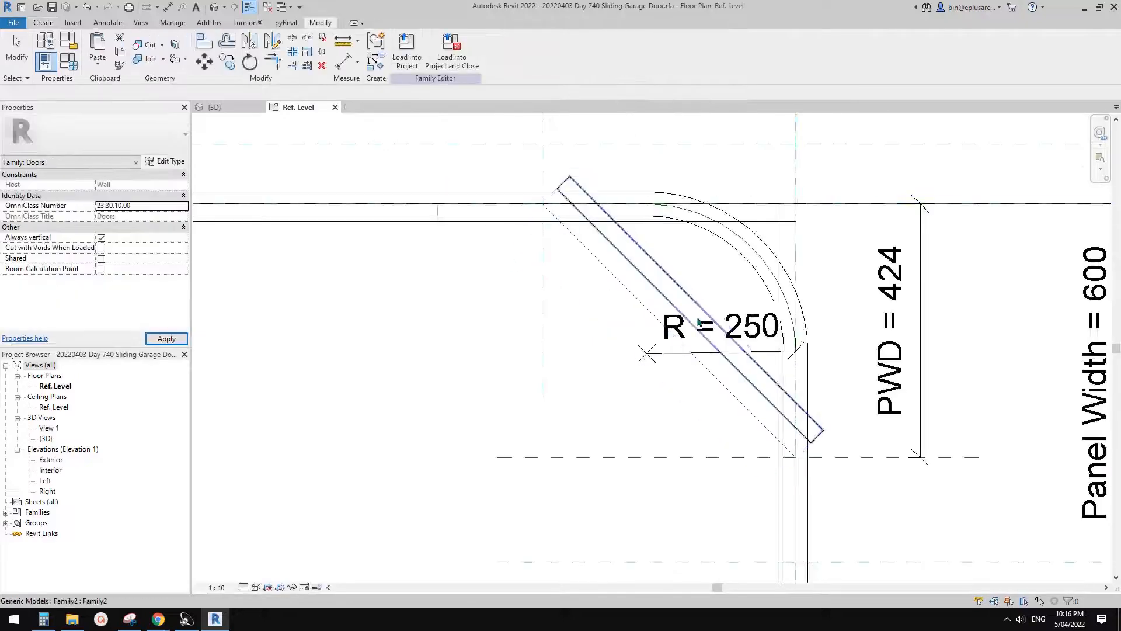
- Examine the diagonal panel's offset from the diagonal reference line at the curved corner
scroll(699, 321, "up", 2)
left_click(718, 332)
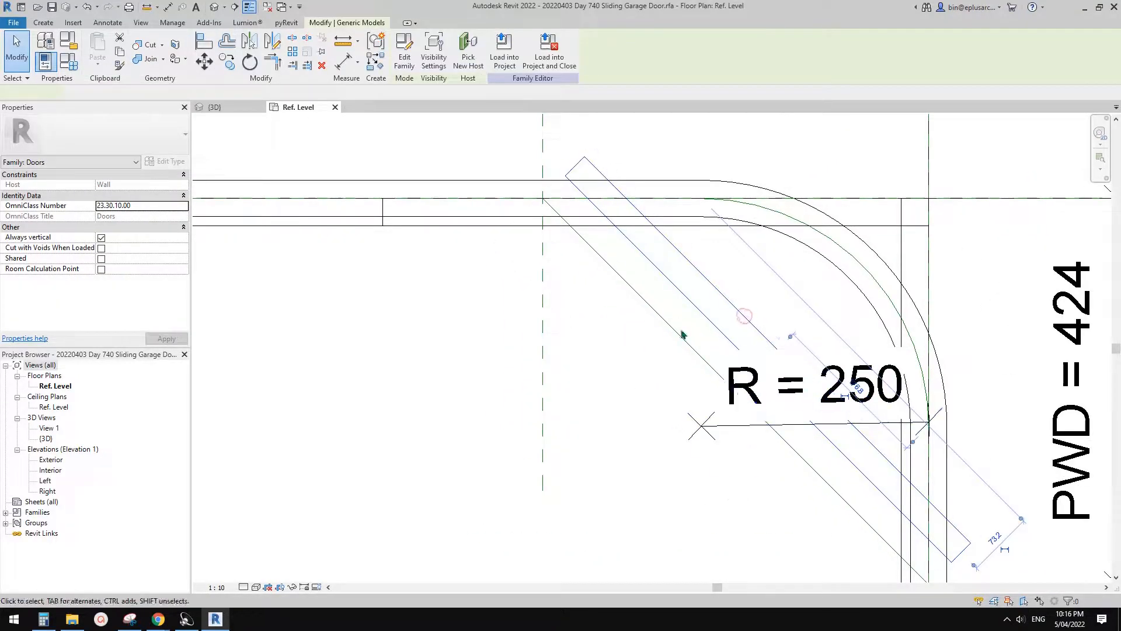
middle_click_drag(687, 338, 693, 361)
key("Escape")
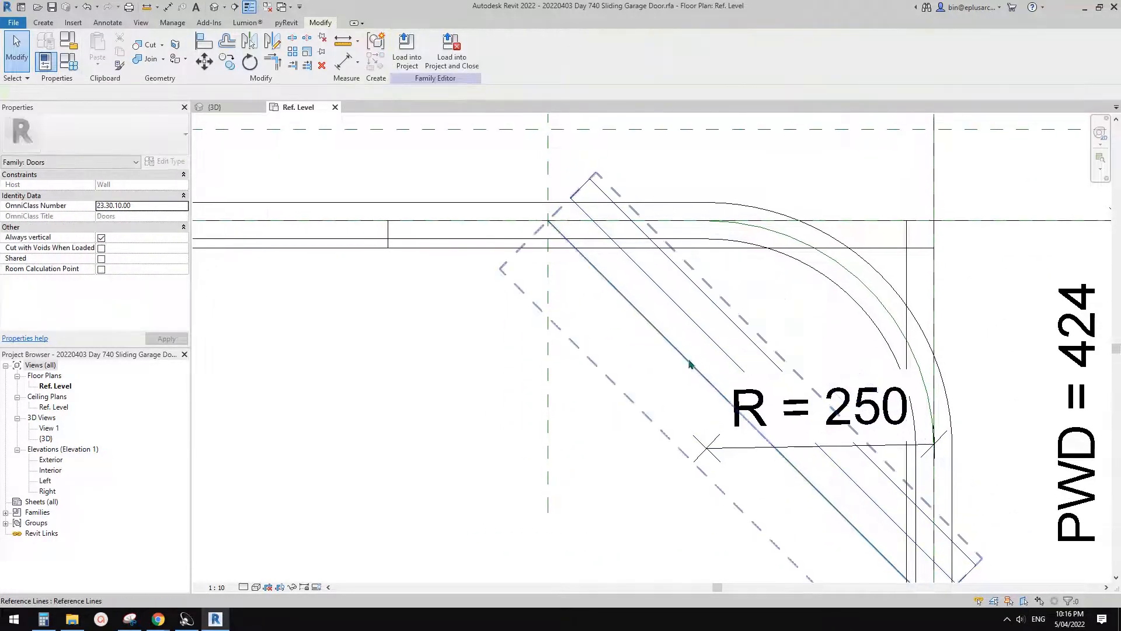
left_click(716, 333)
left_click(711, 332)
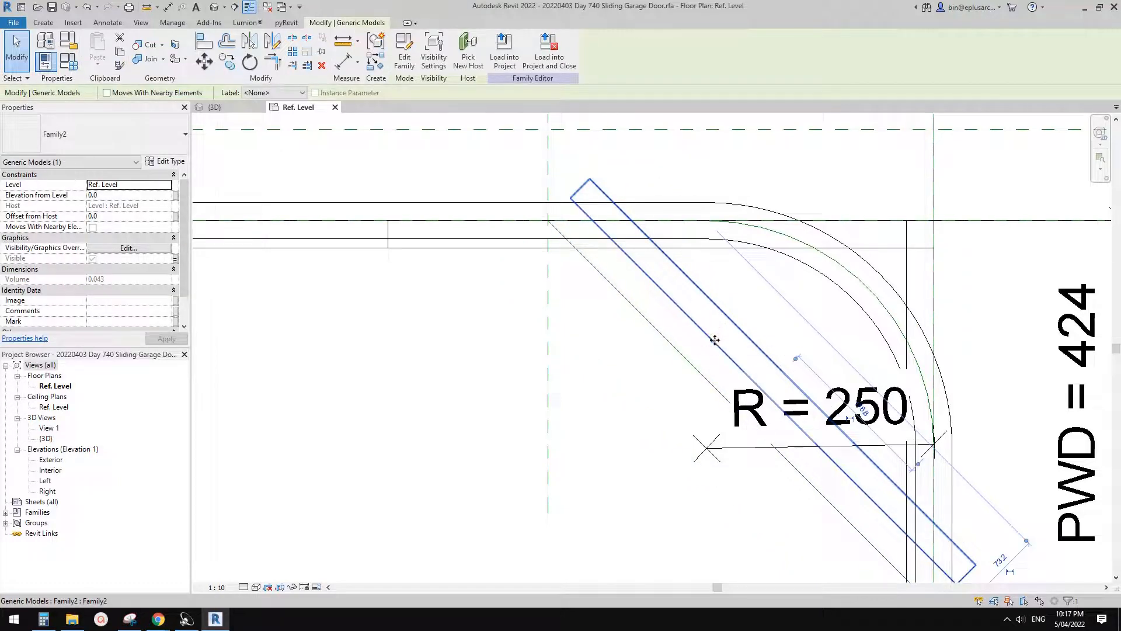
middle_click_drag(731, 355, 725, 313)
key("Escape")
- Align the diagonal panel's front/back centreline with the diagonal reference line
key("l")
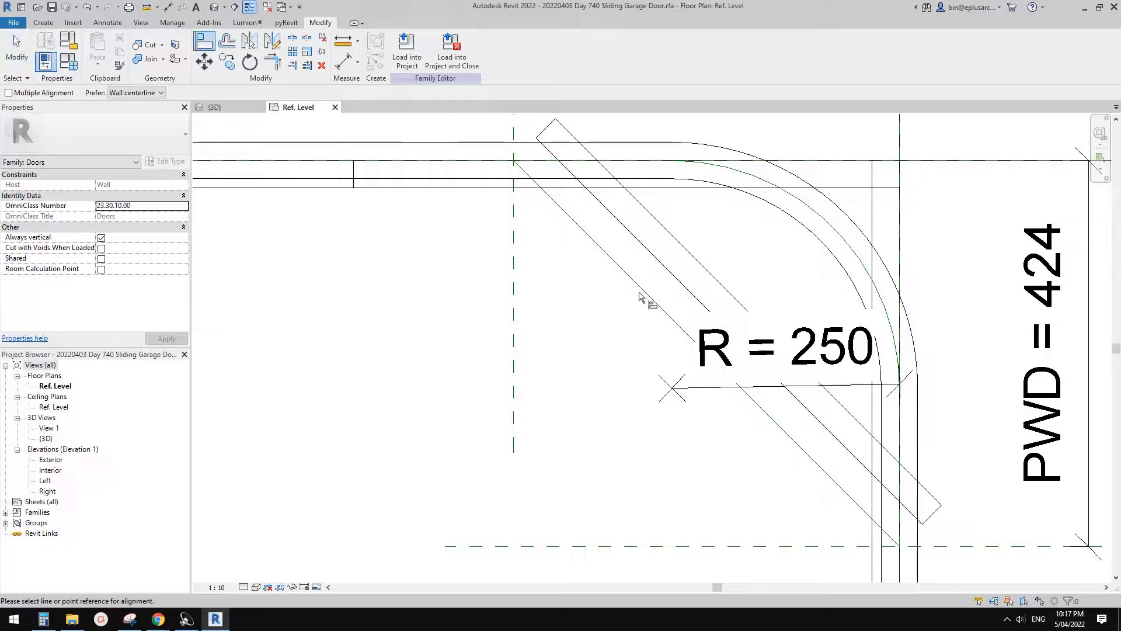
left_click(662, 309)
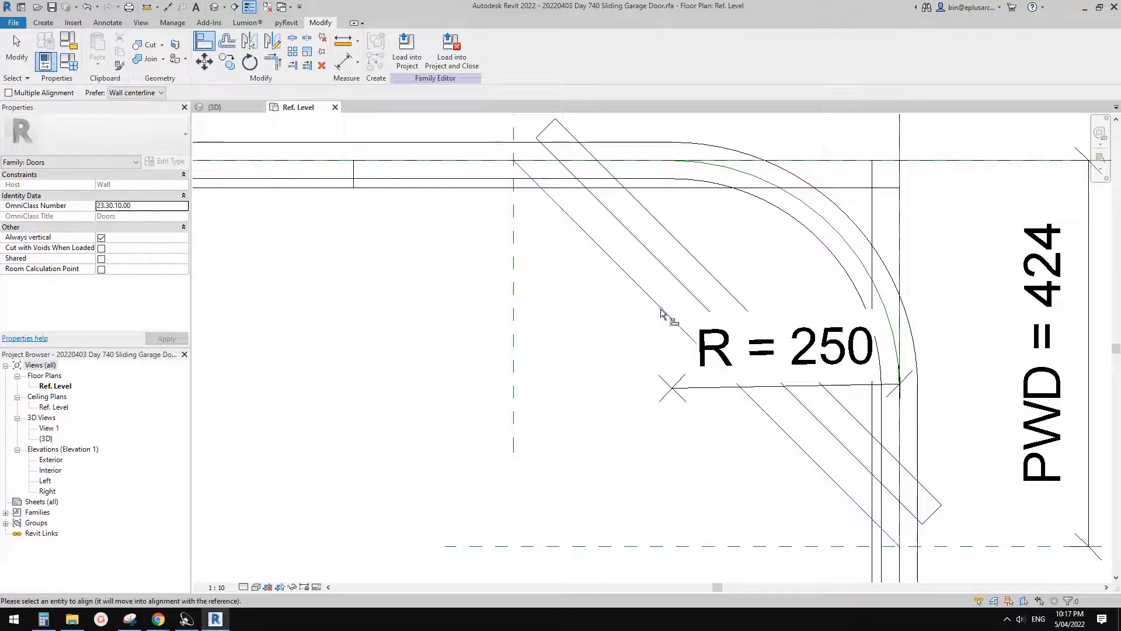
left_click(692, 280)
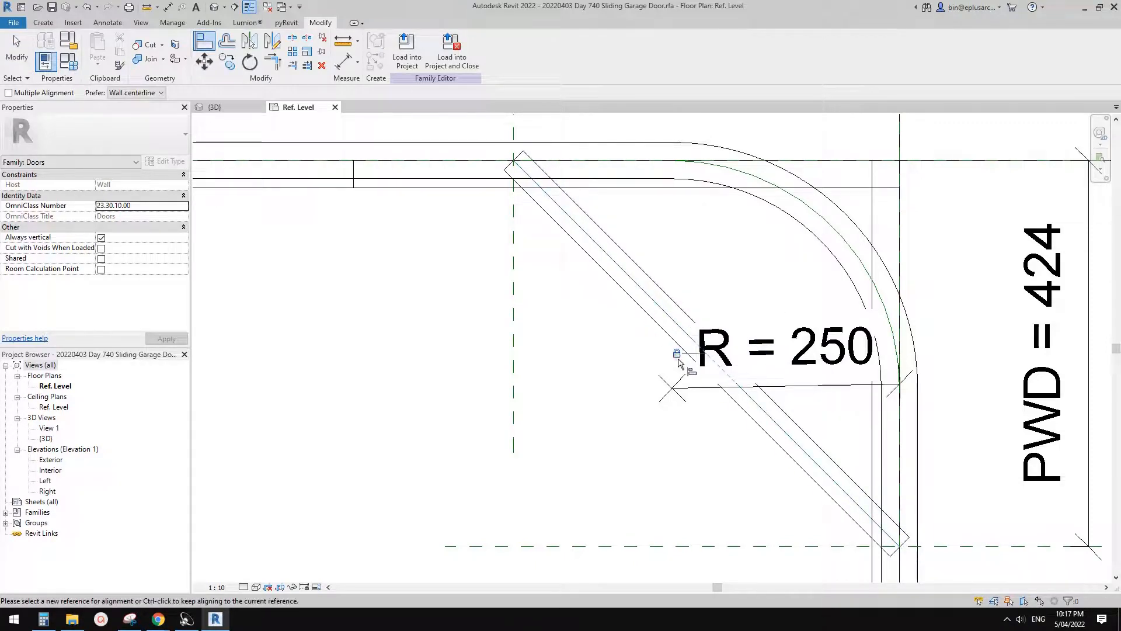
scroll(678, 362, "down", 1)
key("Escape")
key("Escape")
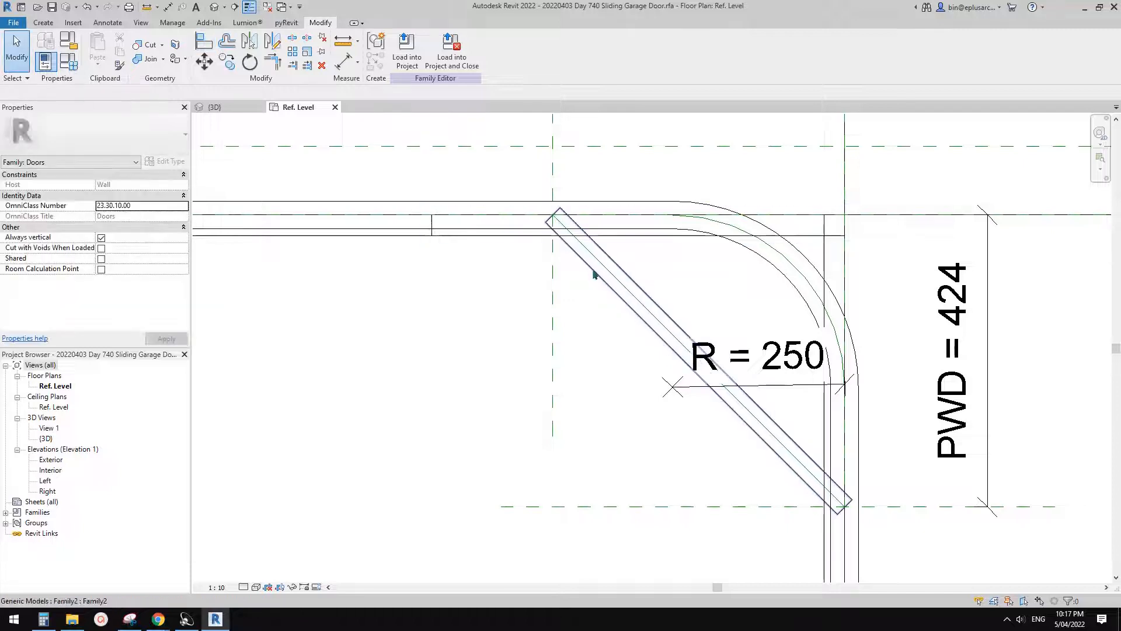
- Open the project 20220403 Day 740 Sliding Garage Door.rfa.rvt alongside the door family
scroll(556, 220, "up", 2)
scroll(556, 220, "down", 3)
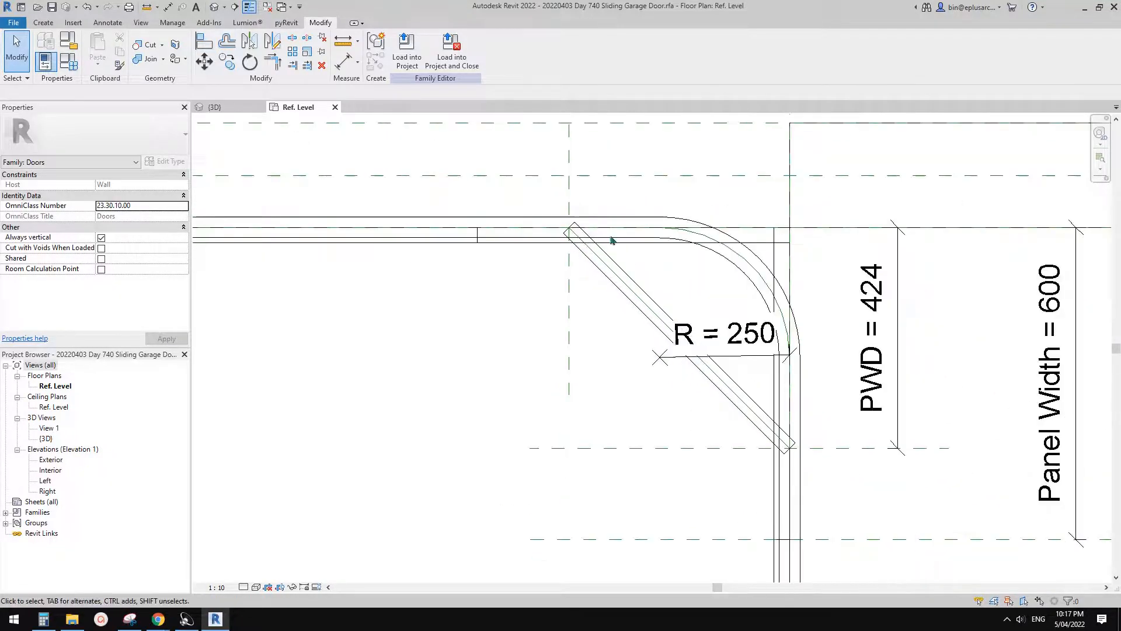
scroll(584, 213, "down", 2)
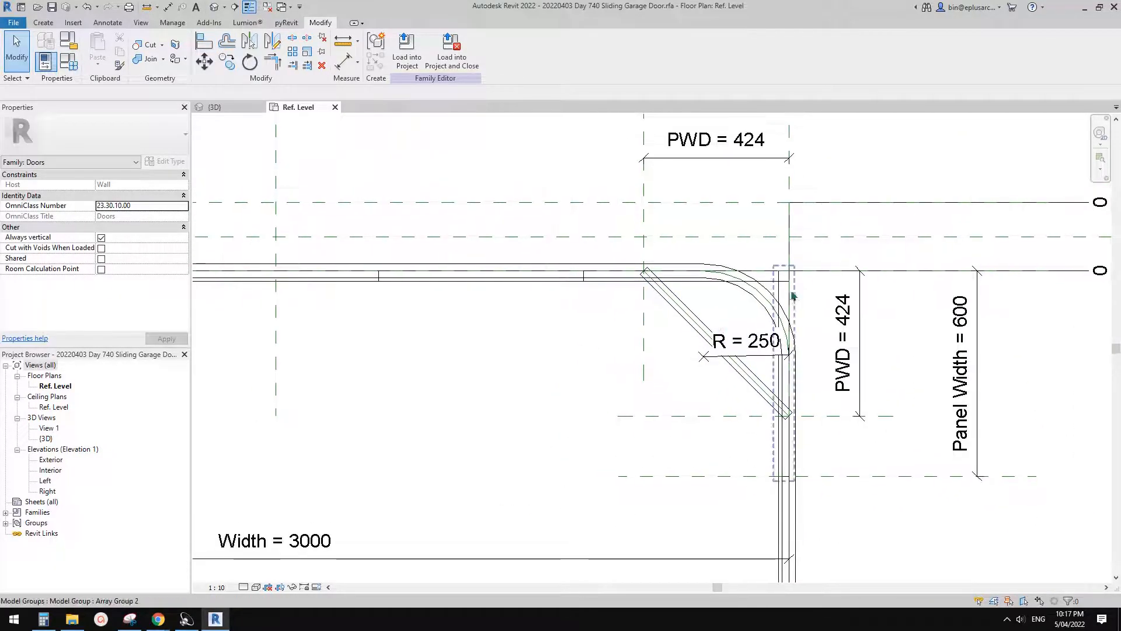
scroll(698, 317, "up", 2)
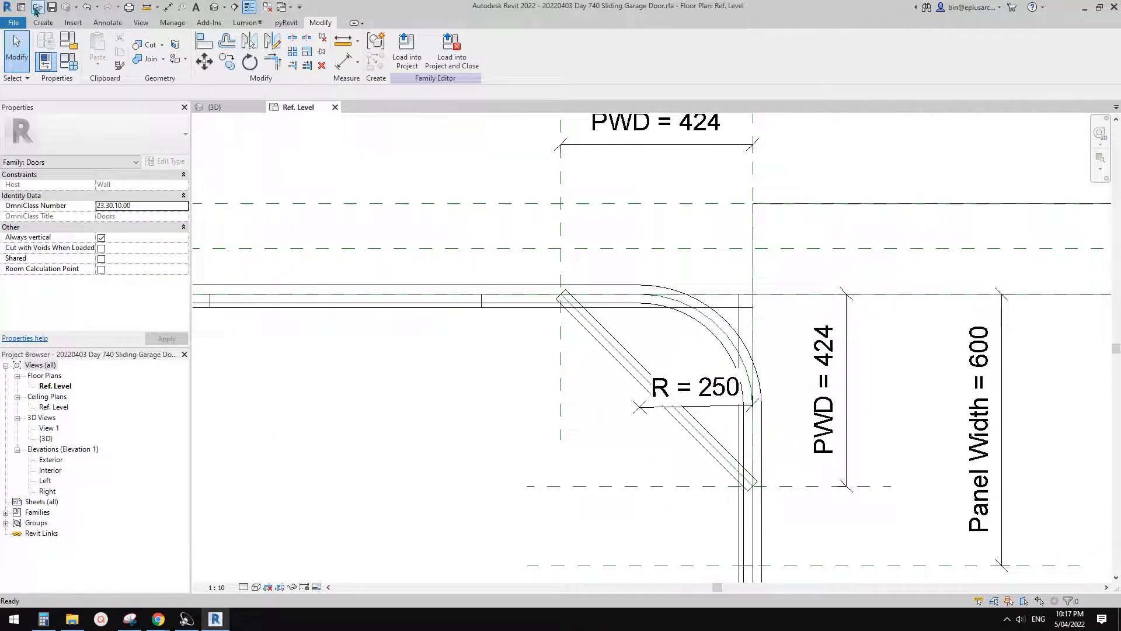
key("Escape")
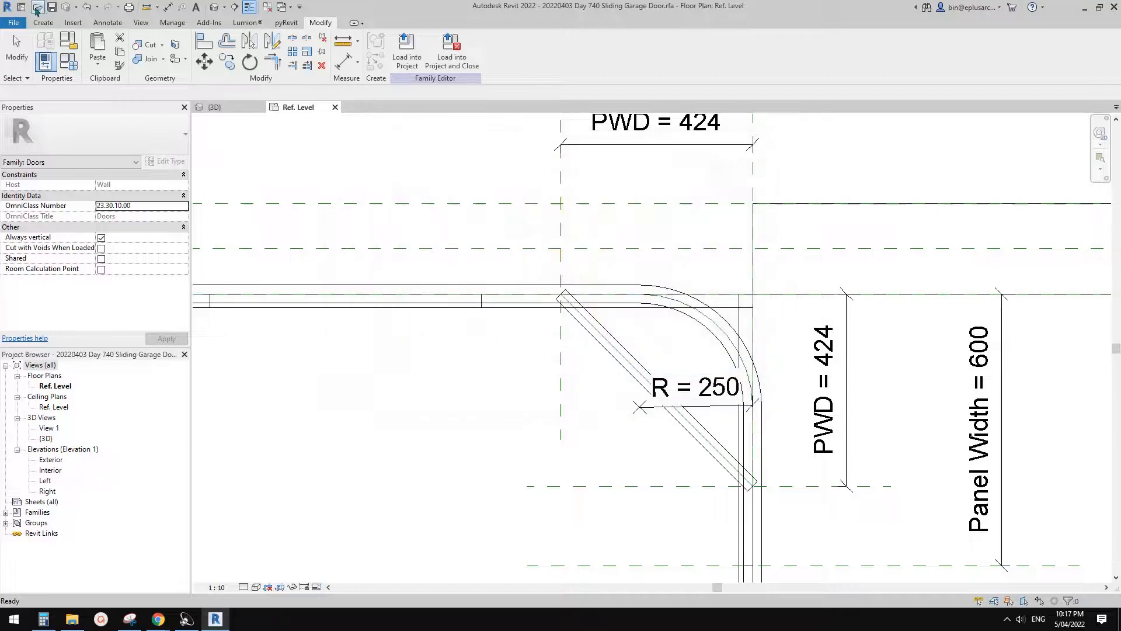
left_click(22, 9)
left_click(279, 196)
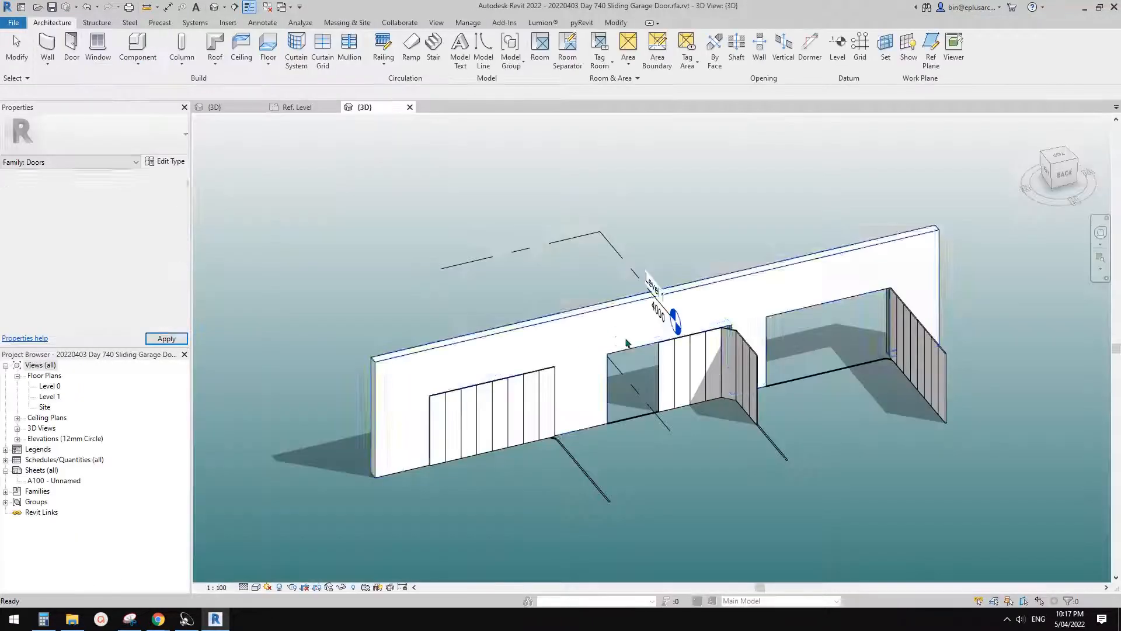
- Compare the door family's plan with the project's 3D view, inspect the middle garage door and expand the project's list of families
double_click(659, 380)
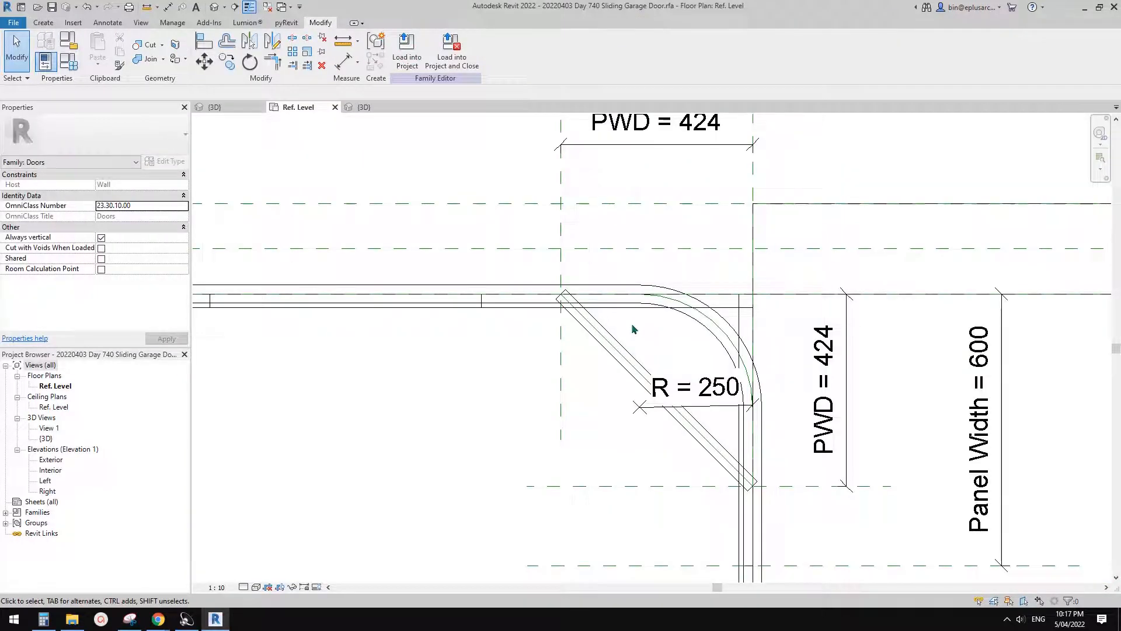
middle_click_drag(401, 170, 449, 159)
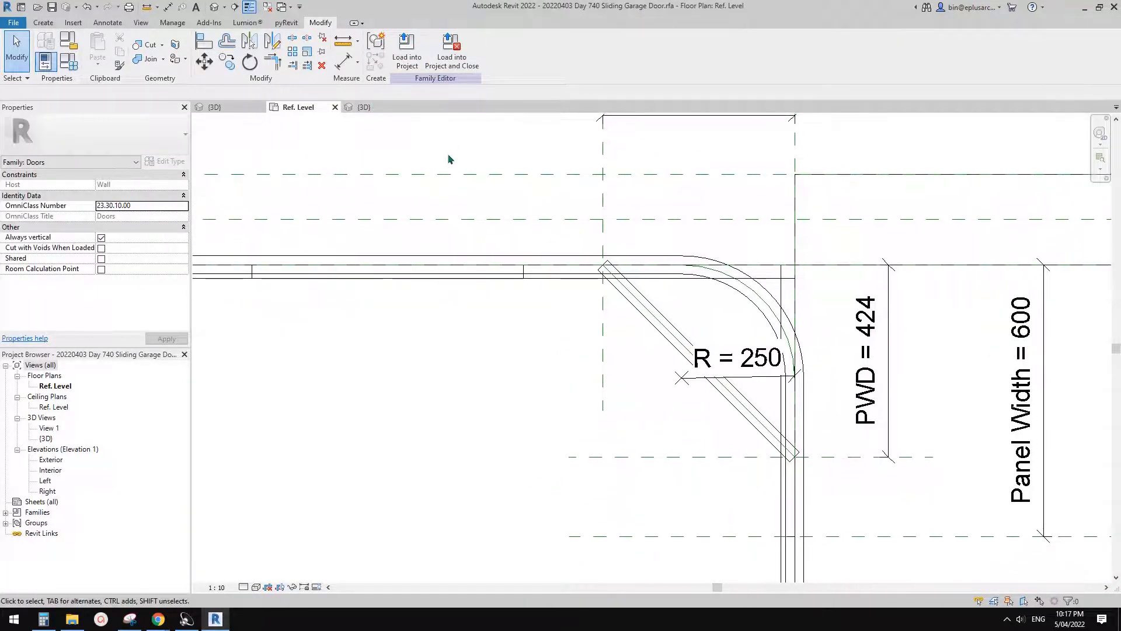
left_click(363, 107)
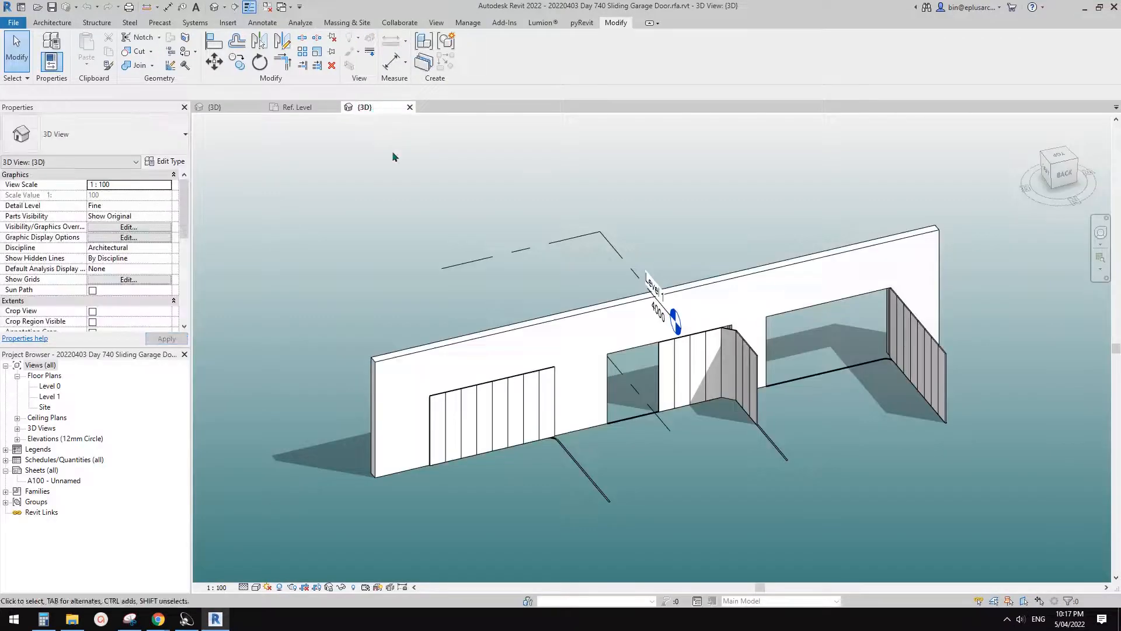
middle_click_drag(564, 308, 537, 232)
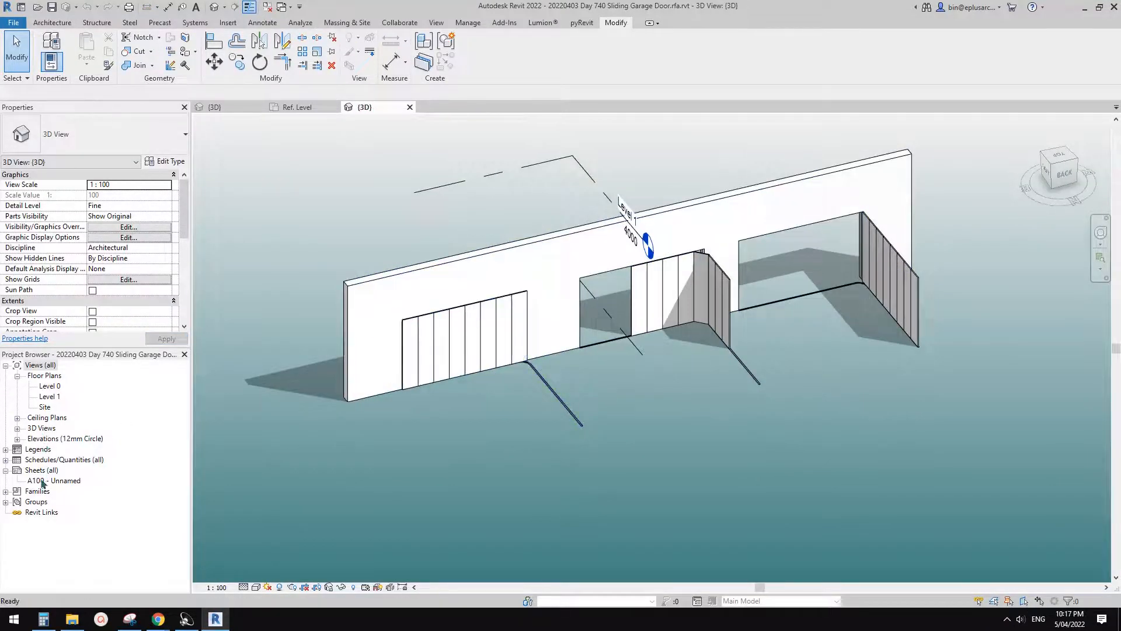
left_click(24, 492)
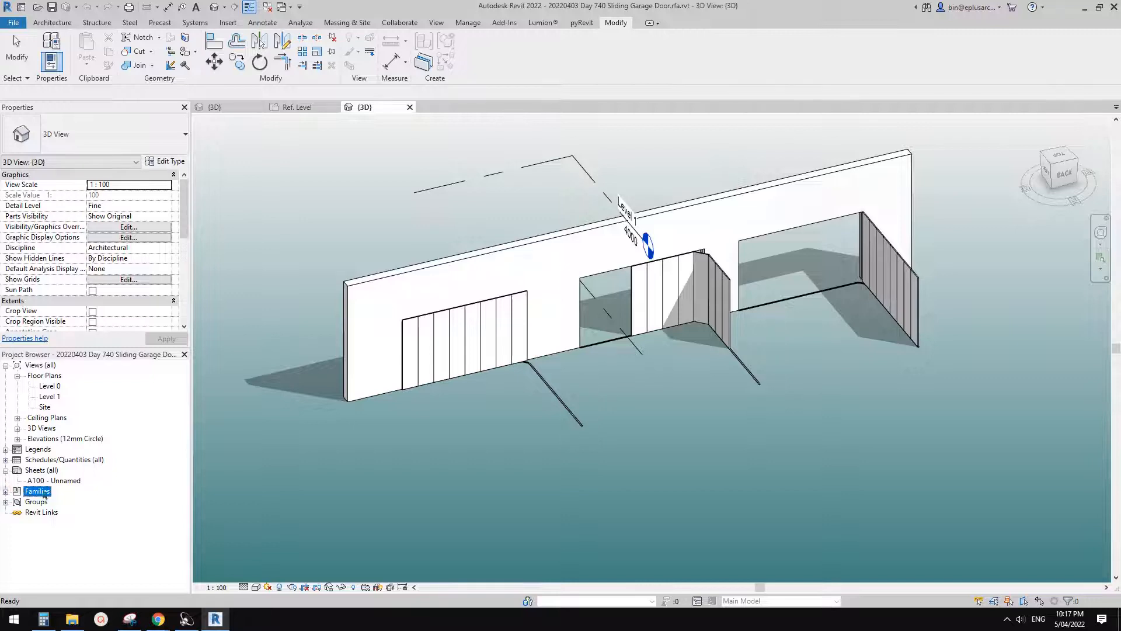
left_click(671, 299)
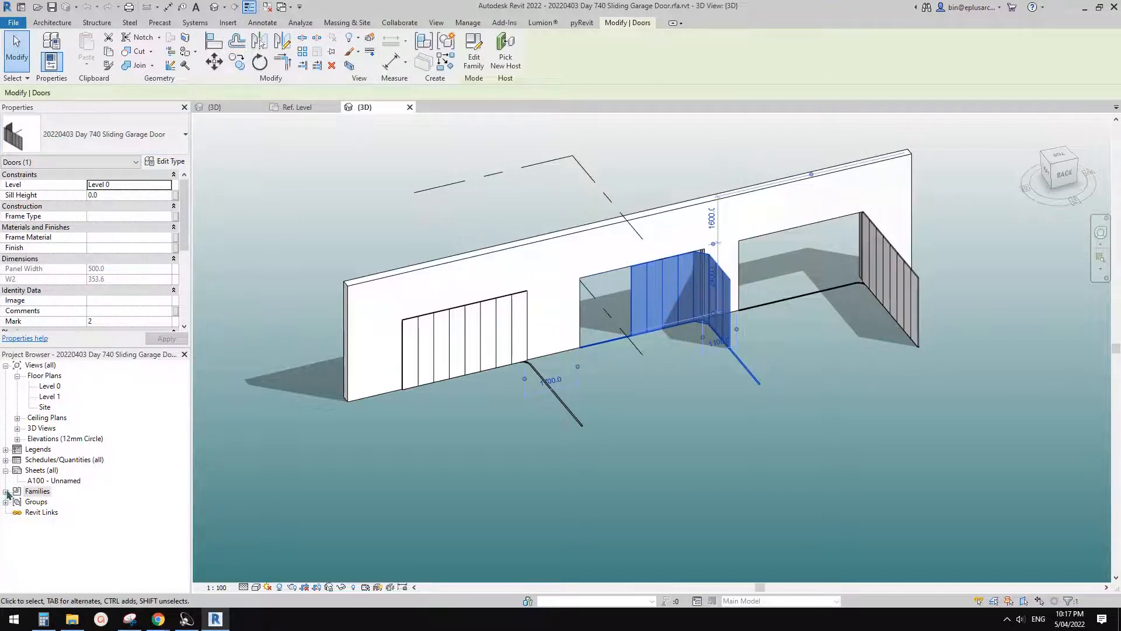
left_click(7, 492)
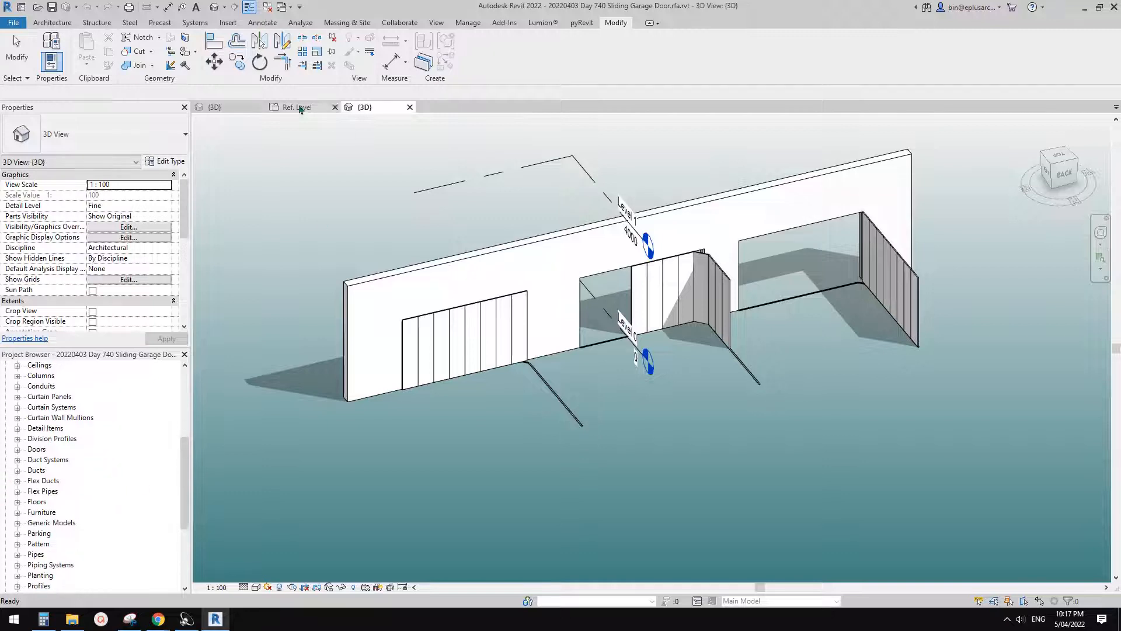
- Compare the curved corner in the door family's Ref. Level plan with the garage doors in the project's 3D view
left_click(298, 108)
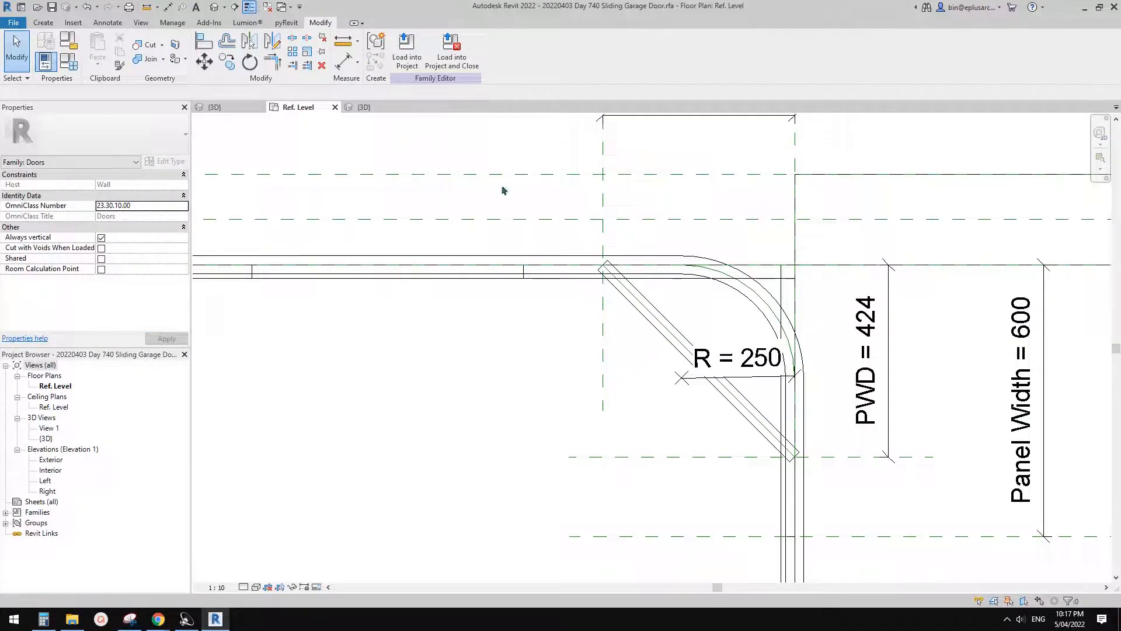
left_click(363, 108)
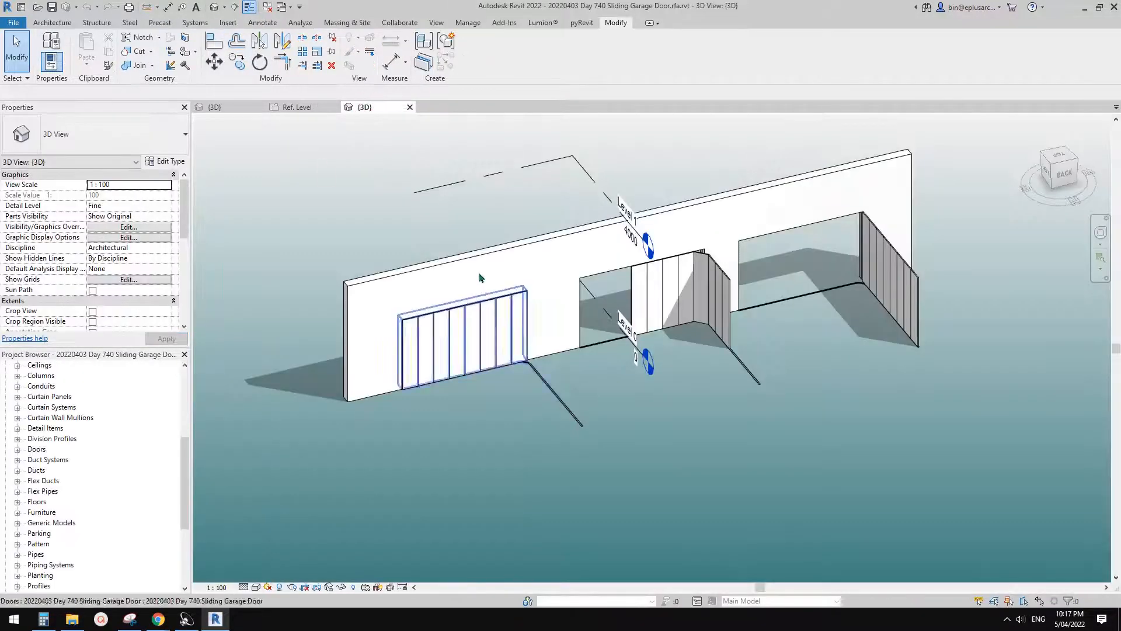
left_click(319, 107)
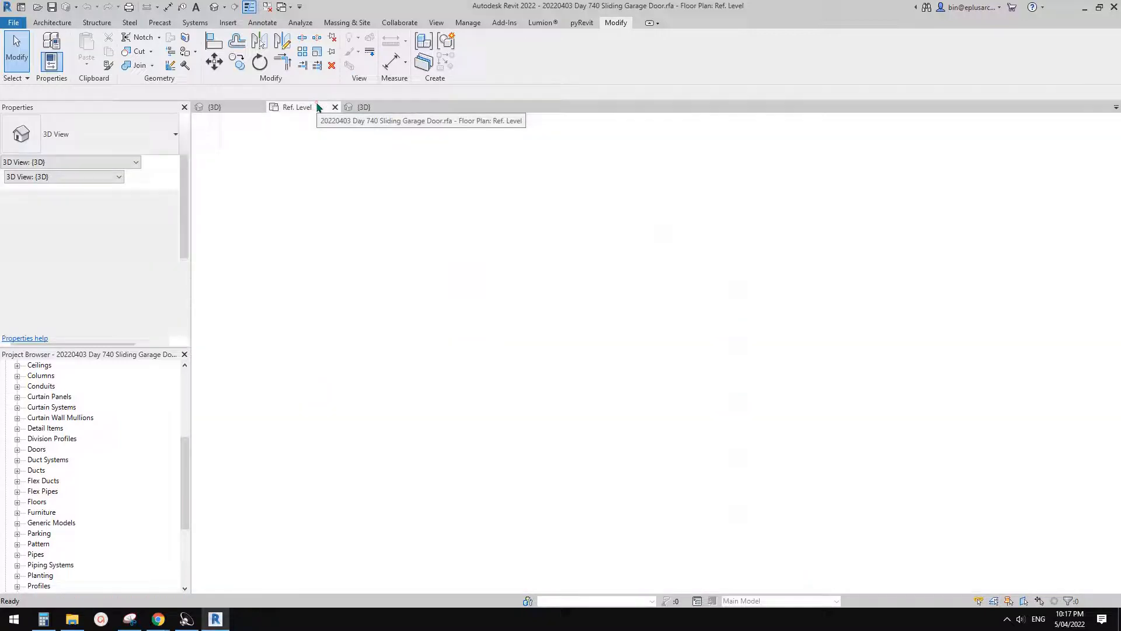
left_click(374, 107)
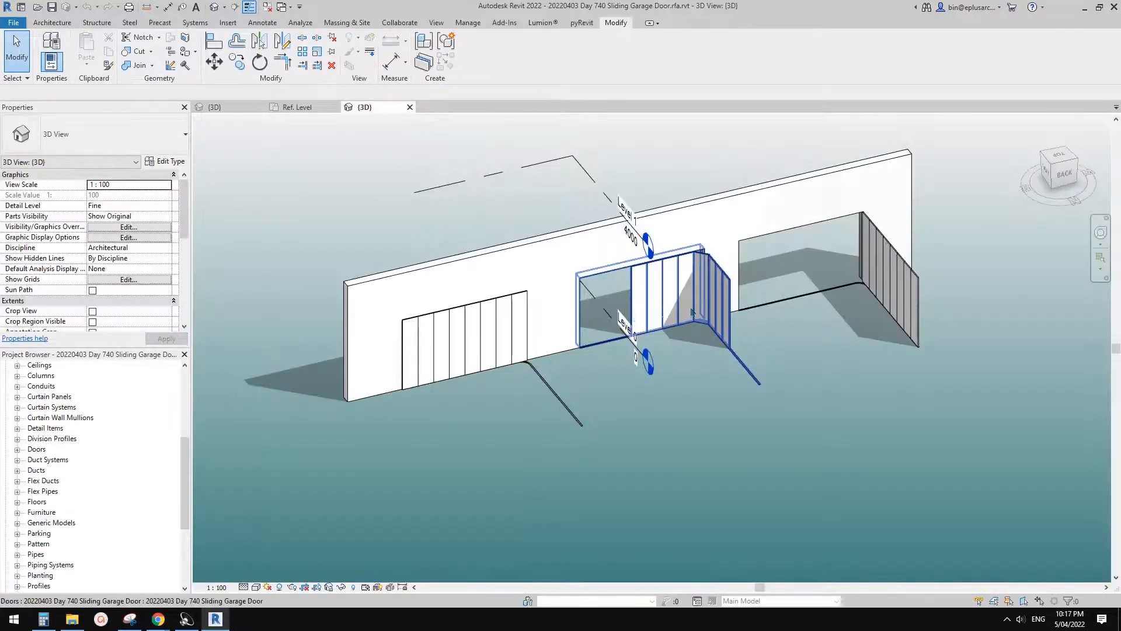
scroll(663, 324, "up", 1)
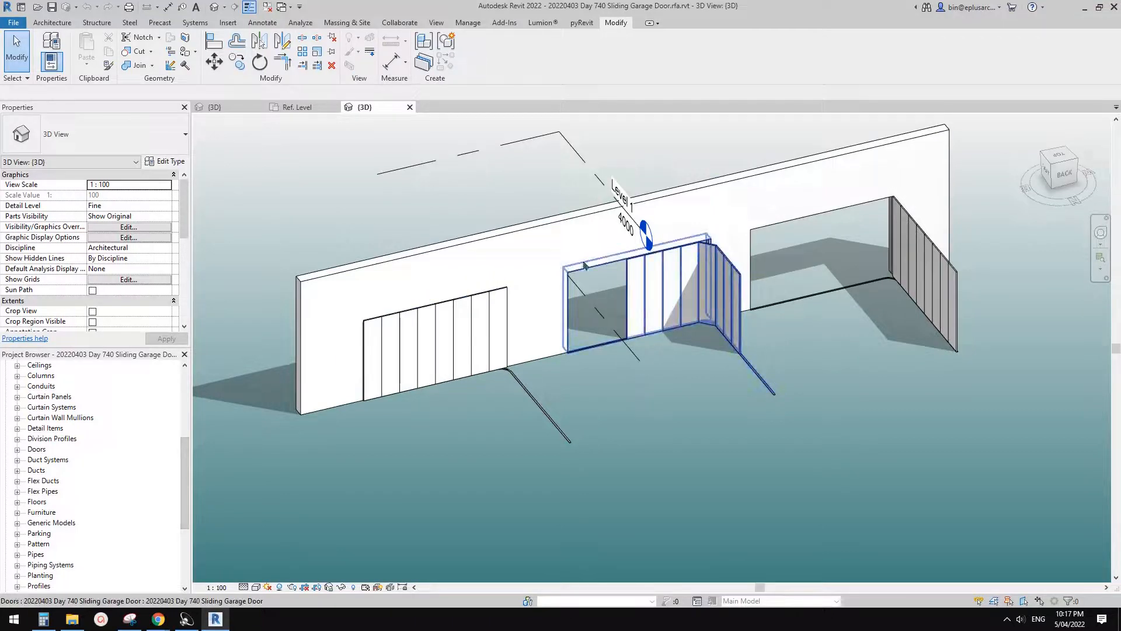
left_click(289, 107)
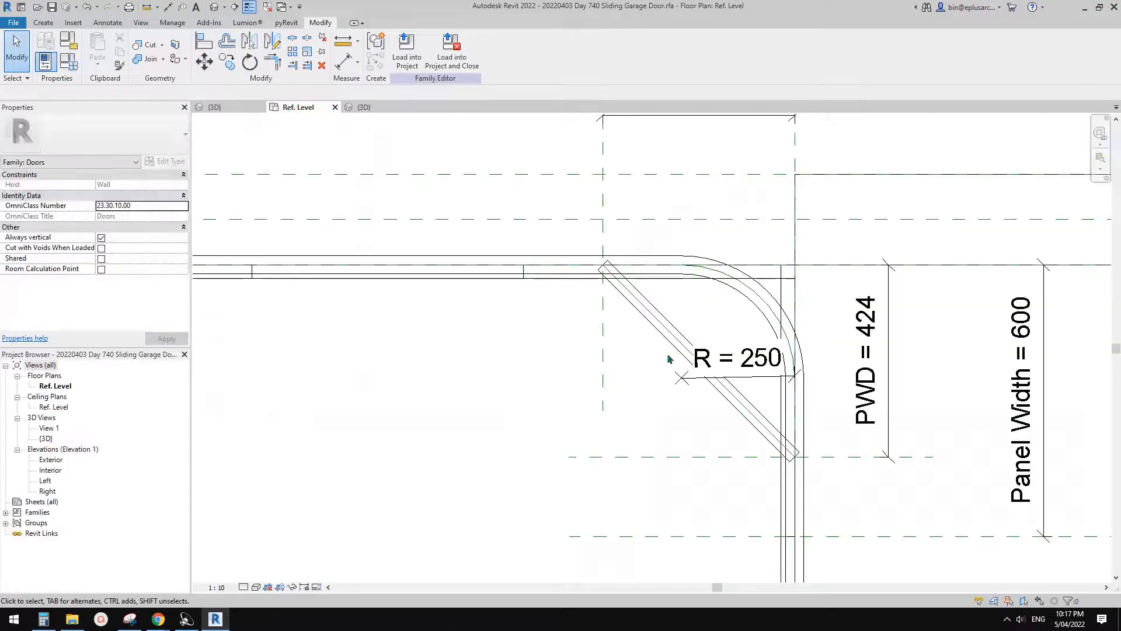
left_click(379, 108)
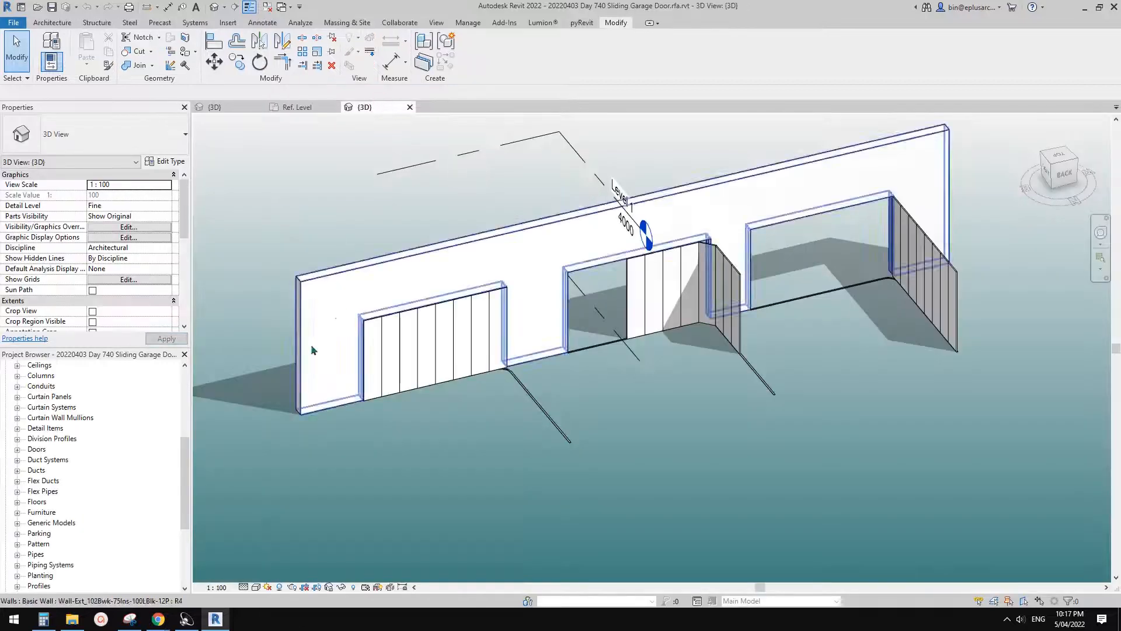
- Locate the 20220403 Day 740 Sliding Garage Door family among the project's loaded door families
left_click_drag(185, 456, 185, 478)
left_click_drag(187, 506, 186, 427)
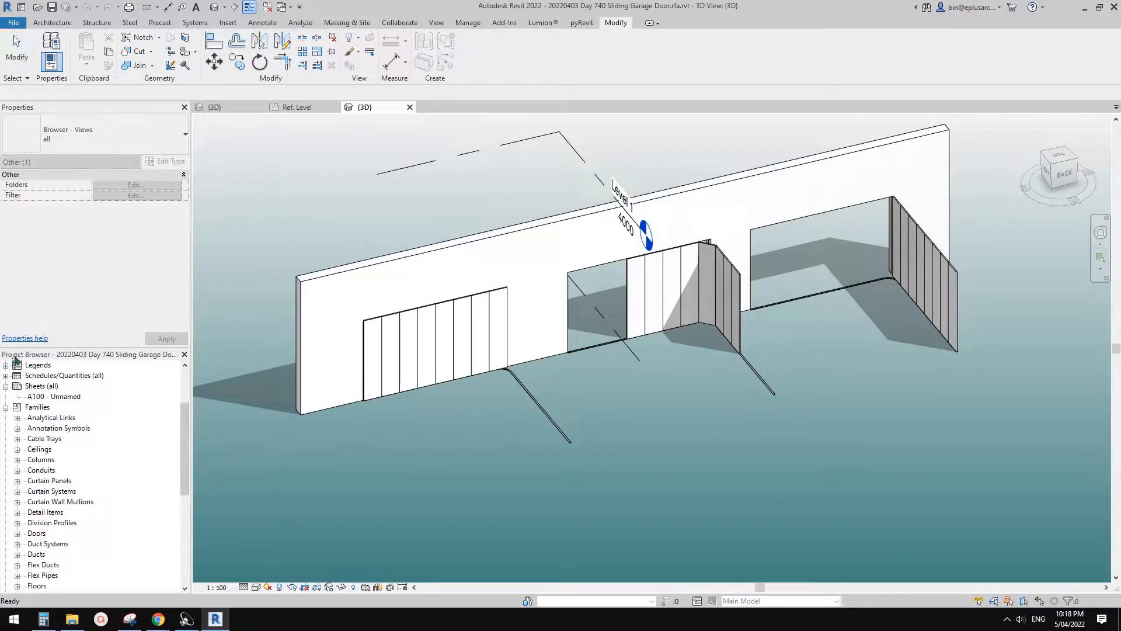
left_click_drag(184, 443, 188, 504)
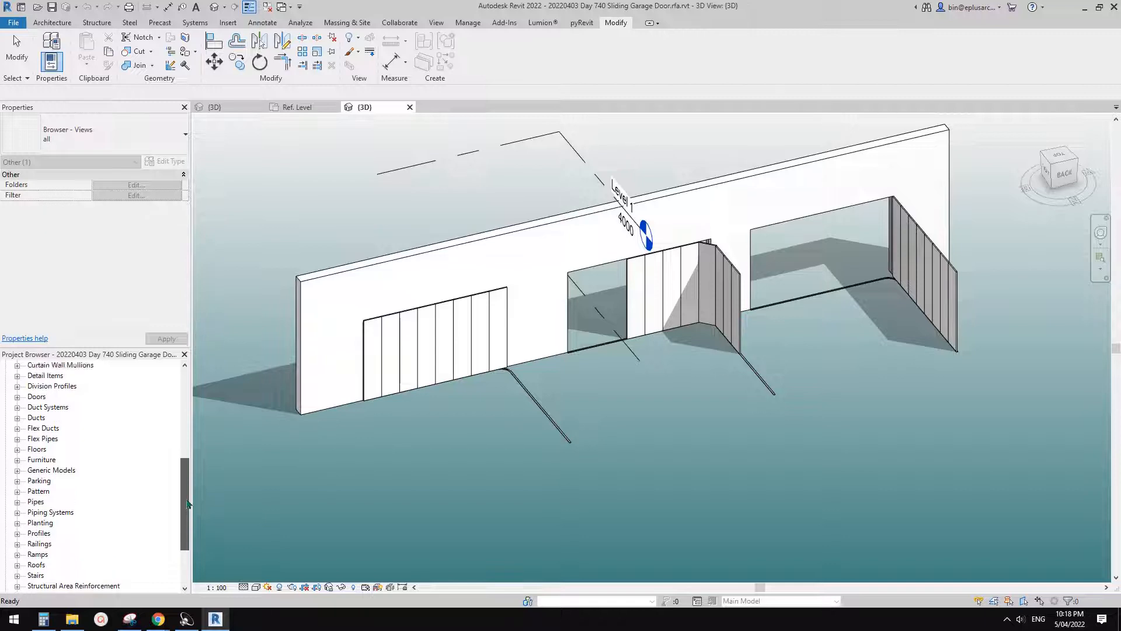
scroll(187, 503, "up", 4)
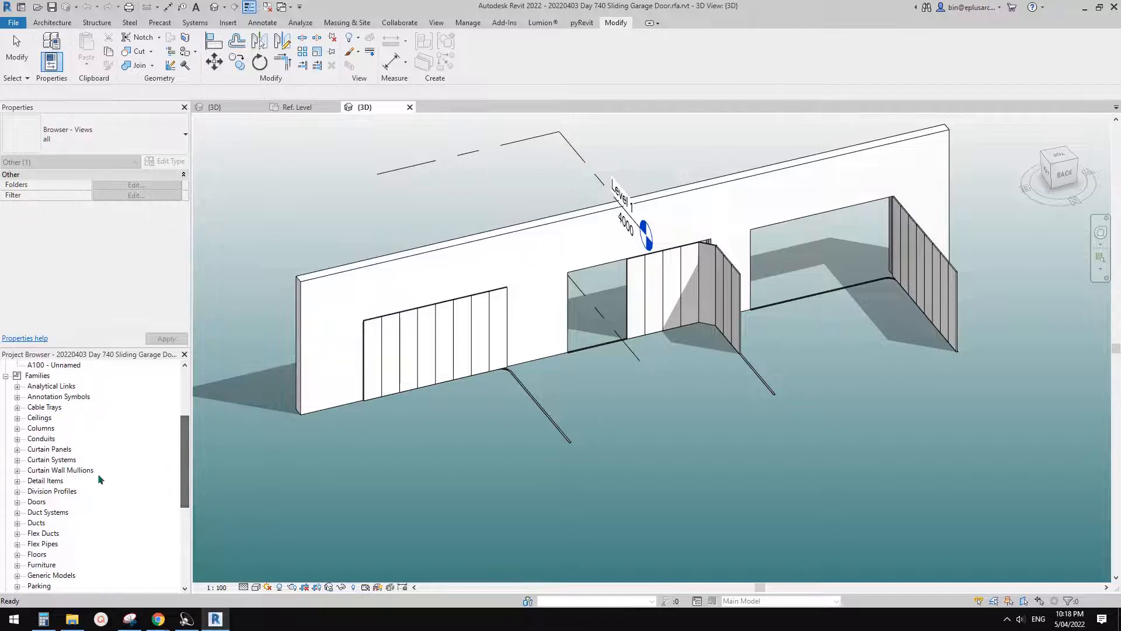
left_click(40, 502)
left_click(17, 502)
left_click(50, 512)
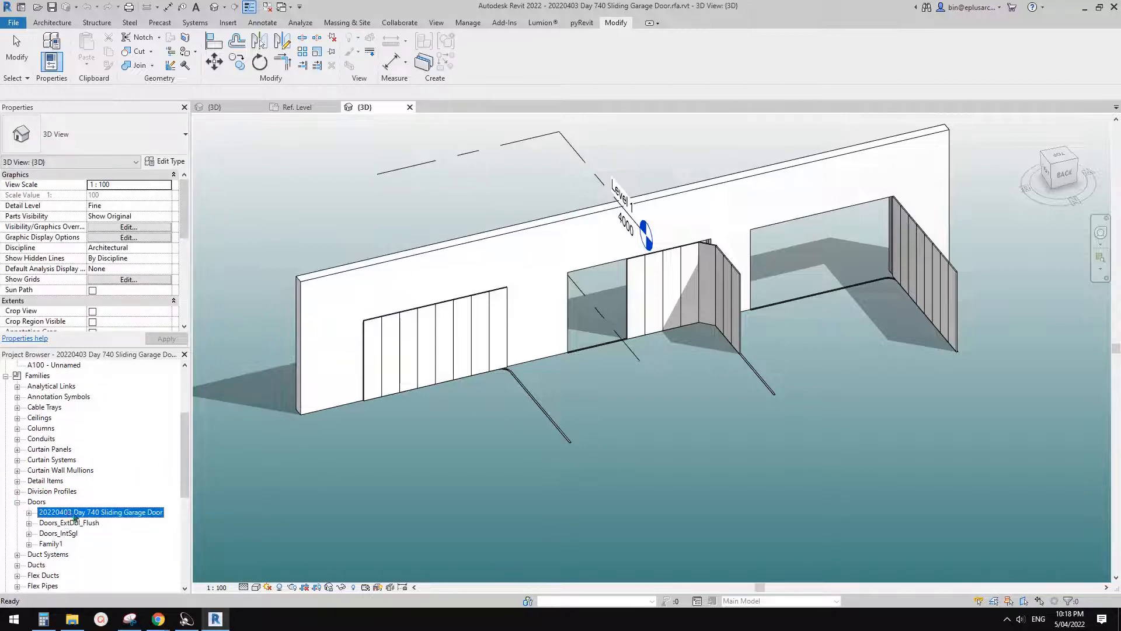
- Try to open the project's loaded sliding garage door family for editing and return to the project's 3D view
right_click(50, 511)
left_click(99, 421)
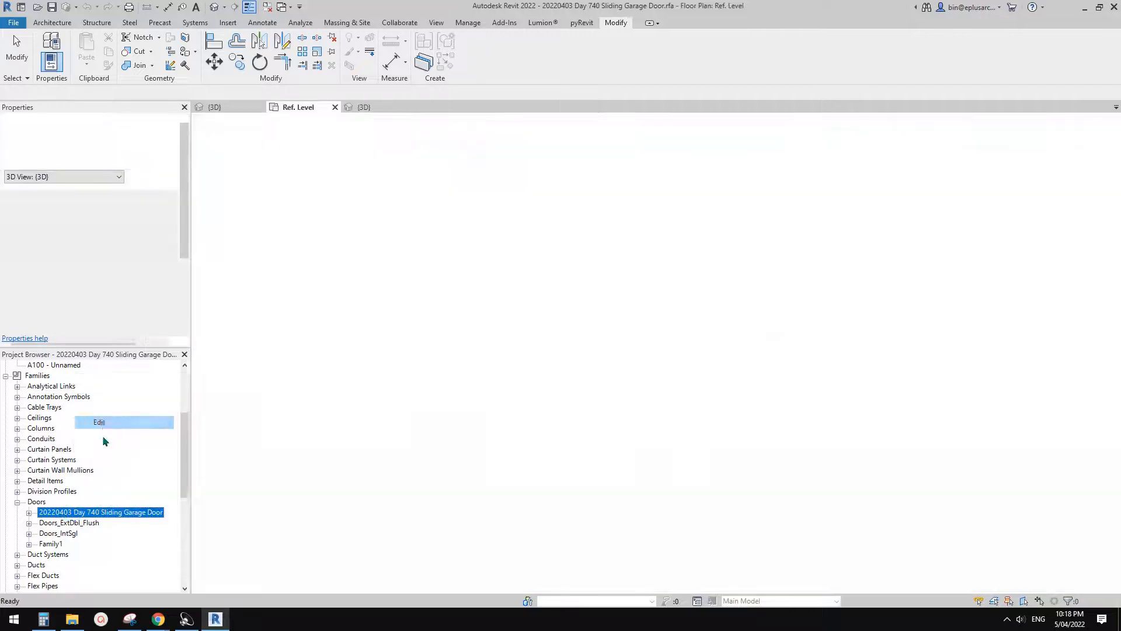
left_click(335, 107)
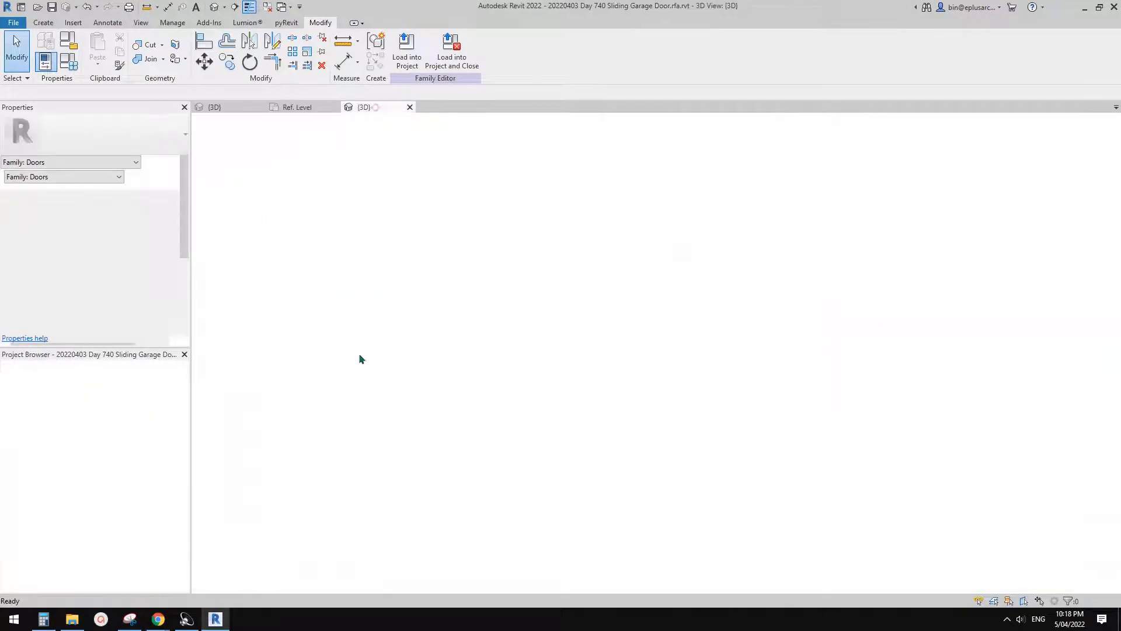
- Rename the loaded family as Day 740 Sliding Garage Door and open it for editing
right_click(66, 515)
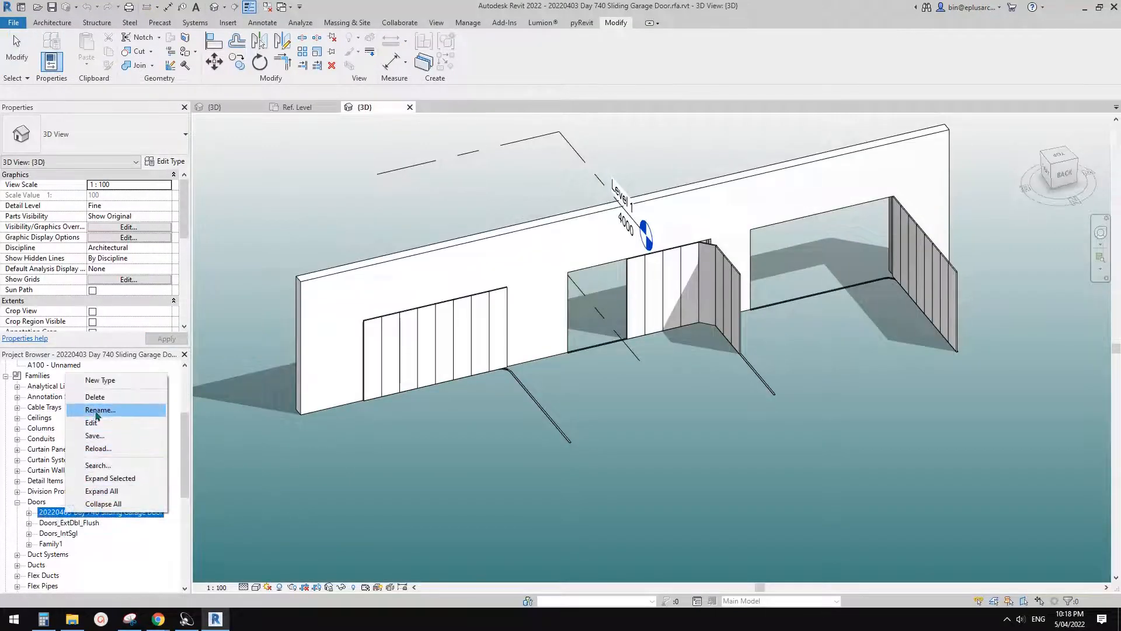
left_click(101, 410)
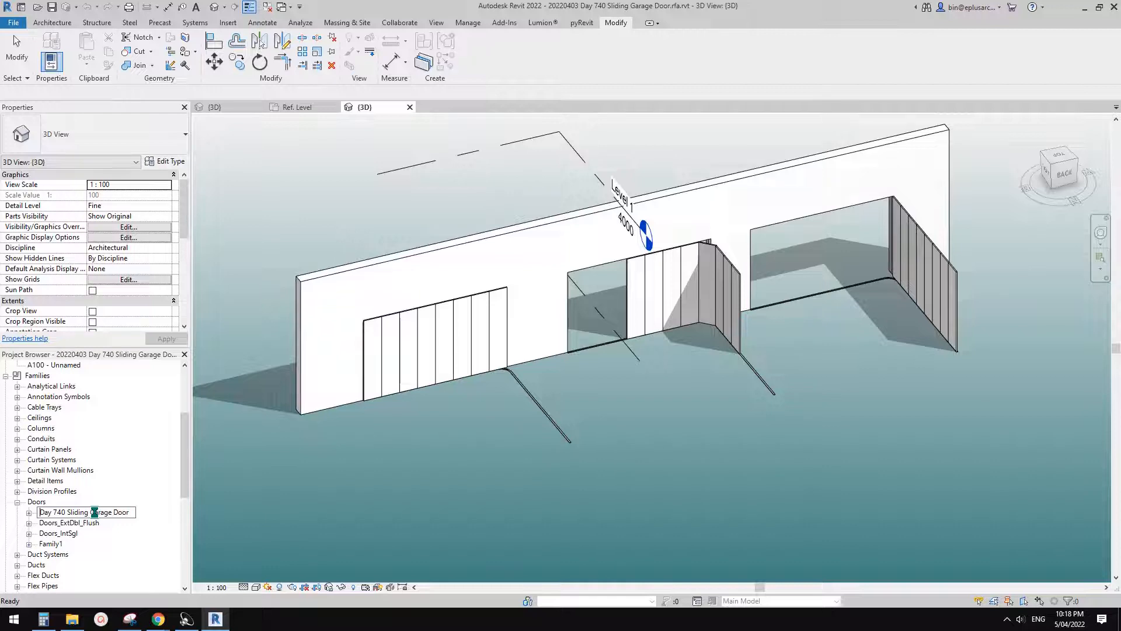
key("Return")
right_click(96, 512)
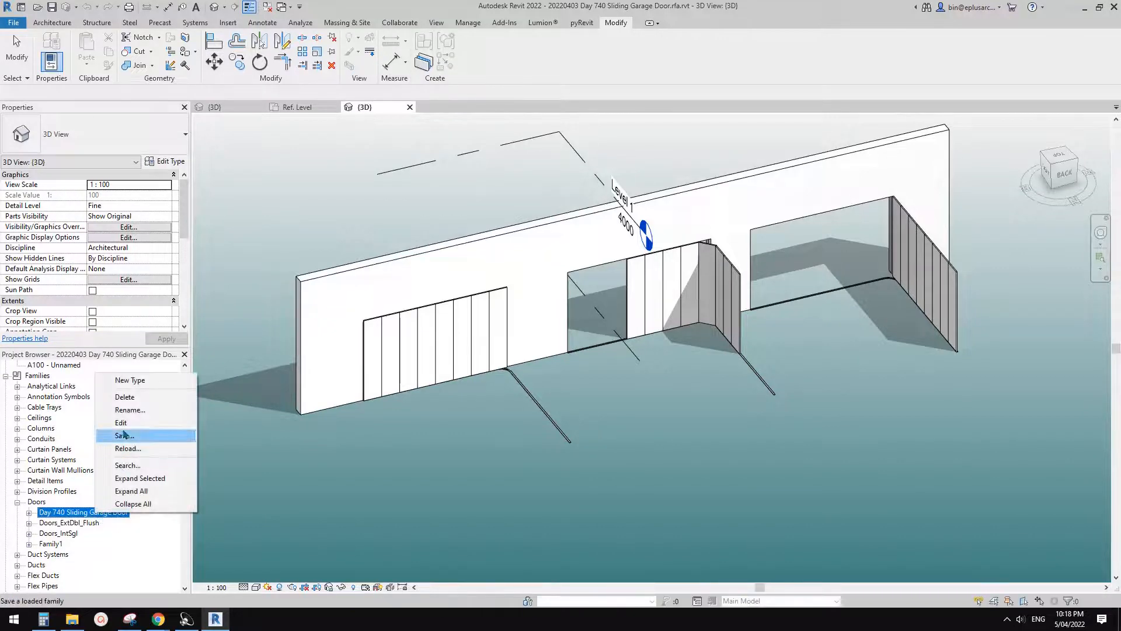
left_click(130, 424)
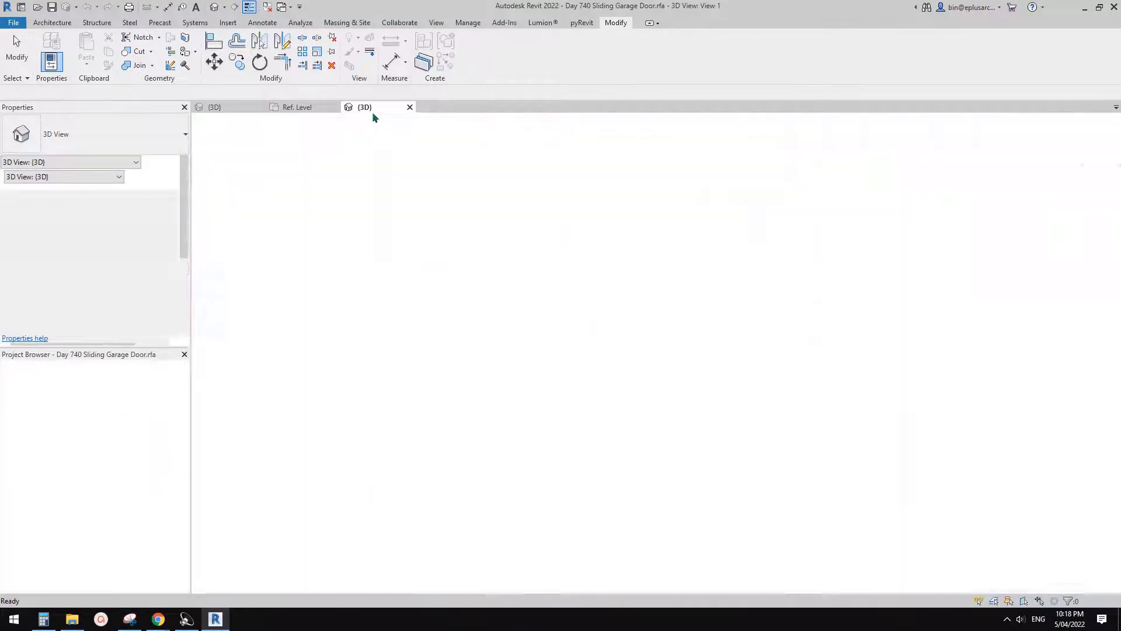
- Compare the renamed family's View 1 with the other family's corner plan and open the renamed family's Ref. Level floor plan
left_click(296, 107)
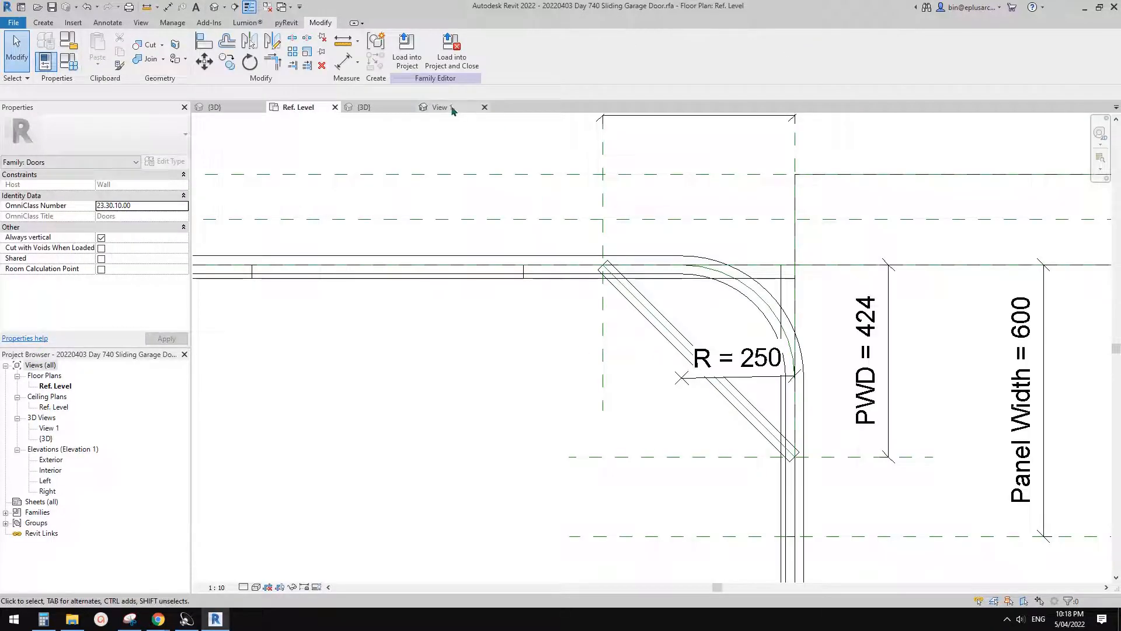
left_click(449, 107)
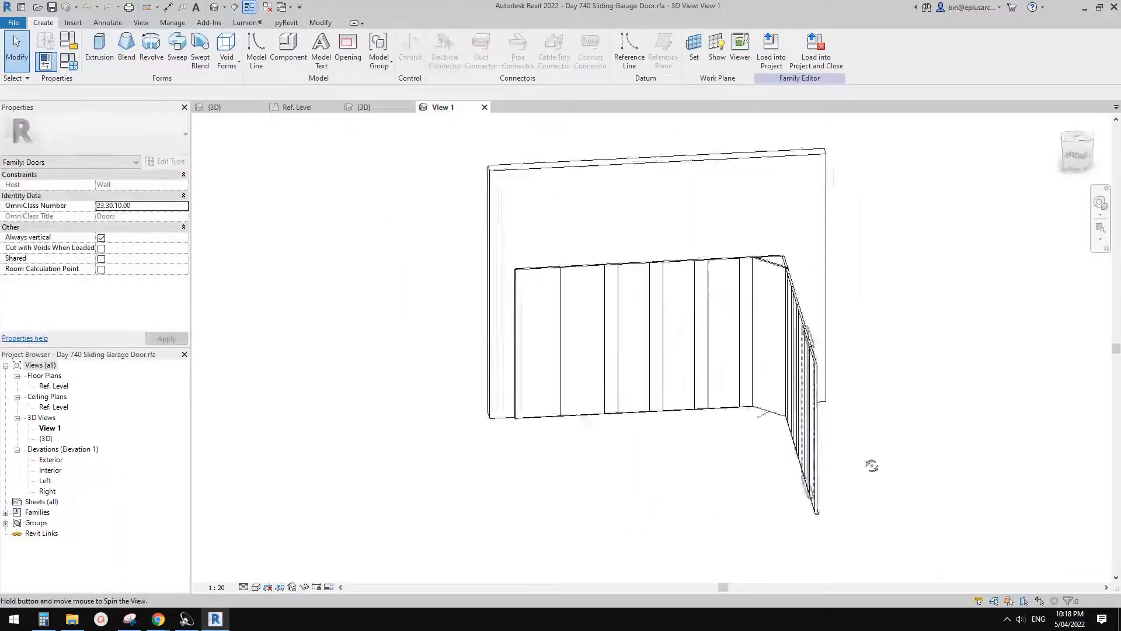
middle_click_drag(872, 465, 668, 355, "shift")
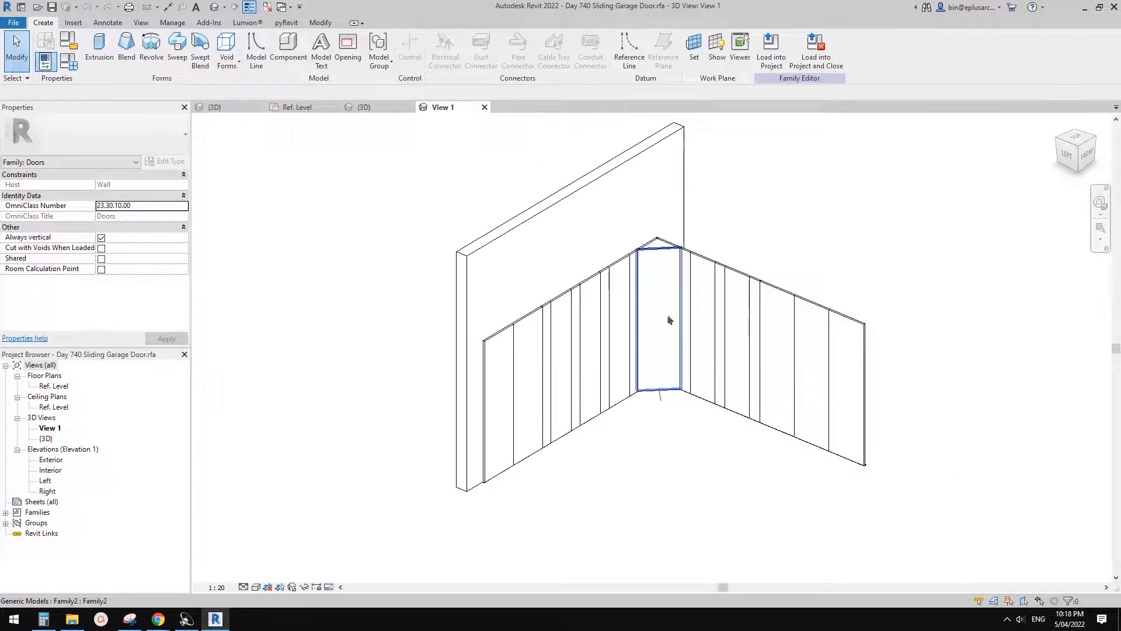
double_click(55, 388)
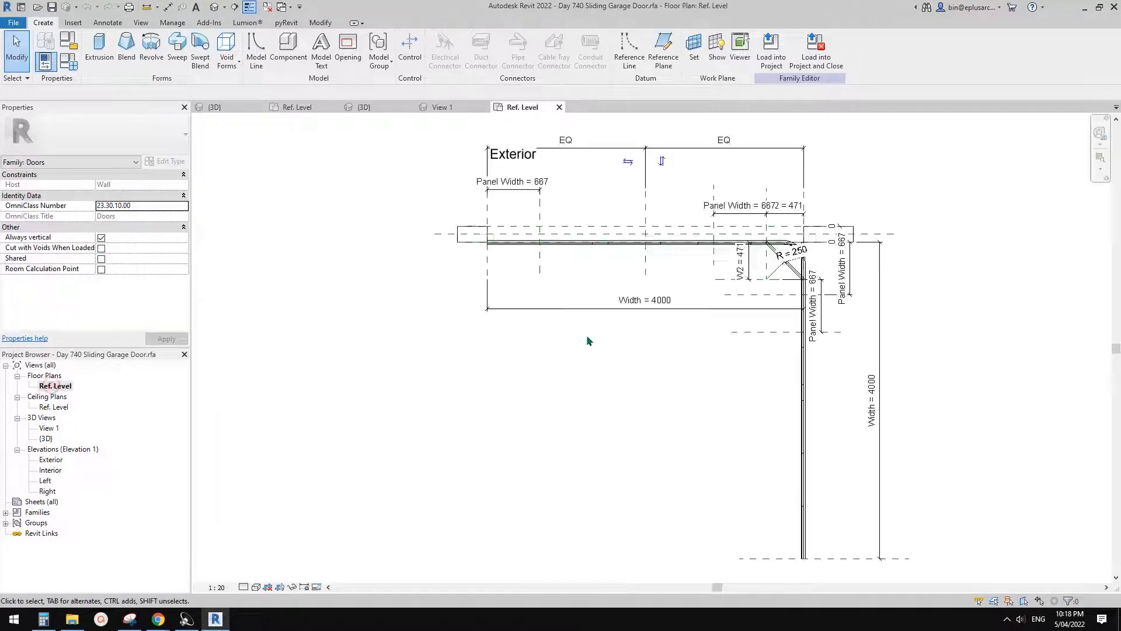
- Inspect the diagonal corner panel and the Panel Width and W2 dimensions around it in the floor plan
scroll(780, 255, "up", 6)
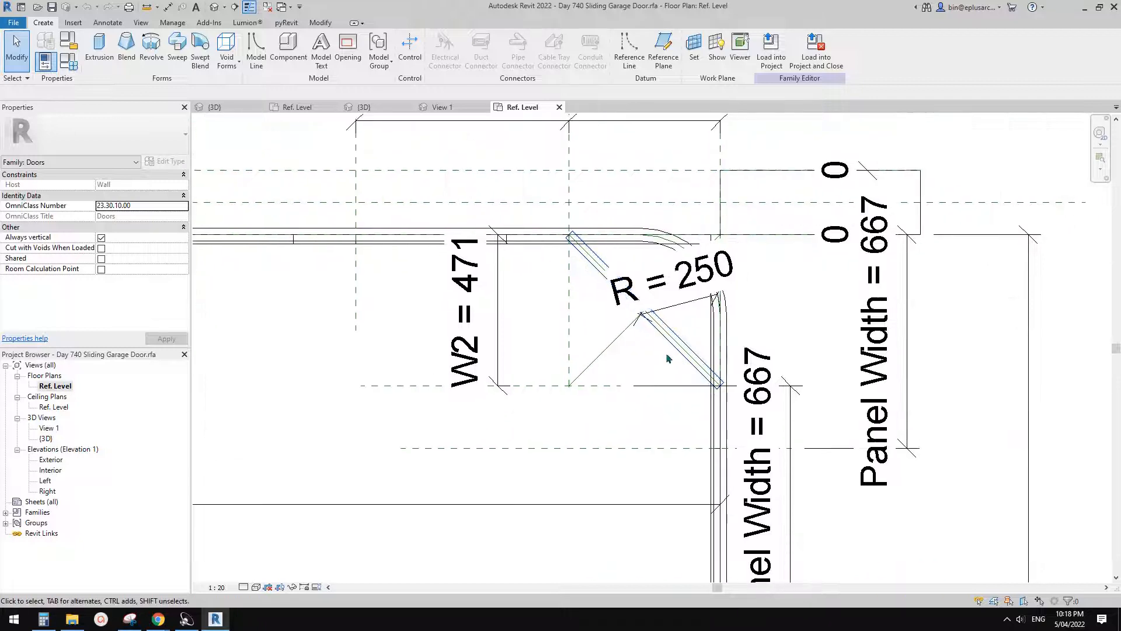
left_click(670, 343)
middle_click_drag(638, 368, 658, 367)
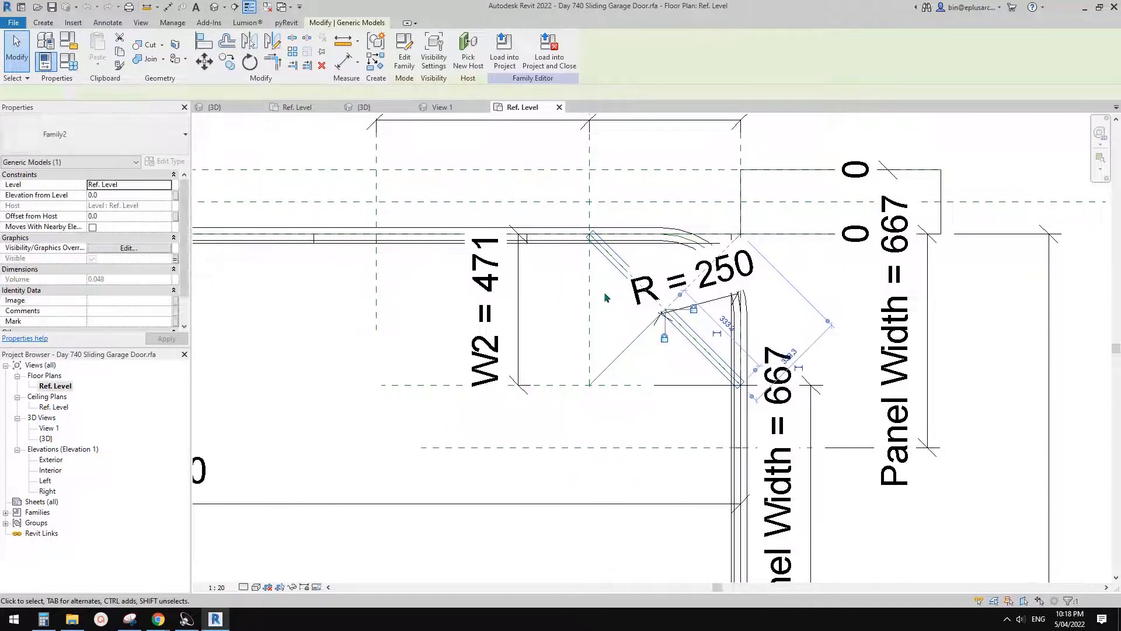
left_click(623, 319)
scroll(596, 325, "down", 3)
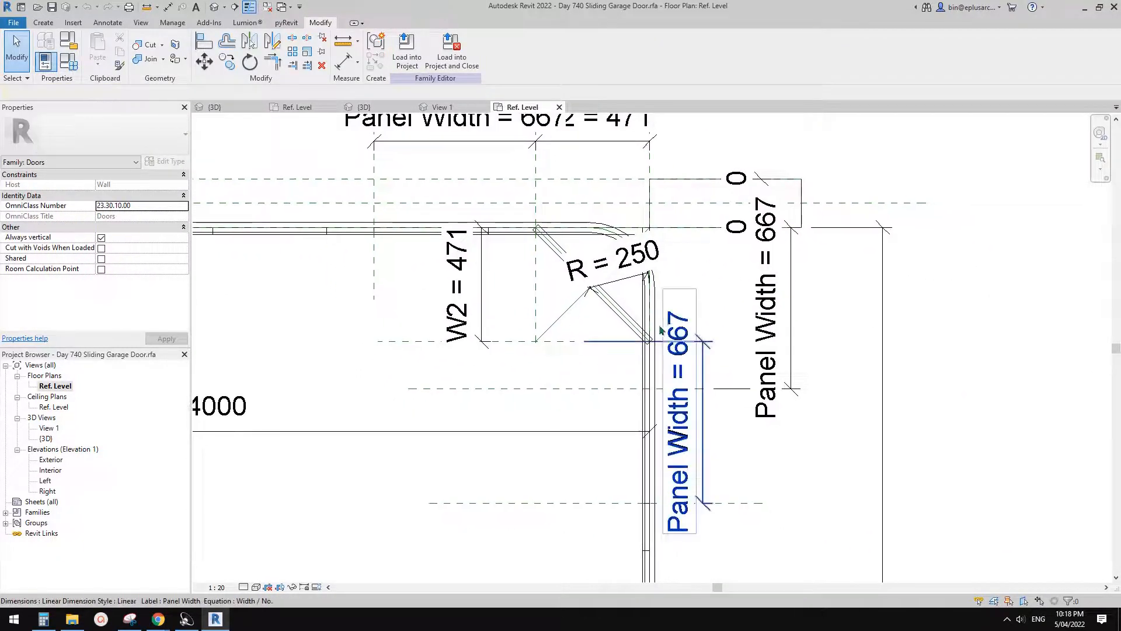
left_click(518, 331)
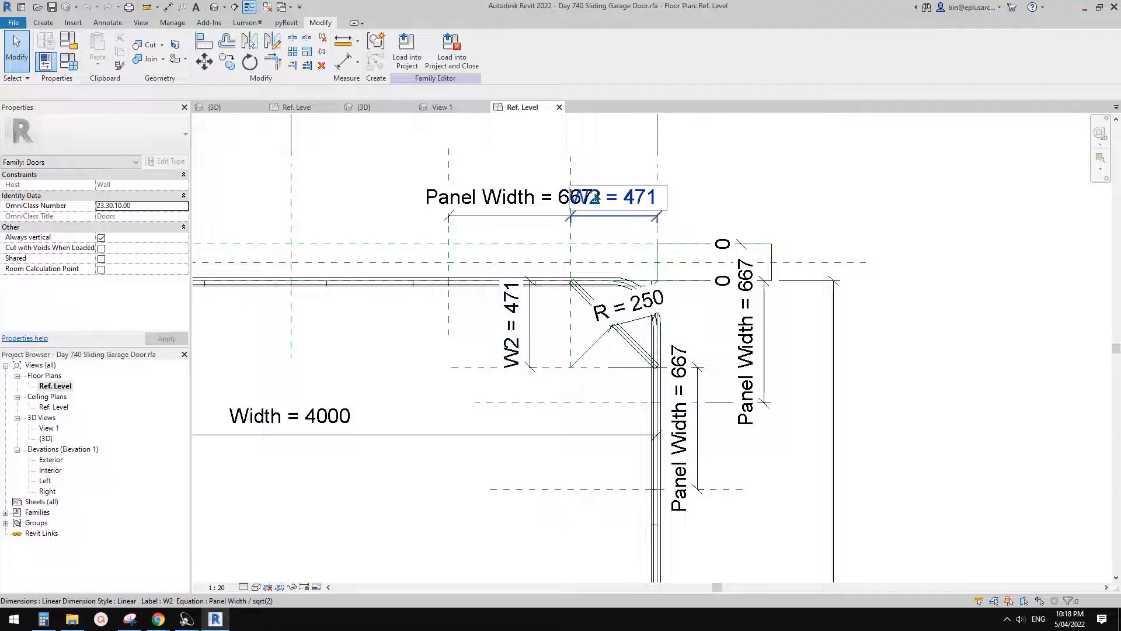
scroll(590, 376, "up", 3)
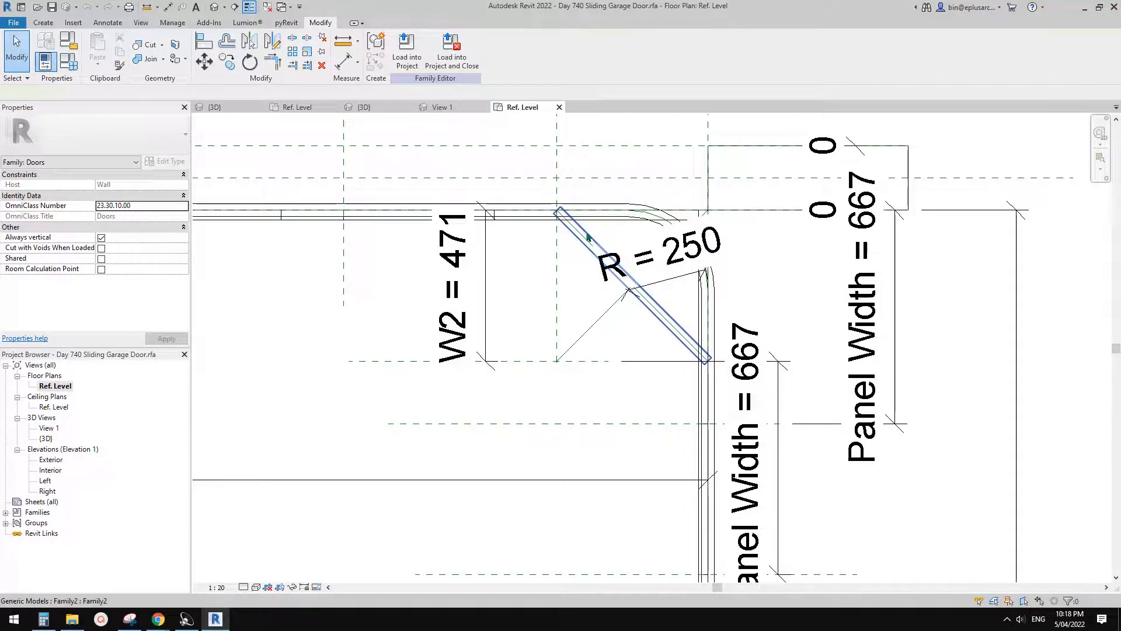
- Examine the alignment locks on the diagonal panel and on the diagonal reference line crossing its centre
left_click(588, 236)
scroll(613, 269, "up", 3)
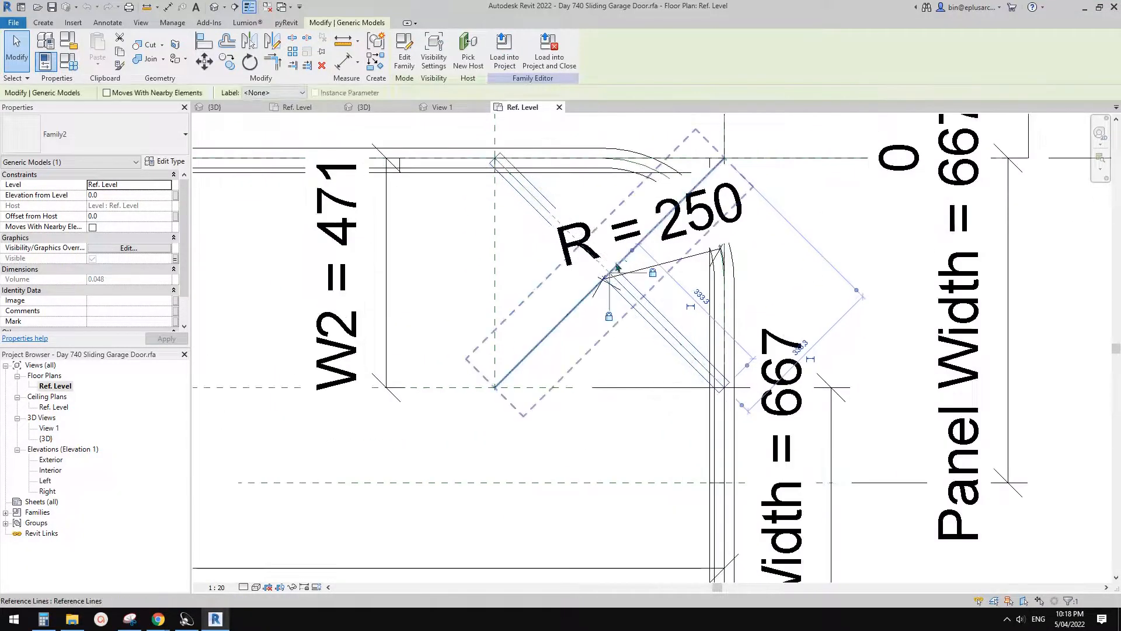
scroll(606, 350, "down", 2)
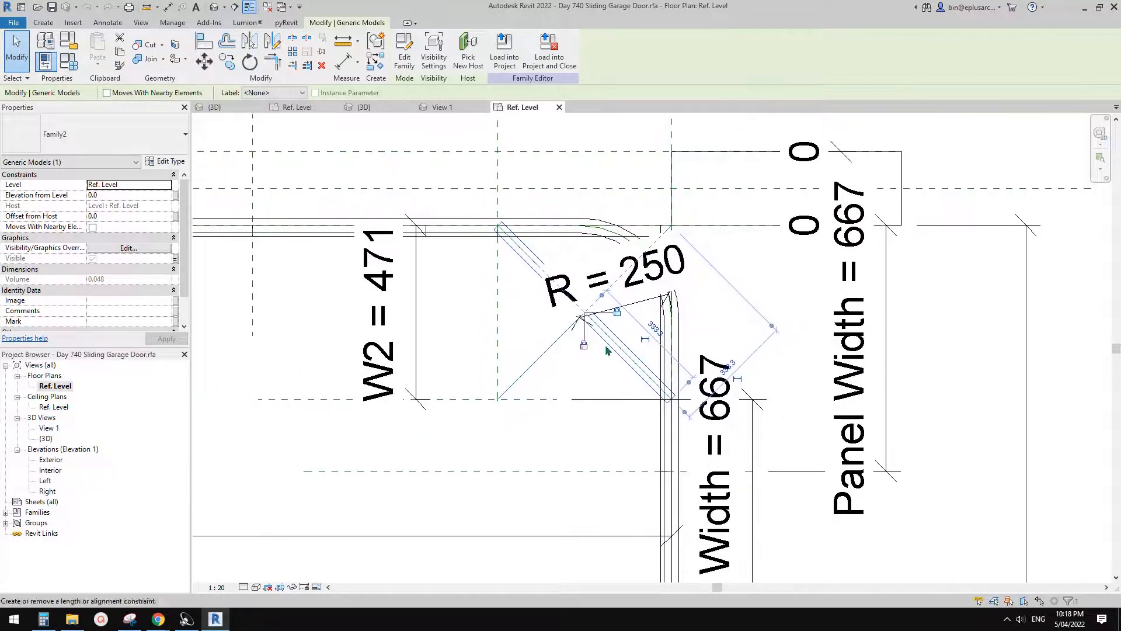
key("Escape")
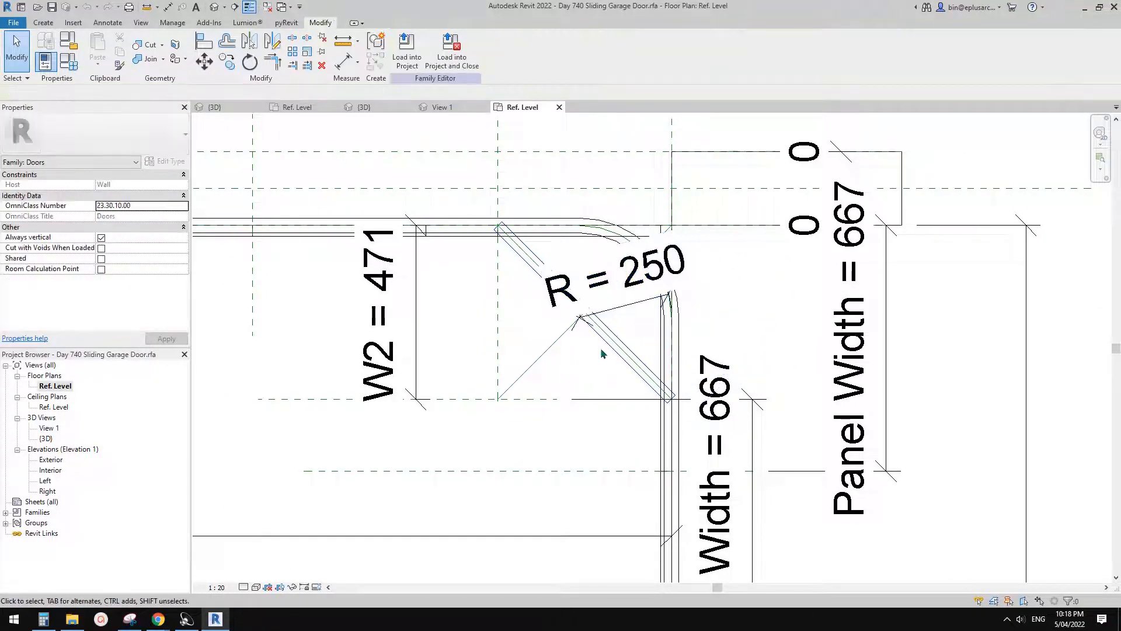
left_click(543, 353)
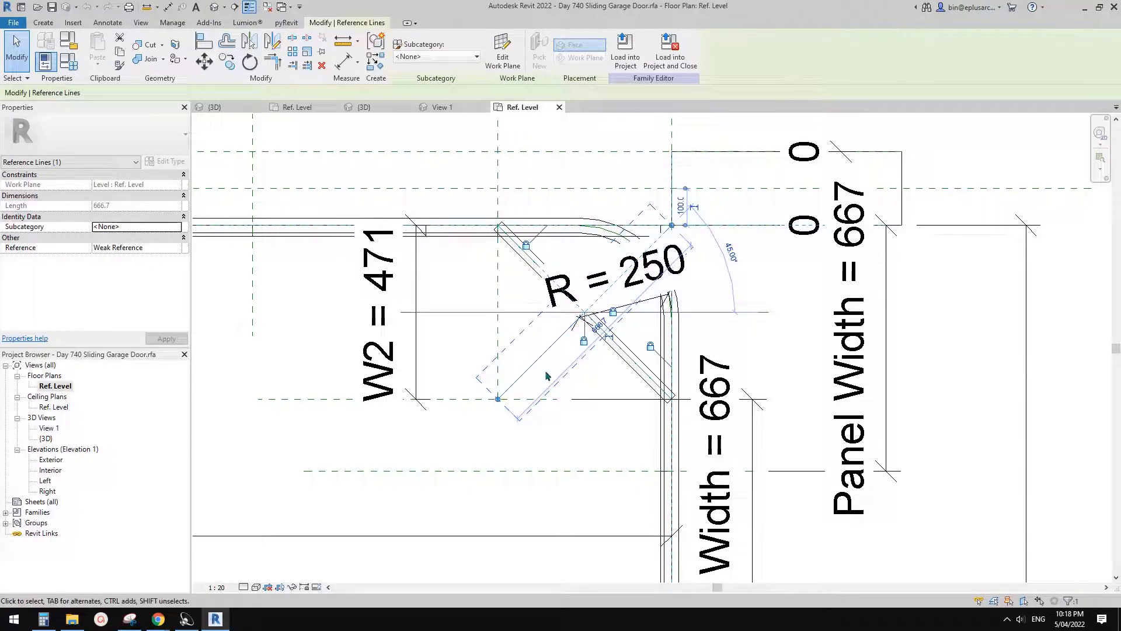
middle_click_drag(547, 376, 692, 333)
key("Escape")
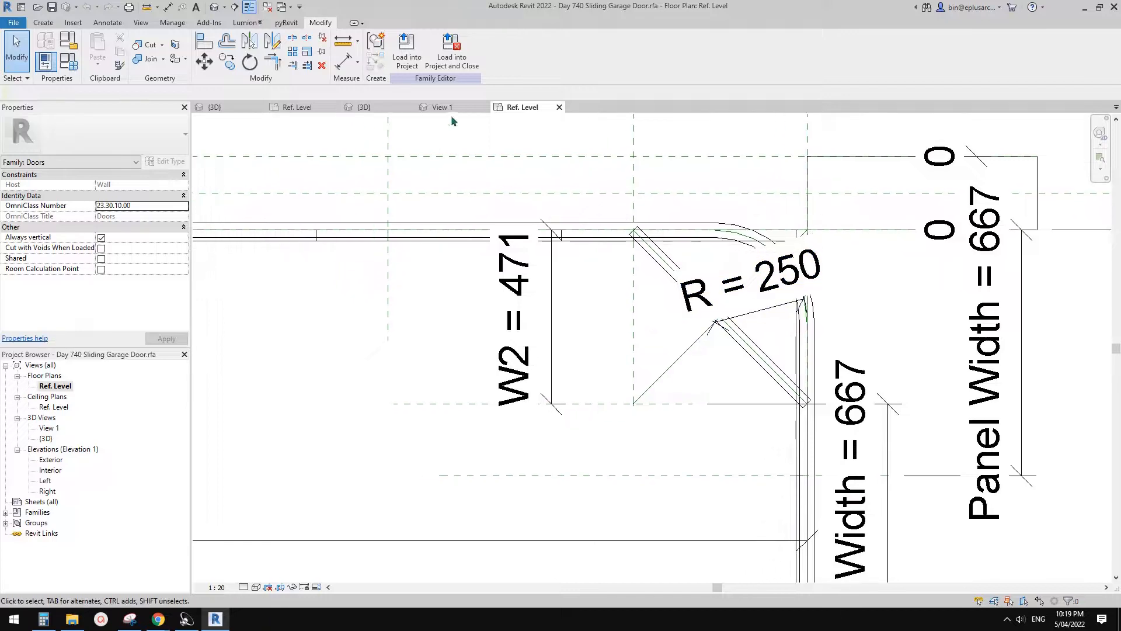
- Close the Day 740 Sliding Garage Door family and the project without saving, returning to the 20220403 family's Ref. Level plan
left_click(559, 108)
left_click(484, 108)
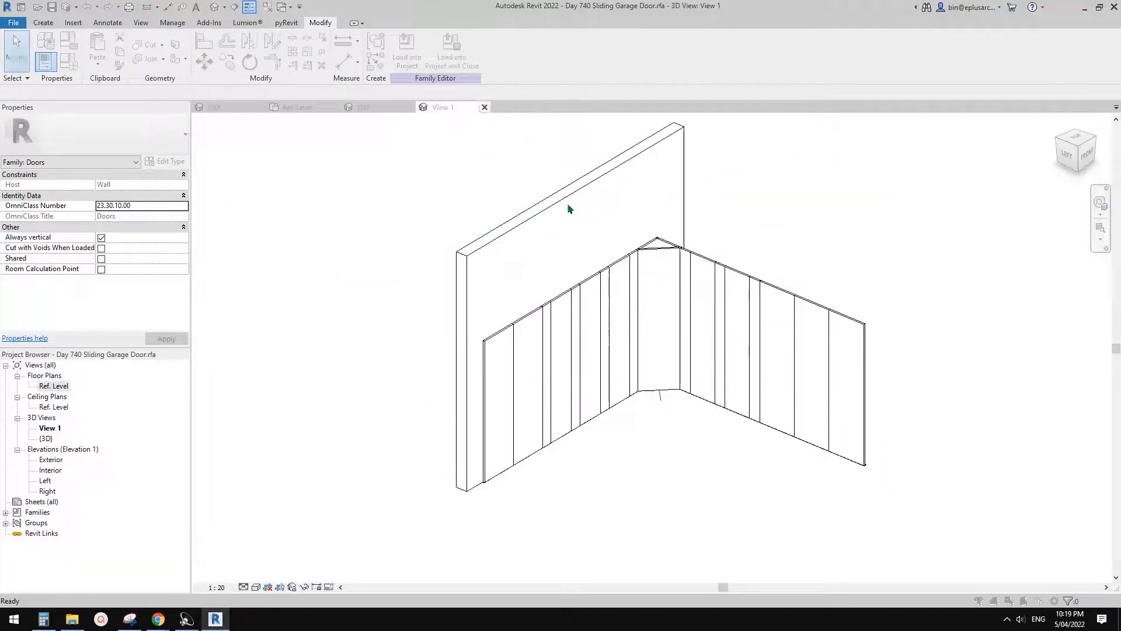
left_click(594, 311)
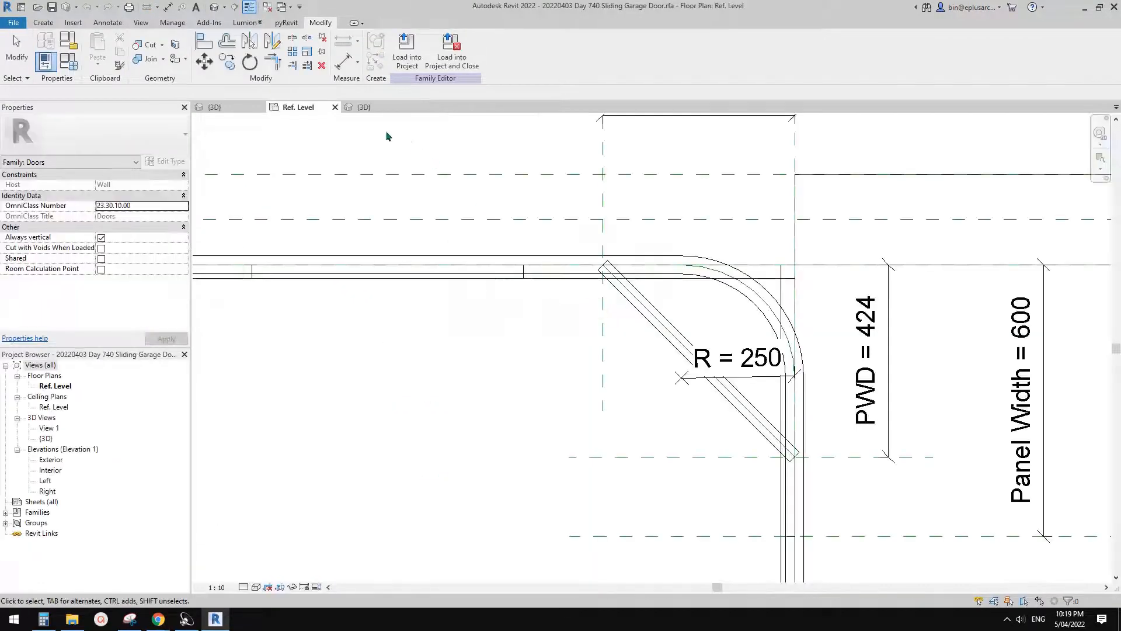
left_click(370, 110)
left_click(409, 107)
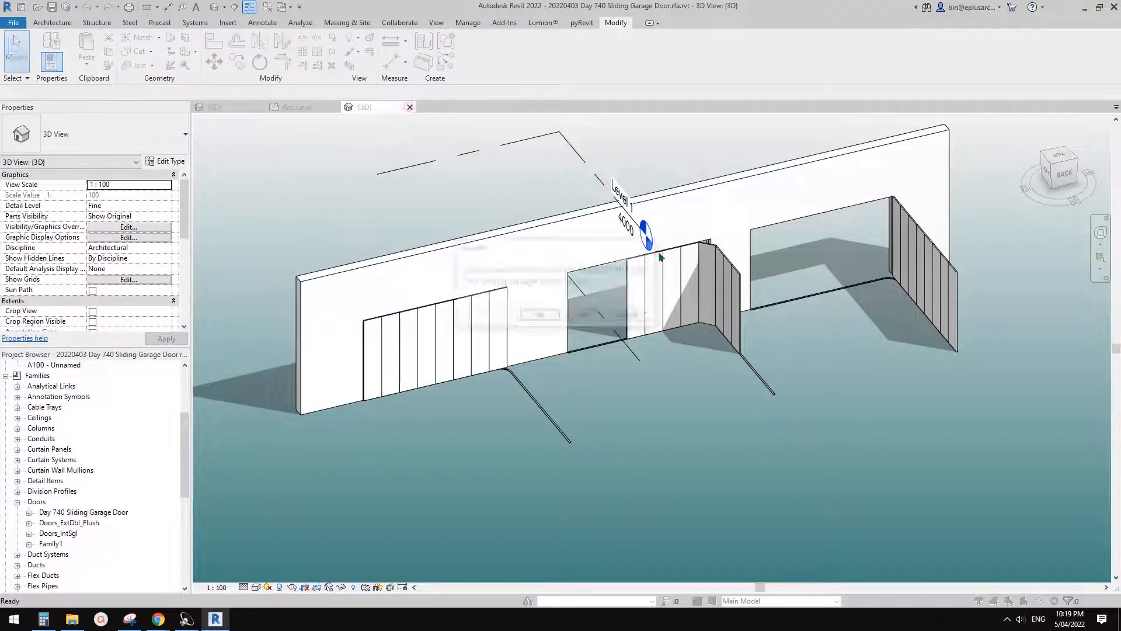
left_click(603, 316)
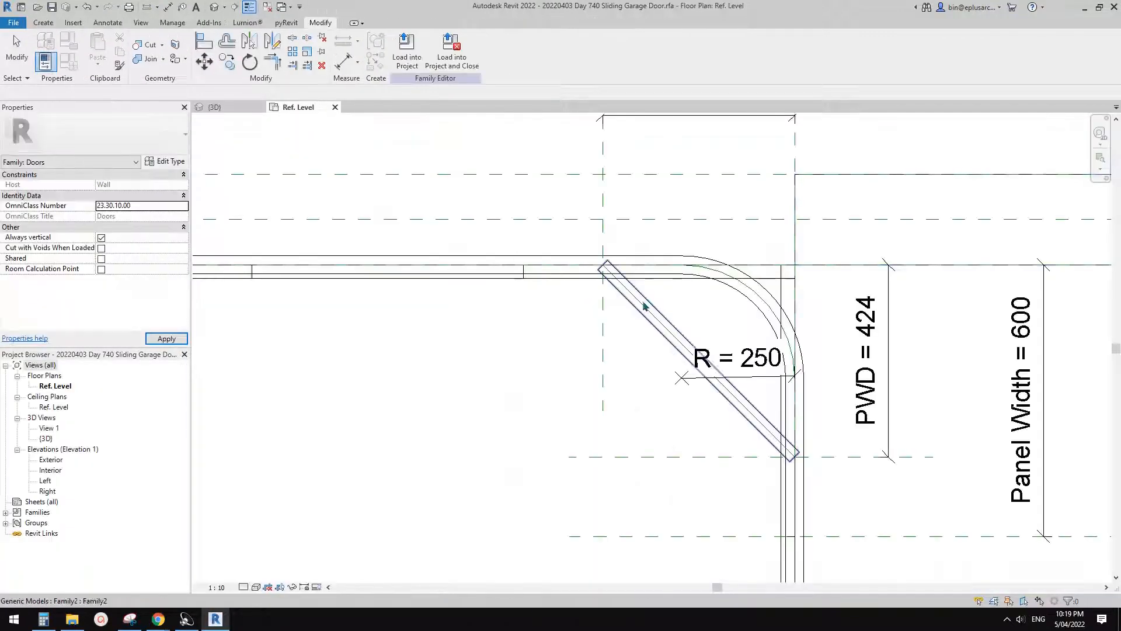
- Draw a diagonal reference line from the crossing of the inner PWD reference planes to the outer corner of the track
scroll(637, 345, "up", 3)
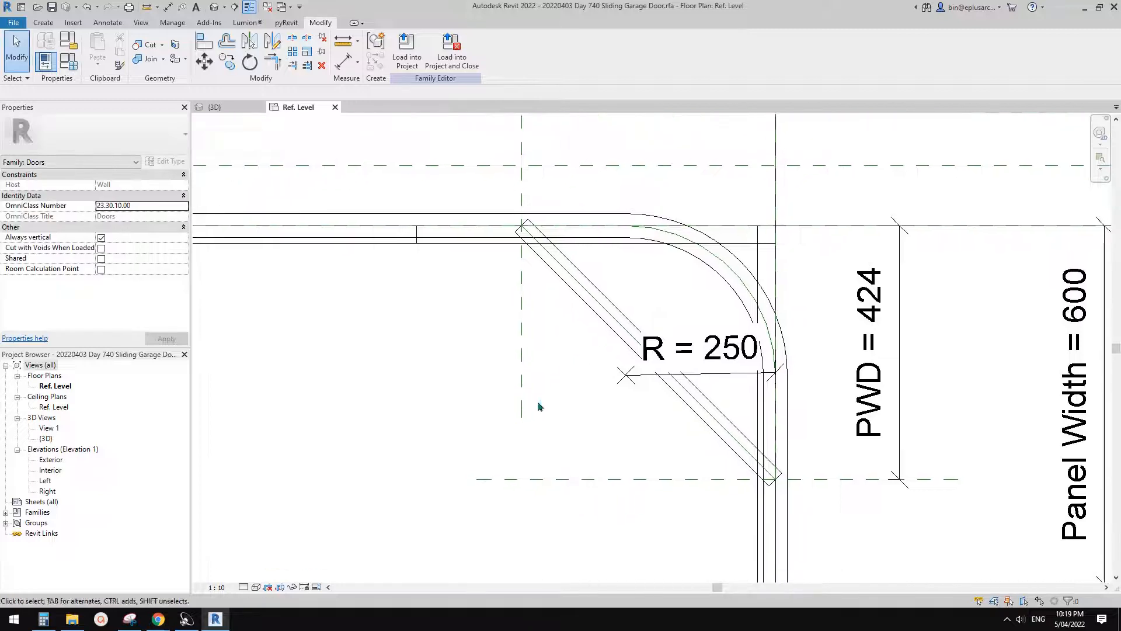
middle_click_drag(520, 414, 537, 401)
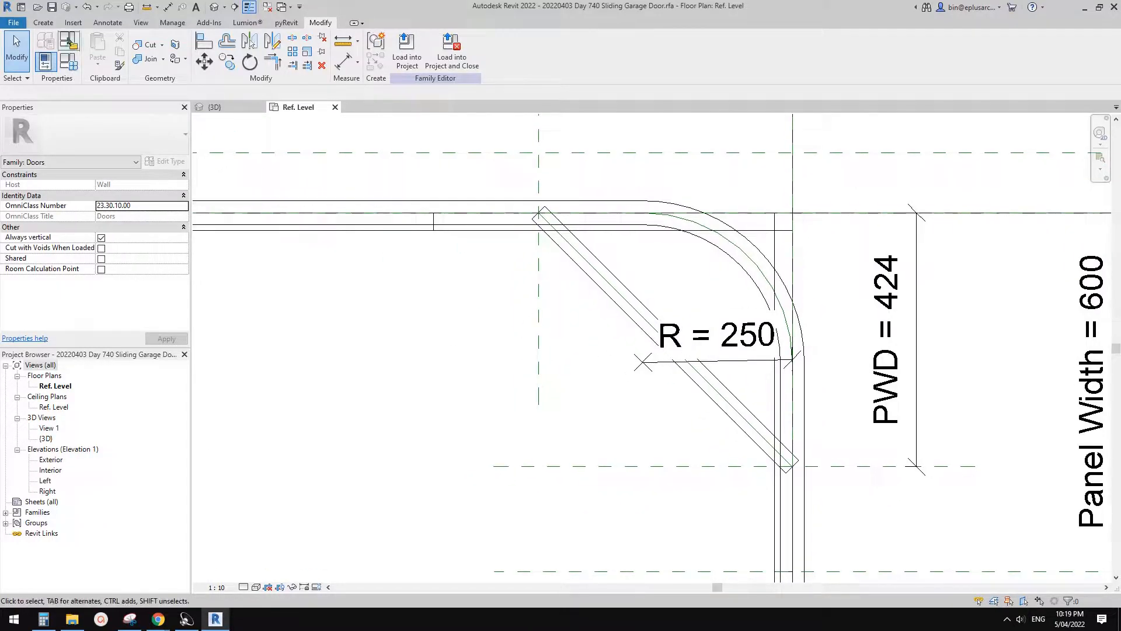
left_click(43, 22)
left_click(628, 48)
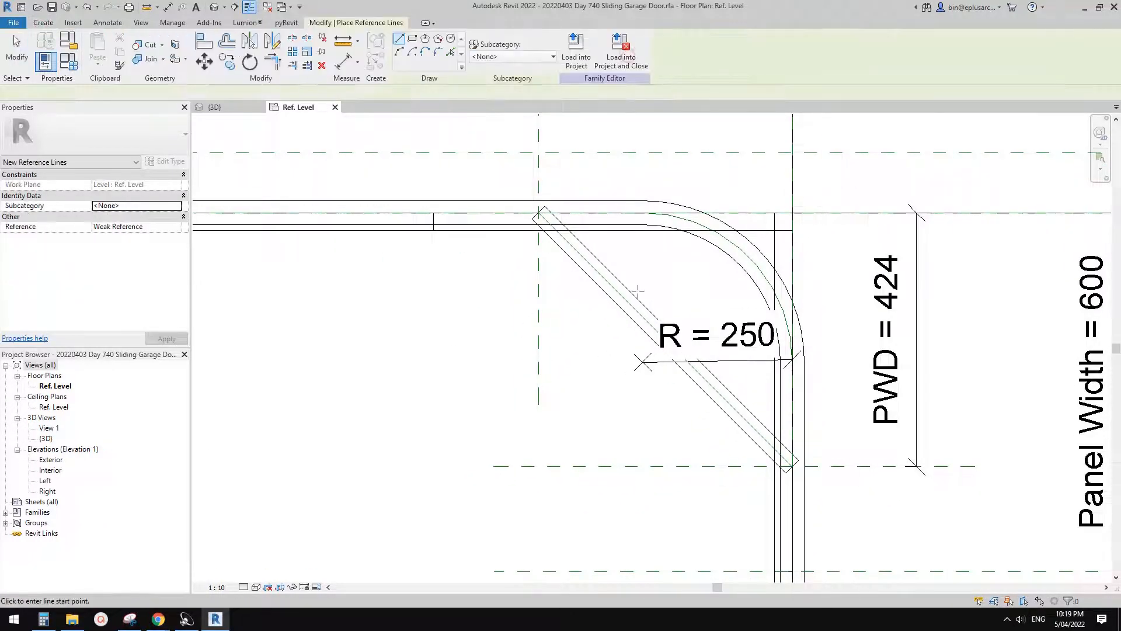
left_click(538, 466)
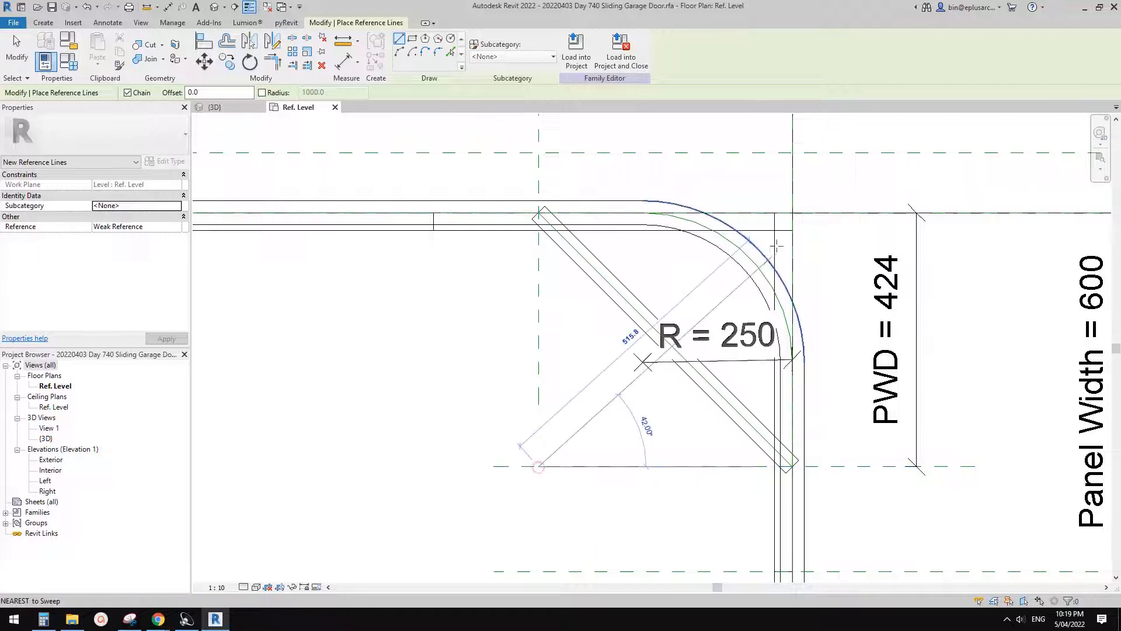
left_click(779, 286)
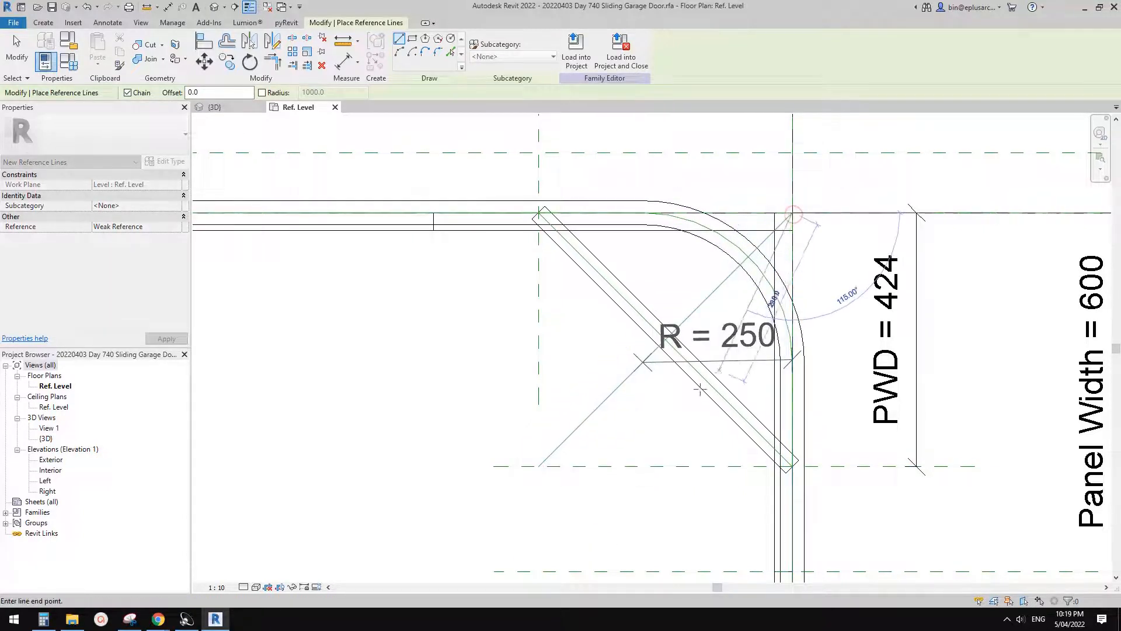
key("Escape")
key("Escape")
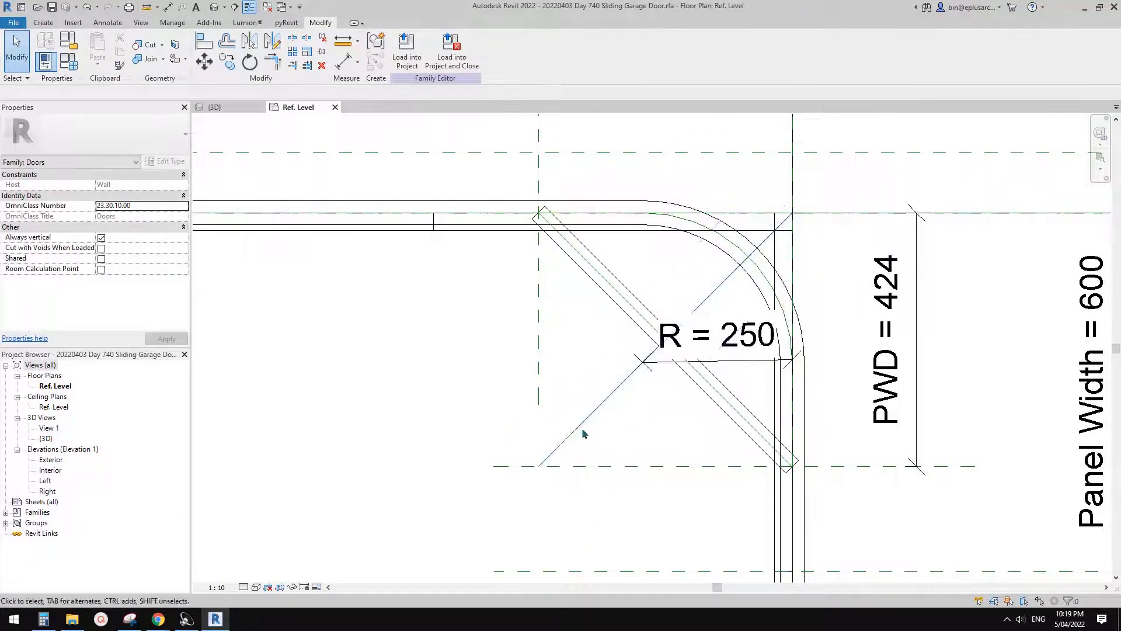
- Align and lock the reference line's inner endpoint to both the vertical and horizontal PWD reference planes
middle_click_drag(585, 433, 595, 409)
key("a")
key("l")
left_click(548, 340)
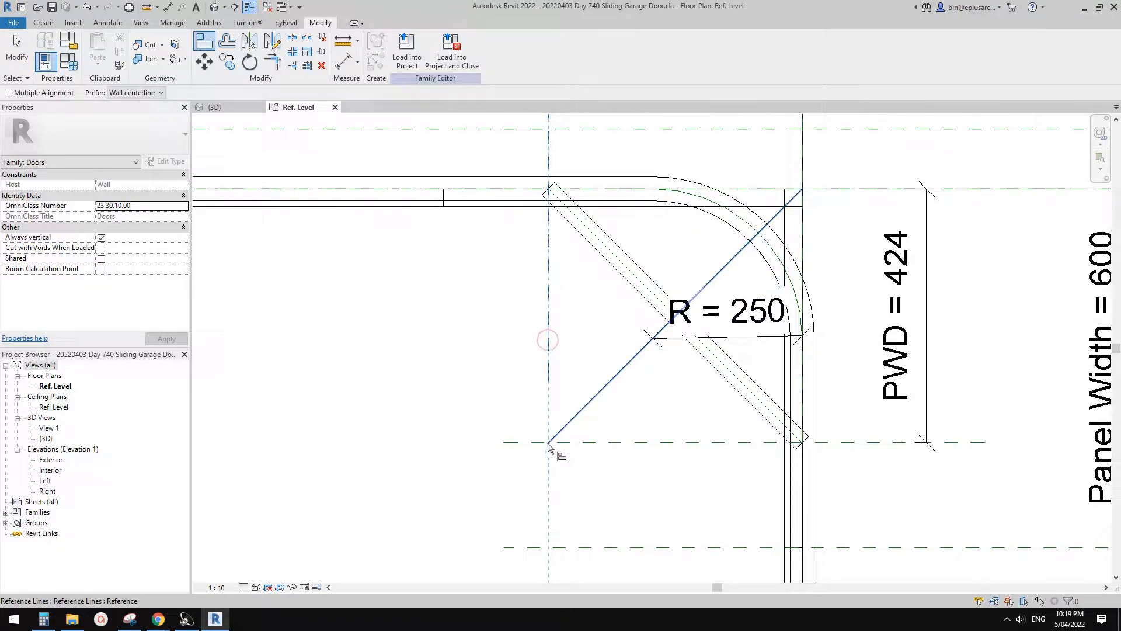
left_click(548, 444)
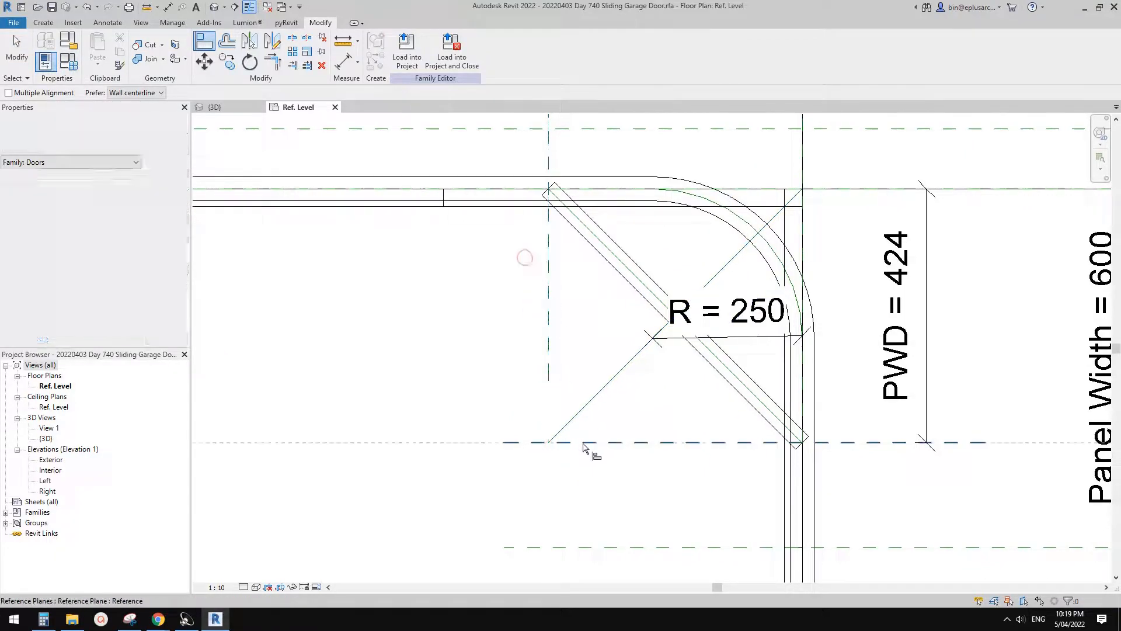
left_click(582, 443)
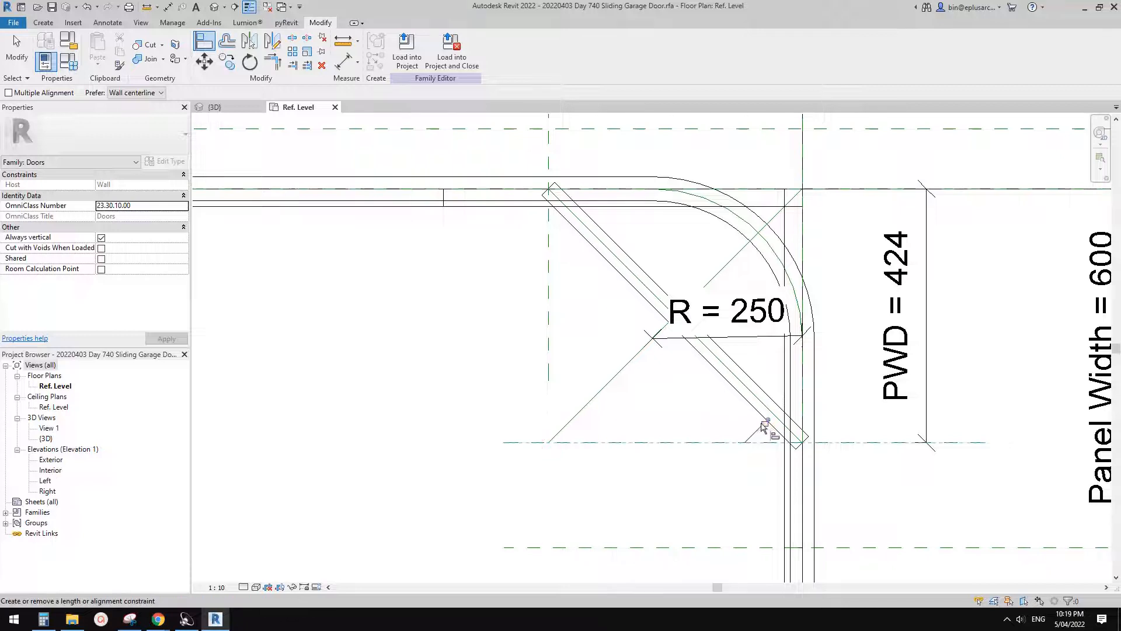
middle_click_drag(766, 414, 743, 413)
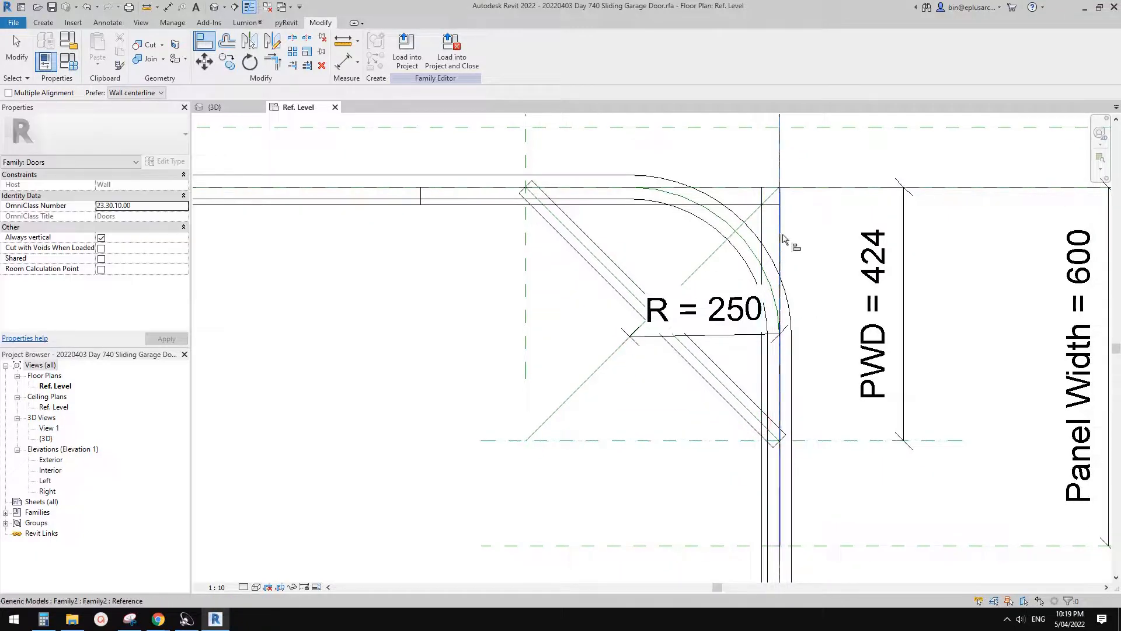
- Align and lock the reference line's outer endpoint to the vertical and horizontal reference planes meeting at the corner
left_click(780, 188)
left_click(760, 256)
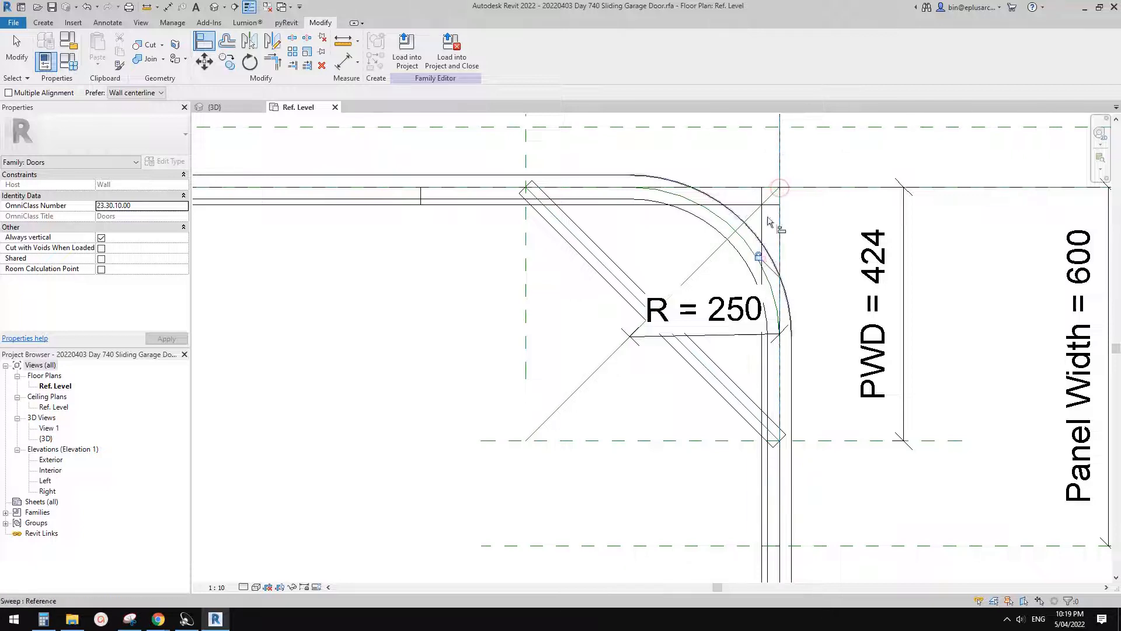
left_click(819, 188)
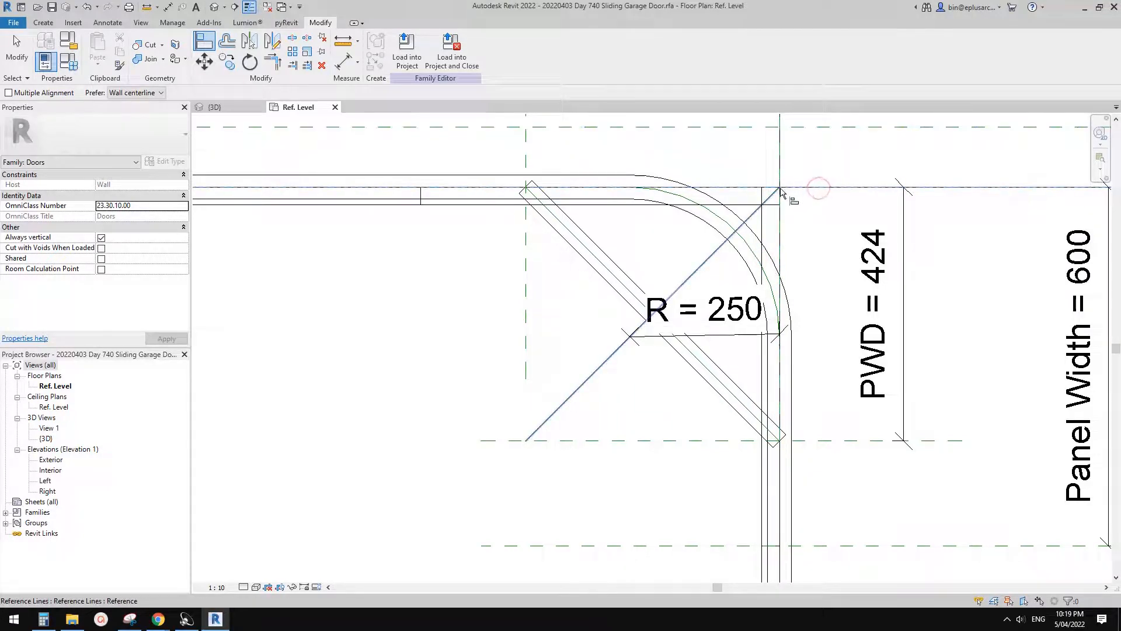
key("Tab")
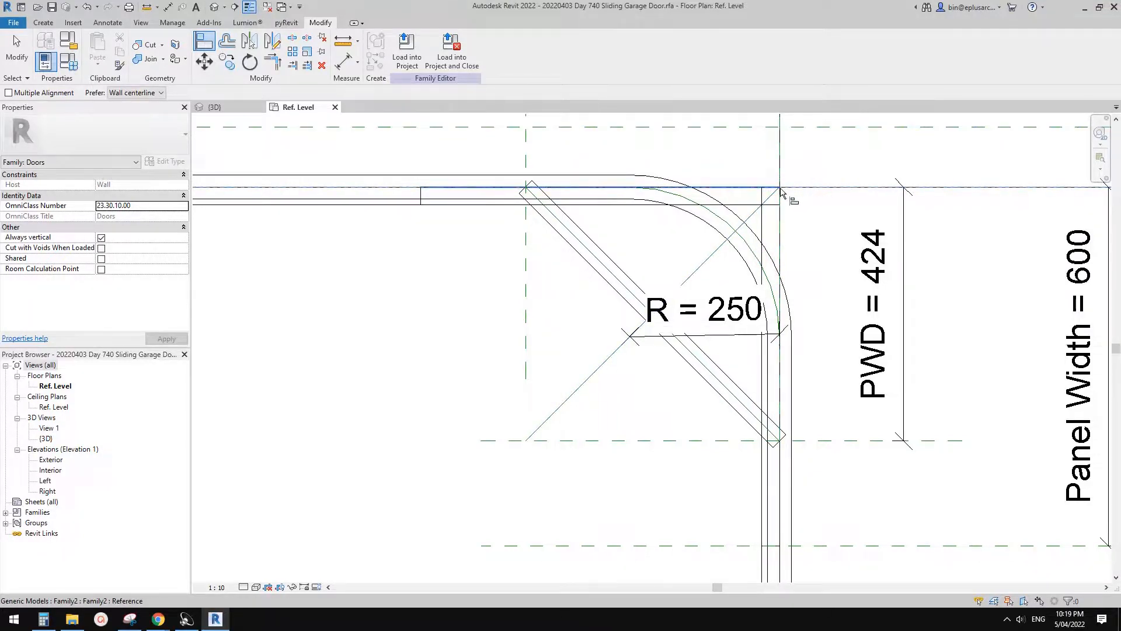
key("Tab")
key("Tab")
left_click(780, 188)
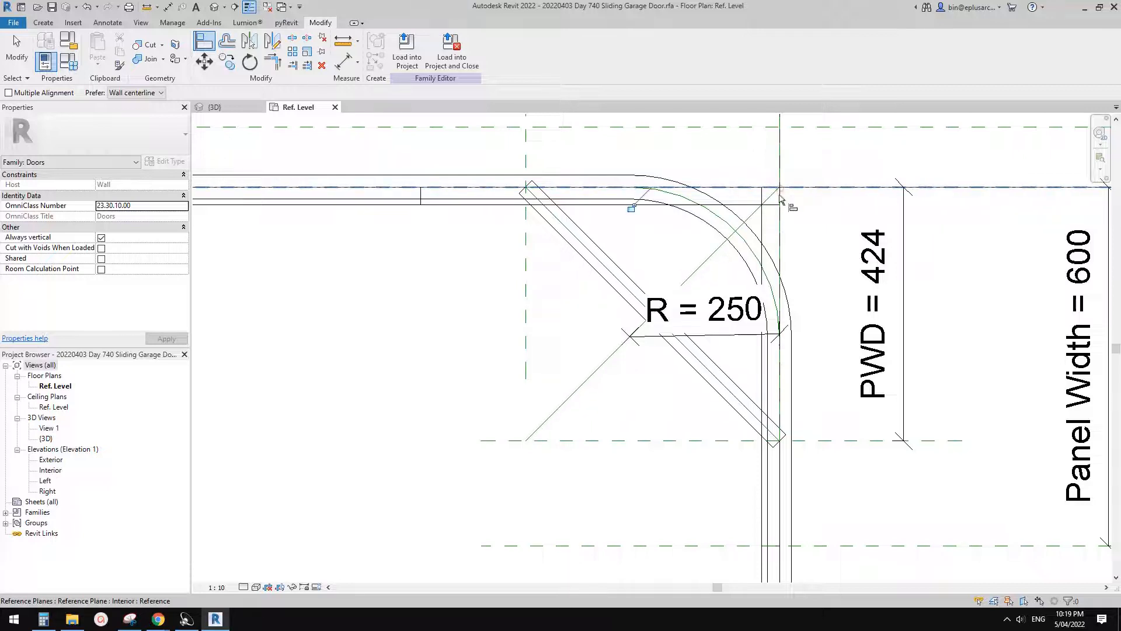
left_click(631, 207)
middle_click_drag(711, 302, 783, 296)
key("Escape")
key("Escape")
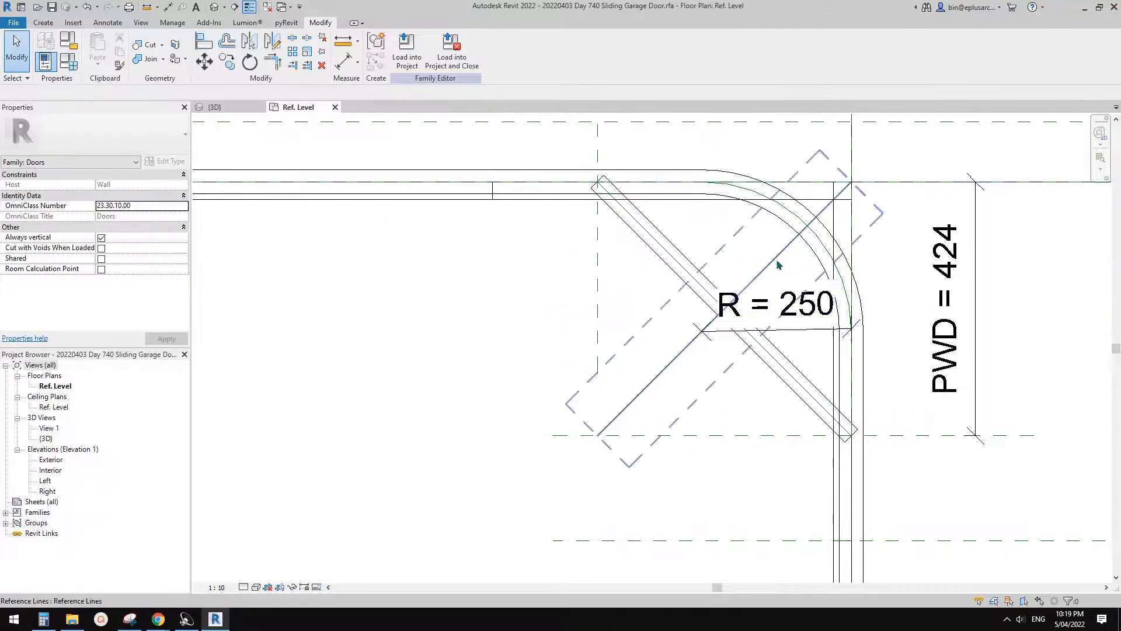
- Align the diagonal corner panel's Center (Left/Right) to the new diagonal reference line and lock it
key("a")
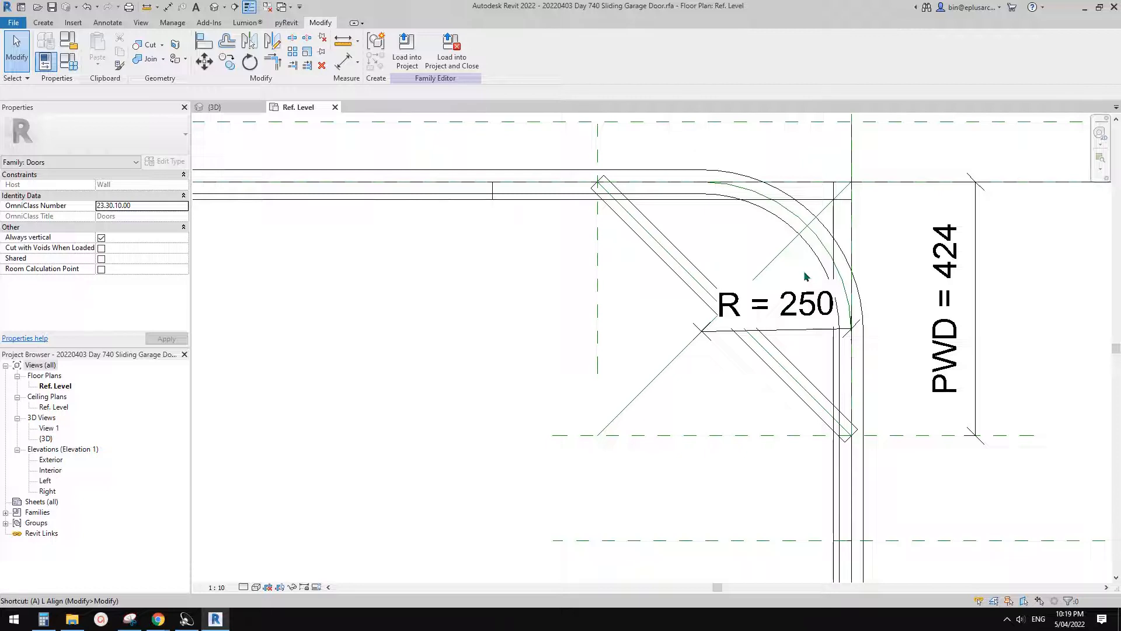
key("l")
left_click(775, 261)
scroll(733, 312, "up", 3)
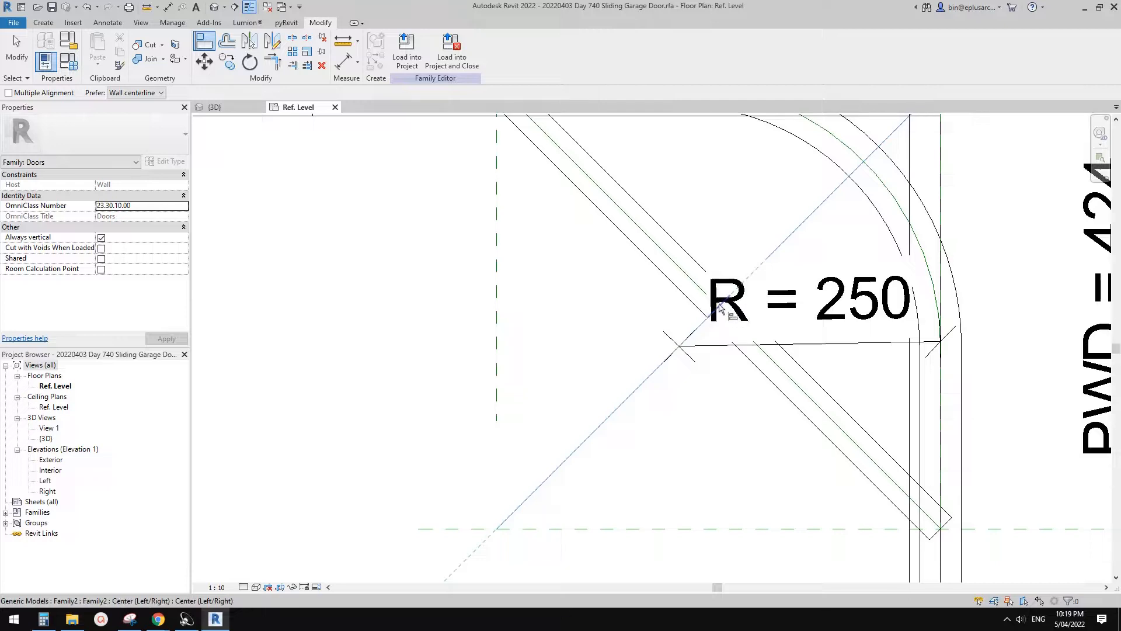
left_click(720, 308)
scroll(704, 346, "down", 1)
left_click(703, 350)
scroll(747, 346, "down", 4)
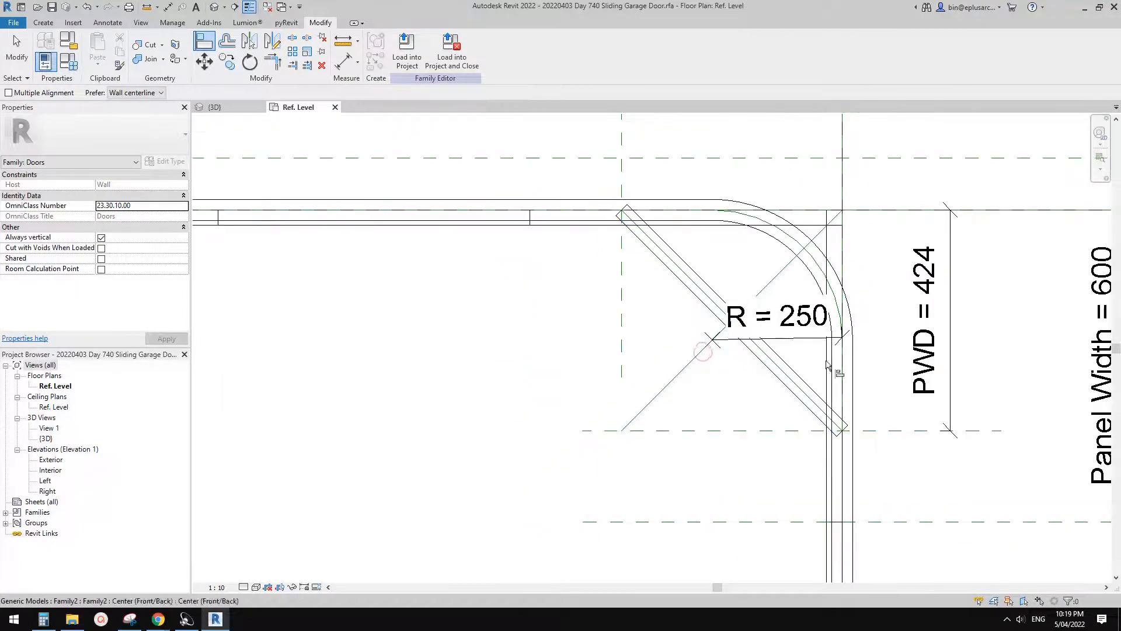
scroll(987, 270, "down", 3)
key("Escape")
key("Escape")
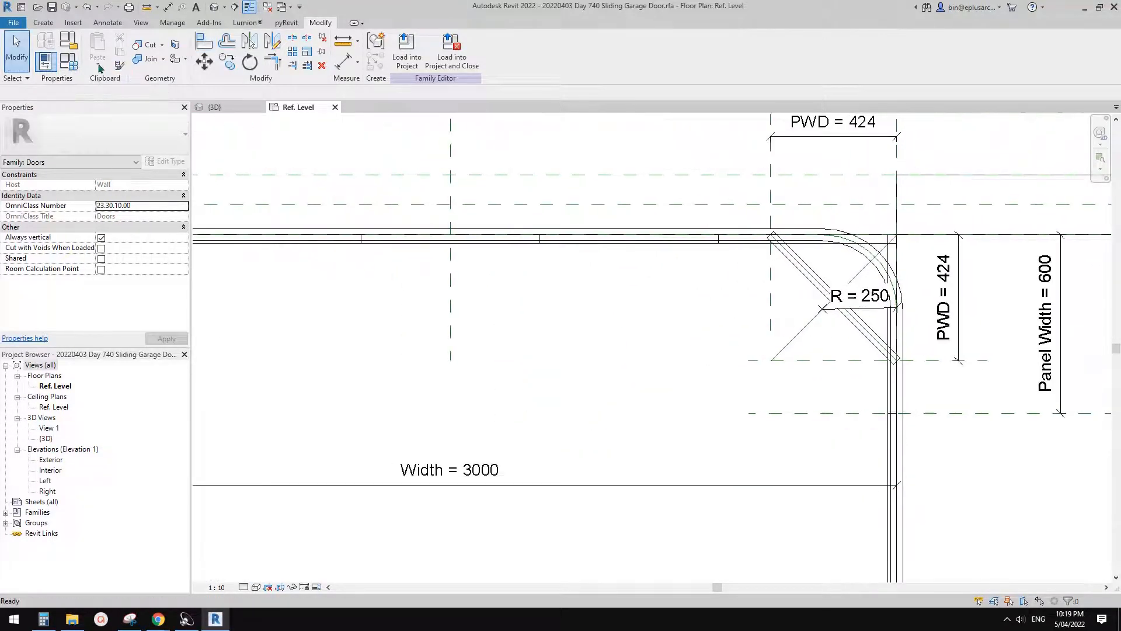
- Flex the family by applying No. values of 6 and 7, and restore the value to 5
left_click(68, 65)
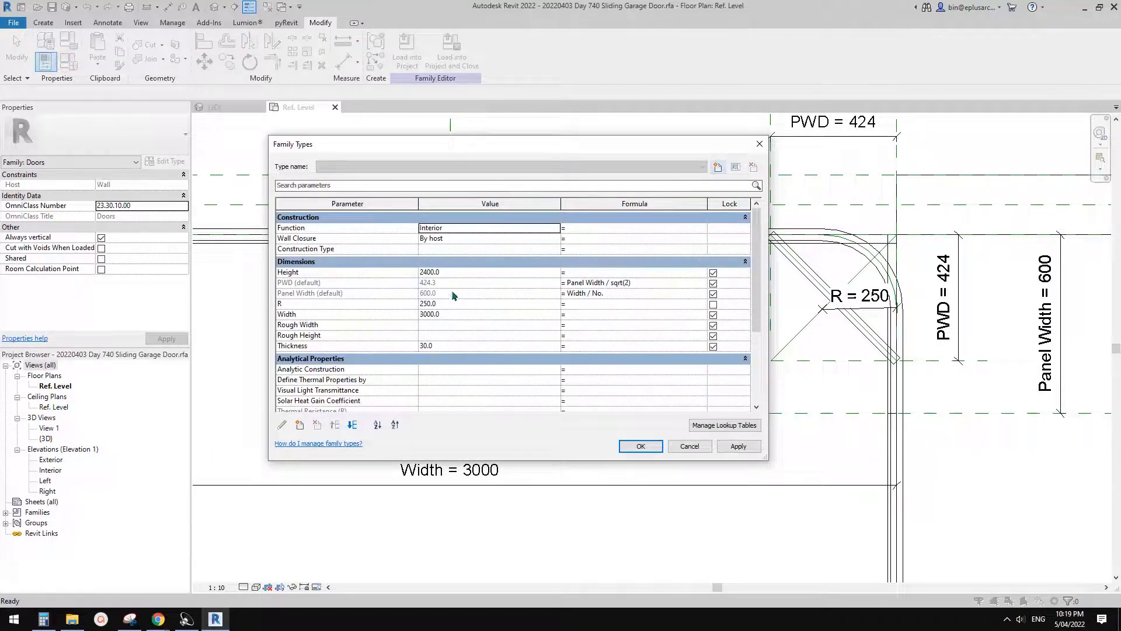
scroll(472, 368, "down", 5)
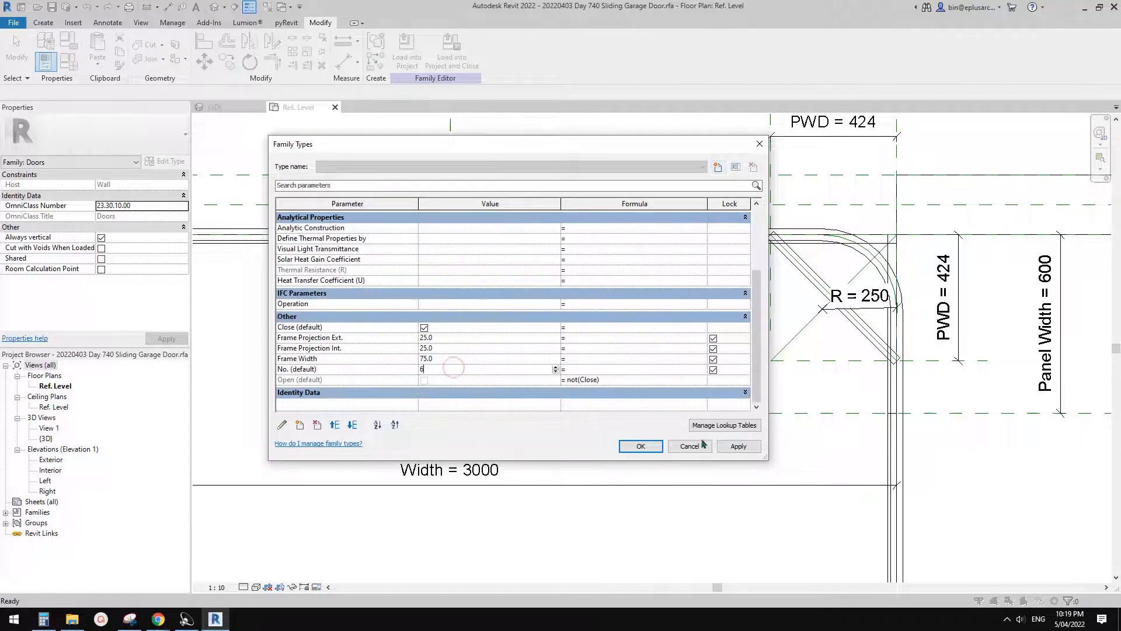
left_click_drag(578, 142, 440, 138)
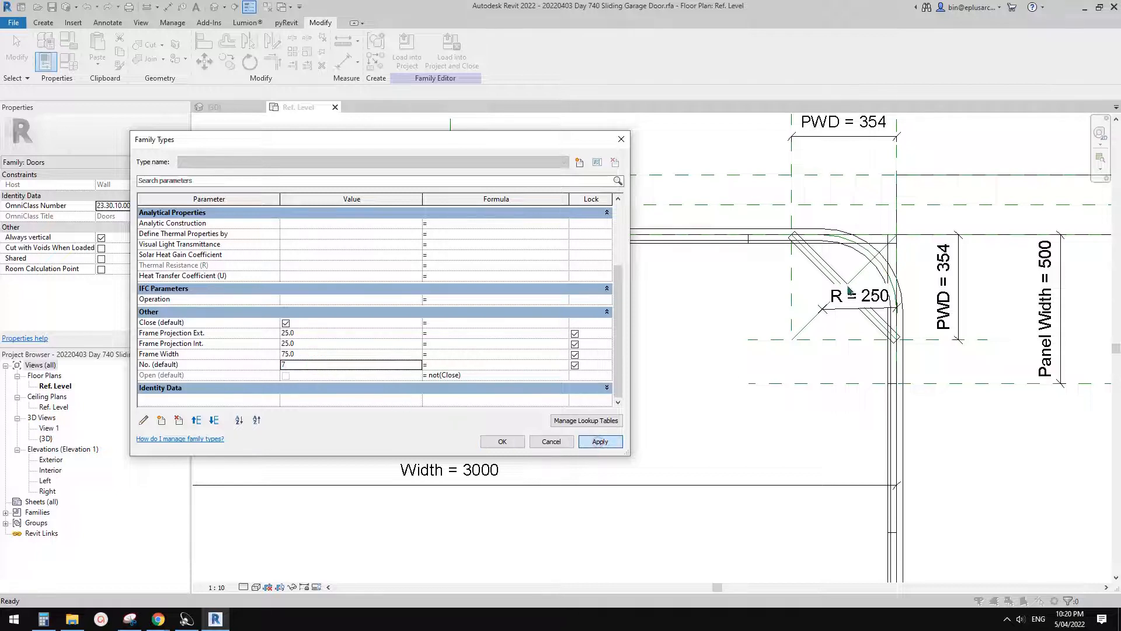
key("Return")
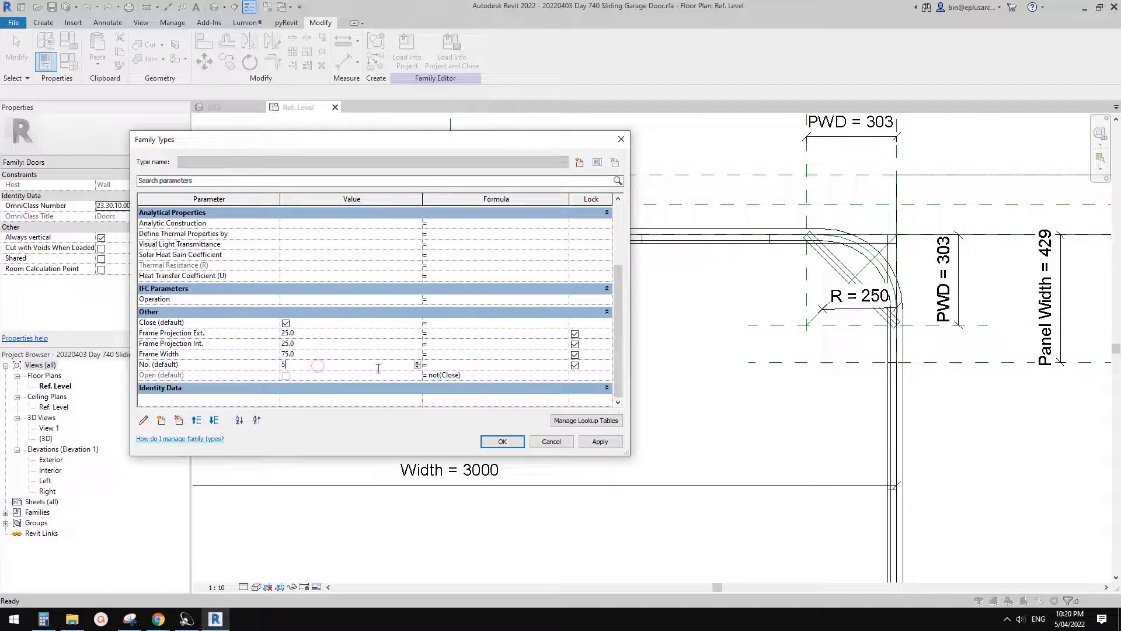
left_click(596, 440)
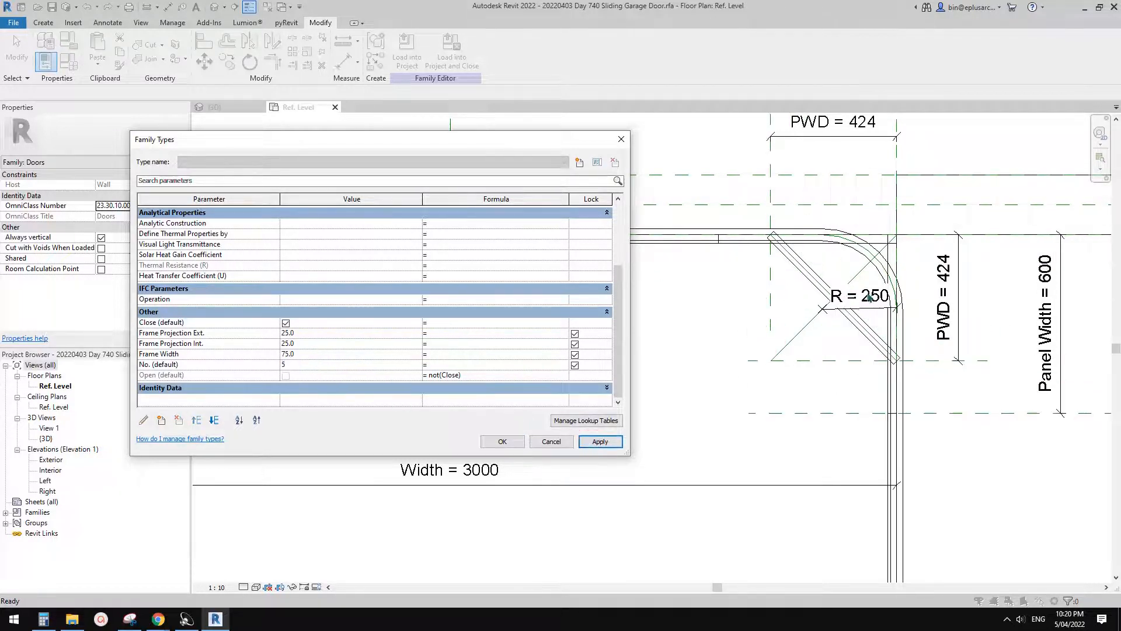
left_click(510, 443)
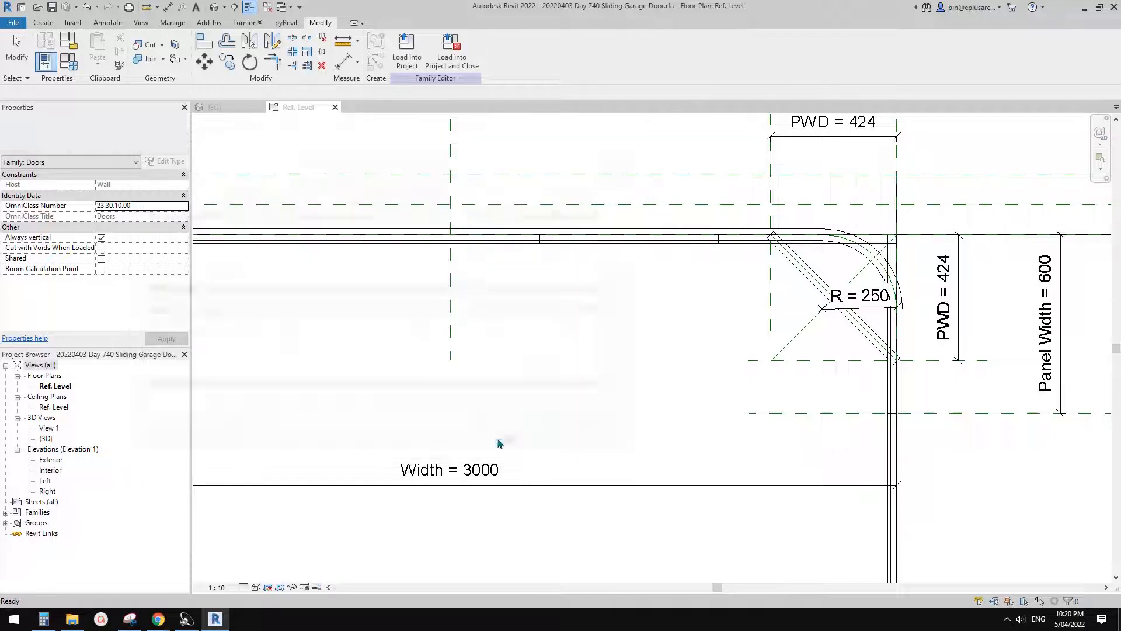
- Examine the diagonal panel's alignment locks and the layout of the door opening and track in the floor plan
left_click(786, 251)
scroll(769, 274, "down", 3)
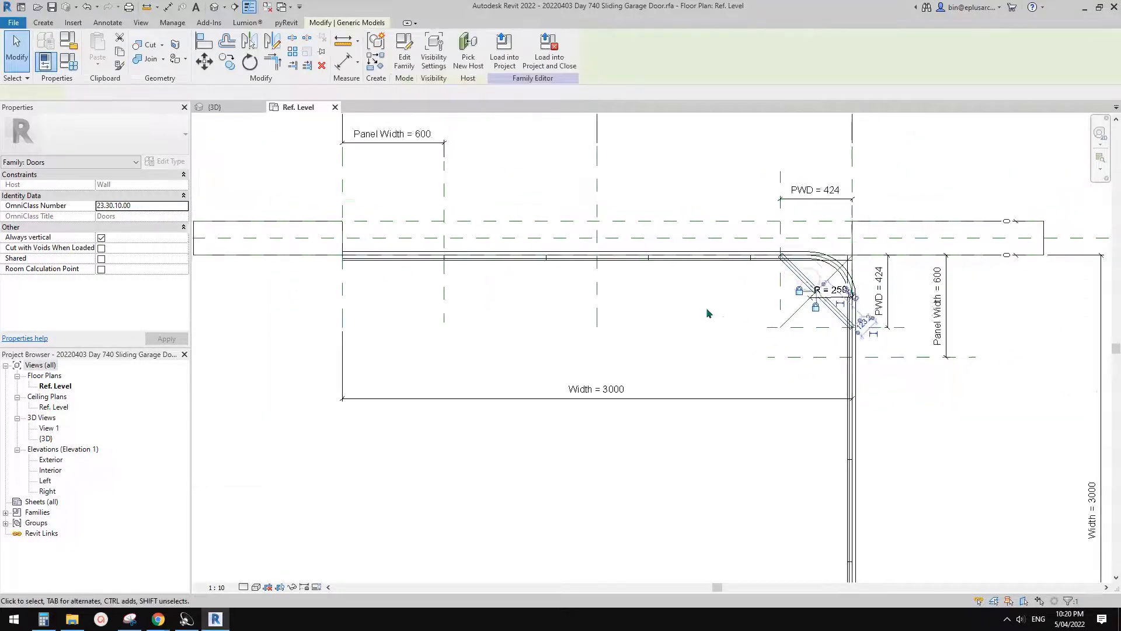
key("Escape")
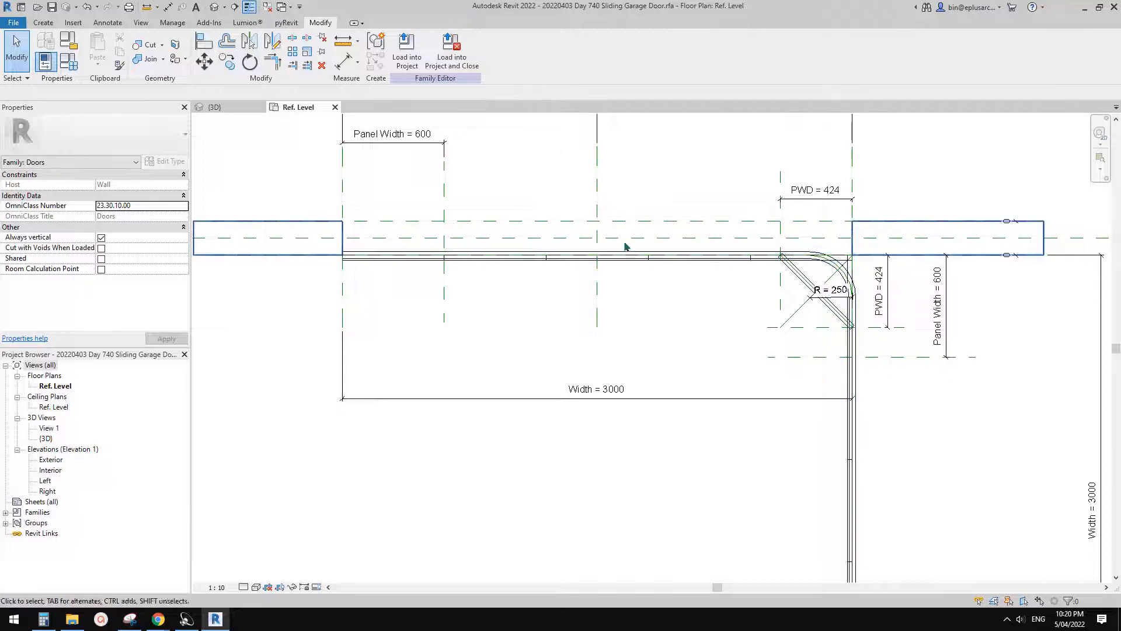
middle_click_drag(625, 243, 600, 284)
scroll(697, 283, "up", 1)
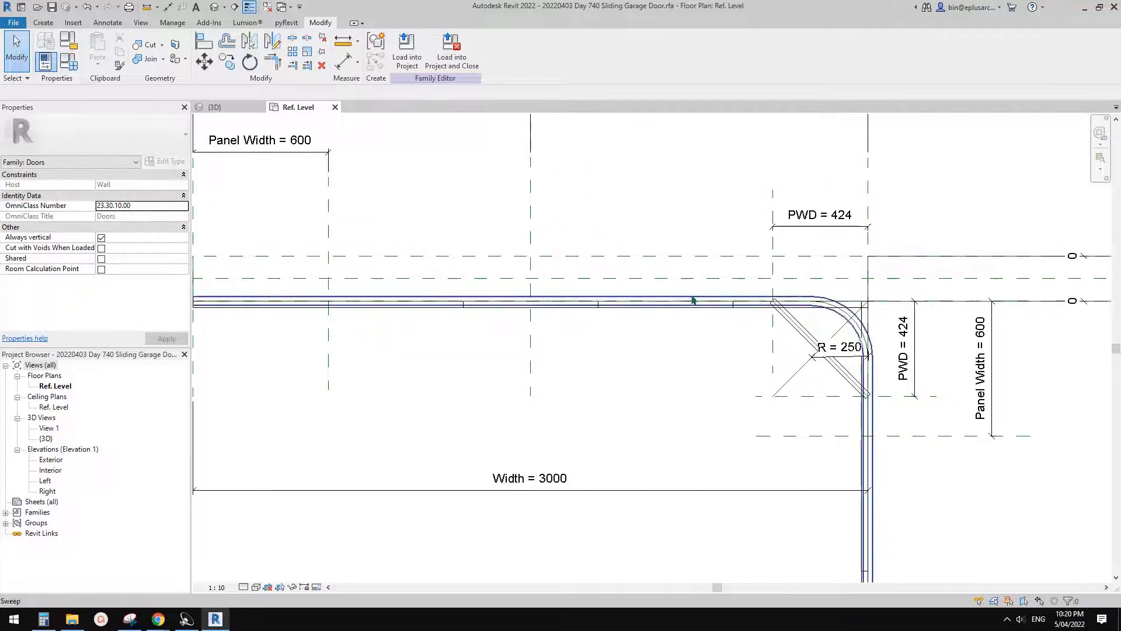
scroll(694, 294, "down", 1)
middle_click_drag(694, 291, 691, 293)
middle_click_drag(509, 225, 510, 268)
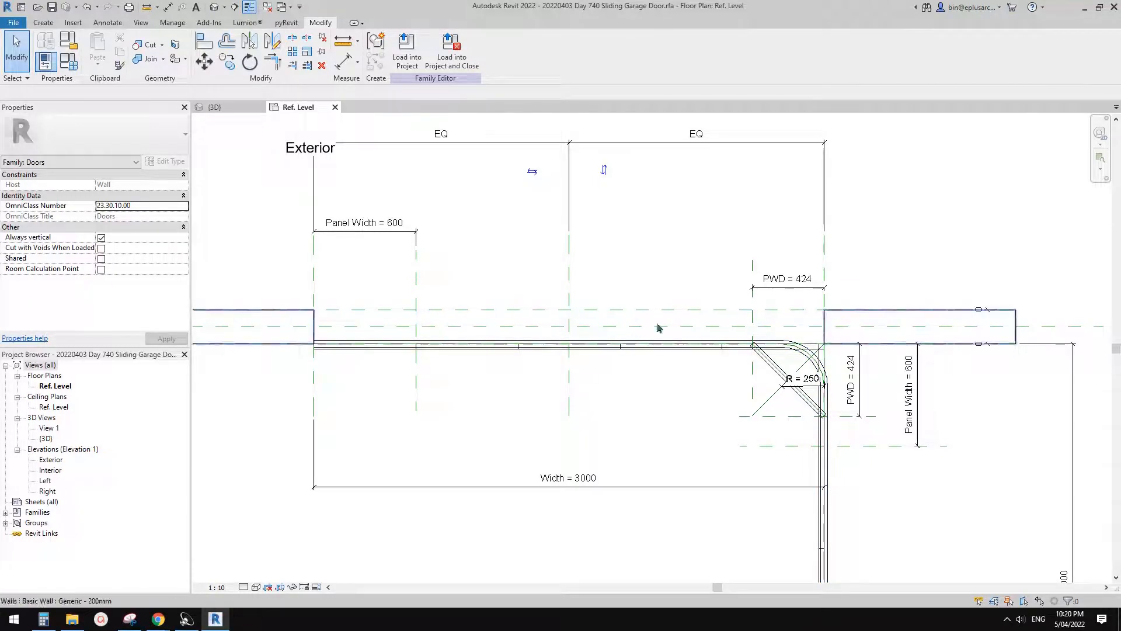
- Copy the diagonal corner panel into the empty area inside the track
middle_click_drag(729, 346, 680, 214)
scroll(768, 292, "up", 4)
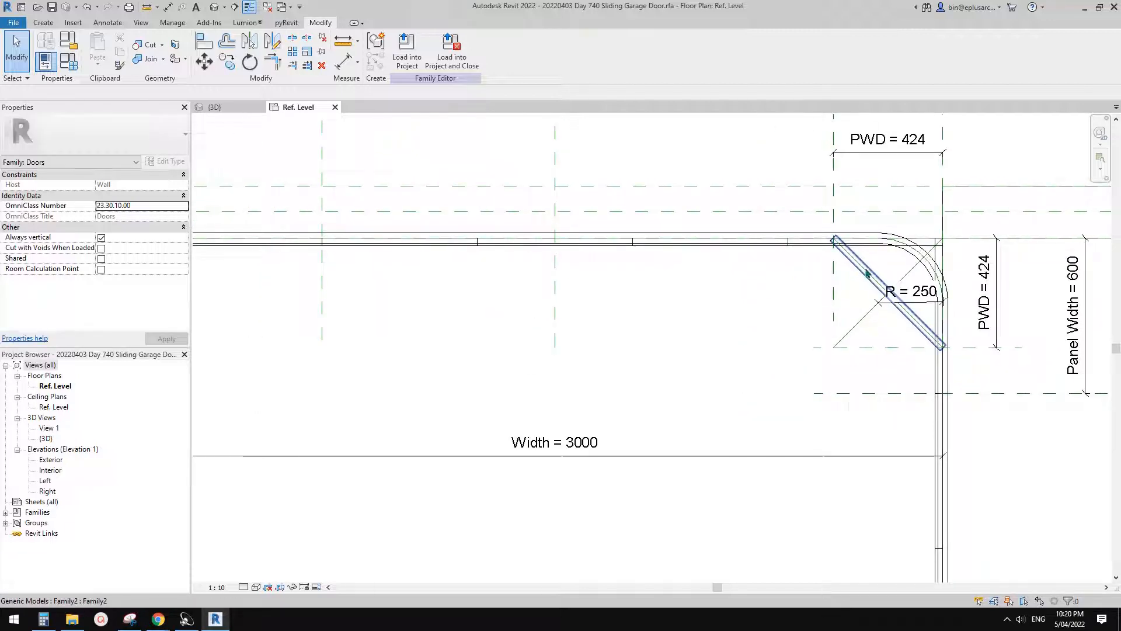
left_click(867, 273)
key("c")
key("o")
left_click(890, 290)
left_click(729, 318)
scroll(809, 275, "up", 2)
key("r")
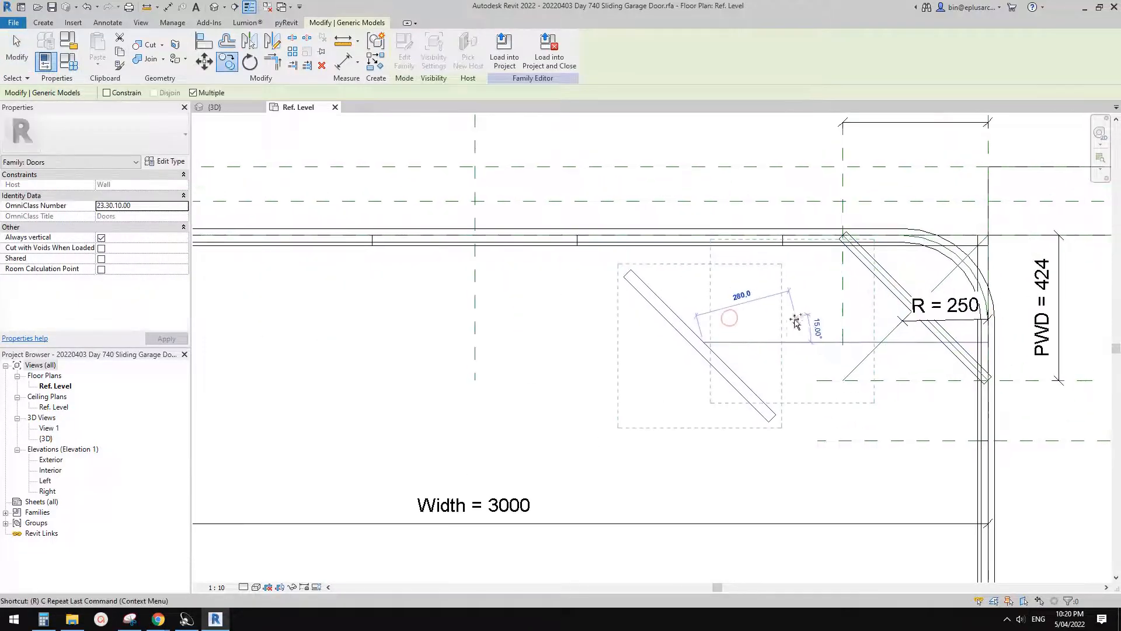
key("p")
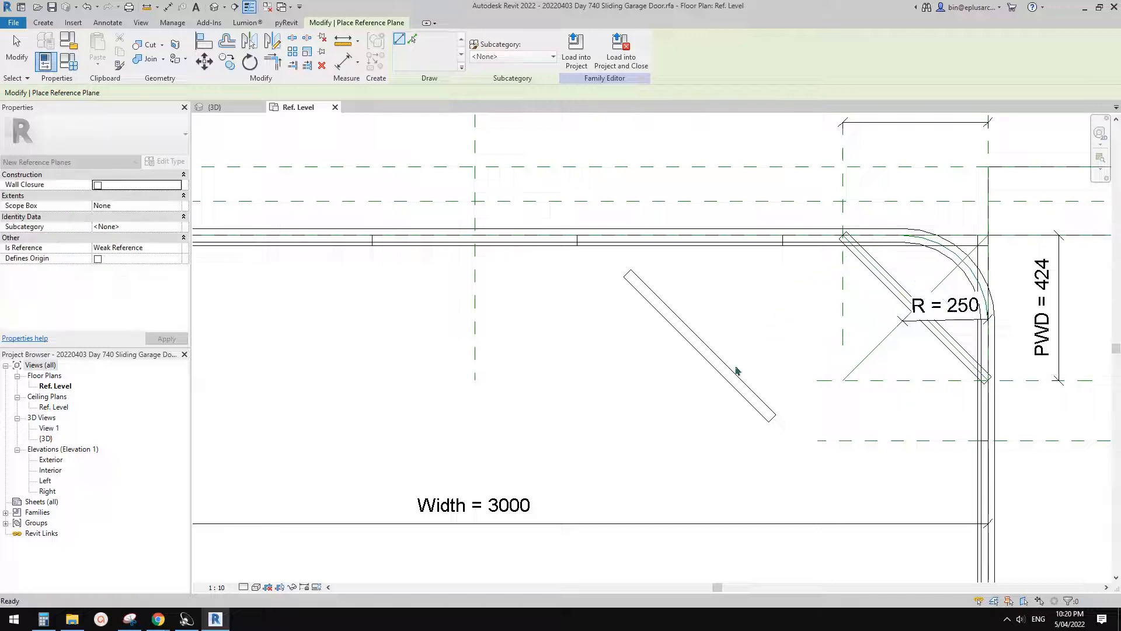
key("Escape")
- Rotate the copied panel by 45 degrees so that it lies horizontally
left_click(721, 372)
key("r")
key("o")
left_click(857, 374)
type("45")
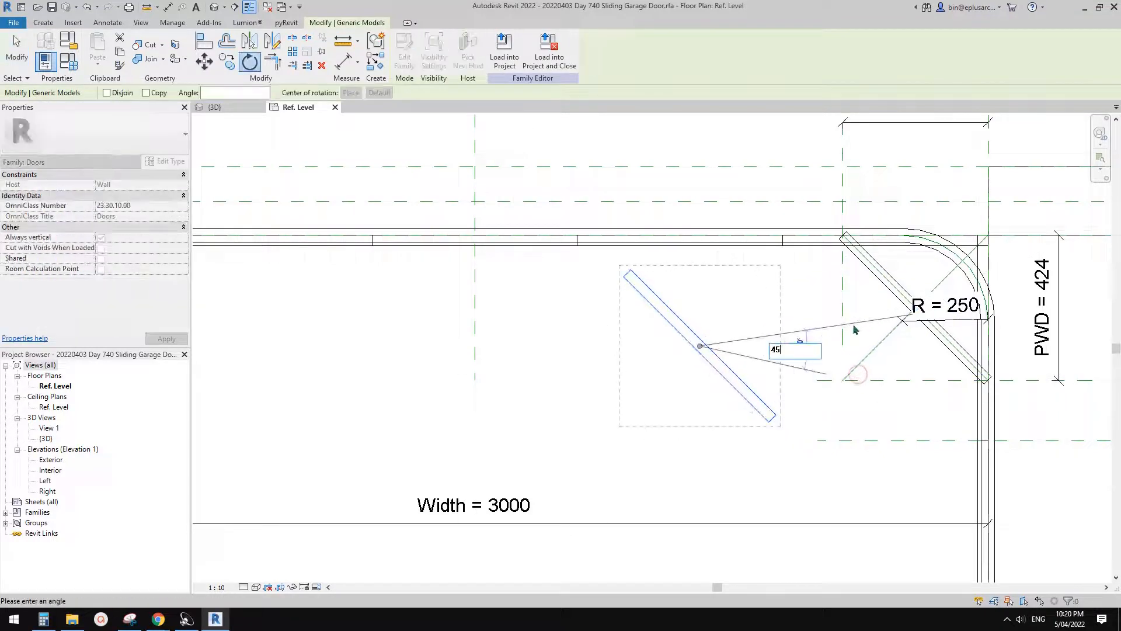
key("Return")
- Align the right end of the horizontal panel copy with the vertical PWD reference plane at the diagonal panel's upper end
scroll(751, 325, "up", 2)
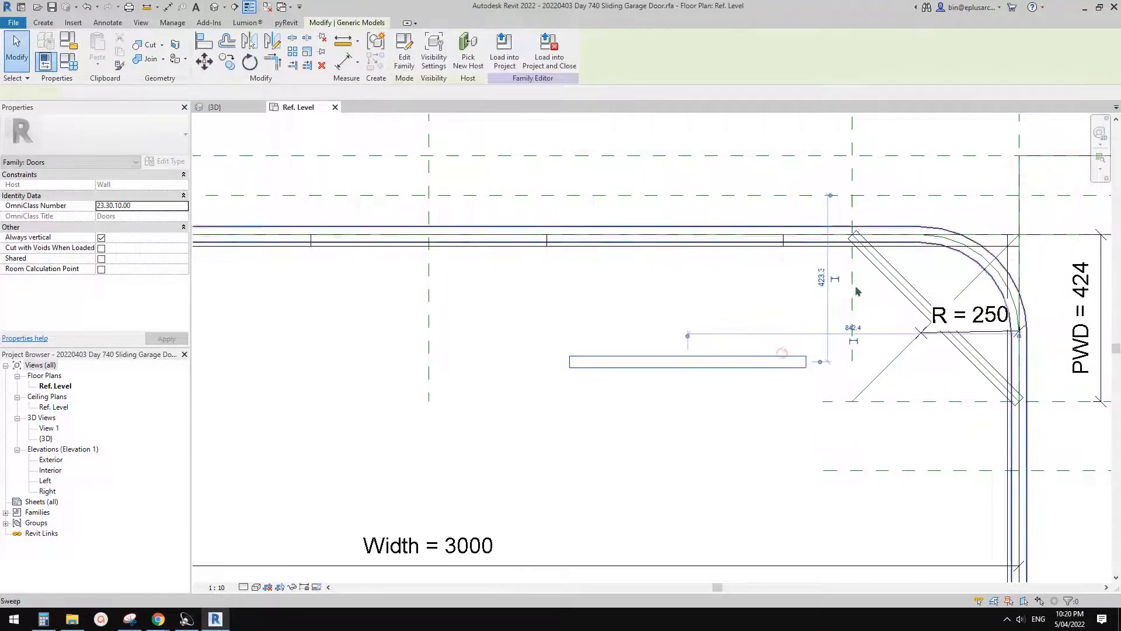
left_click(856, 261)
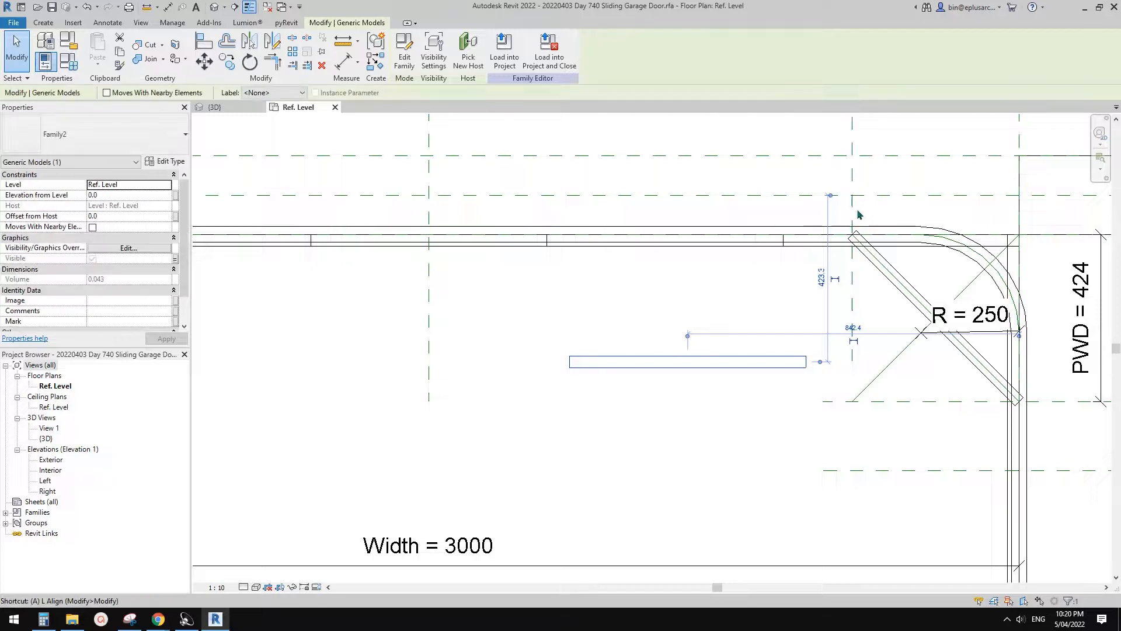
key("l")
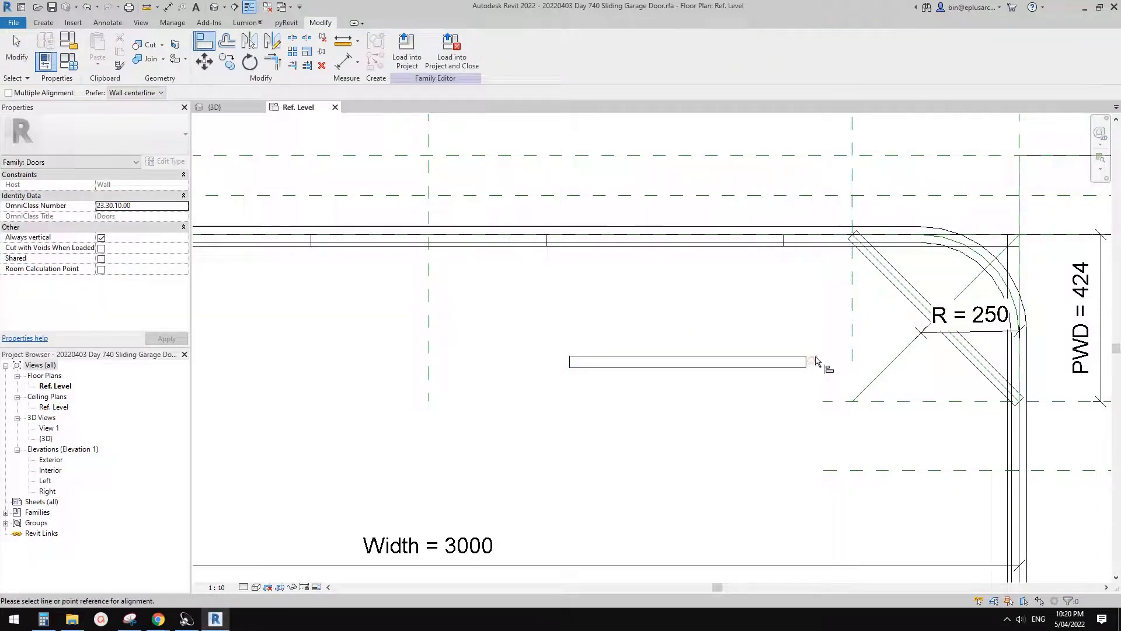
middle_click_drag(832, 319, 819, 322)
key("a")
key("l")
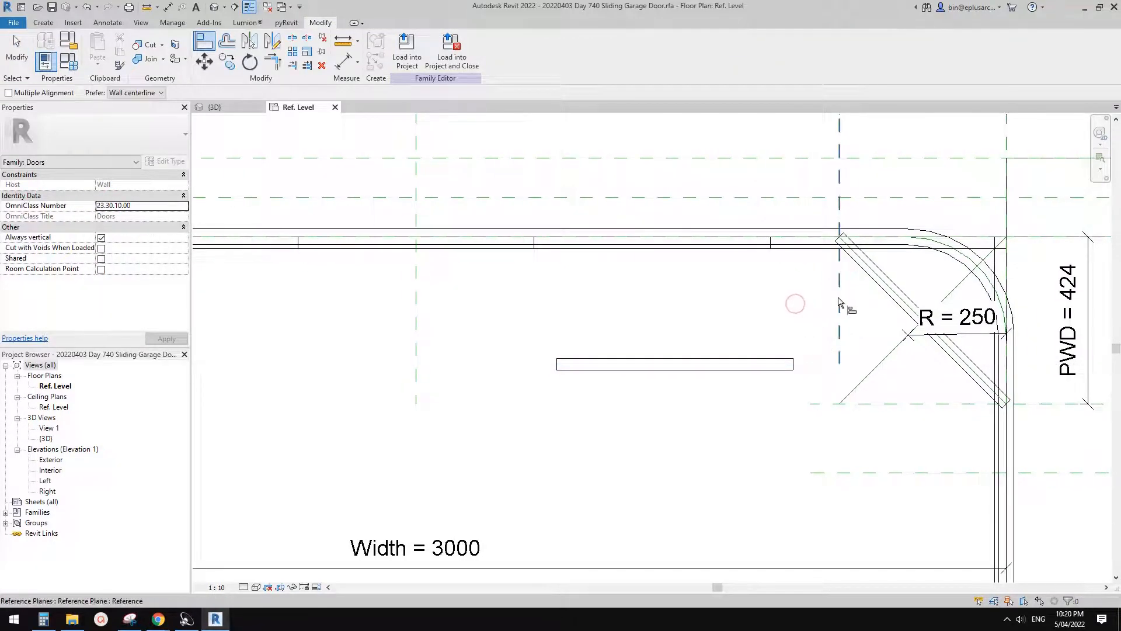
left_click(839, 307)
left_click(793, 364)
middle_click_drag(840, 296, 767, 294)
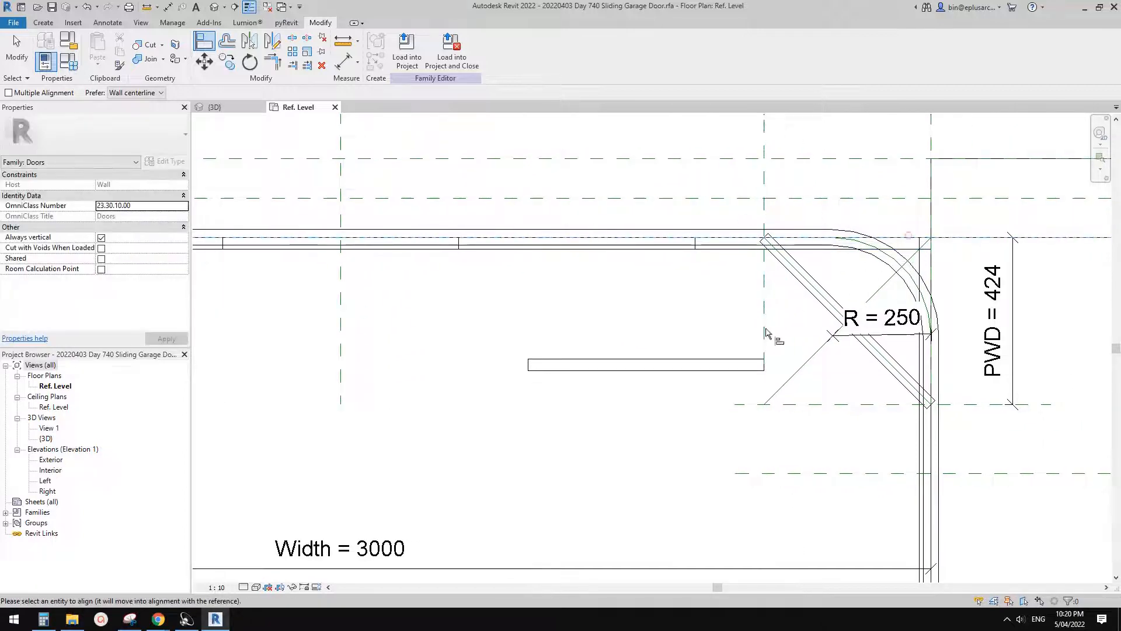
- Align the upper edge of the horizontal panel copy with the horizontal reference plane running along the track
left_click(749, 369)
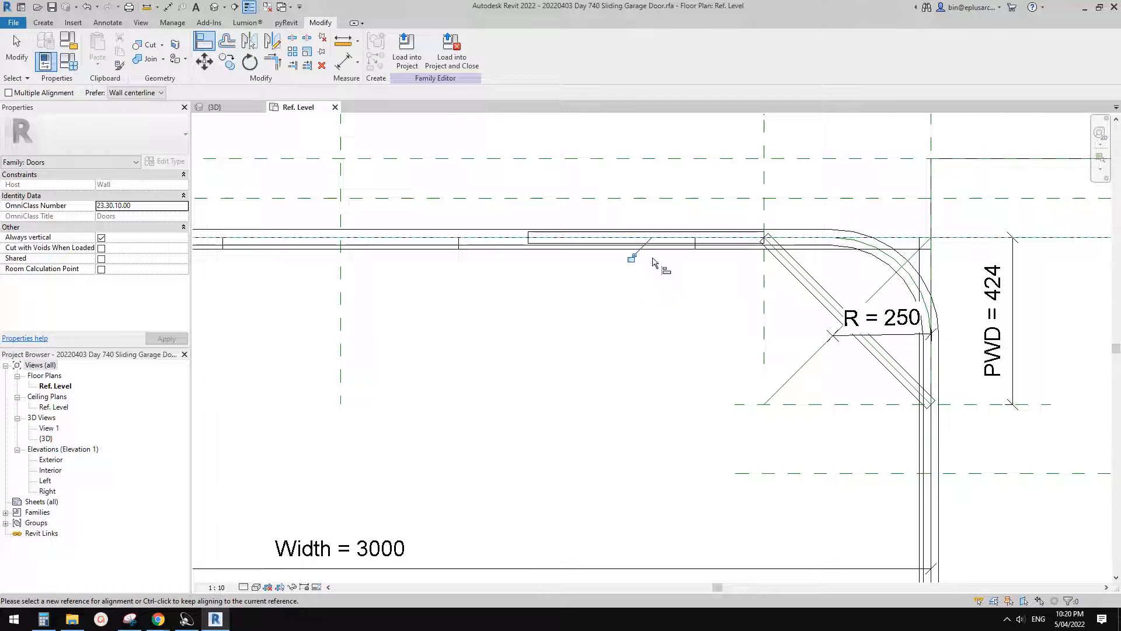
key("ctrl+z")
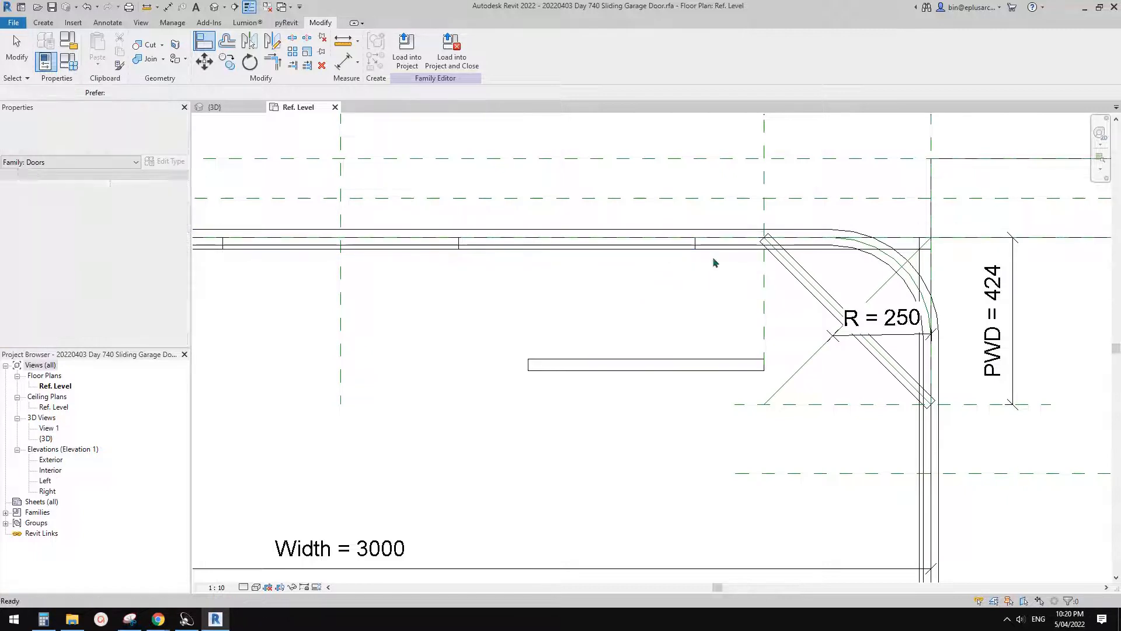
key("a")
key("l")
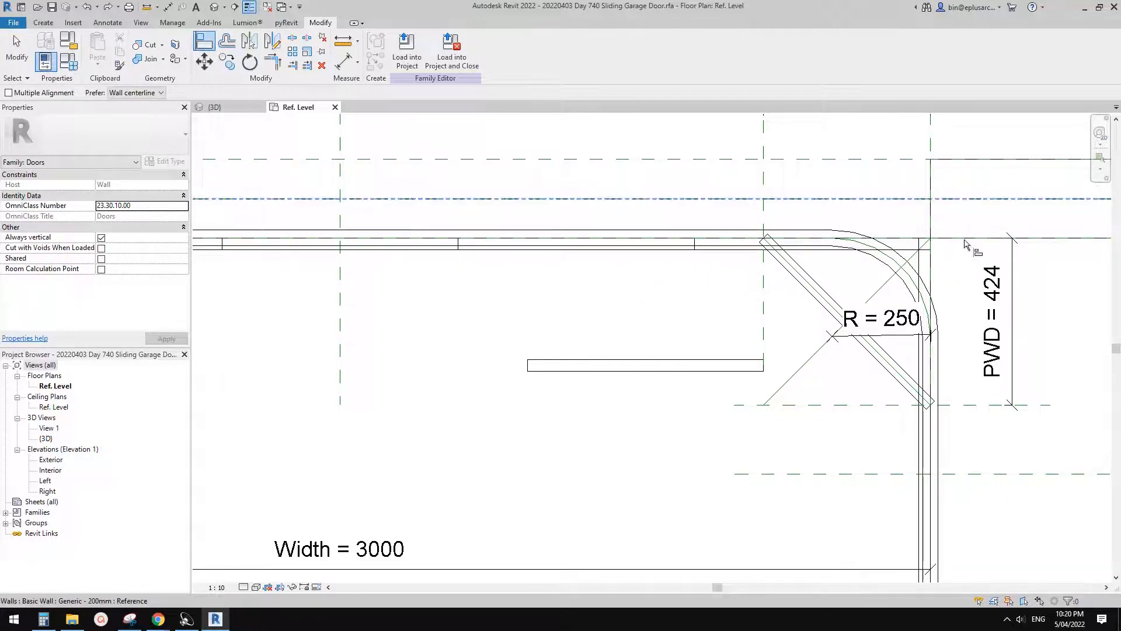
left_click(964, 239)
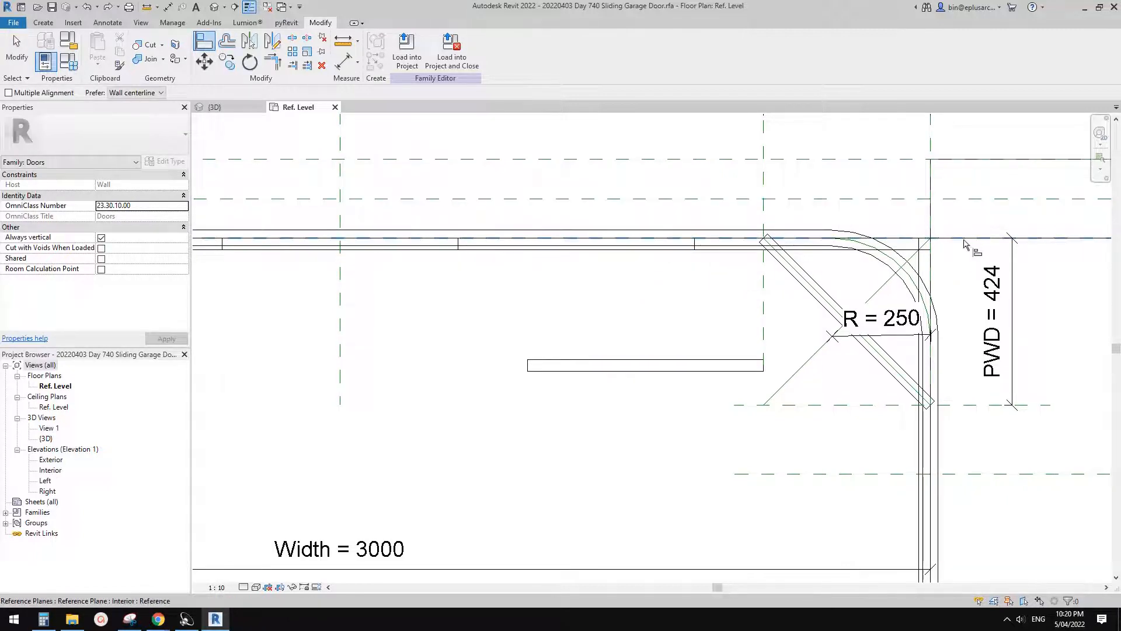
left_click(723, 363)
scroll(690, 236, "down", 2)
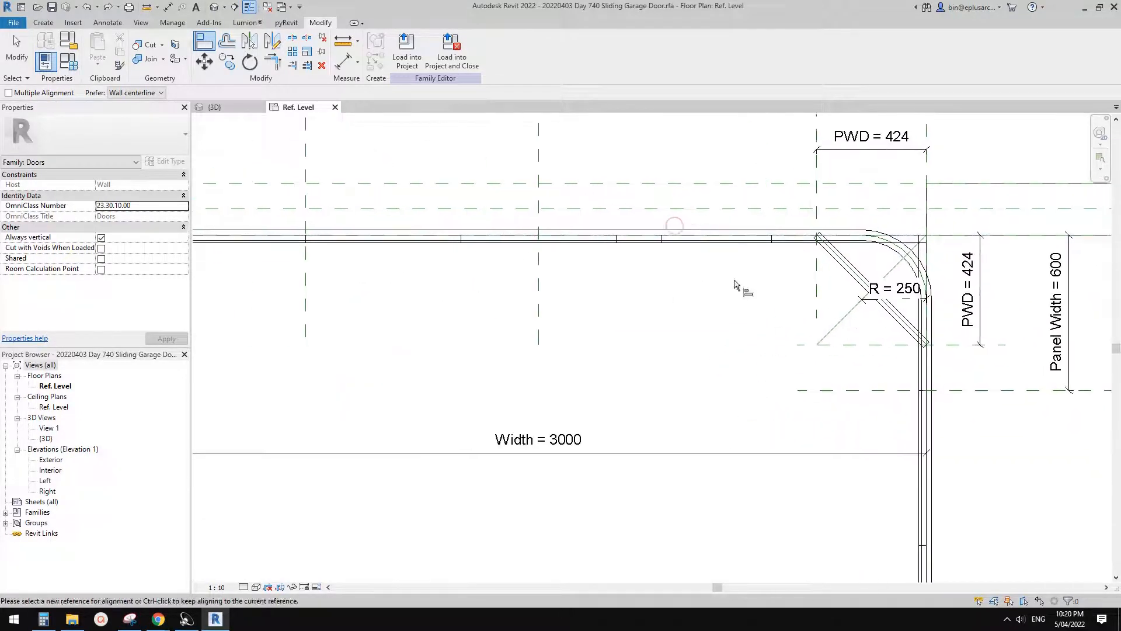
key("Escape")
- Create a grouped linear array of 2 from the horizontal panel, placing the second panel below the track
scroll(678, 243, "up", 3)
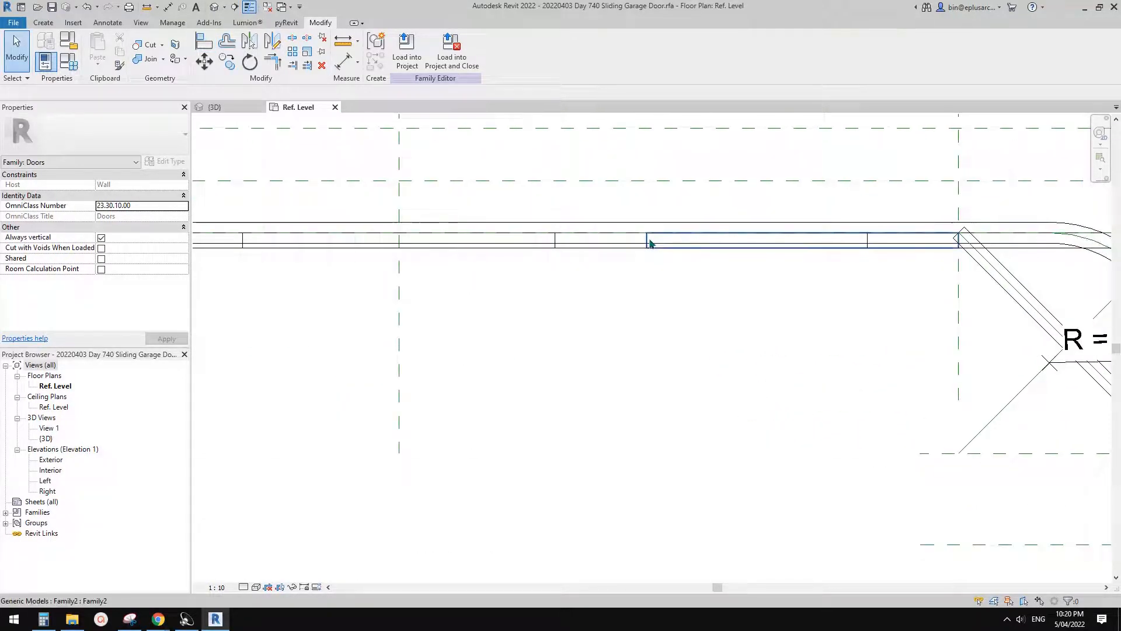
left_click(650, 243)
scroll(866, 282, "down", 2)
middle_click_drag(865, 282, 832, 288)
scroll(753, 237, "up", 1)
key("a")
key("r")
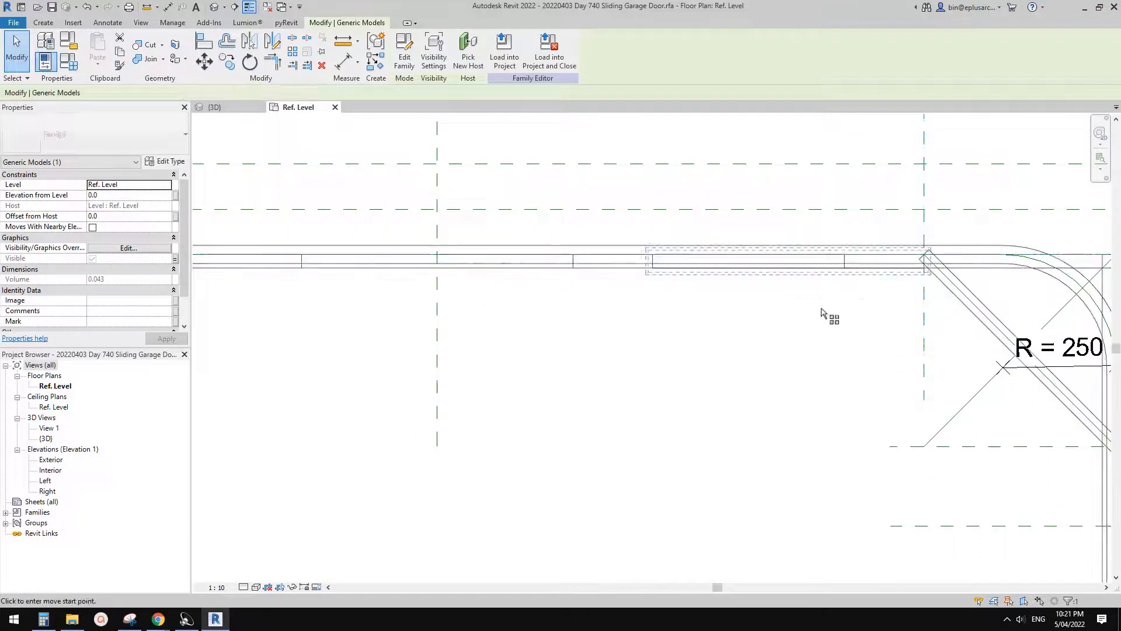
left_click(835, 298)
left_click(657, 396)
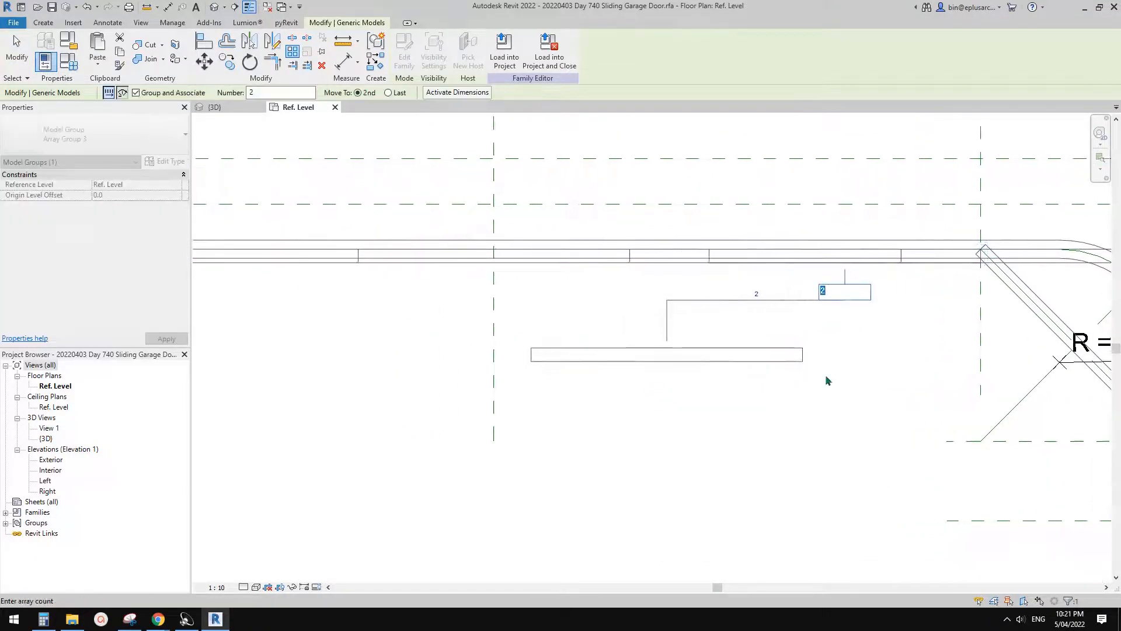
key("Return")
scroll(835, 380, "down", 2)
key("Escape")
- Draw a vertical reference plane through the track near the left end of the first arrayed panel
scroll(792, 358, "down", 1)
middle_click_drag(758, 363, 739, 387)
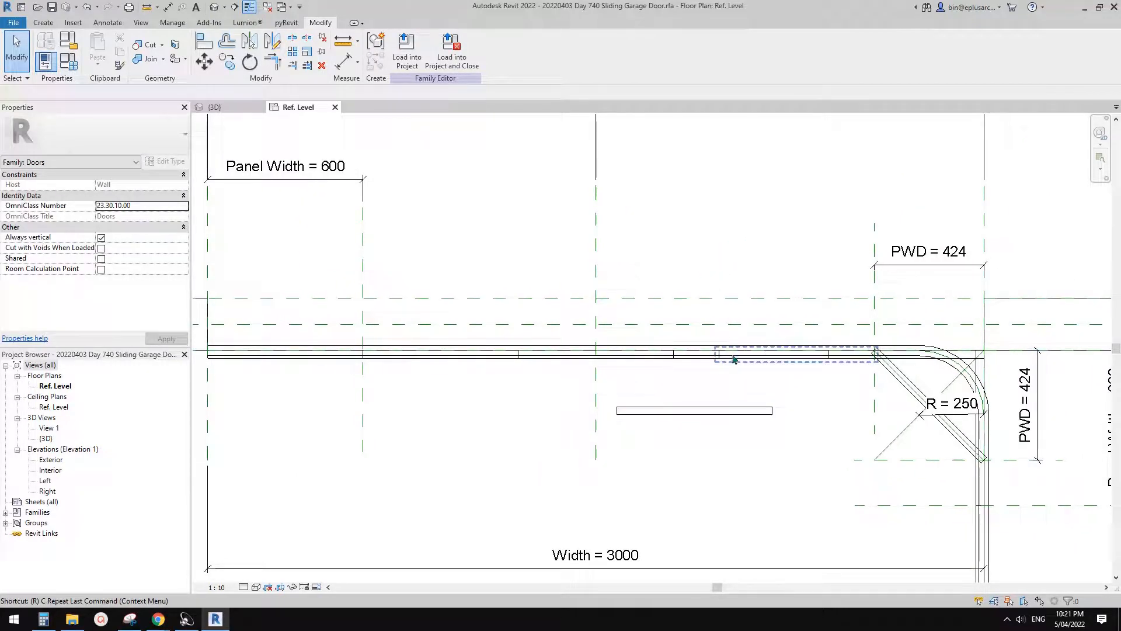
middle_click_drag(734, 358, 729, 363)
left_click(722, 366)
key("Escape")
key("r")
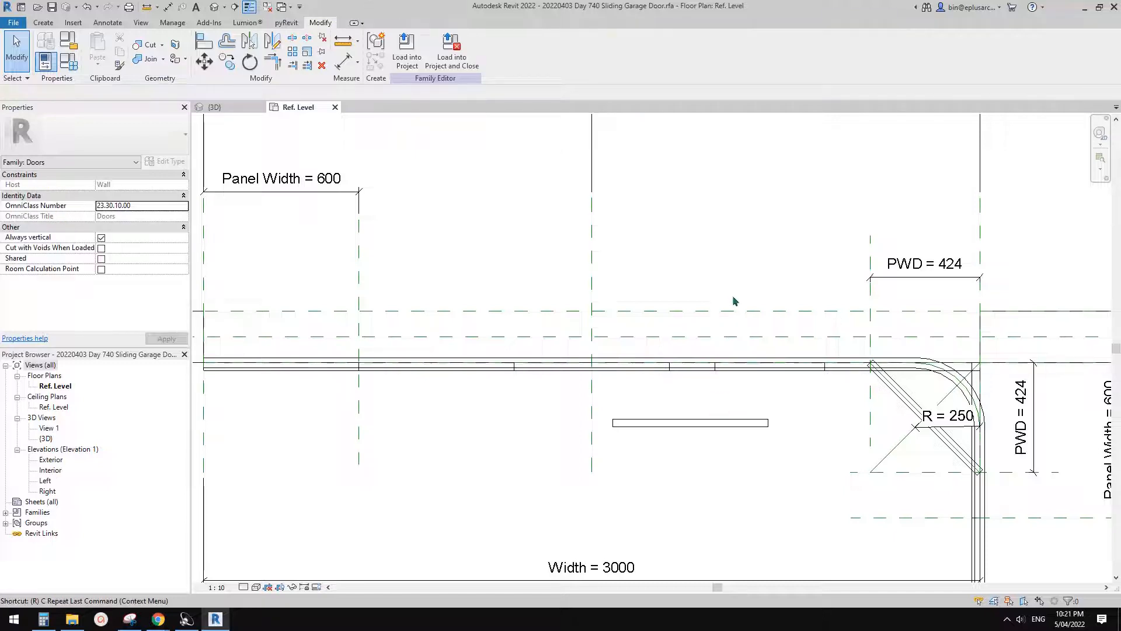
key("p")
left_click(718, 404)
left_click(718, 230)
- Dimension between the new reference plane and the PWD reference plane, and label the dimension with the Panel Width parameter
key("d")
key("i")
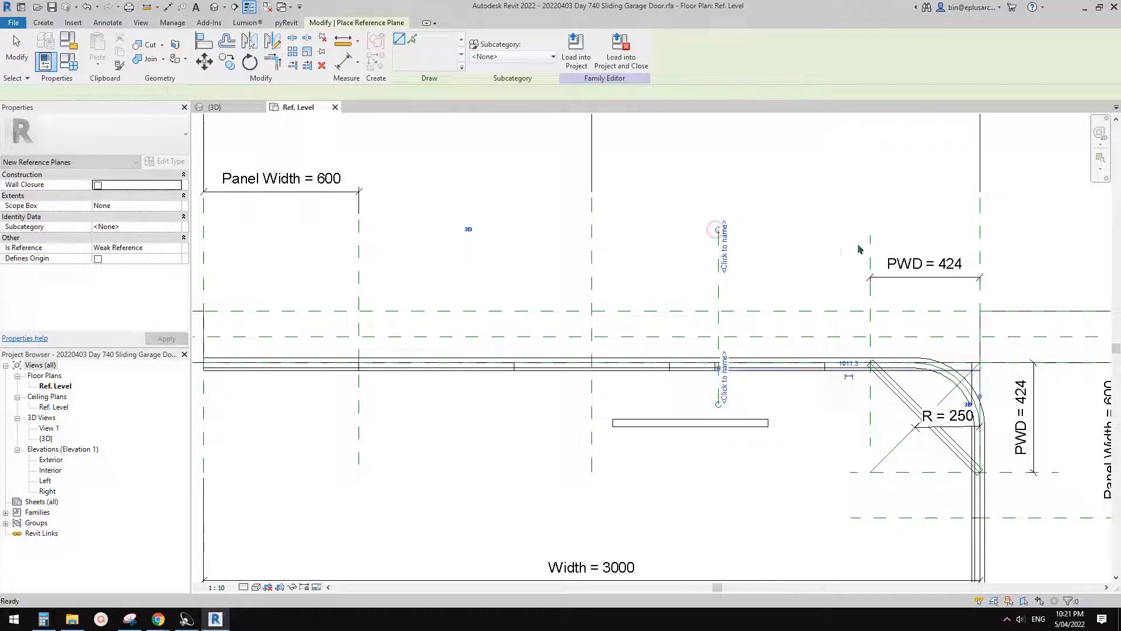
left_click(870, 255)
left_click(719, 257)
left_click(763, 238)
key("Escape")
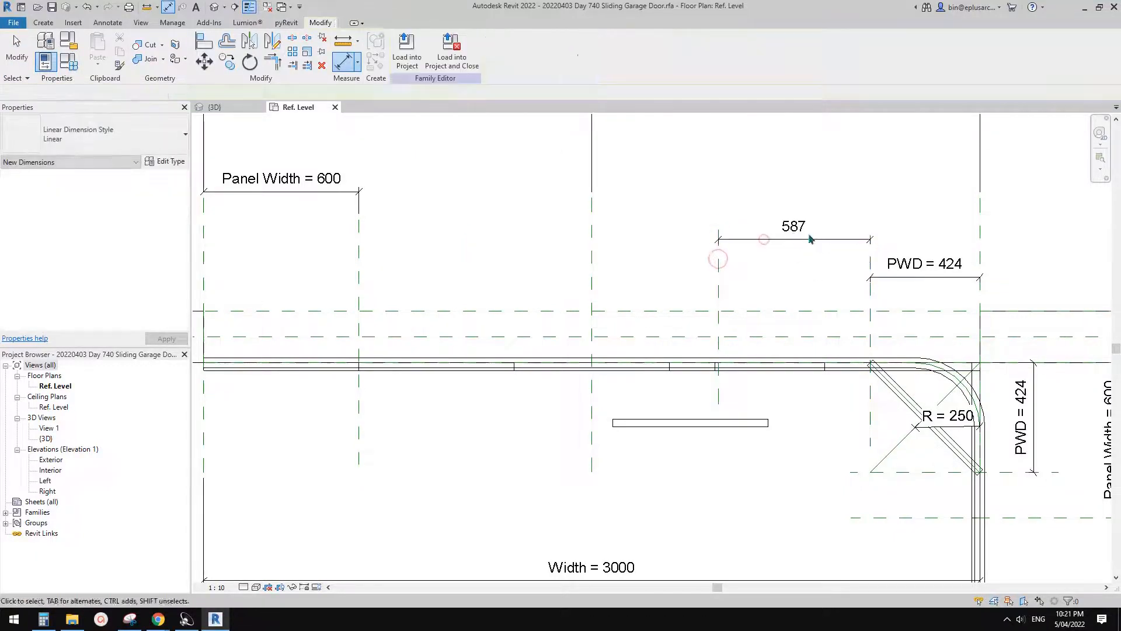
left_click(482, 49)
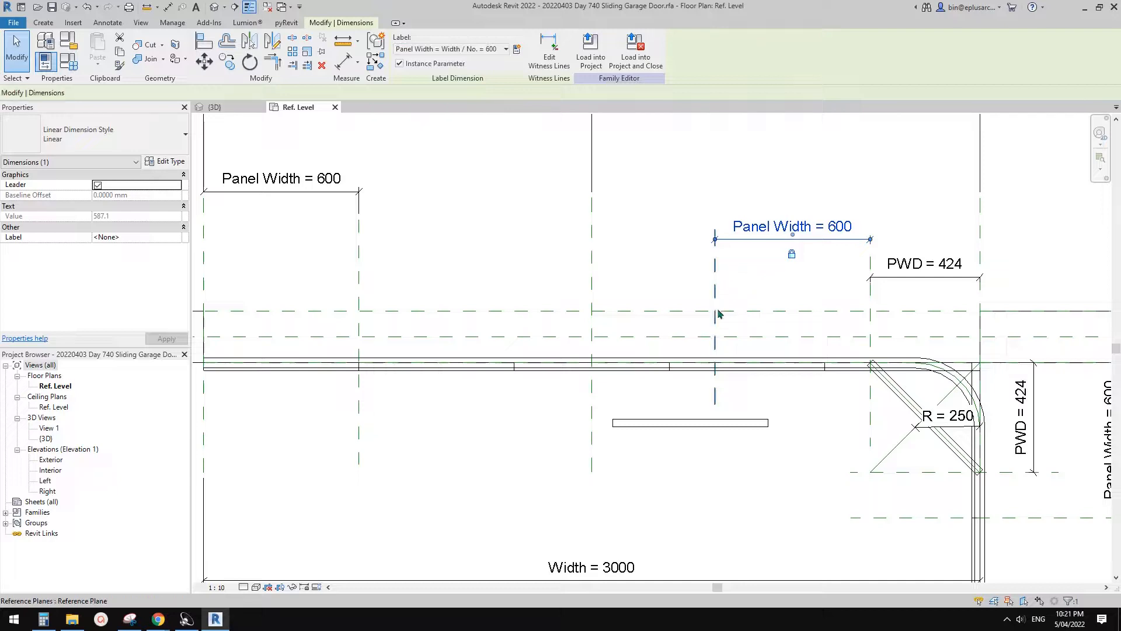
- Align the second arrayed panel's right end with the new Panel Width reference plane and lock the alignment
key("Escape")
middle_click_drag(757, 362, 819, 367)
key("a")
key("l")
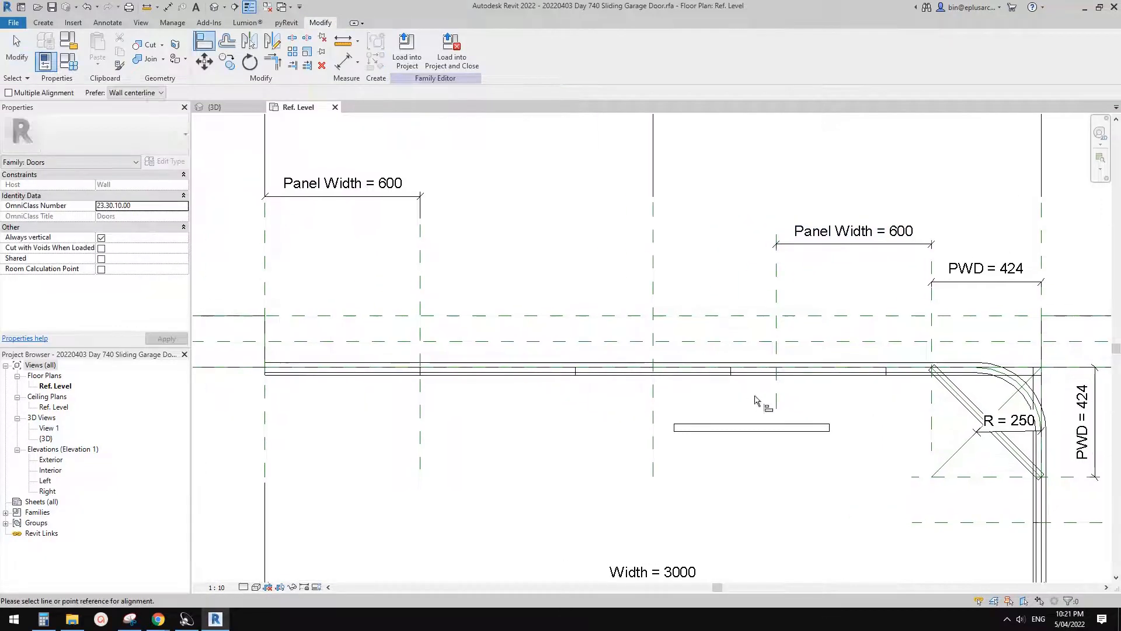
left_click(776, 394)
left_click(830, 426)
left_click(754, 310)
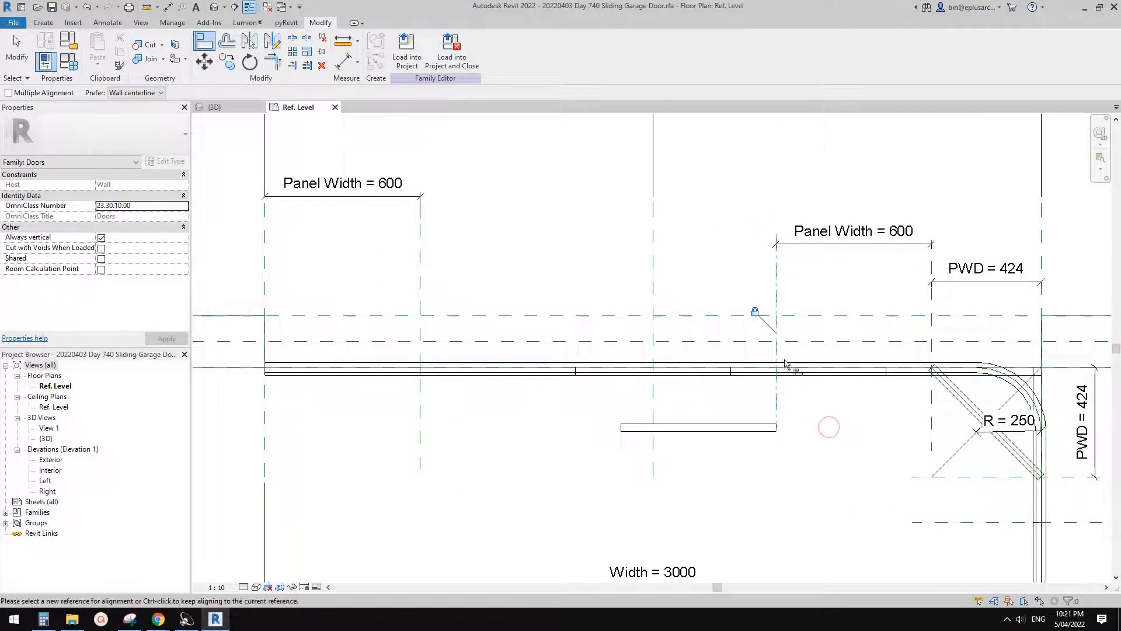
- Align the upper edge of the second arrayed panel with the horizontal reference plane along the track
middle_click_drag(852, 410, 787, 402)
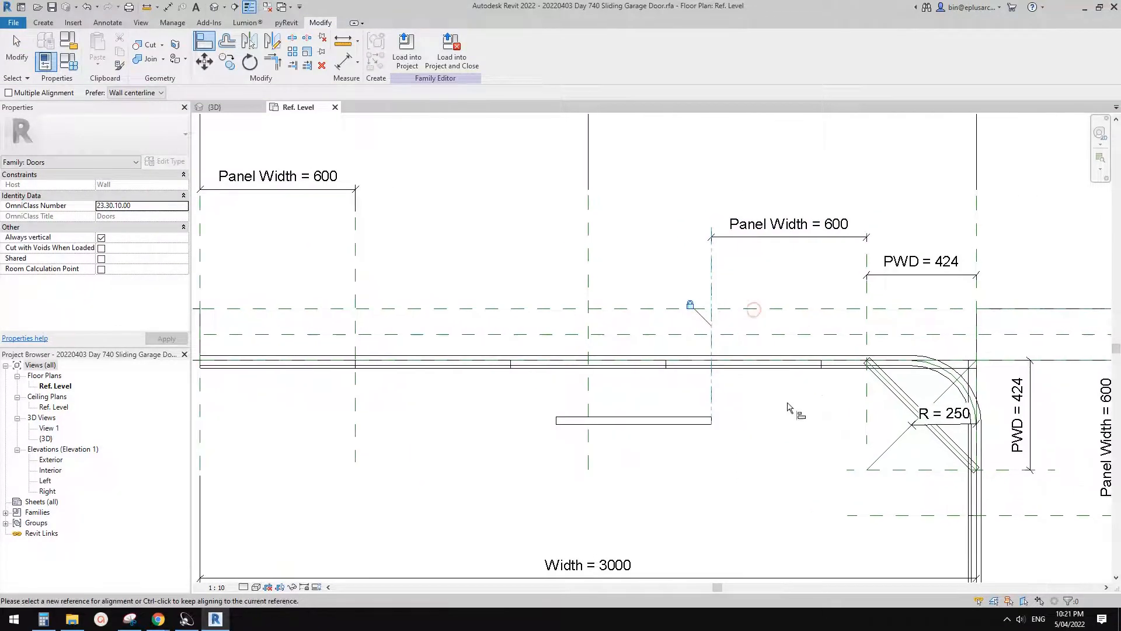
left_click(1007, 365)
left_click(690, 419)
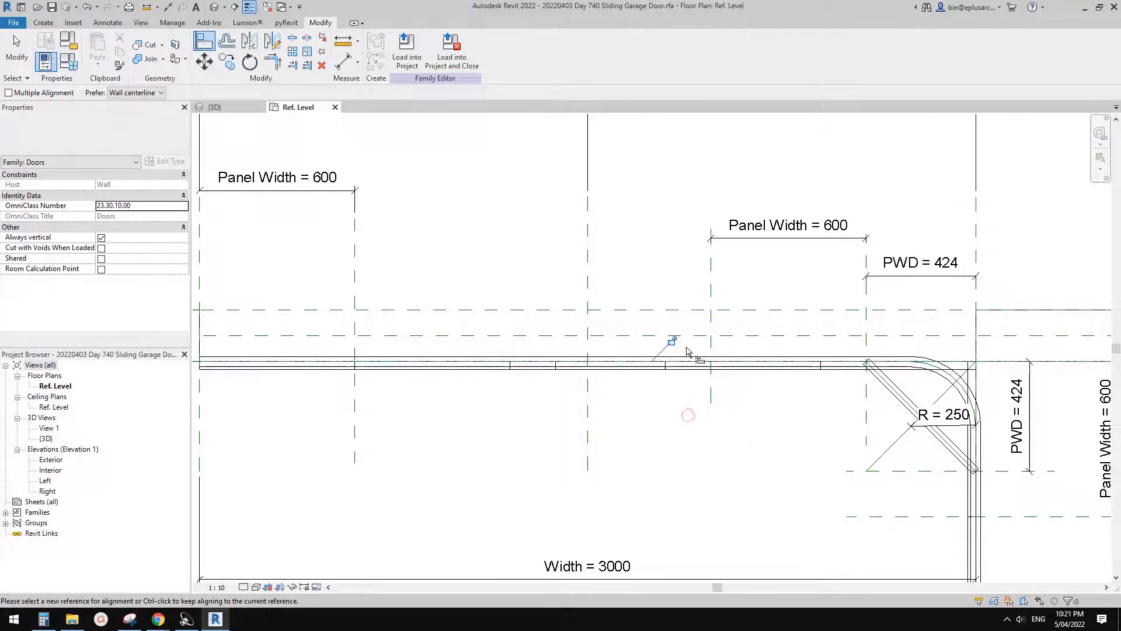
key("Escape")
key("Escape")
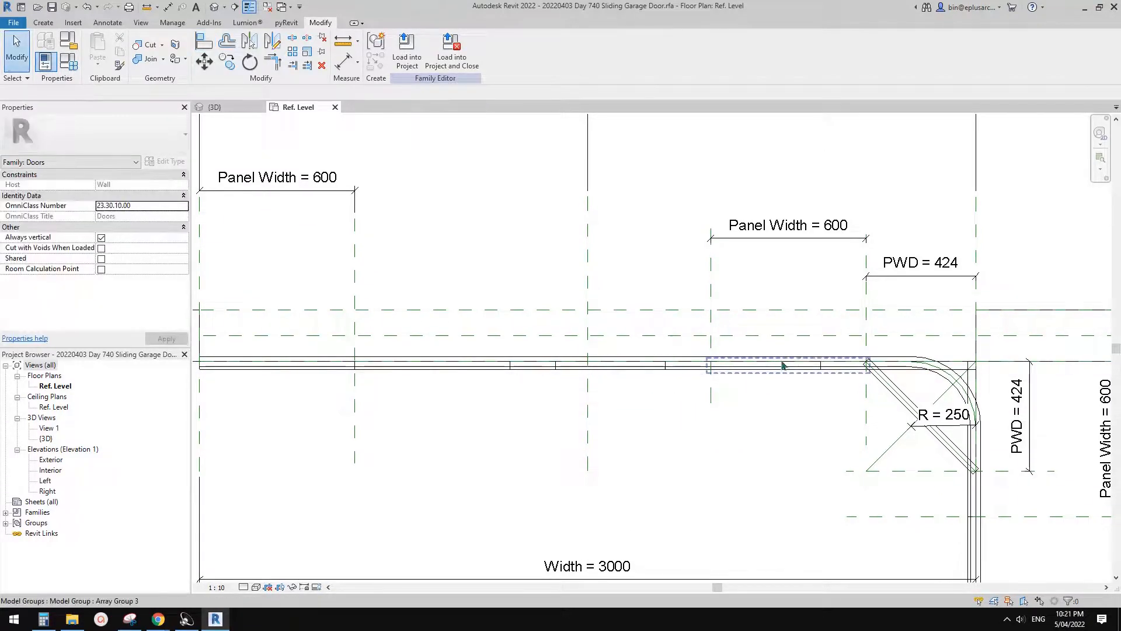
- Select the array of horizontal panels and begin adding a new family parameter as the label for its count
left_click(756, 369)
scroll(747, 365, "up", 2)
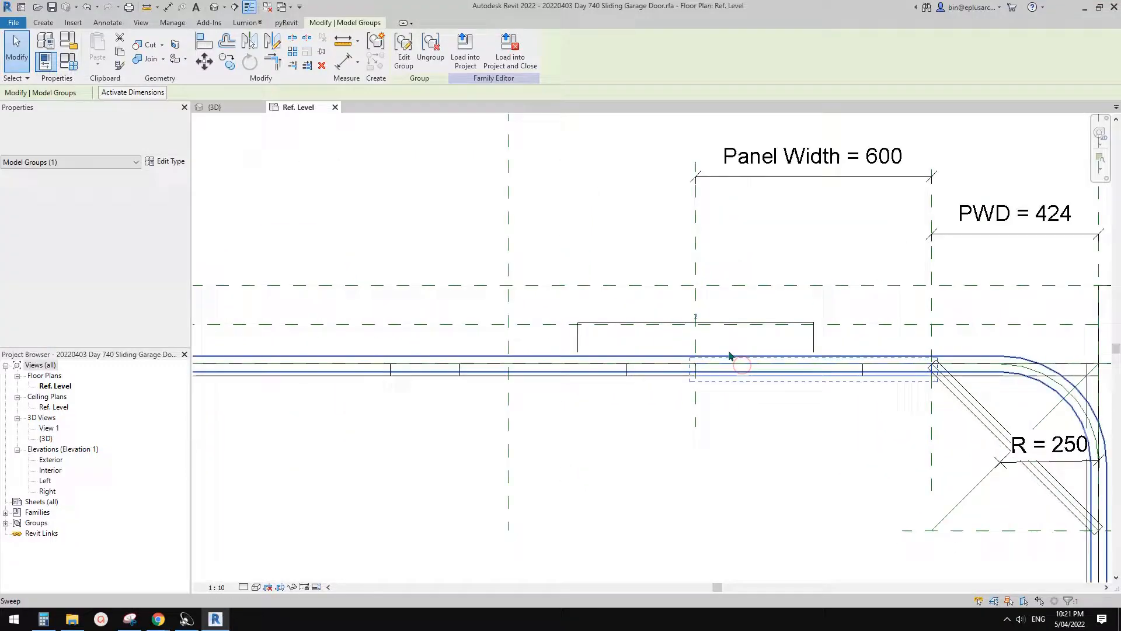
left_click(813, 338)
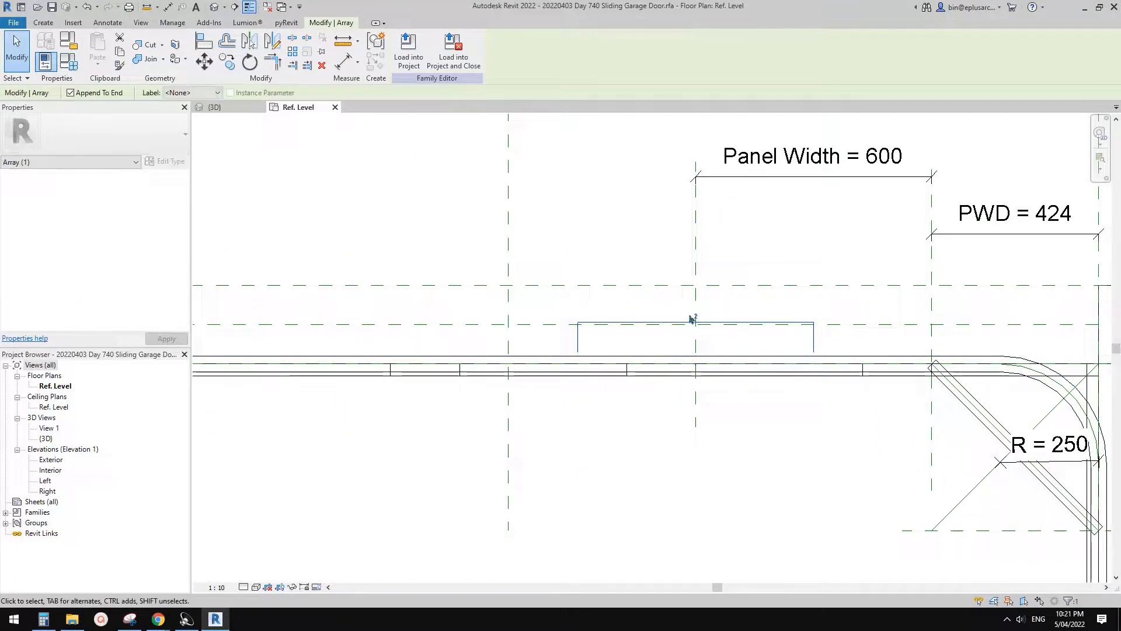
scroll(695, 350, "down", 1)
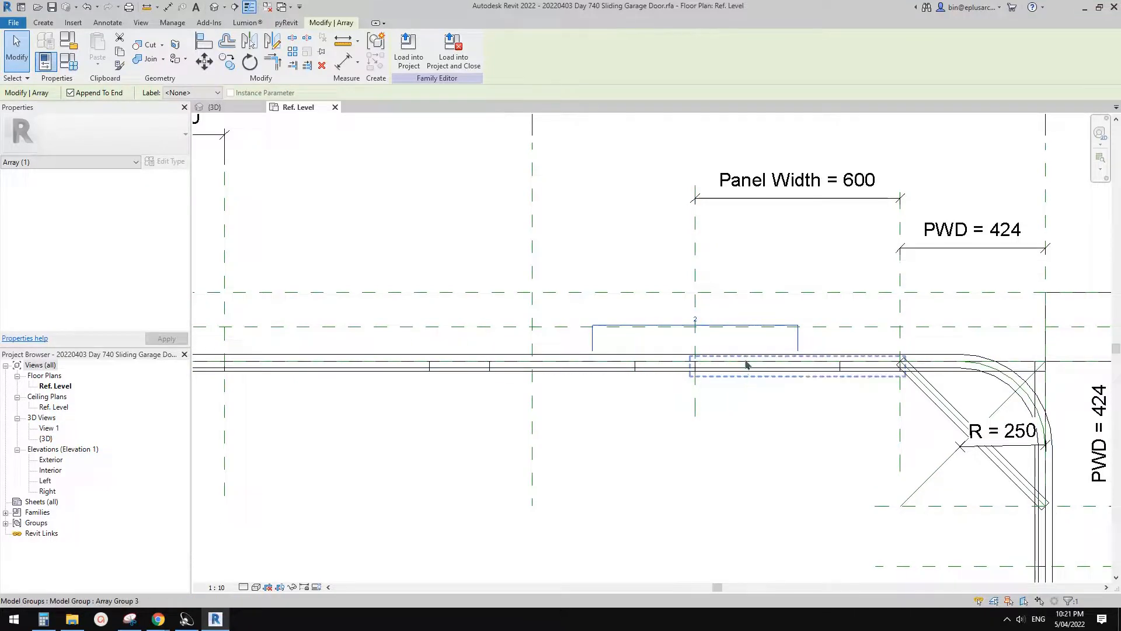
middle_click_drag(746, 365, 751, 381)
left_click(205, 93)
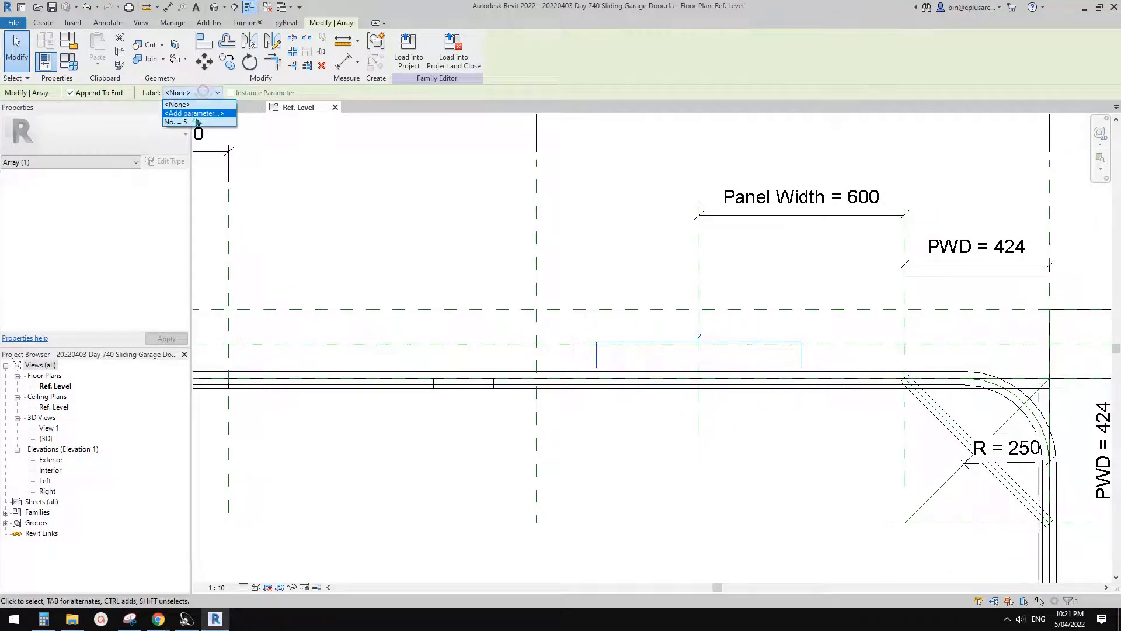
left_click(194, 114)
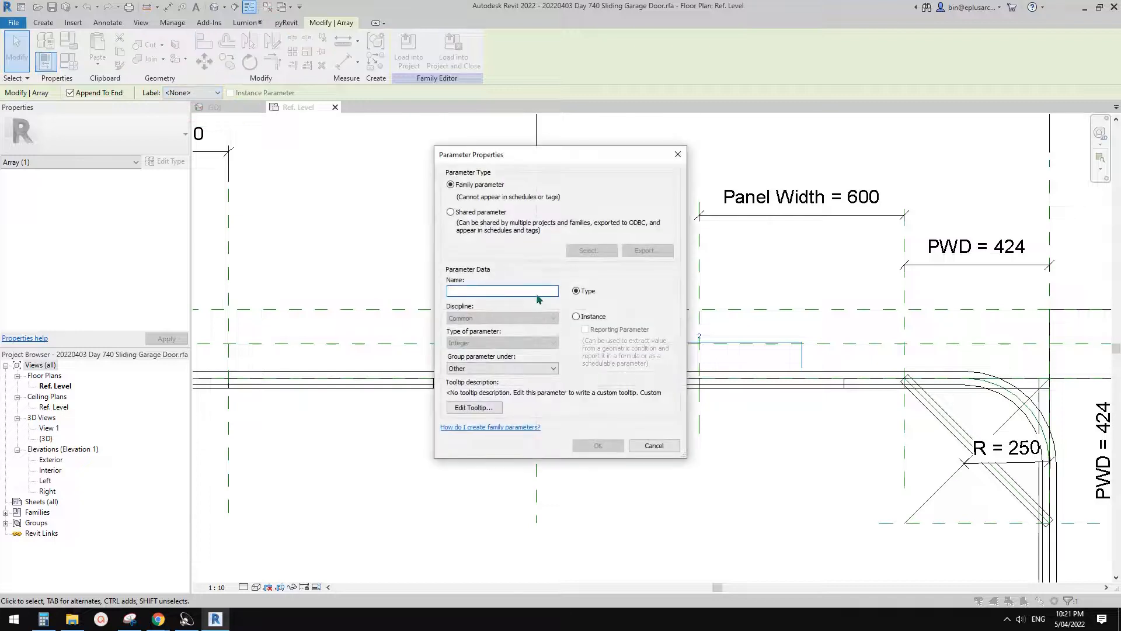
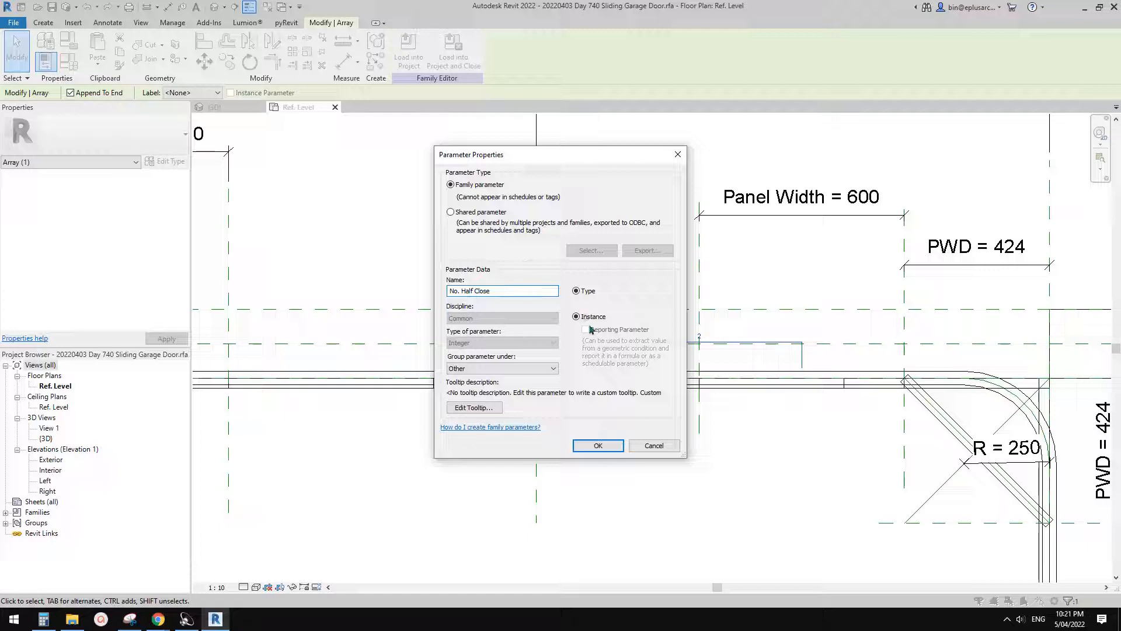
- Create the instance parameter No. Half Close as the label for the horizontal panel array's count
left_click(598, 445)
scroll(707, 408, "down", 3)
scroll(644, 344, "up", 3)
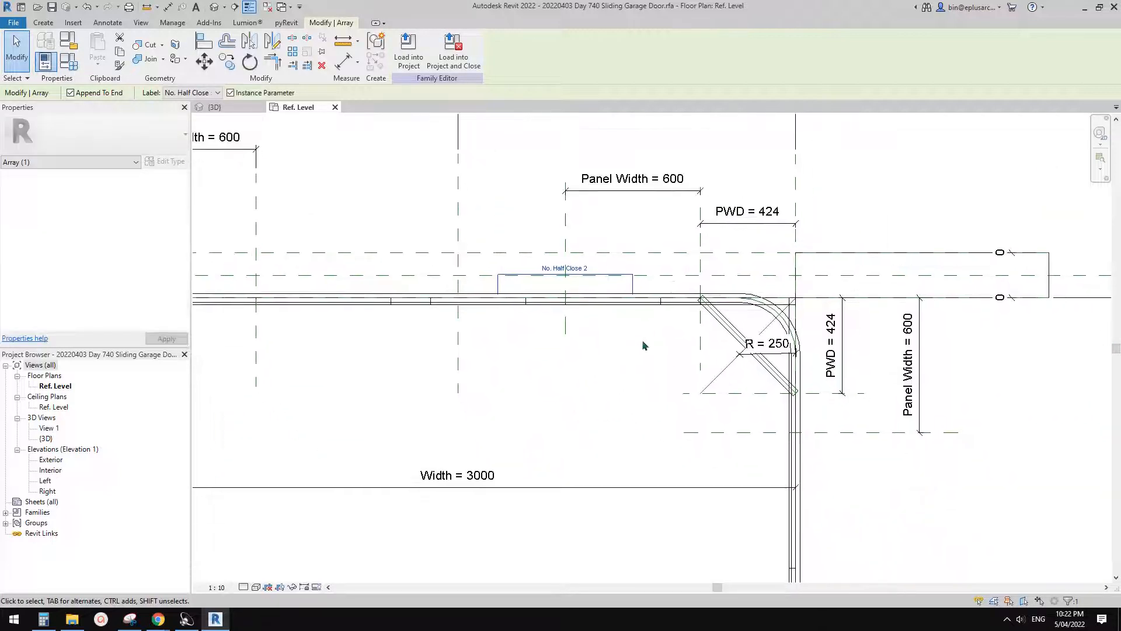
scroll(644, 345, "up", 1)
left_click(646, 343)
- Copy the diagonal corner panel to the open area below it and rotate the copy 45 degrees so it stands vertical
middle_click_drag(829, 497, 643, 317)
scroll(743, 321, "down", 3)
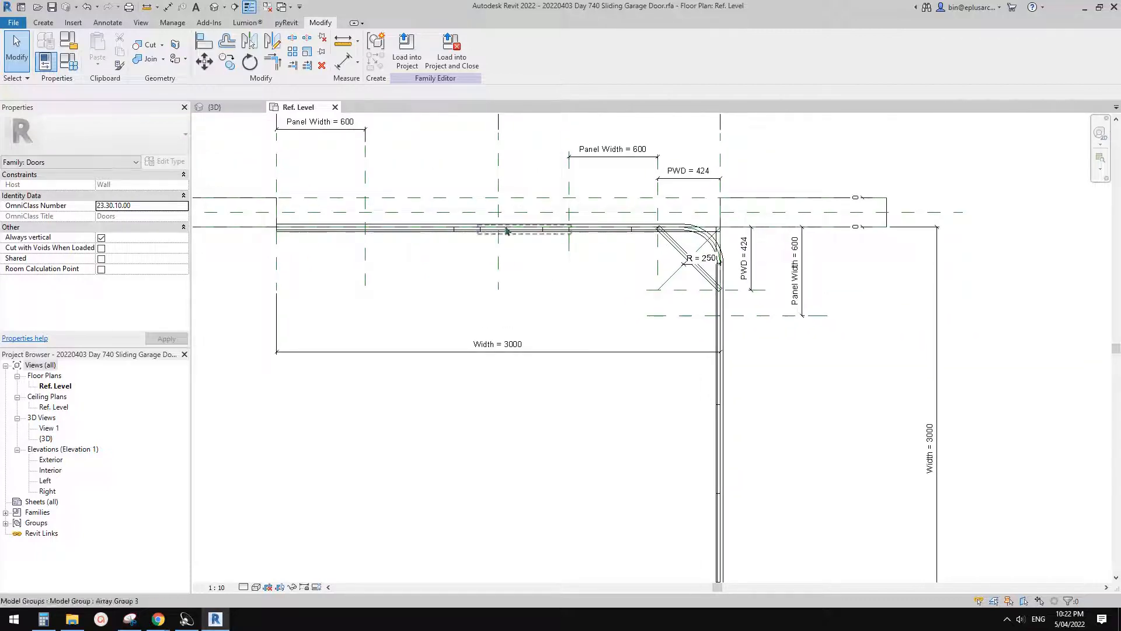
scroll(672, 245, "up", 2)
left_click(706, 312)
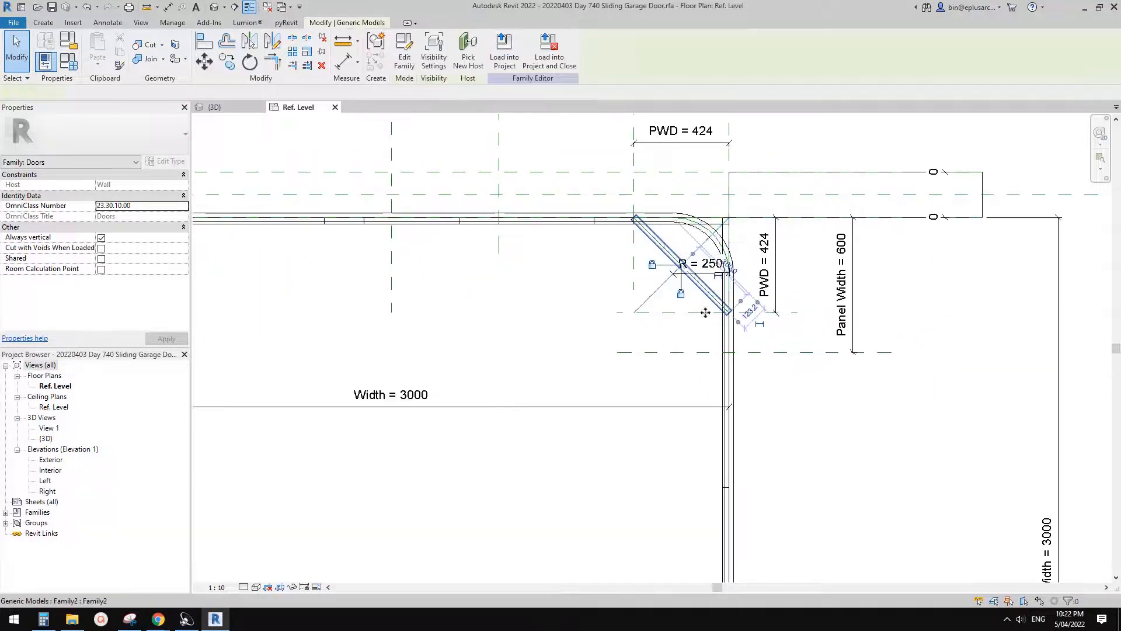
key("c")
key("o")
left_click(686, 295)
left_click(658, 379)
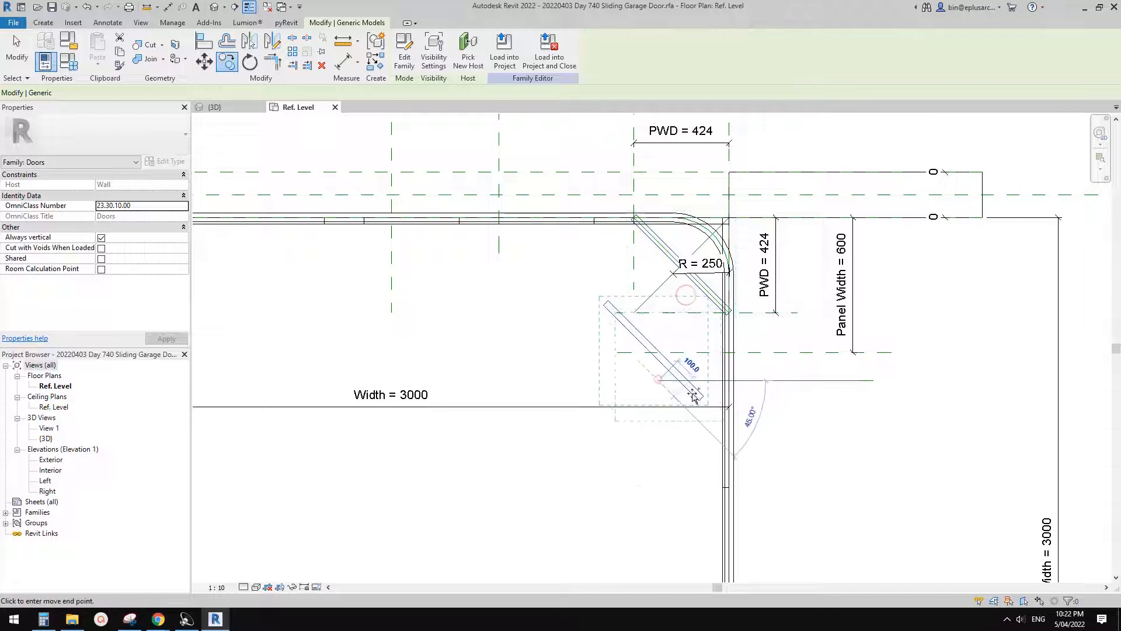
type("ro")
type("45")
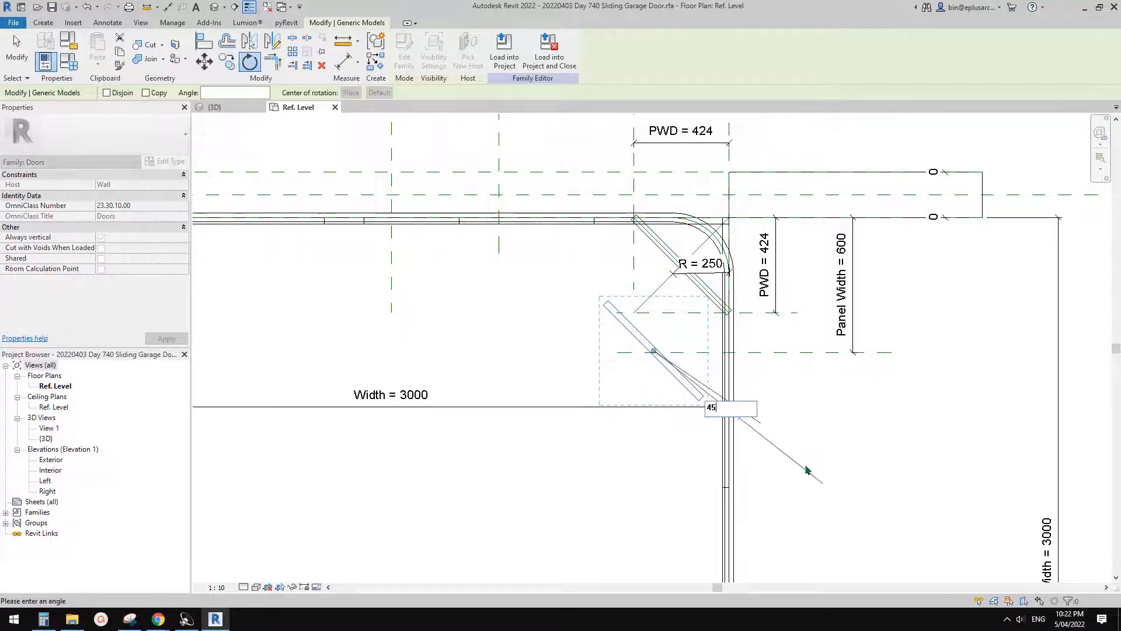
key("Return")
- Align the vertical copy's upper end with the horizontal PWD reference plane and lock the alignment
scroll(680, 327, "up", 1)
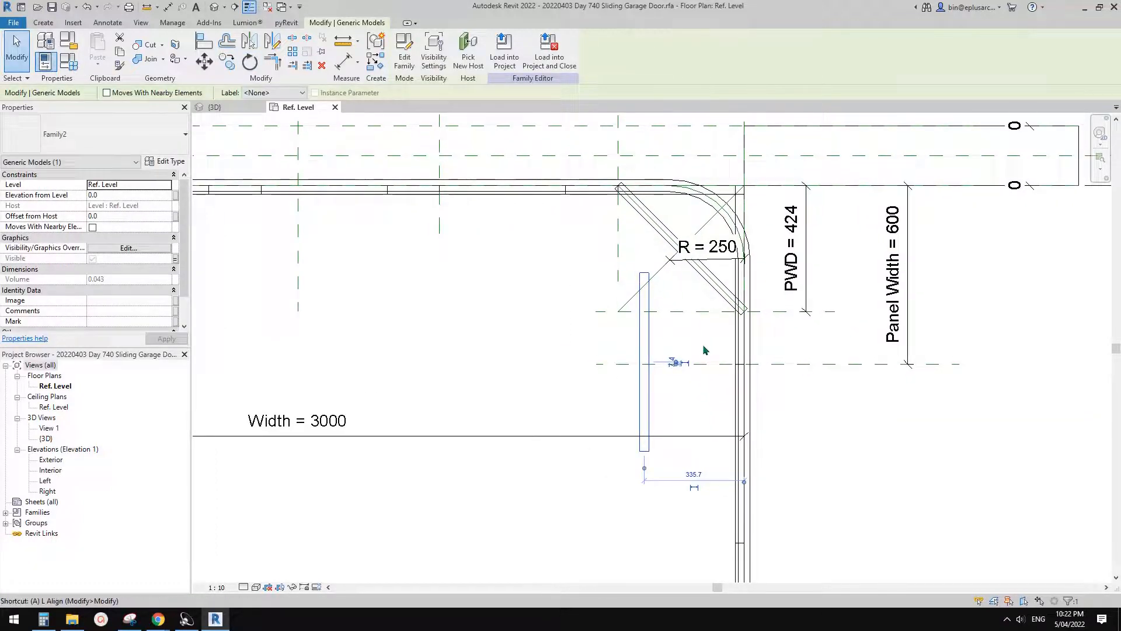
key("a")
key("l")
left_click(671, 311)
left_click(645, 272)
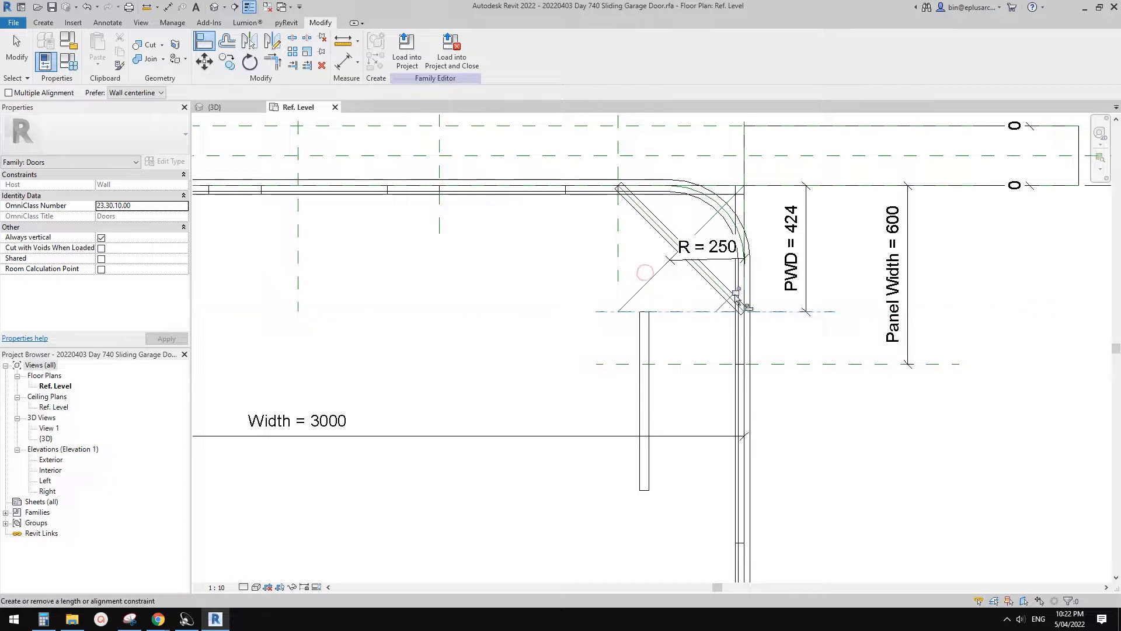
- Align the vertical panel's outer long edge with the Right reference plane along the side track and lock it
scroll(780, 231, "up", 1)
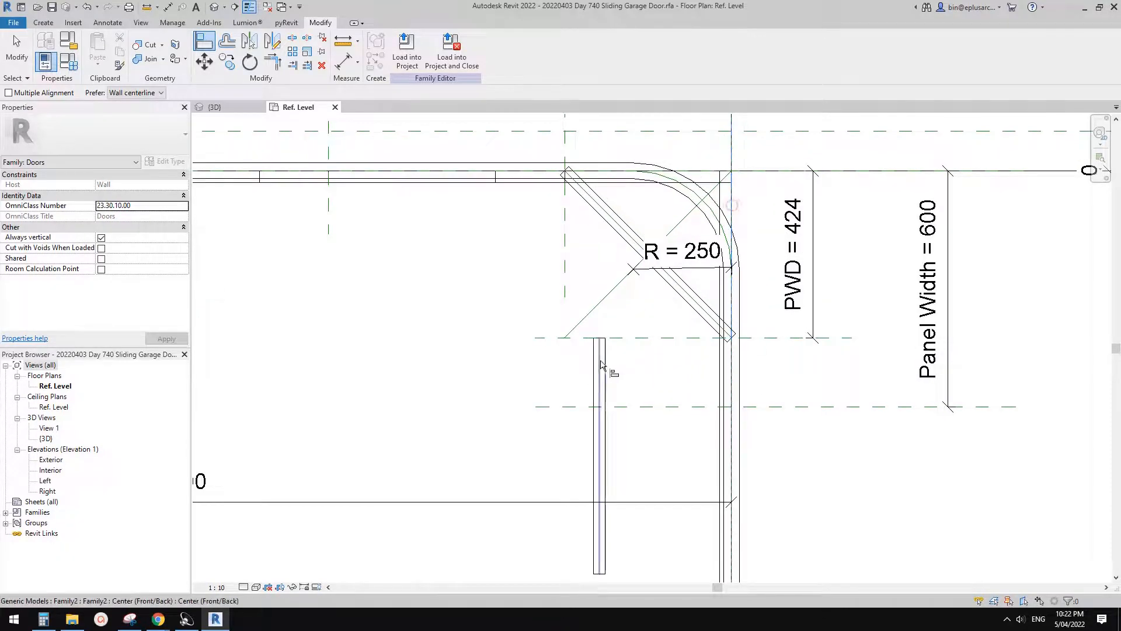
left_click(605, 378)
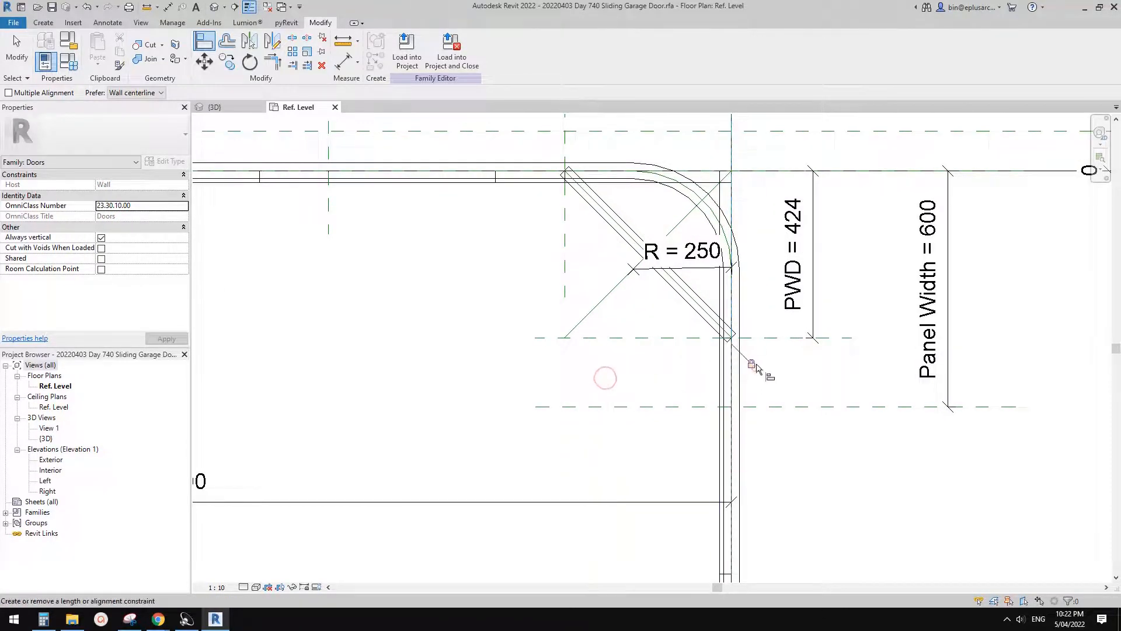
scroll(753, 367, "down", 1)
key("Escape")
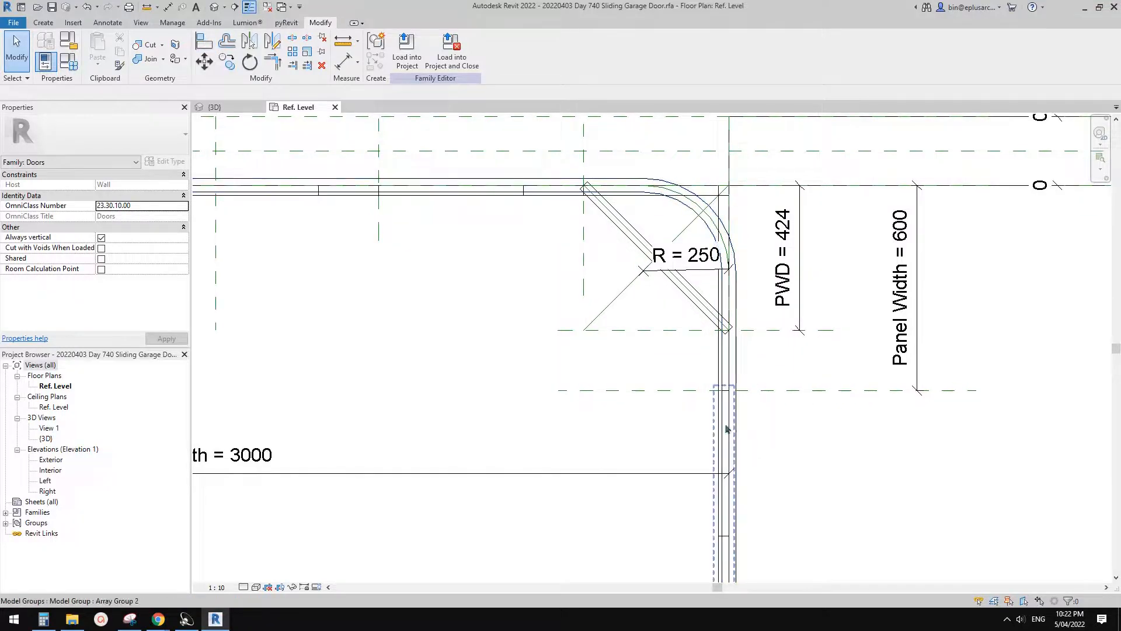
- Array the vertical panel with two members, placing the second one off the track, down and toward the door's interior
left_click(729, 376)
scroll(737, 373, "down", 1)
mouse_move(744, 373)
middle_mouse_down()
mouse_move(737, 307)
mouse_move(776, 338)
mouse_move(764, 370)
middle_mouse_up()
key("a")
key("r")
left_click(728, 330)
left_click(664, 401)
scroll(703, 332, "up", 1)
key("Return")
left_click(803, 396)
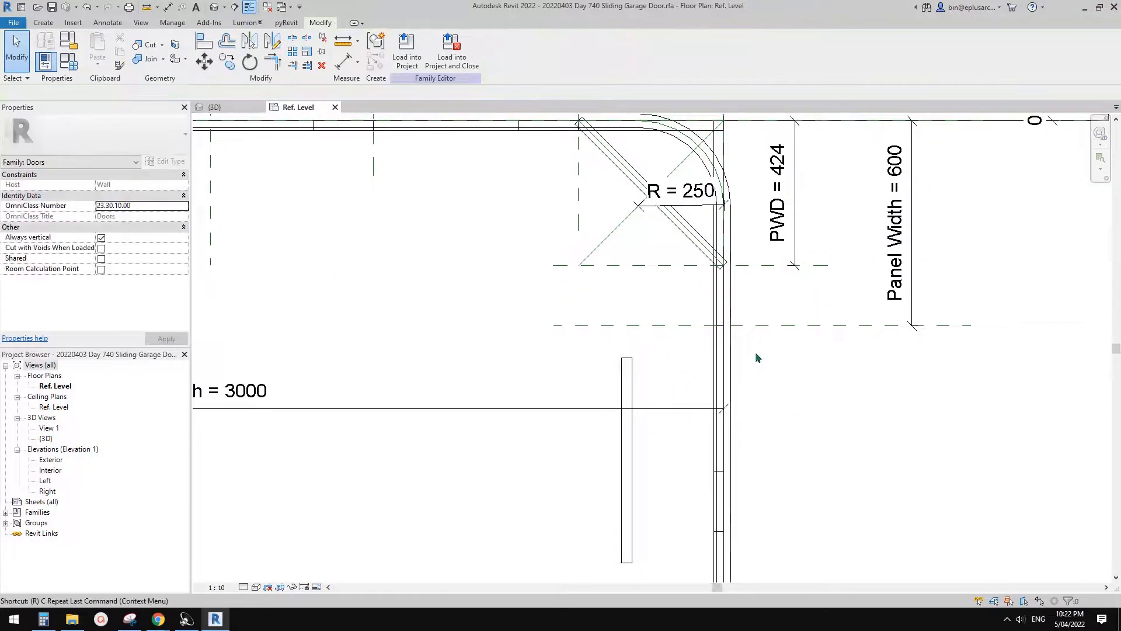
- Draw a horizontal reference plane across the side track below the PWD and Panel Width reference planes
key("r")
key("p")
left_click(816, 416)
left_click(600, 417)
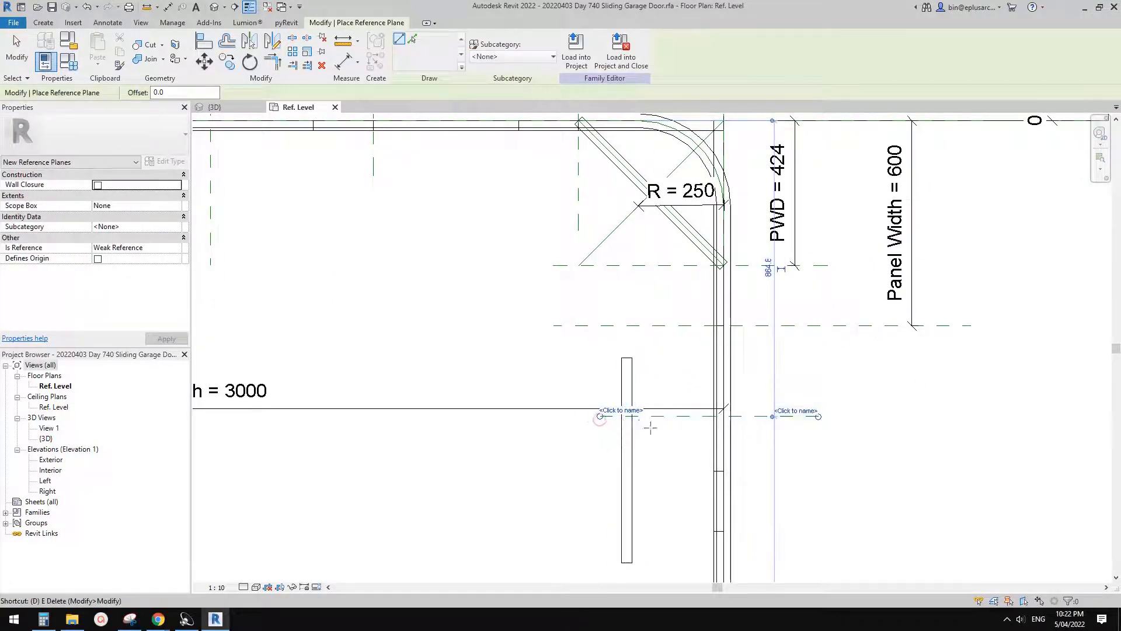
- Dimension between the new reference plane and the horizontal PWD reference plane, and label the dimension with the Panel Width parameter
key("d")
key("i")
left_click(767, 414)
left_click(763, 266)
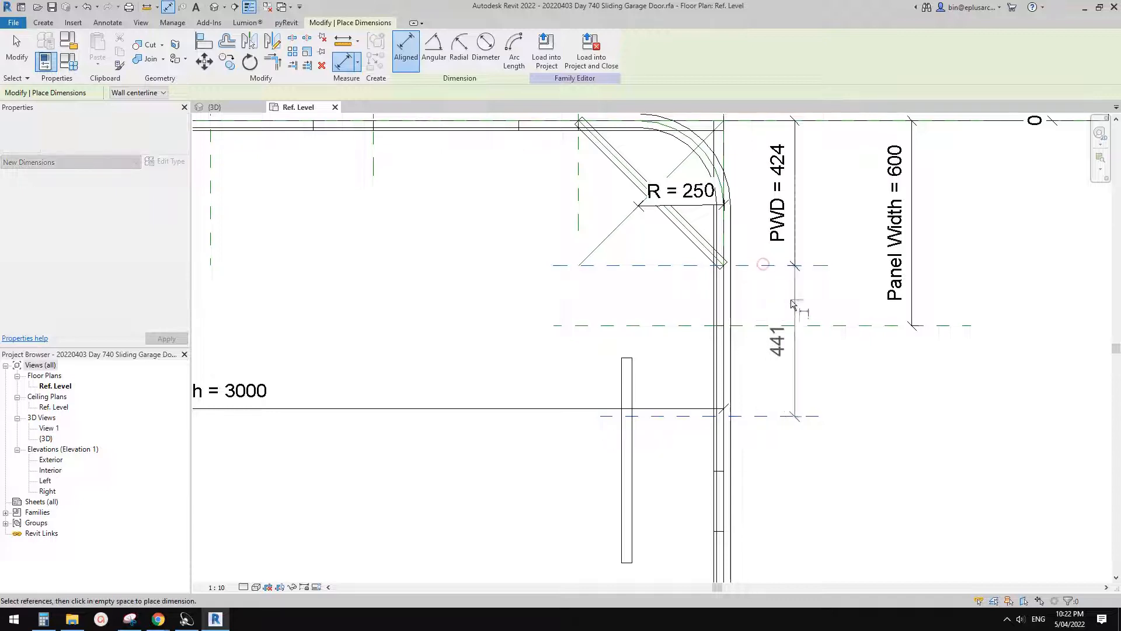
left_click(793, 300)
key("Escape")
left_click(478, 51)
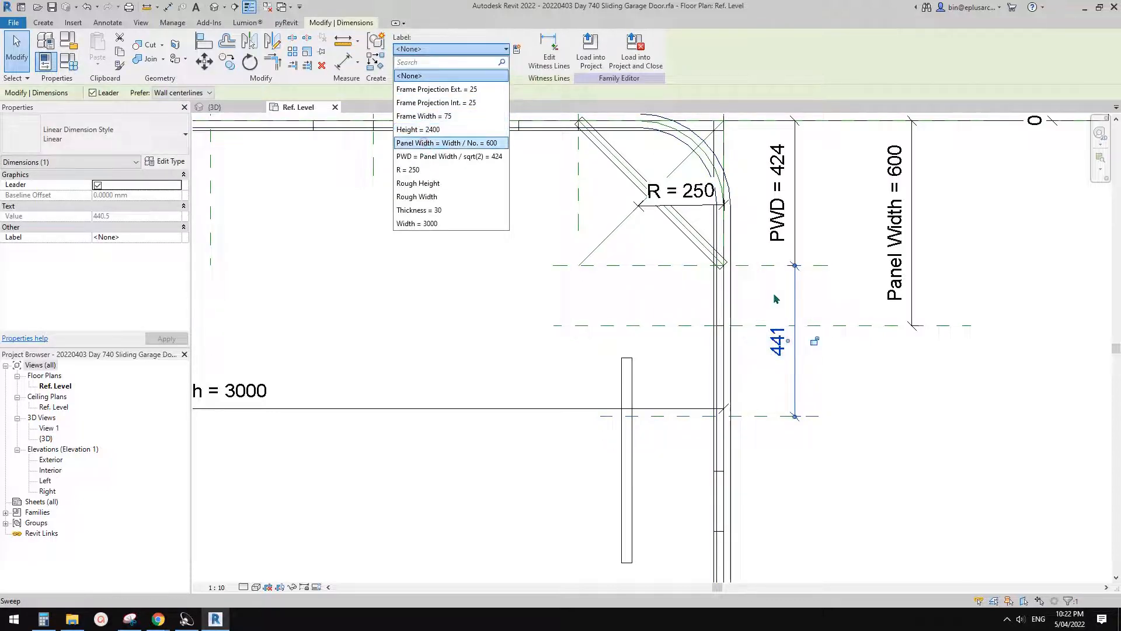
left_click(425, 144)
middle_click_drag(670, 386, 648, 267)
key("Escape")
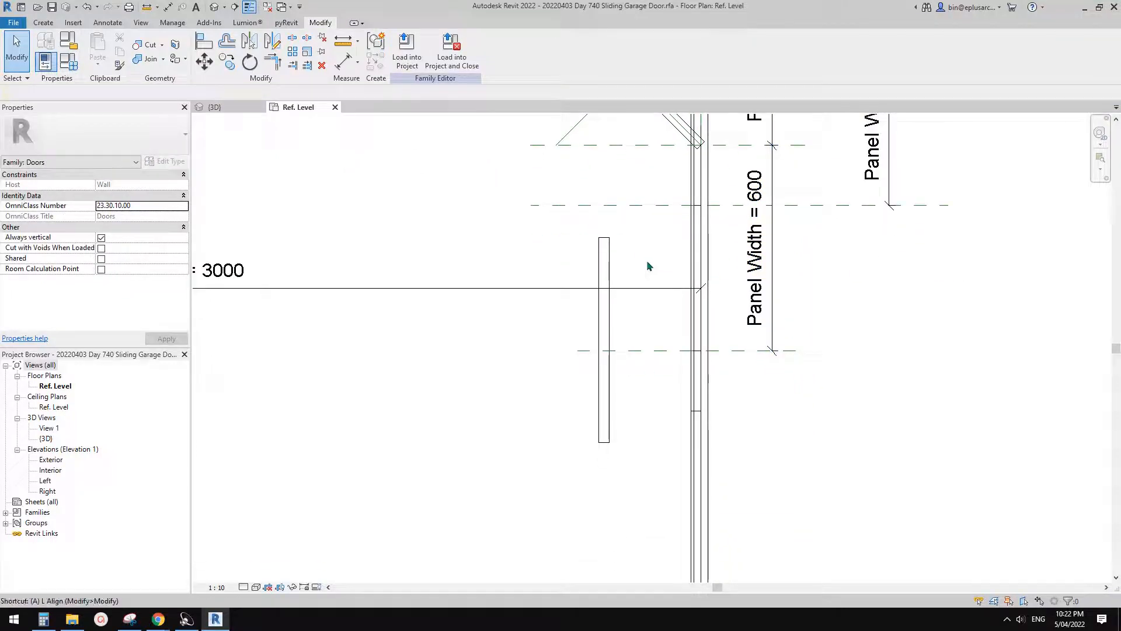
- Align the second arrayed vertical panel's upper end with the new Panel Width reference plane and lock the alignment
key("a")
key("l")
left_click(649, 351)
left_click(604, 238)
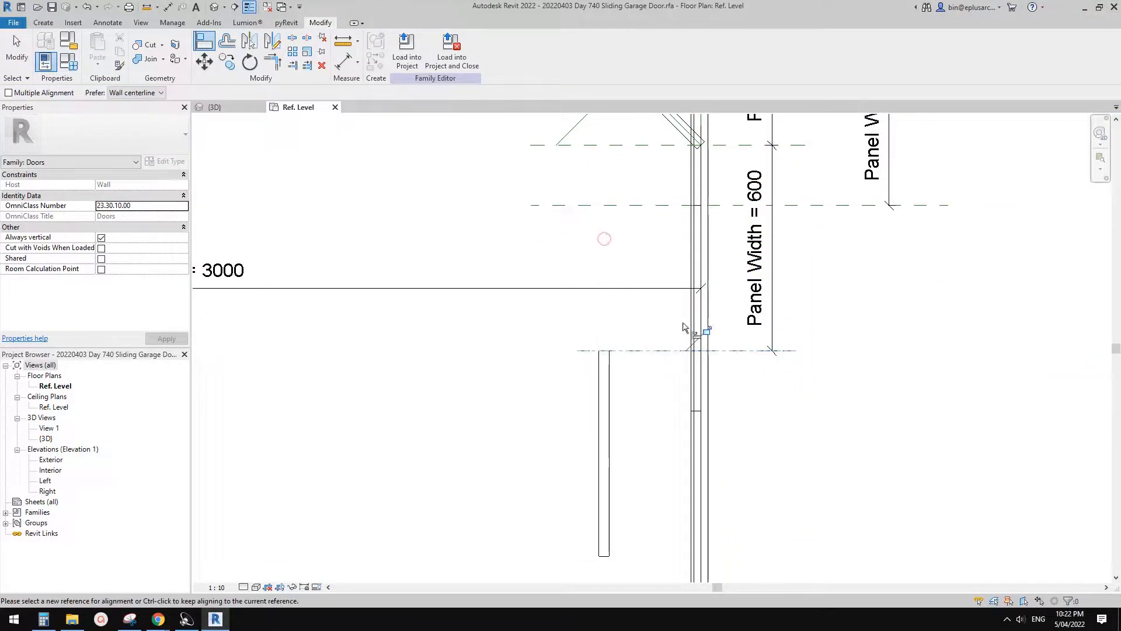
left_click(705, 331)
- Try to align the second vertical panel's long edge with a line of the side track, and undo the alignment
middle_click_drag(717, 178, 720, 276)
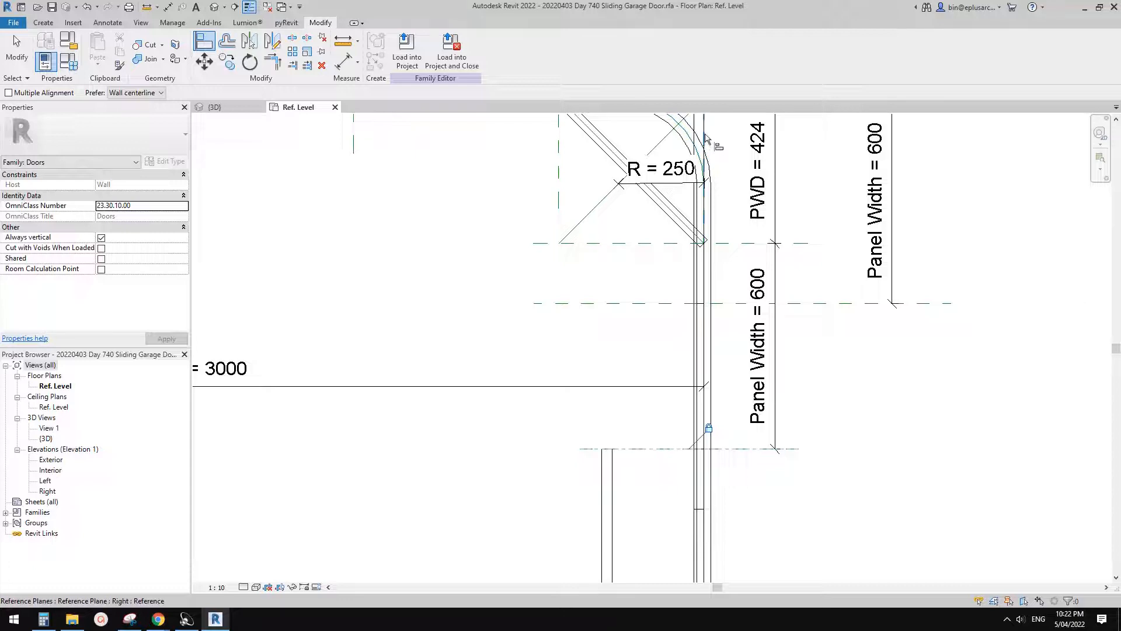
mouse_move(705, 176)
middle_mouse_down()
mouse_move(694, 316)
mouse_move(700, 165)
middle_mouse_up()
left_click(692, 313)
scroll(693, 314, "down", 2)
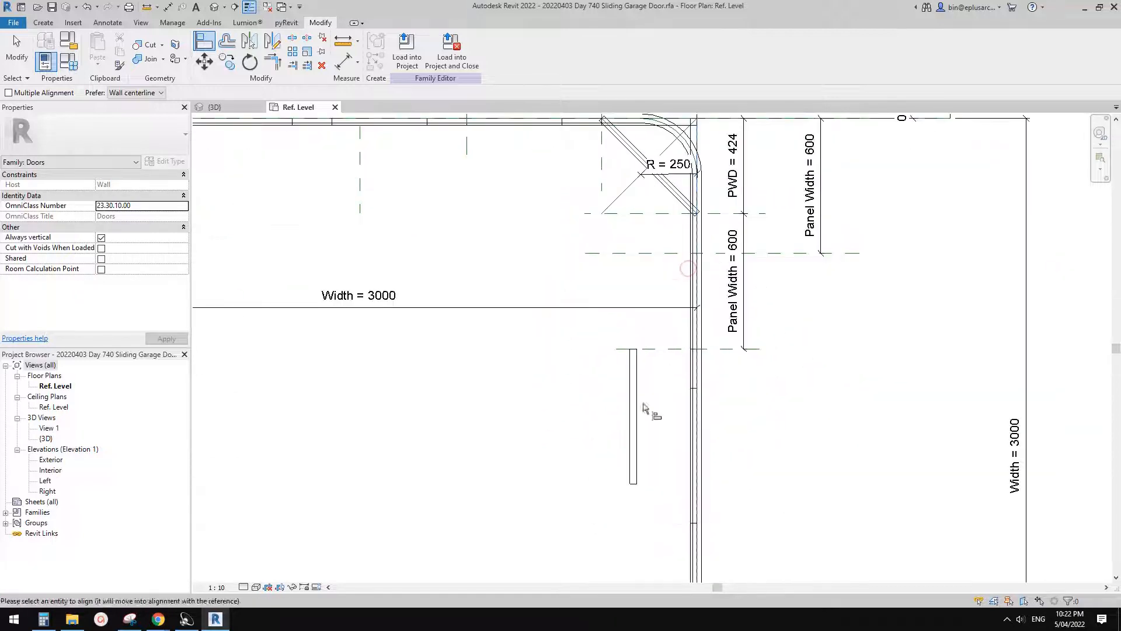
left_click(636, 399)
key("ctrl+z")
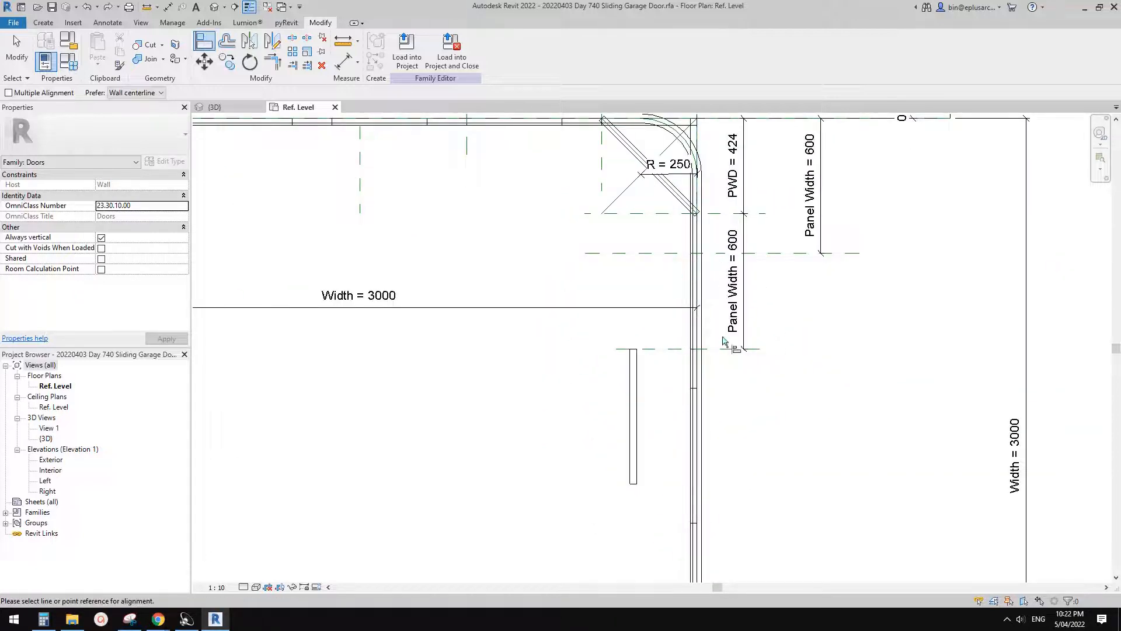
- Align the second vertical panel's outer long edge with the Right reference plane and lock the alignment
middle_click_drag(727, 350, 722, 371)
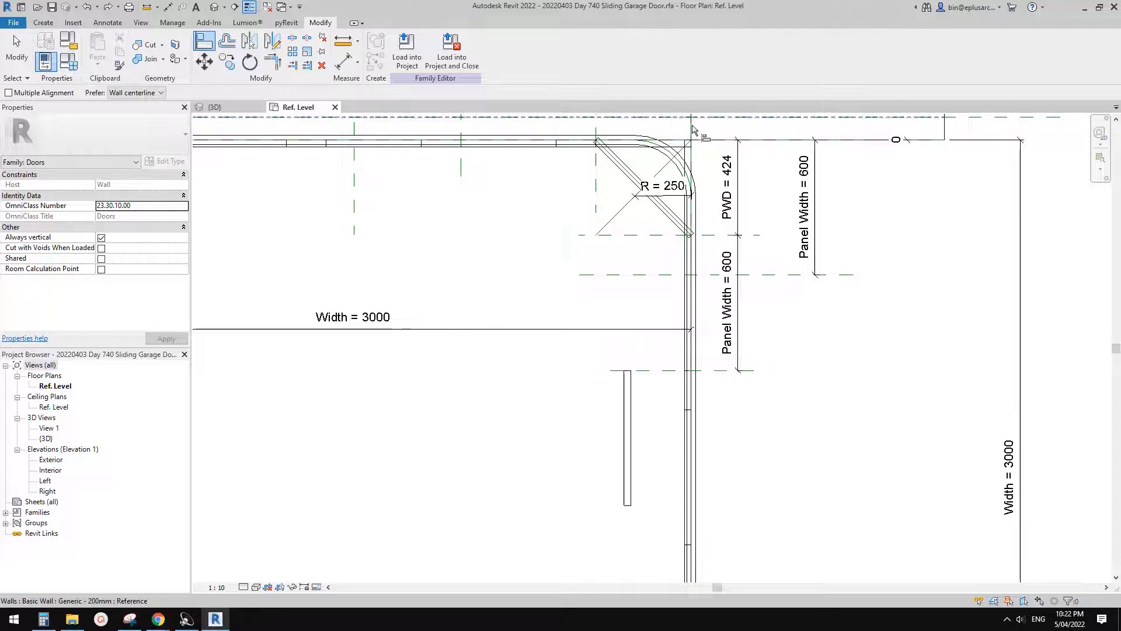
left_click(692, 156)
scroll(630, 428, "up", 1)
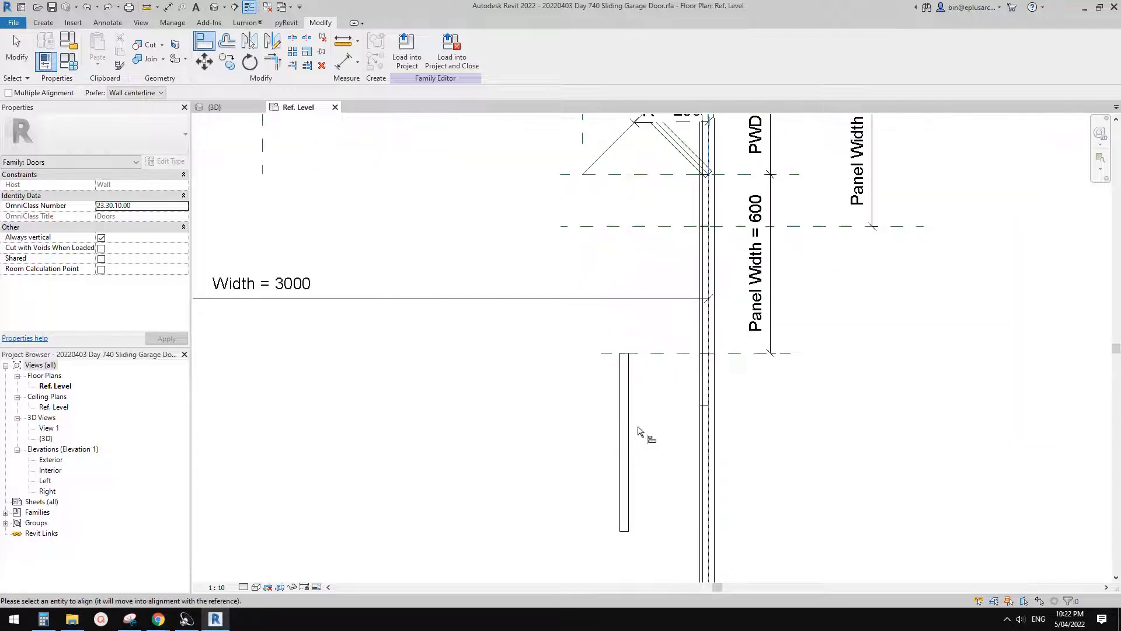
scroll(613, 434, "up", 2)
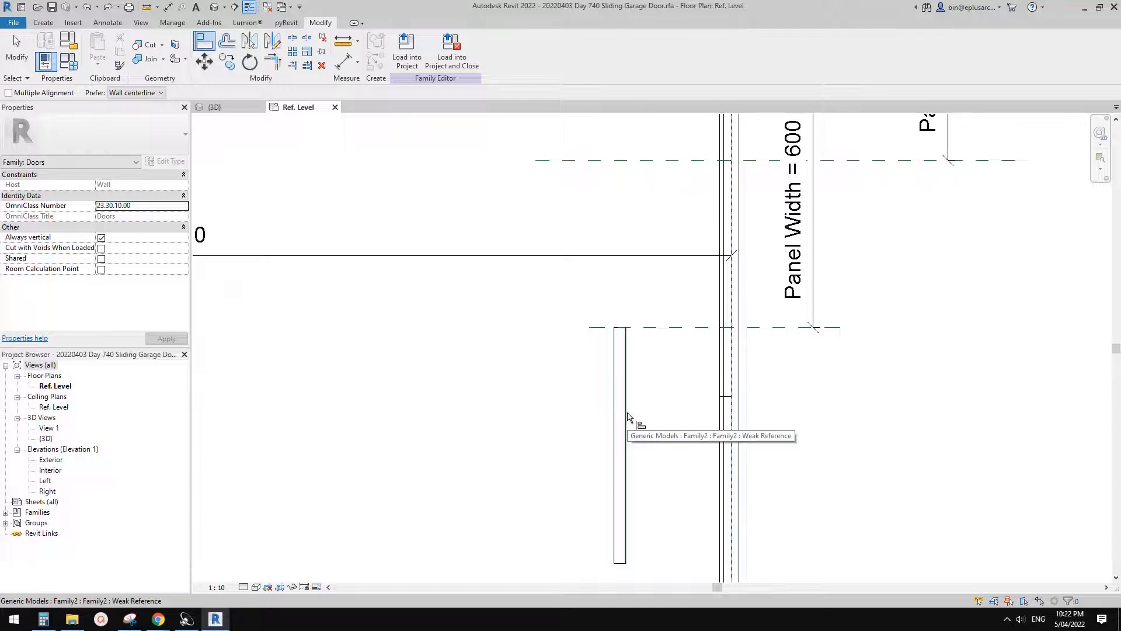
left_click(626, 416)
middle_click_drag(681, 364, 663, 351)
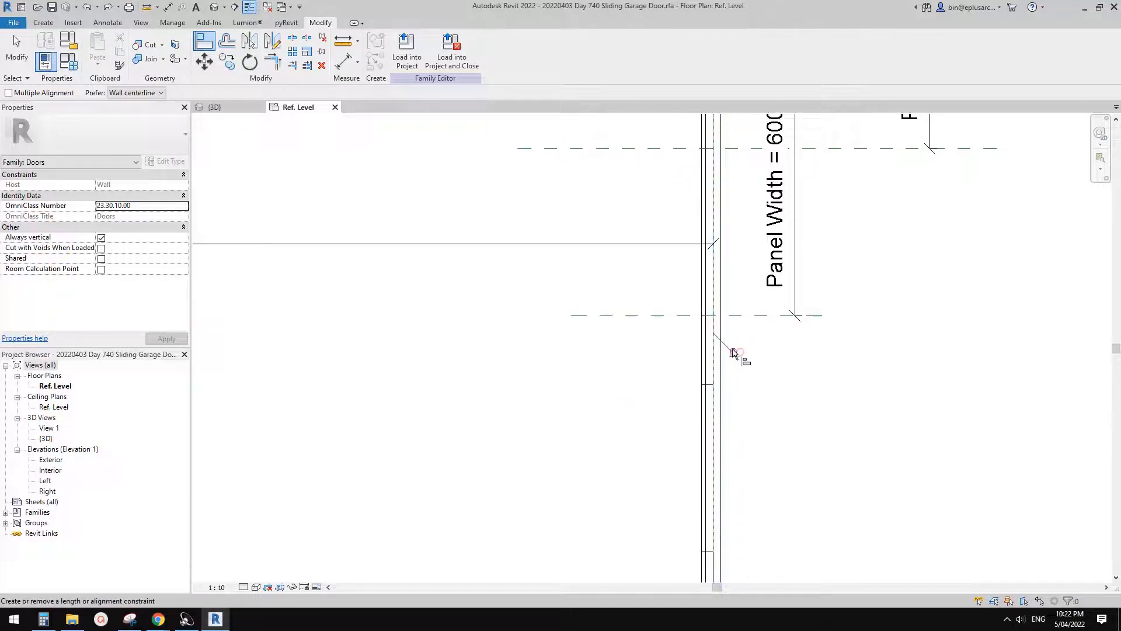
scroll(740, 358, "down", 1)
middle_click_drag(735, 354, 775, 355)
scroll(761, 351, "down", 1)
key("Escape")
key("Escape")
- Select the vertical panel array and label its count with a new instance family parameter named No. Half Open
scroll(771, 341, "down", 1)
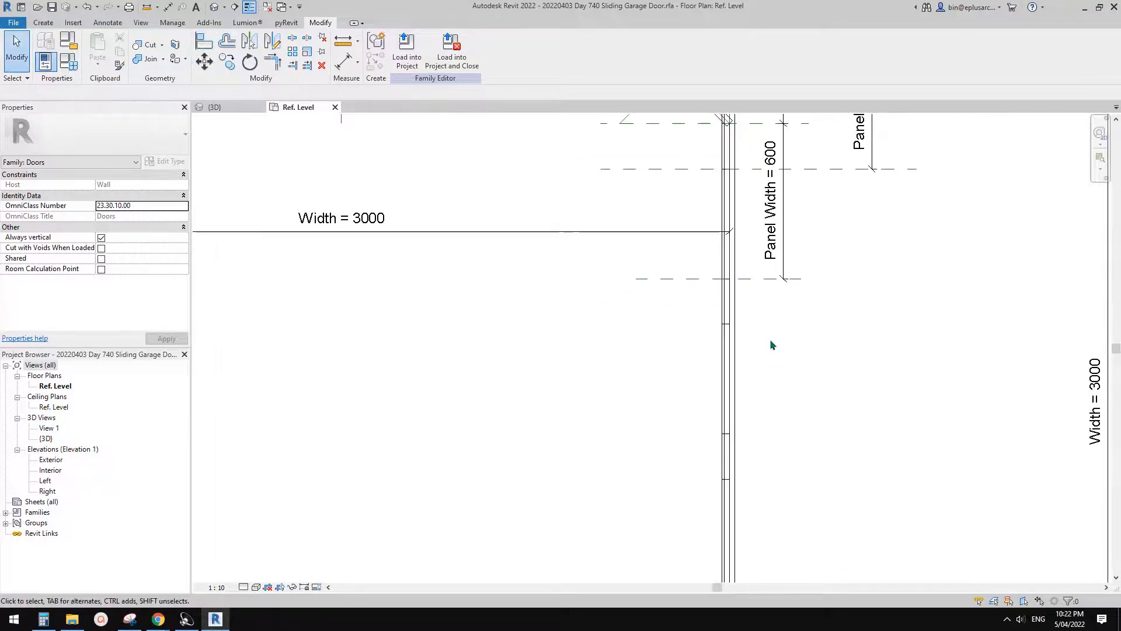
scroll(756, 337, "down", 1)
middle_click_drag(757, 336, 826, 380)
scroll(808, 337, "down", 1)
left_click(783, 315)
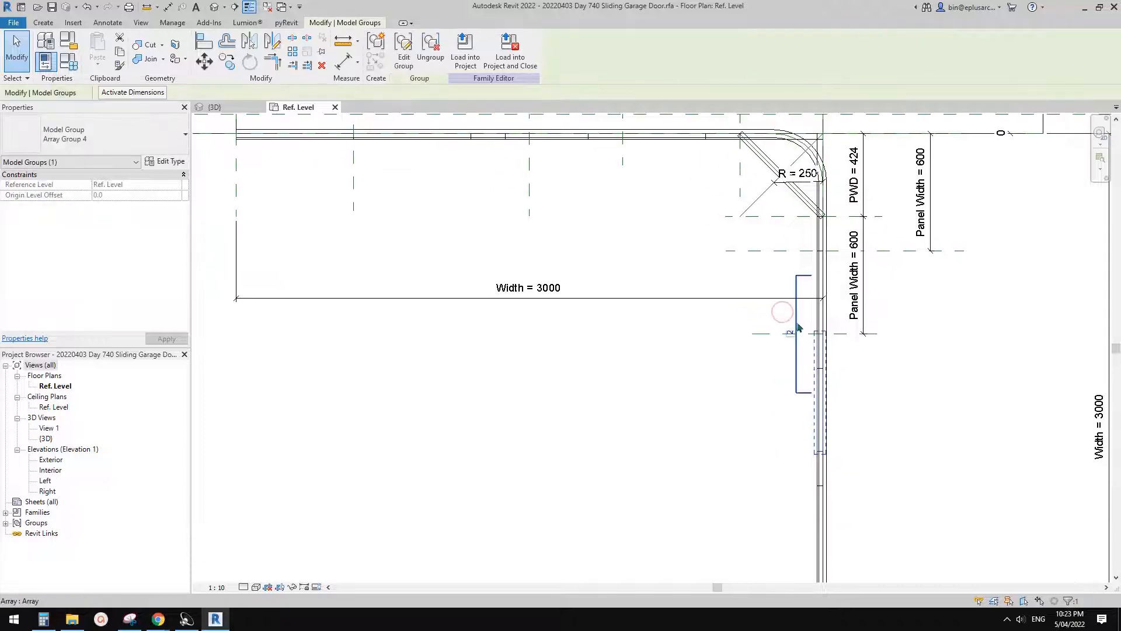
left_click(796, 329)
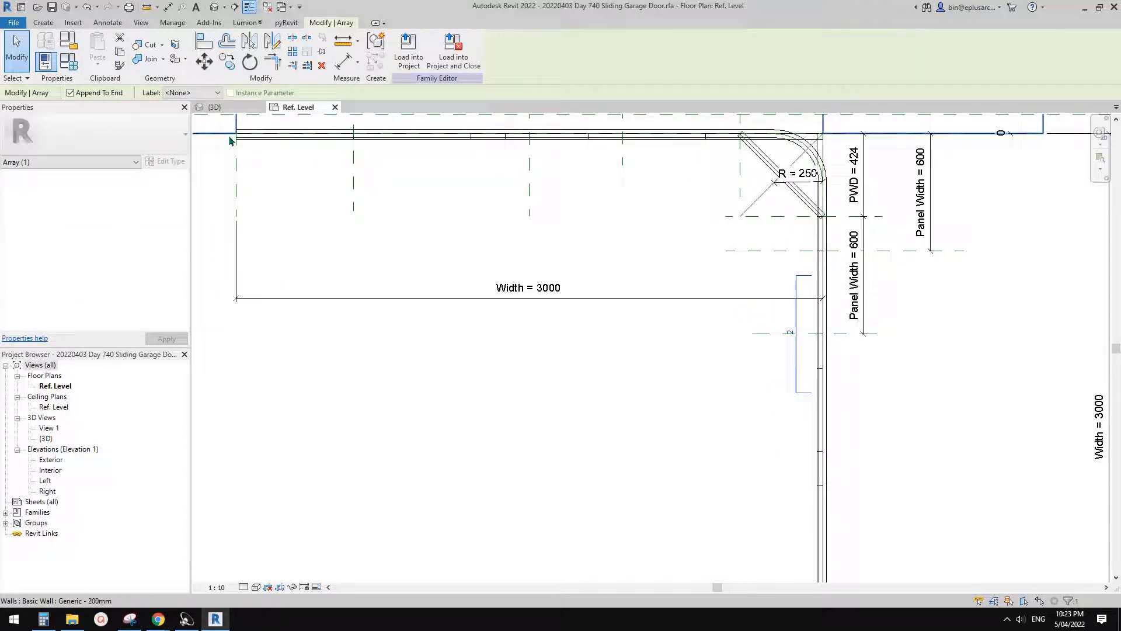
left_click(193, 92)
left_click(184, 110)
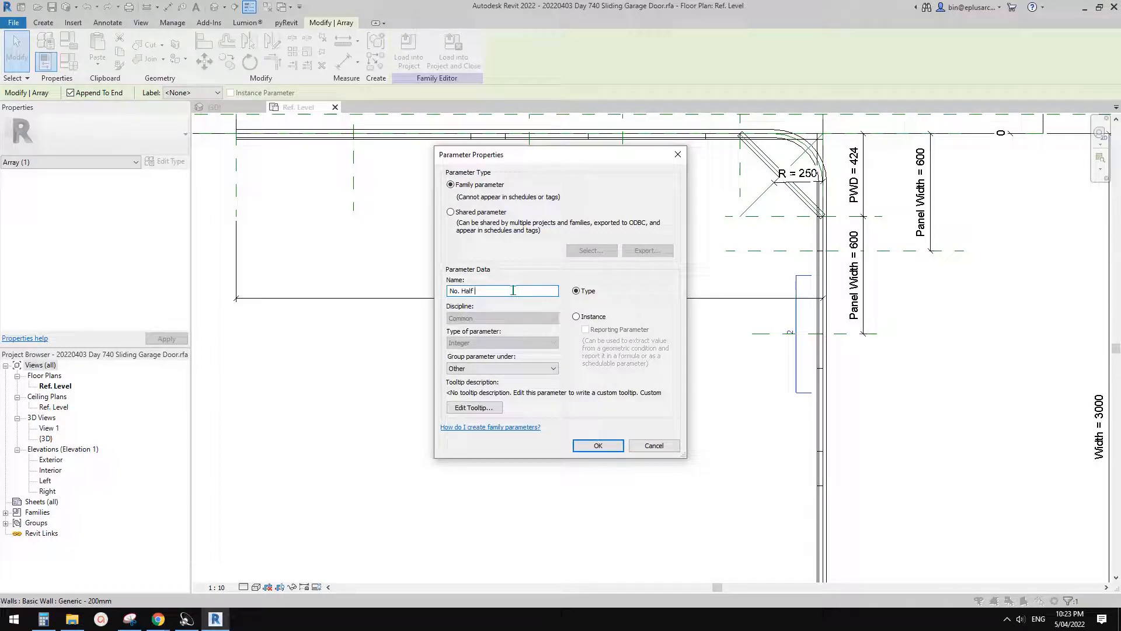
left_click(588, 320)
left_click(598, 445)
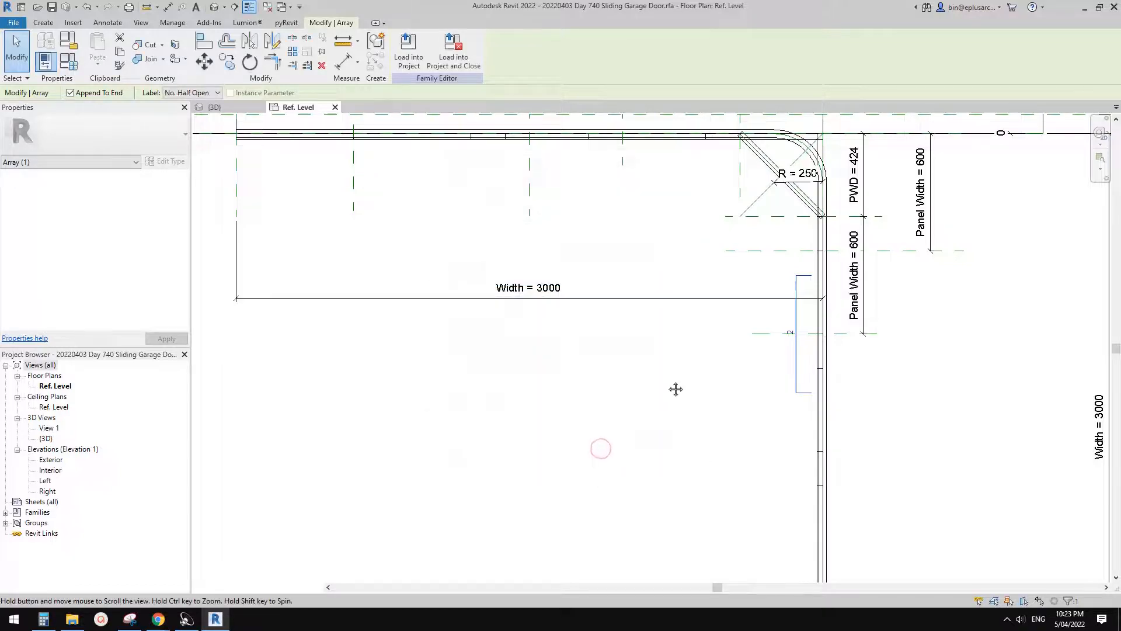
- In the family types, set the No. Half Close formula to roundup(No. / 2)
scroll(675, 380, "down", 1)
scroll(672, 375, "down", 1)
left_click(68, 60)
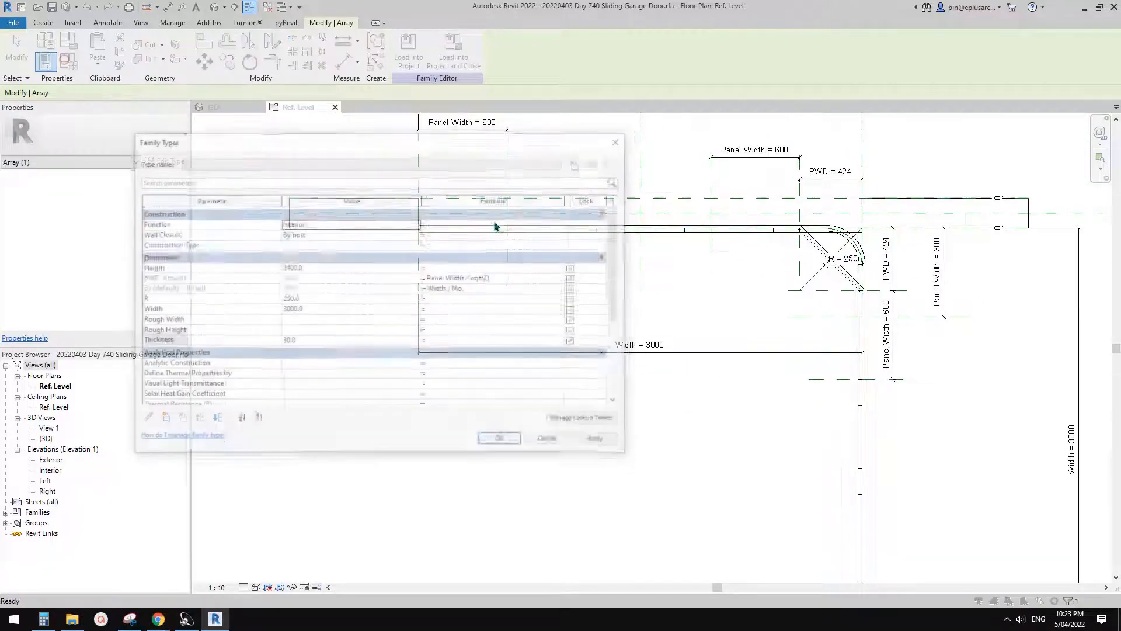
left_click_drag(498, 150, 630, 181)
scroll(465, 355, "down", 5)
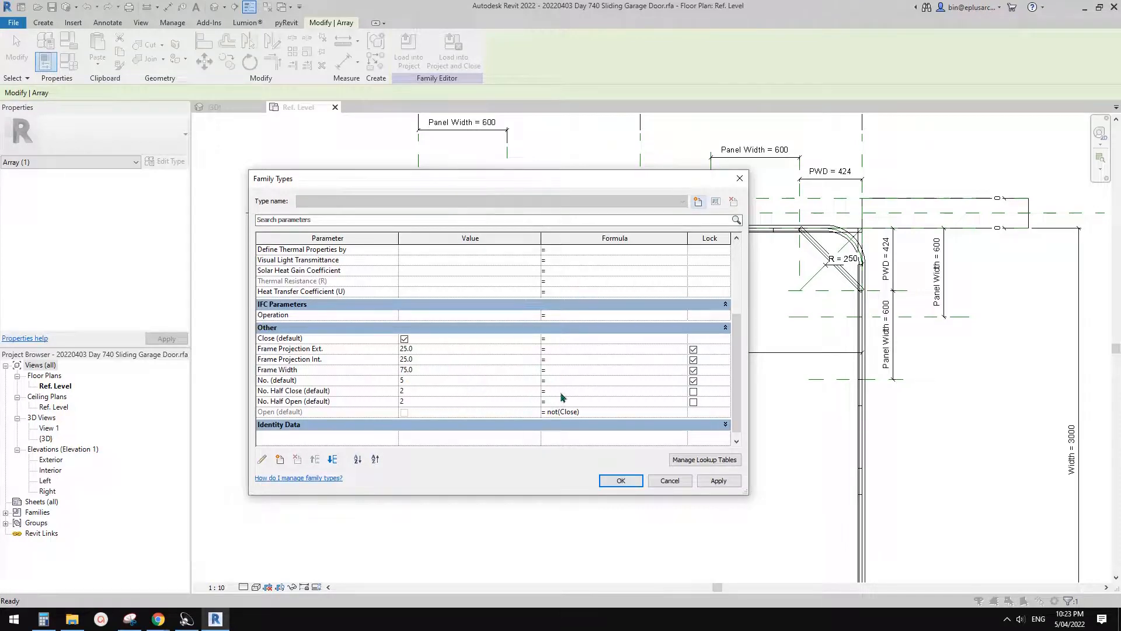
left_click(601, 389)
type(")")
- Reuse the No. Half Close formula for No. Half Open, changing it to rounddown(No. / 2)
left_click_drag(608, 392, 531, 391)
key("ctrl+c")
left_click(563, 401)
key("ctrl+v")
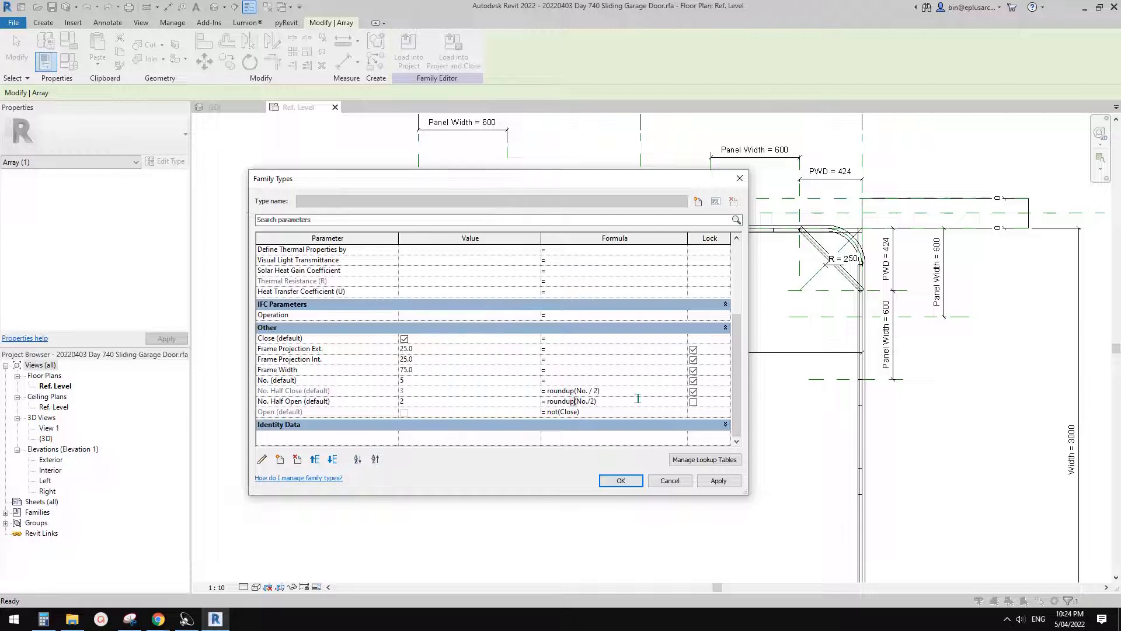
key("BackSpace")
key("BackSpace")
type("down")
left_click(632, 386)
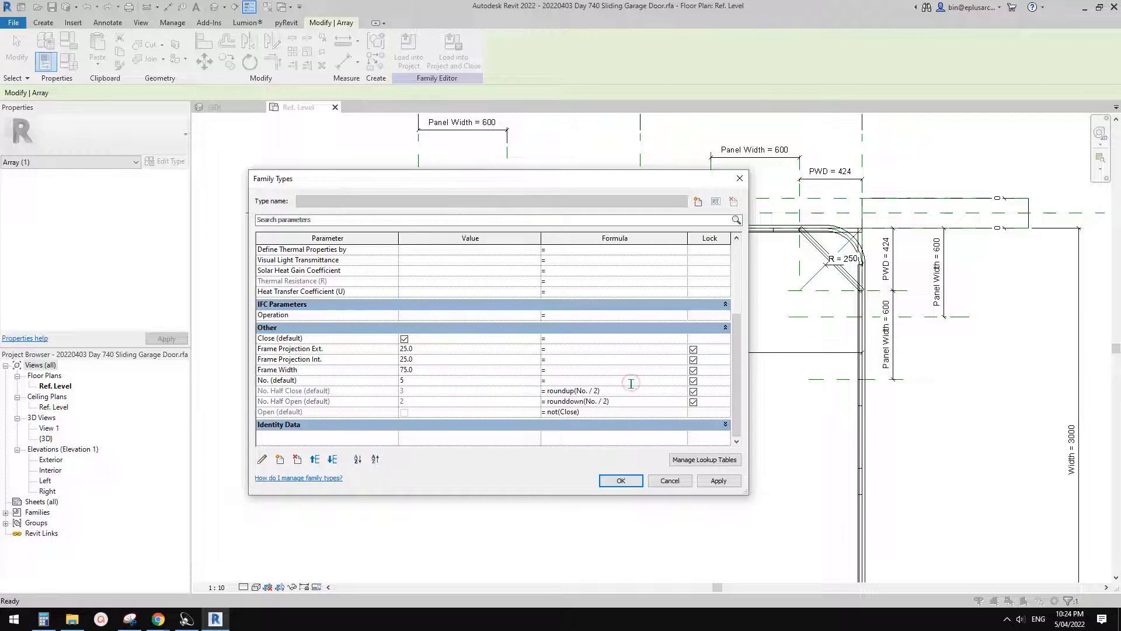
left_click(622, 393)
left_click(623, 401)
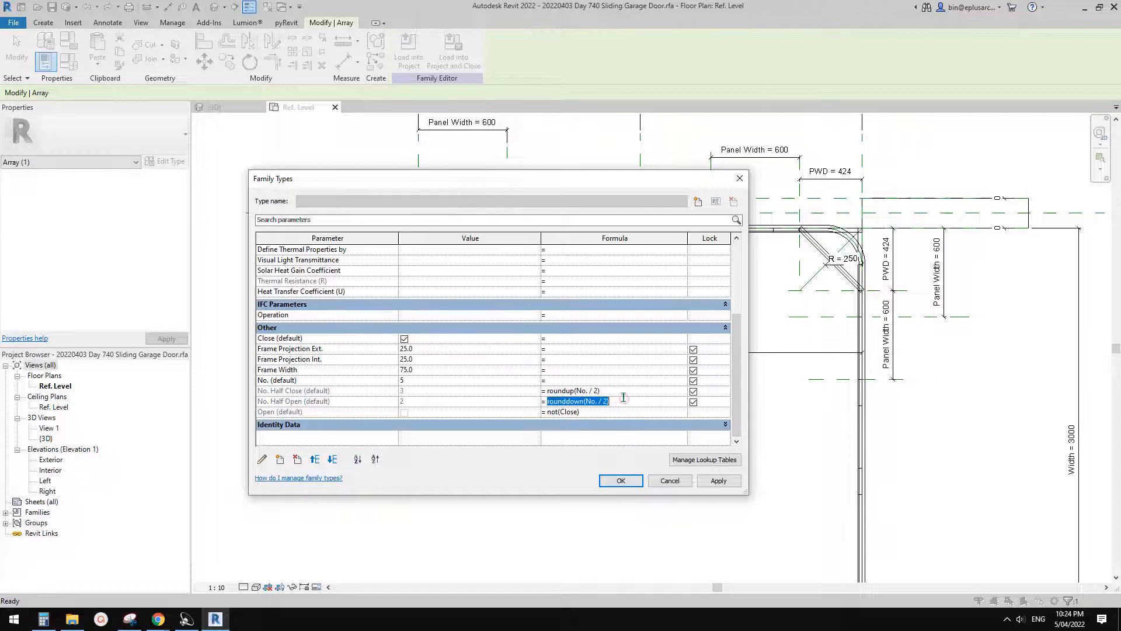
left_click(619, 391)
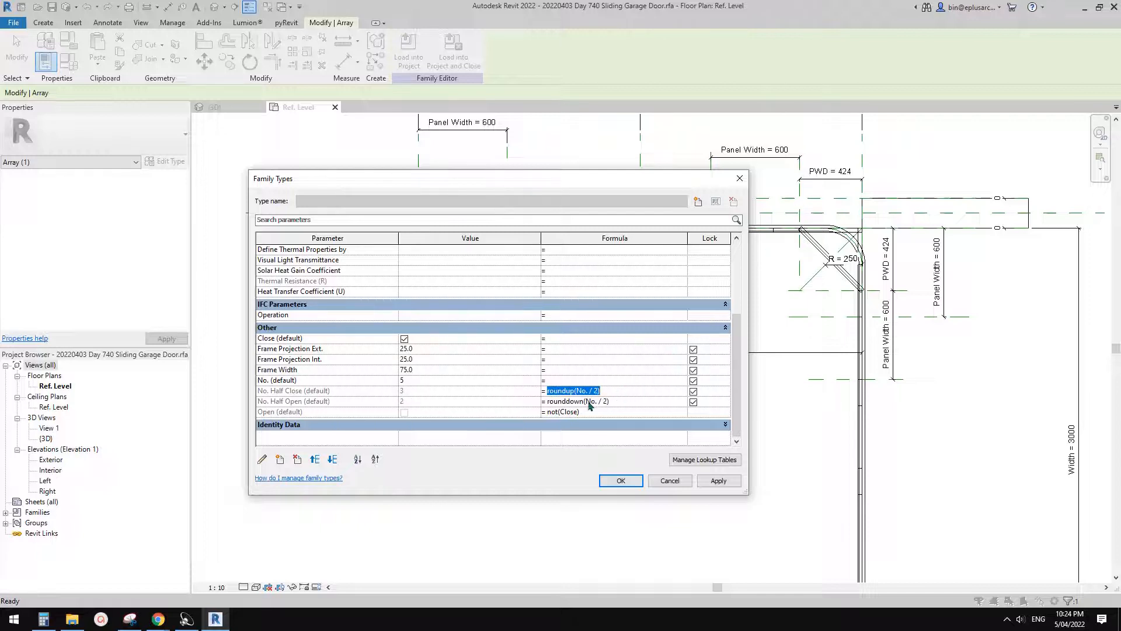
left_click(614, 392)
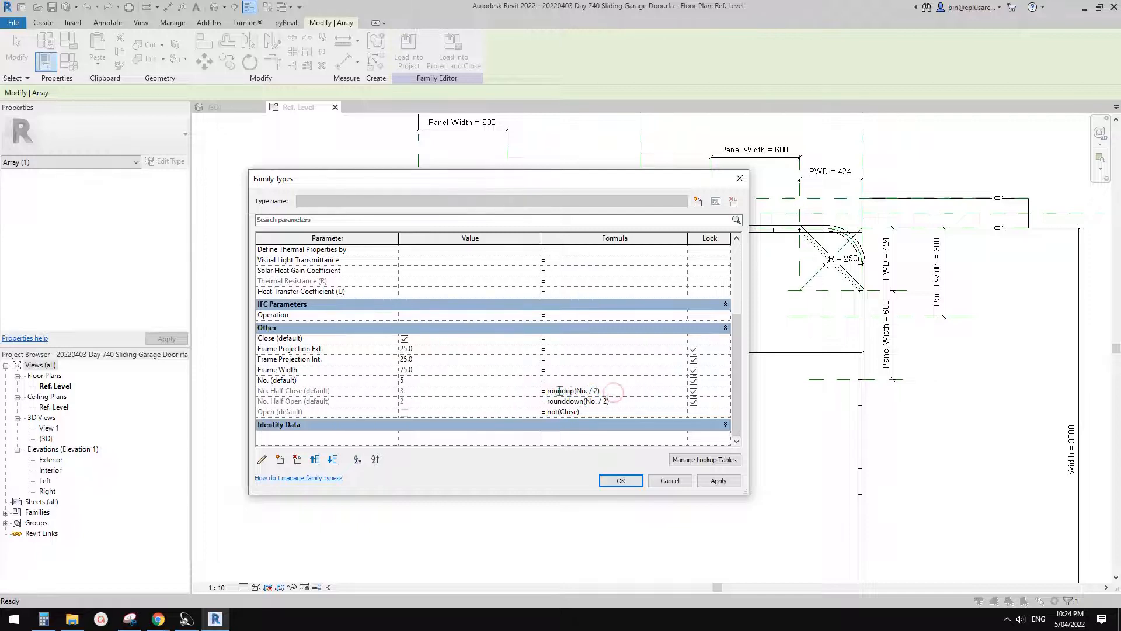
- Change the No. Half Close formula to No. - rounddown(No. / 2) - 1, reusing the rounddown expression from No. Half Open
left_click_drag(618, 390, 547, 389)
type("No.")
left_click(613, 401)
key("ctrl+c")
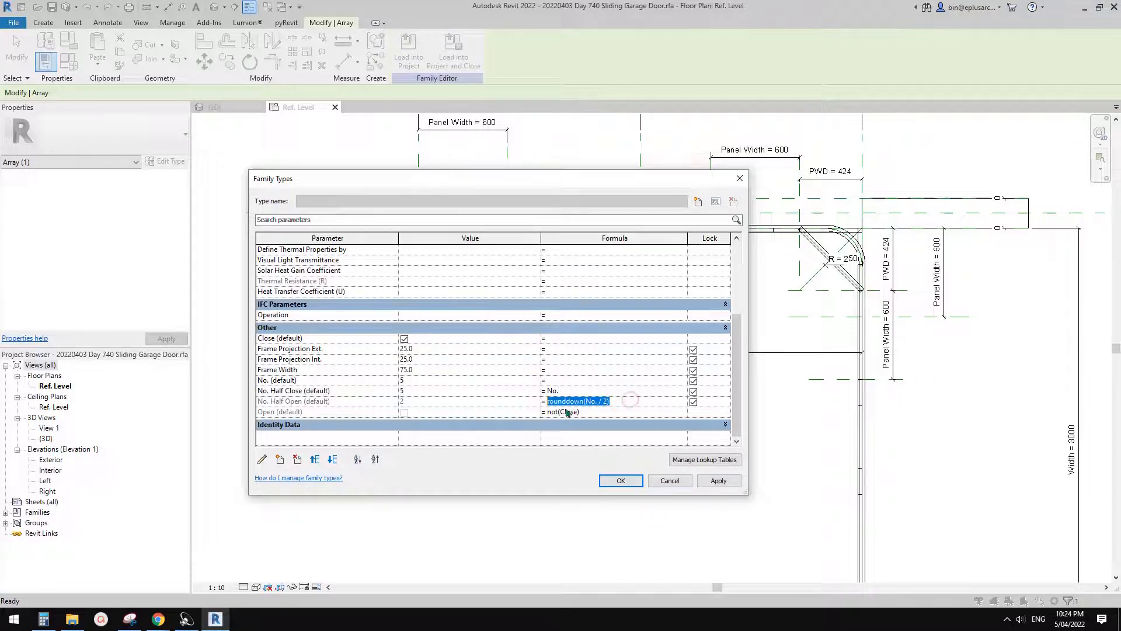
left_click(585, 391)
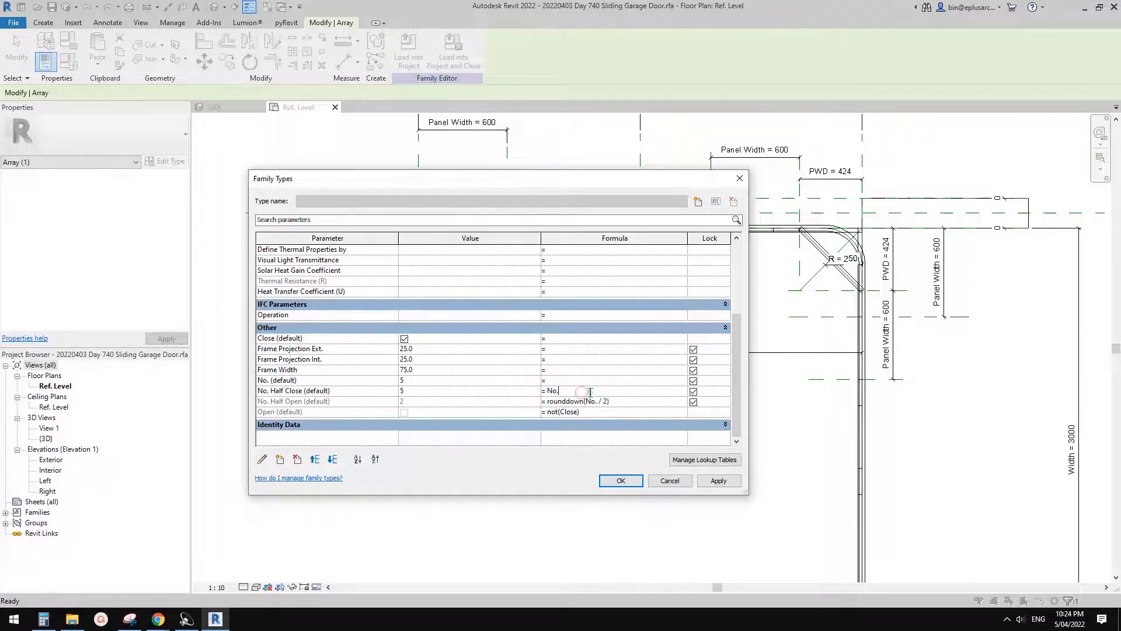
type("-")
key("ctrl+v")
type("- 1")
left_click(600, 381)
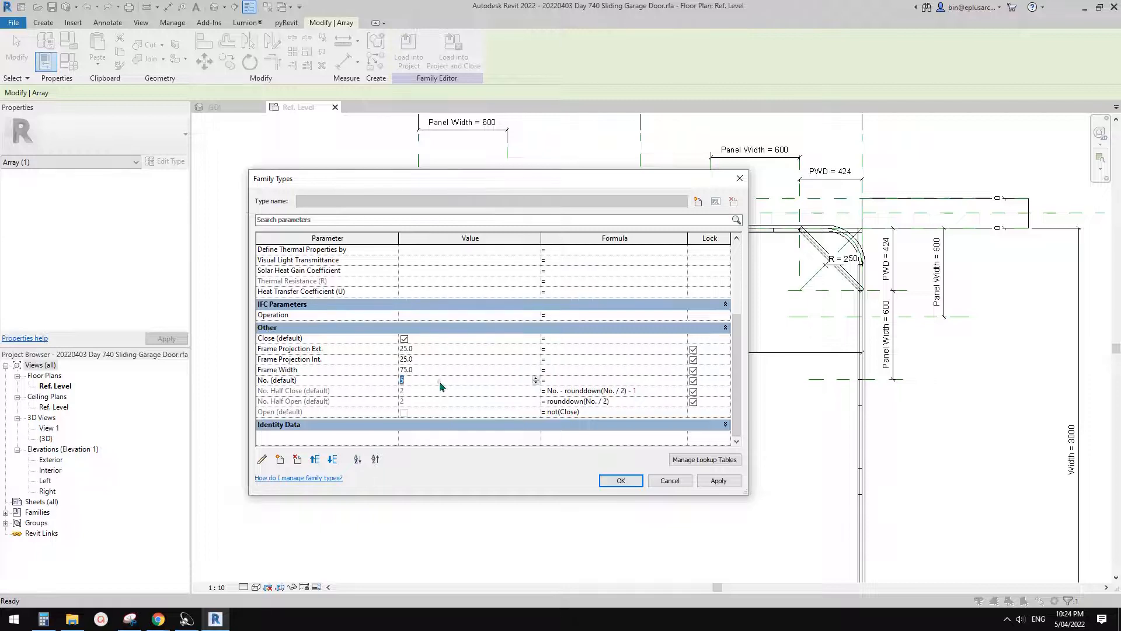
- Test the panel arrays by applying No. values of 6 and 7, and compare the two half-count formulas
type("6")
left_click(718, 480)
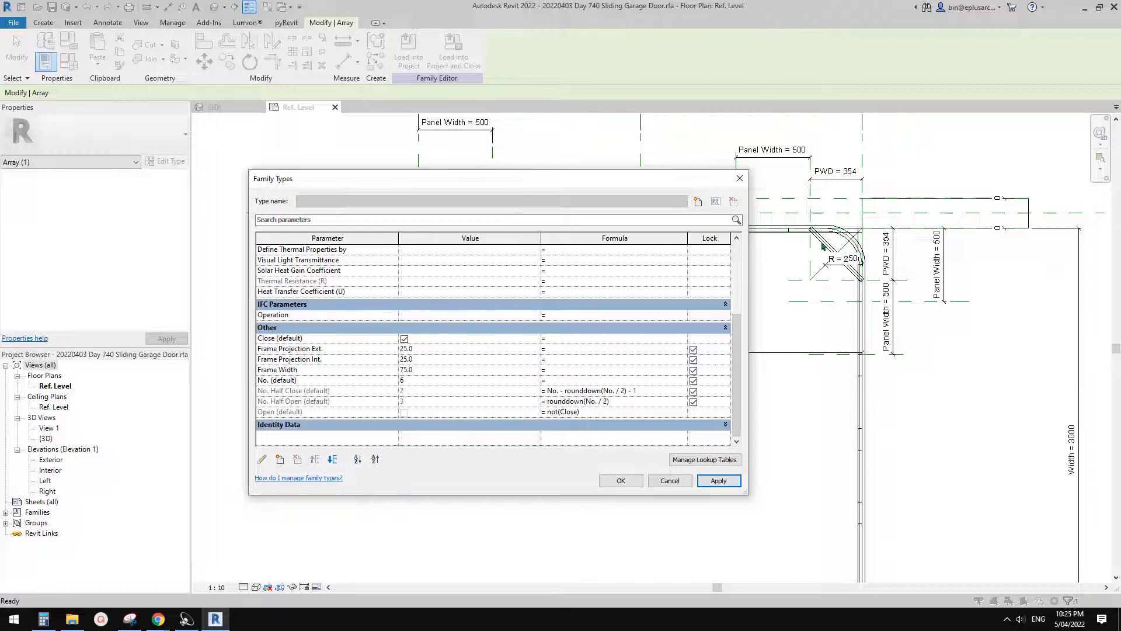
left_click(402, 380)
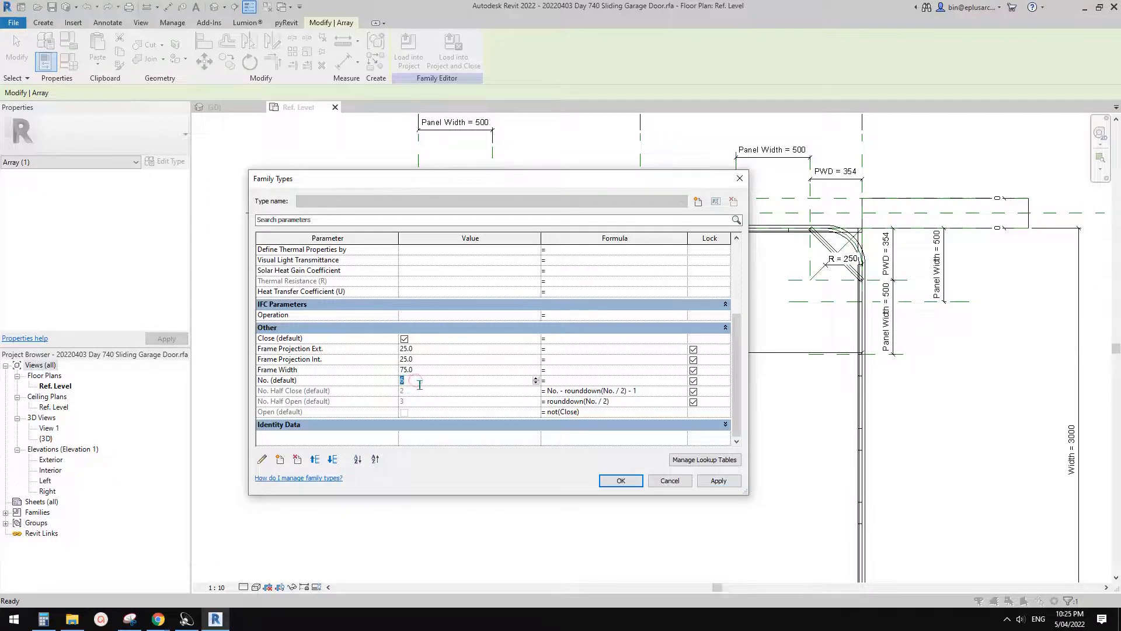
type("7")
left_click(714, 479)
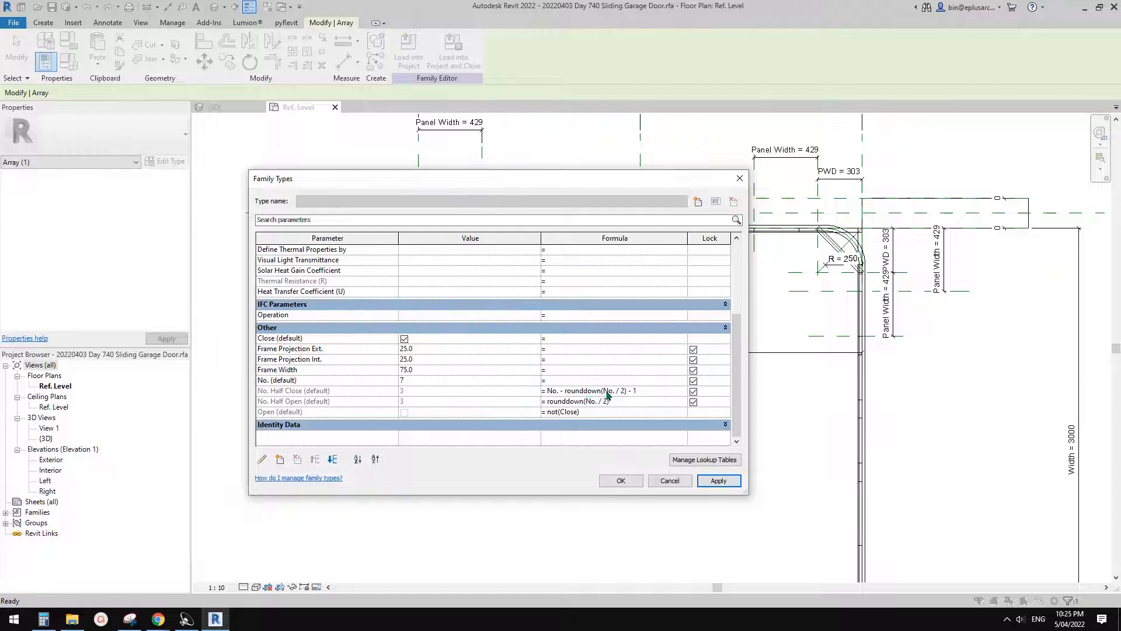
left_click(631, 403)
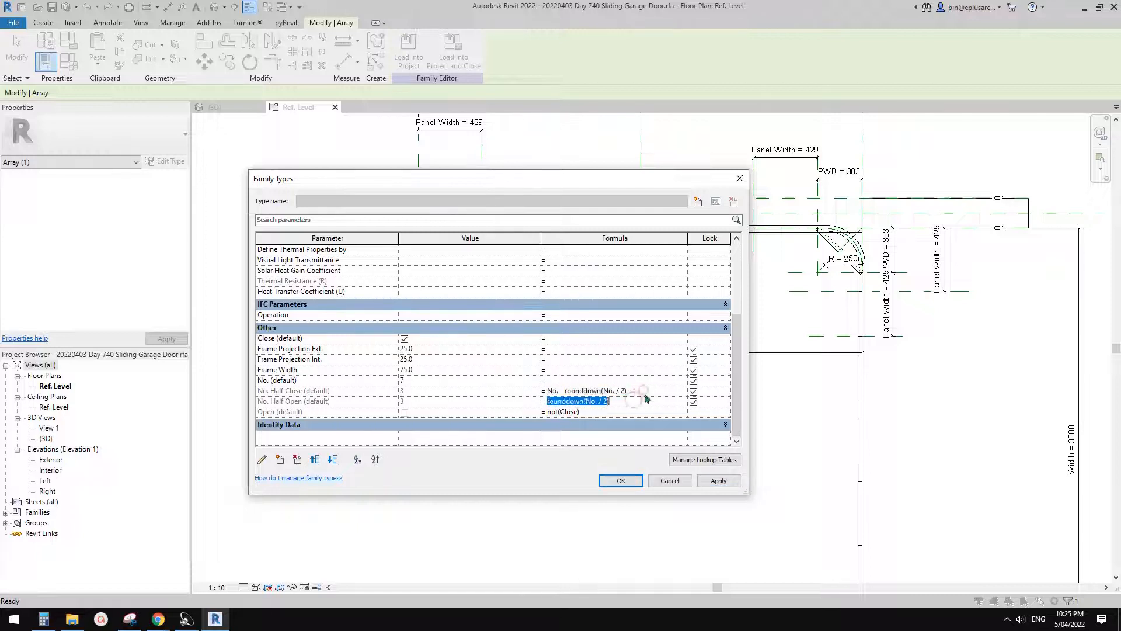
left_click(642, 390)
left_click(648, 402)
- Set the No. parameter to 6, apply it and accept the family types
left_click(417, 380)
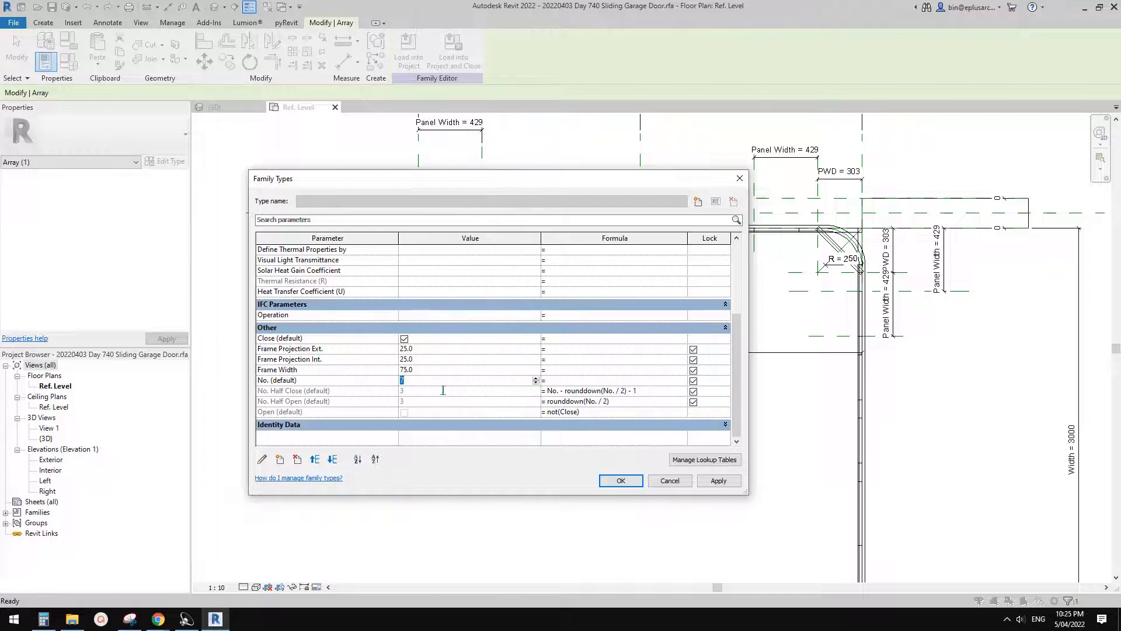
type("6")
left_click(718, 480)
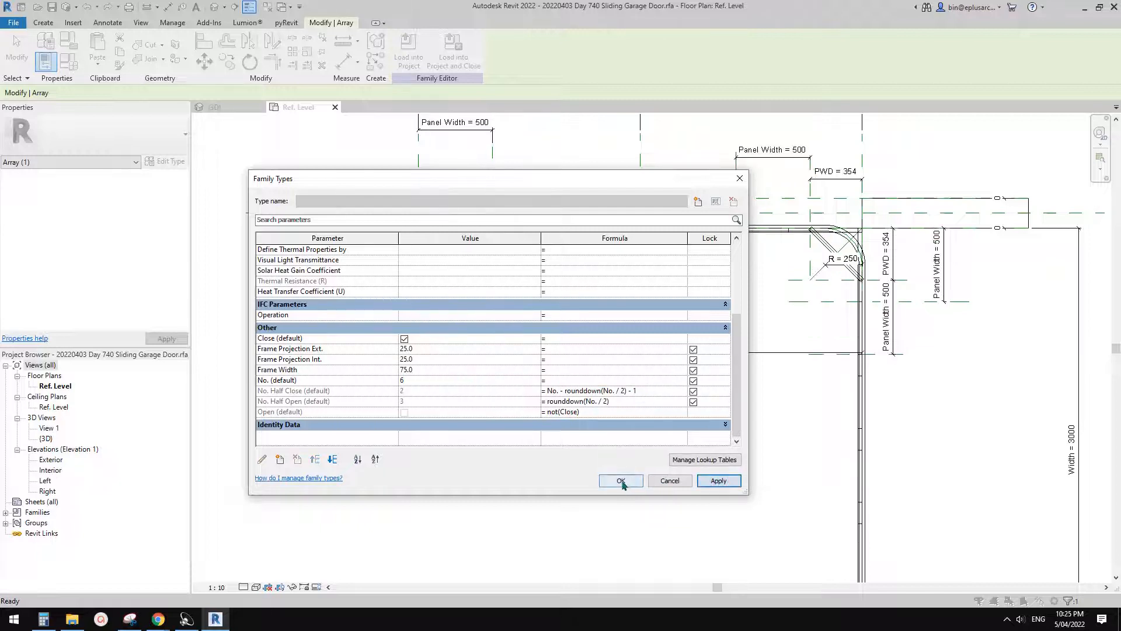
left_click(621, 480)
- Check the panel layout in the plan and open the default 3D view of the family
left_click(642, 432)
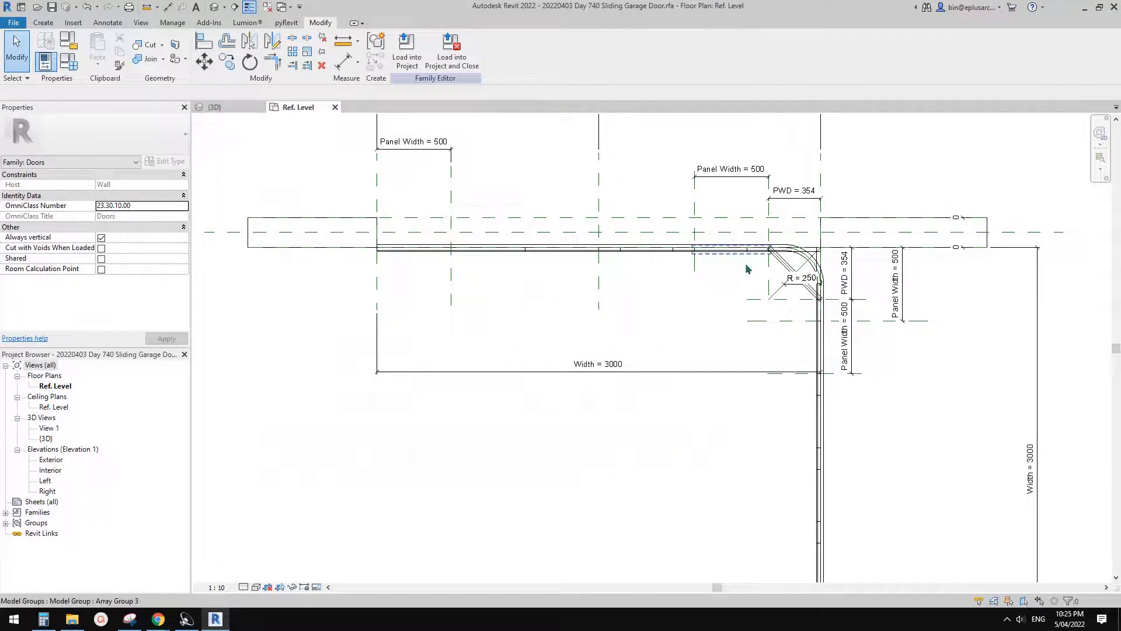
middle_click_drag(804, 299, 723, 283)
middle_click_drag(700, 326, 716, 320)
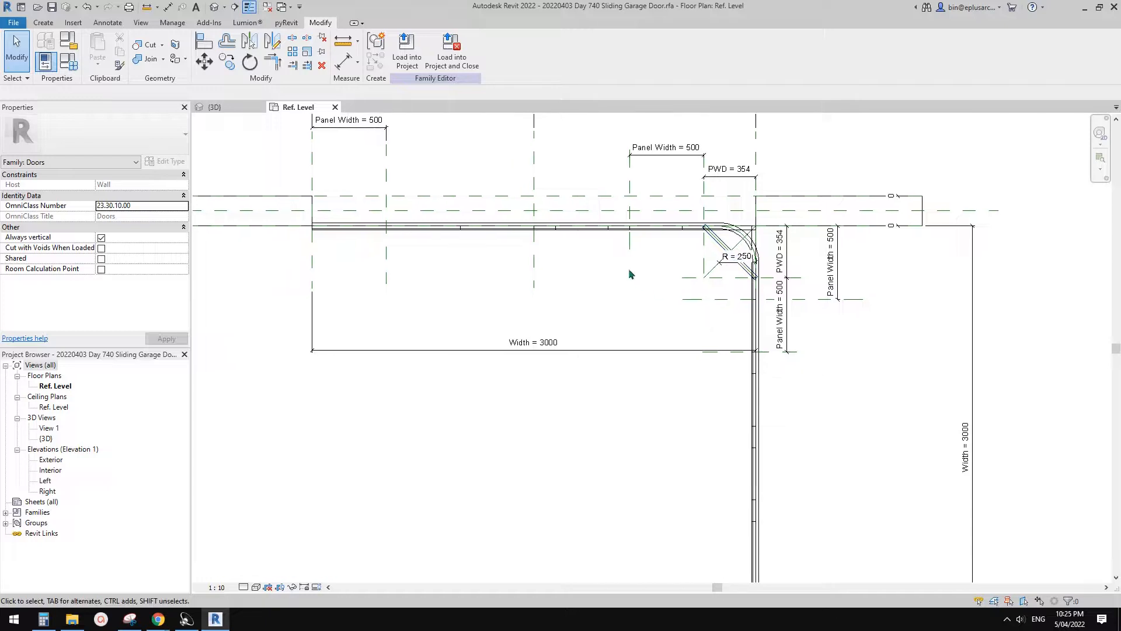
middle_click_drag(630, 273, 638, 287)
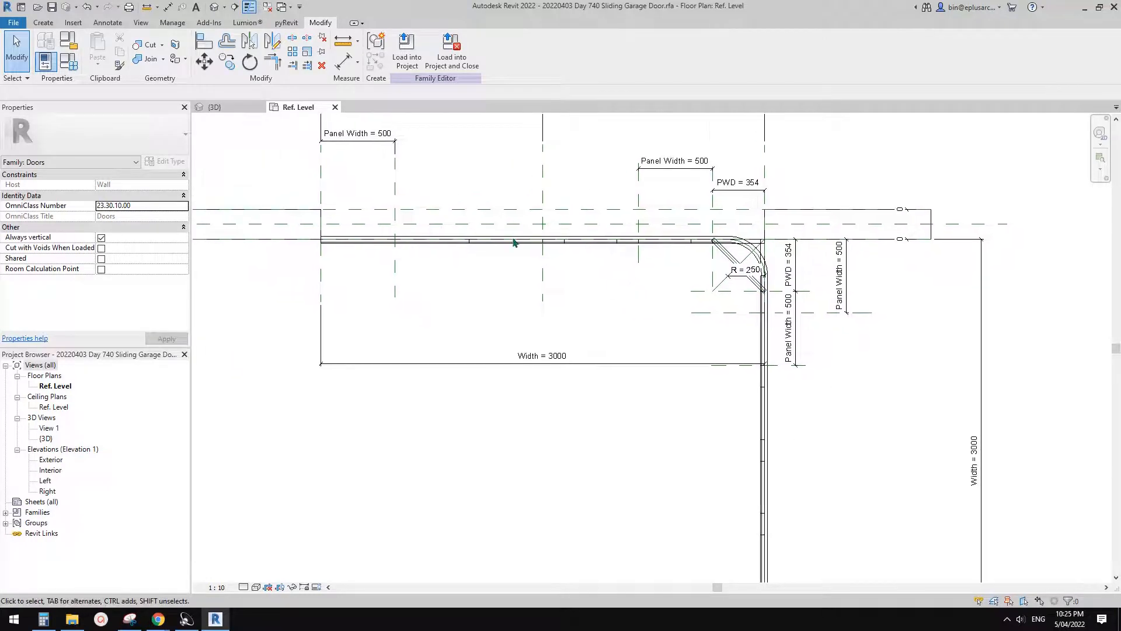
left_click(214, 8)
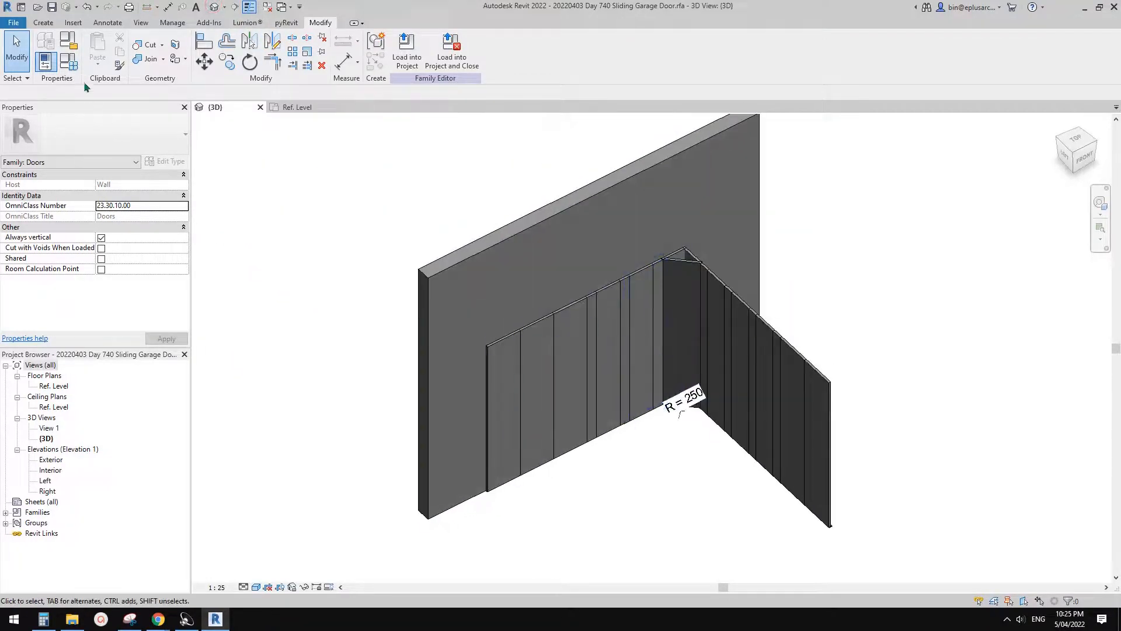
- In the family types, remove the formula from the Open parameter and accept the change
left_click(68, 61)
left_click_drag(395, 173, 296, 115)
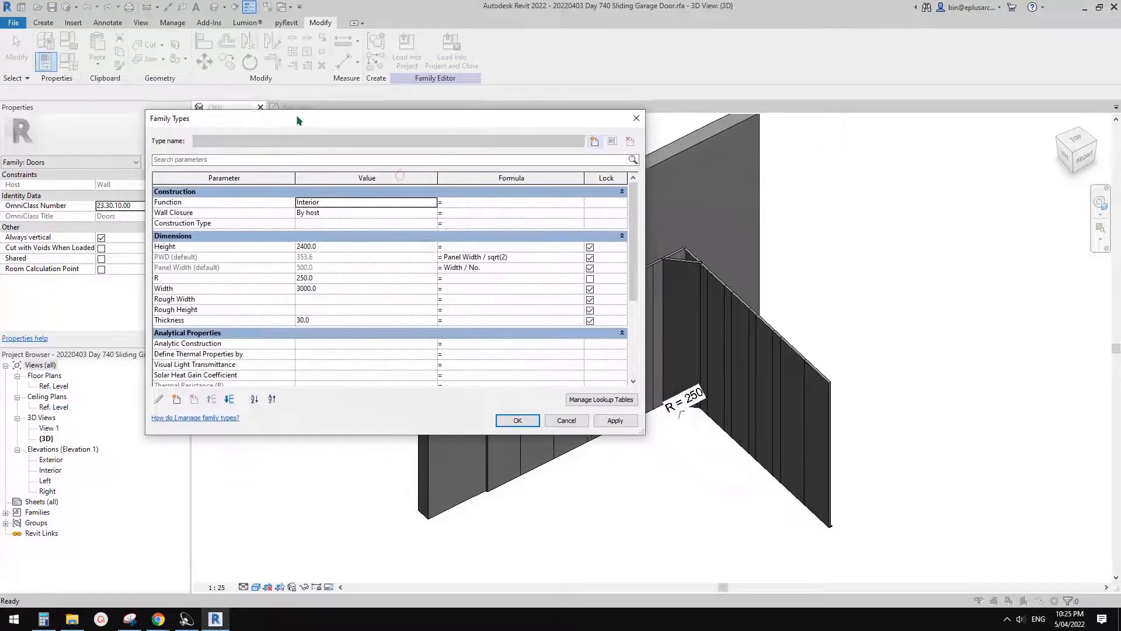
scroll(333, 355, "down", 5)
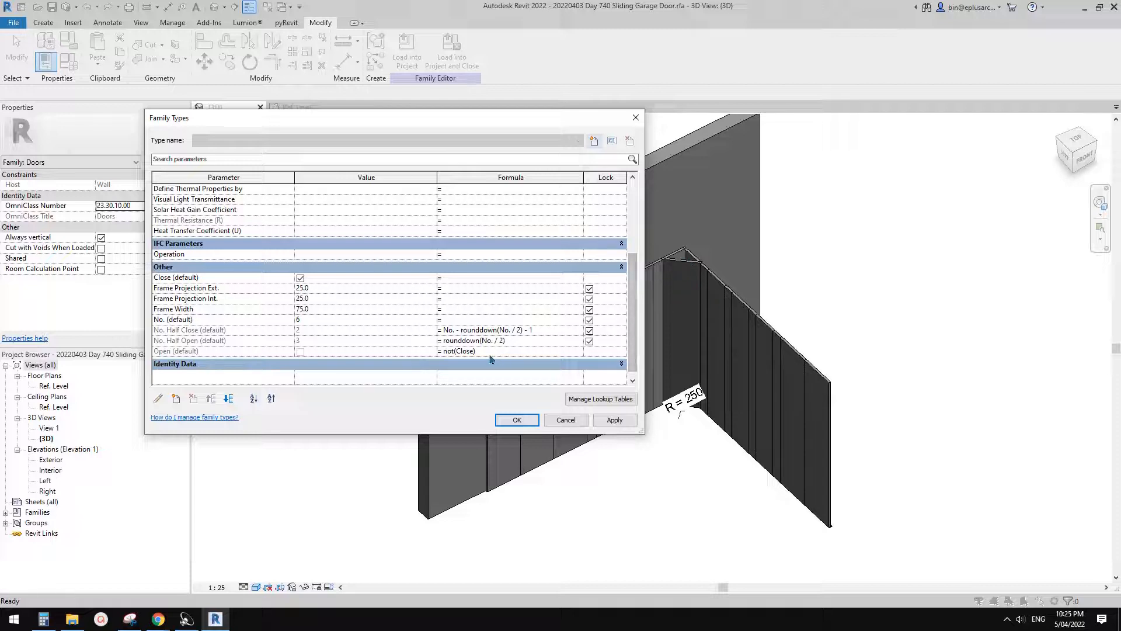
left_click(514, 353)
key("BackSpace")
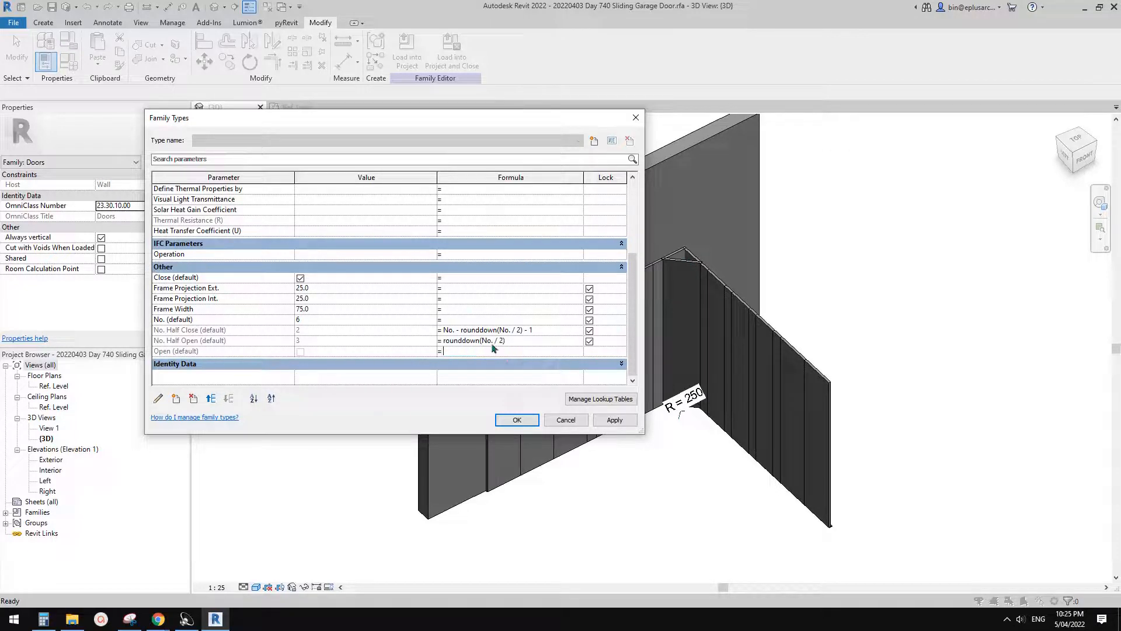
left_click(223, 319)
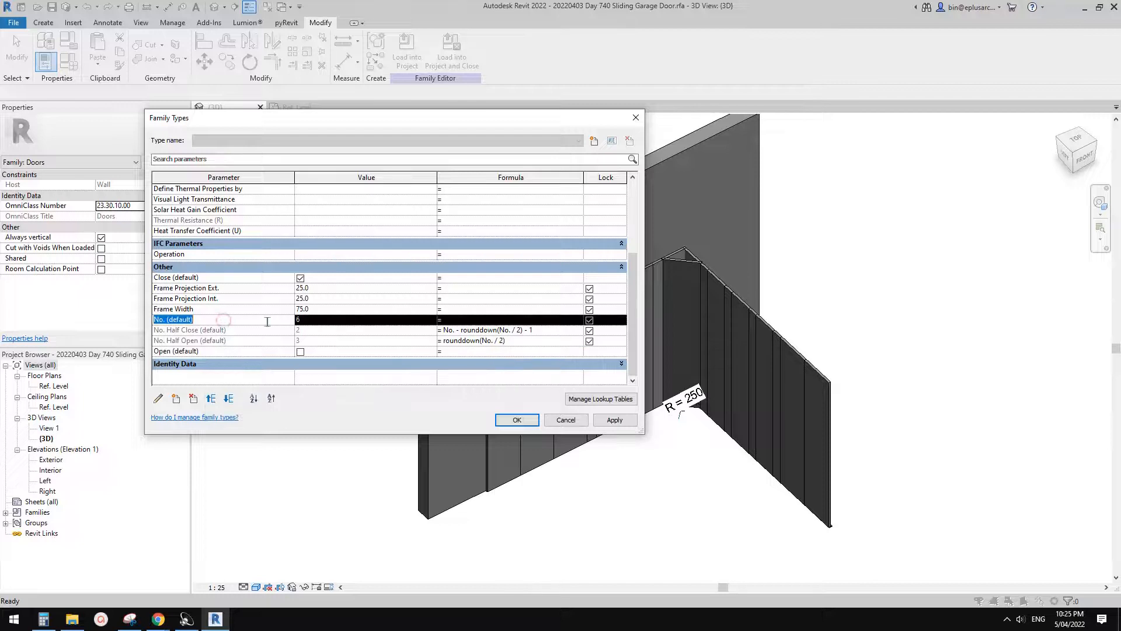
left_click(237, 351)
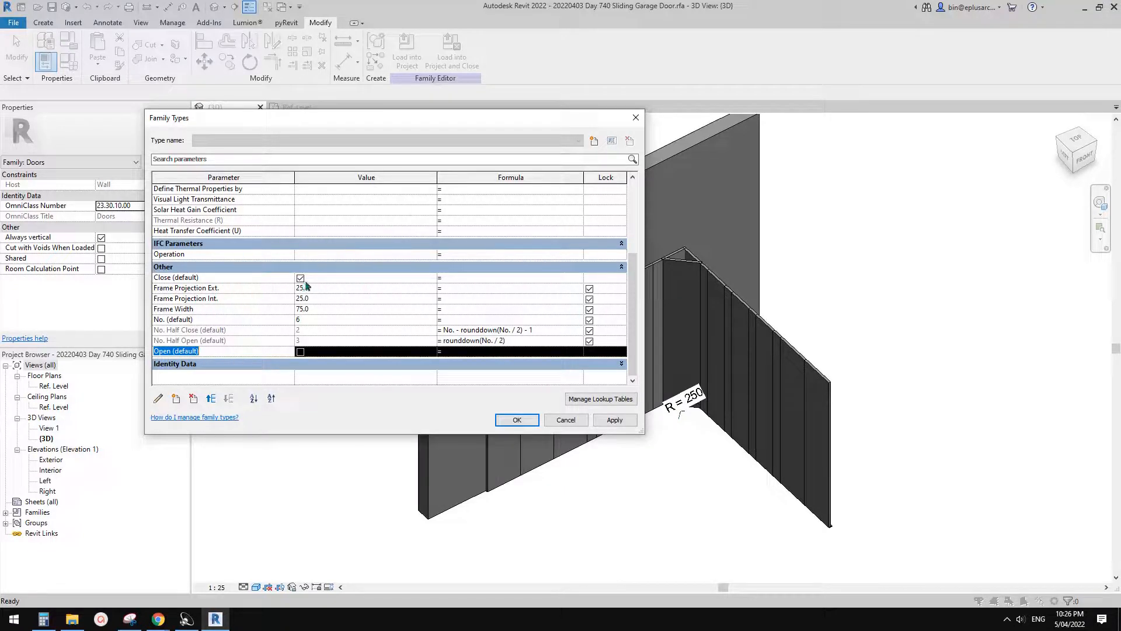
left_click(525, 421)
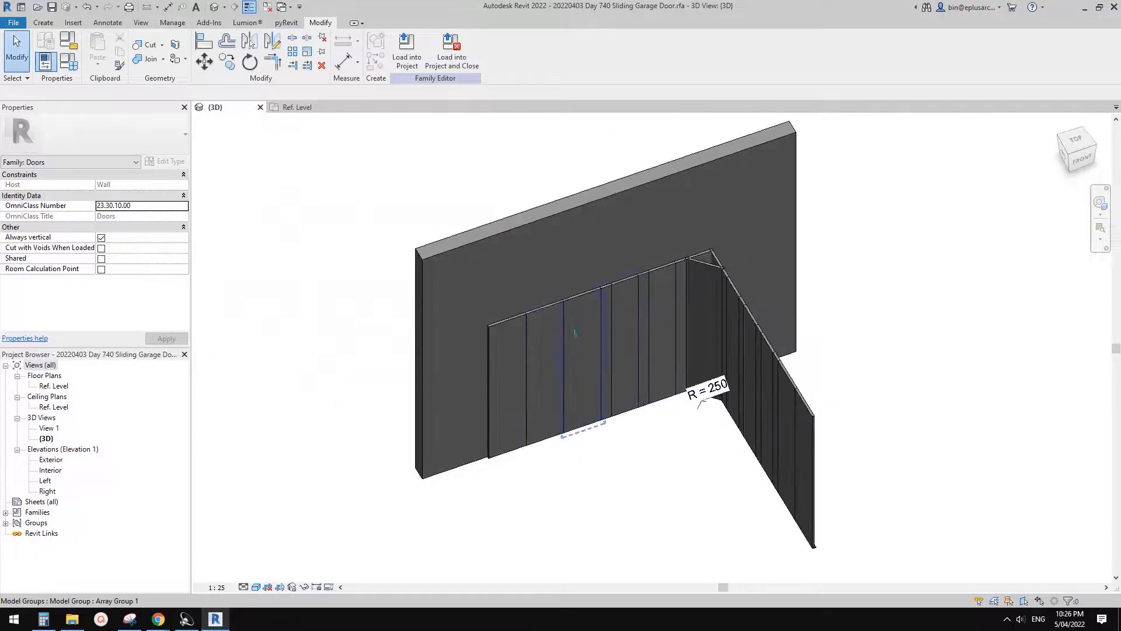
- Inspect the properties of a panel in the No. array along the wall and its array group
scroll(575, 333, "up", 2)
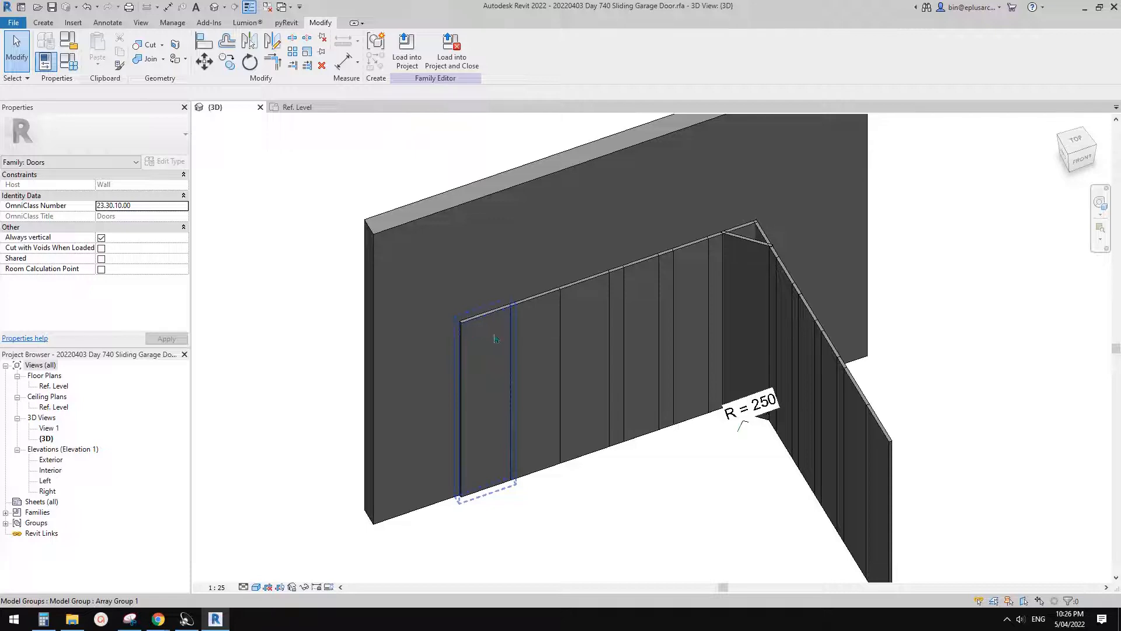
left_click(542, 339)
key("Escape")
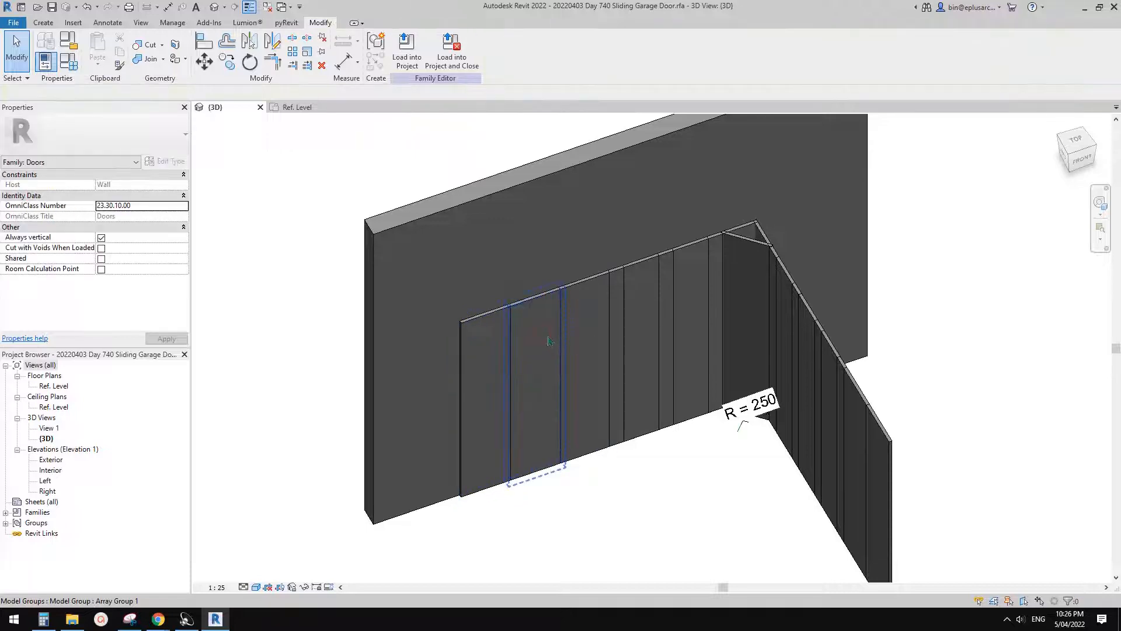
key("Tab")
left_click(548, 338)
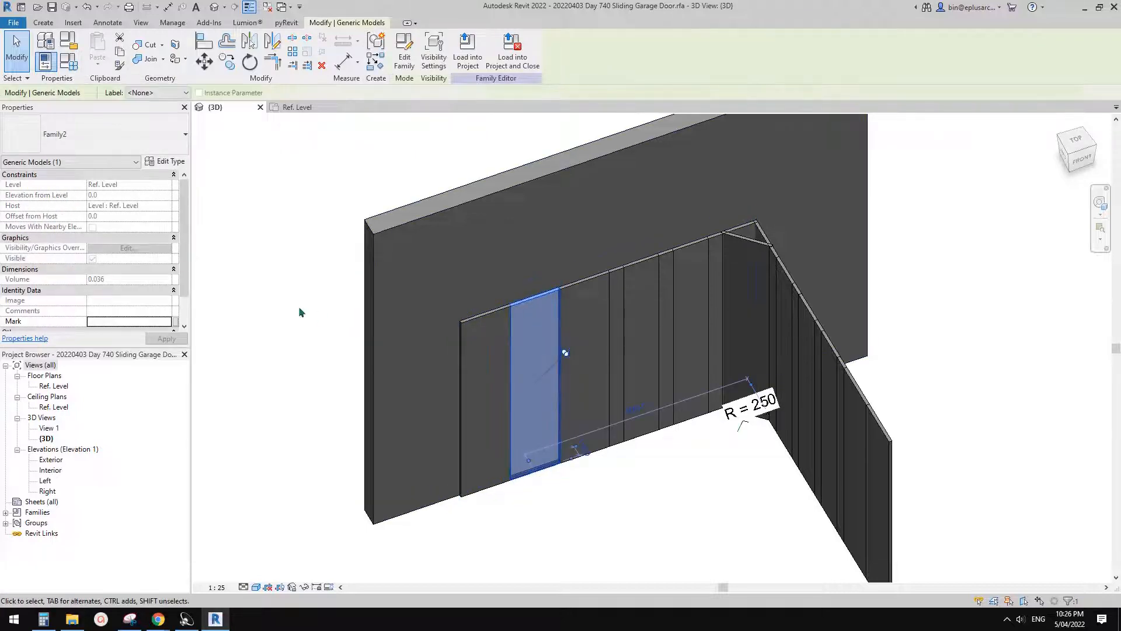
scroll(122, 294, "down", 1)
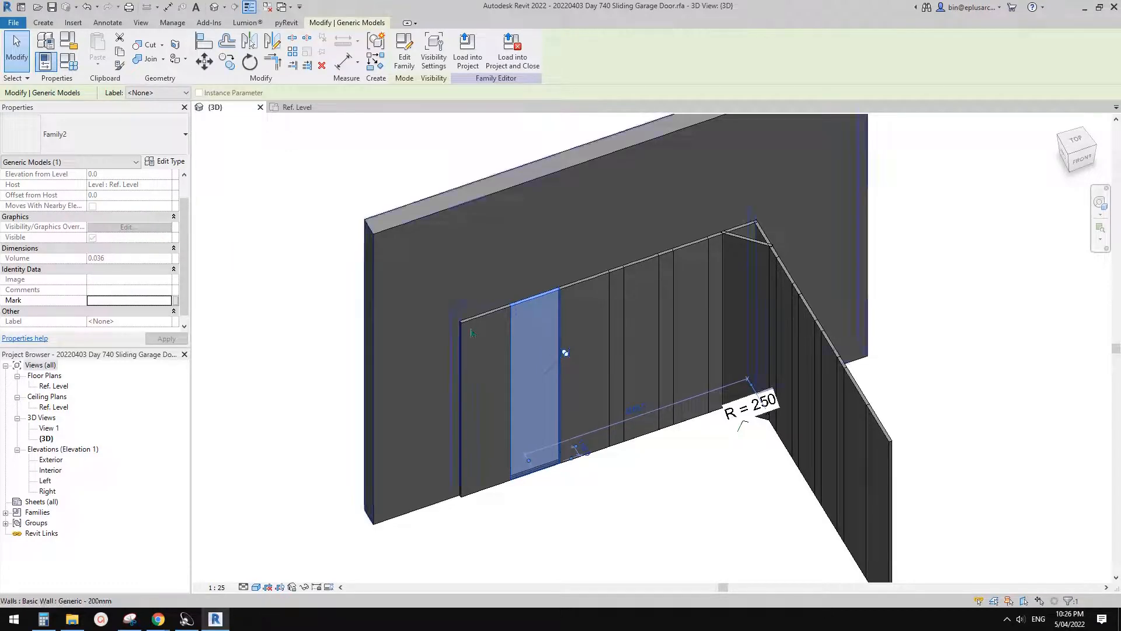
key("Escape")
left_click(542, 350)
middle_click_drag(542, 351, 498, 362)
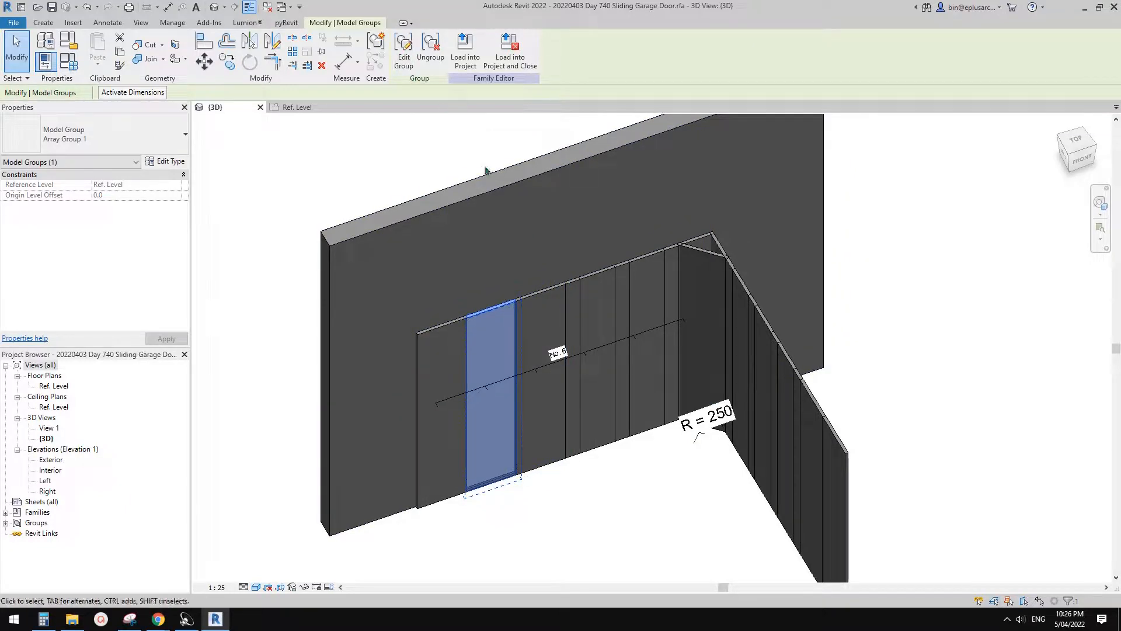
- Associate the diagonal corner panel's Visible property with a new Yes/No family parameter grouped under Other
left_click(705, 267)
middle_click_drag(704, 278, 641, 282)
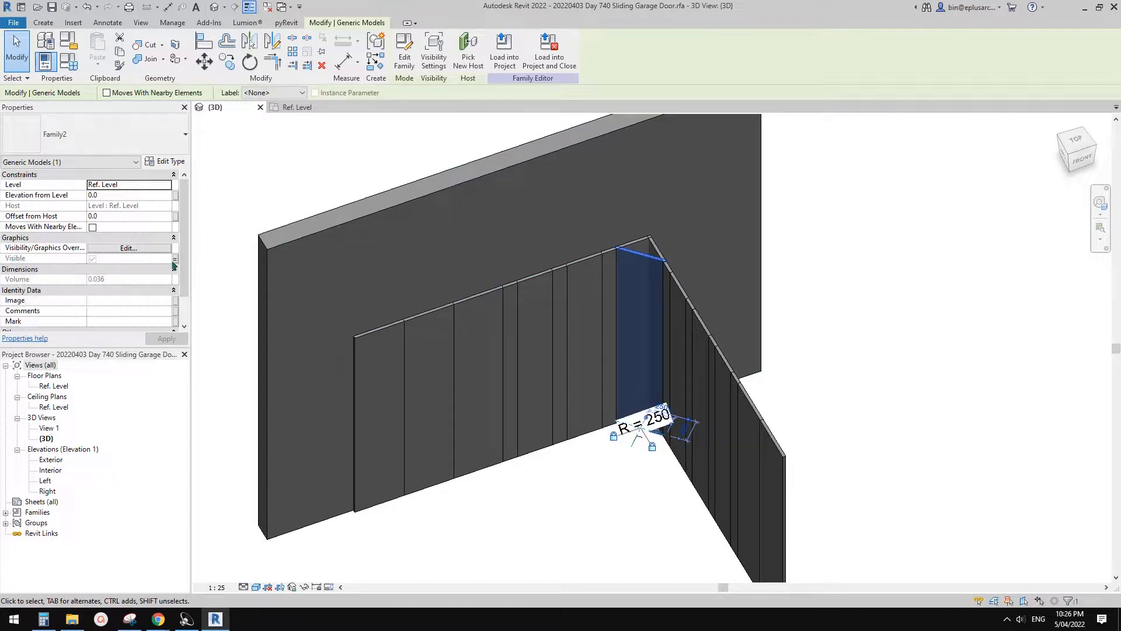
left_click(175, 259)
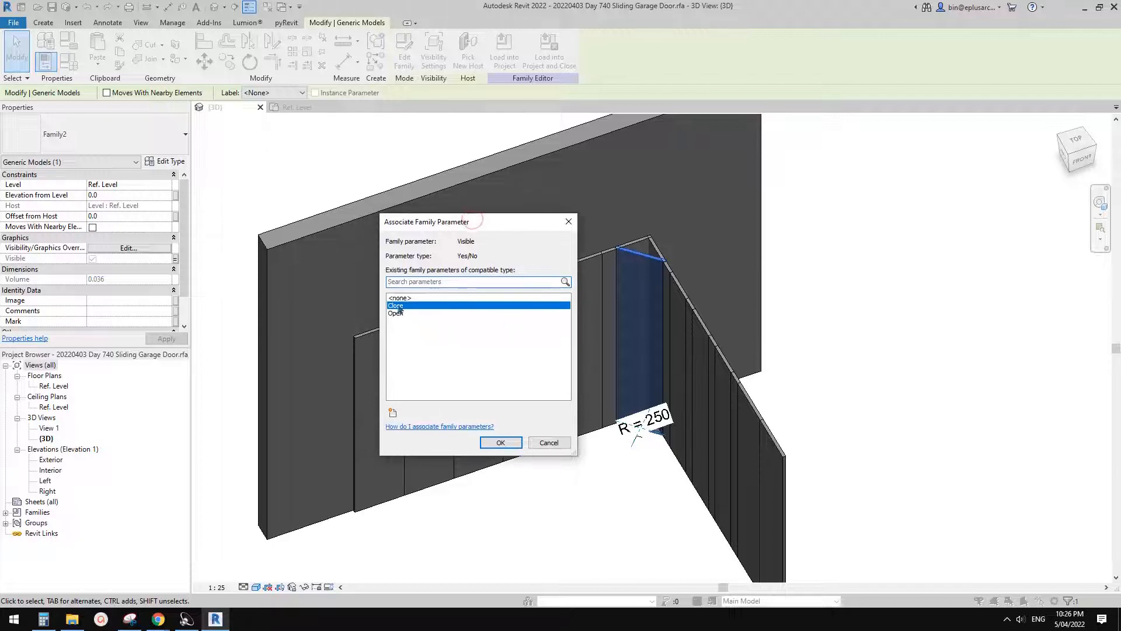
left_click(392, 412)
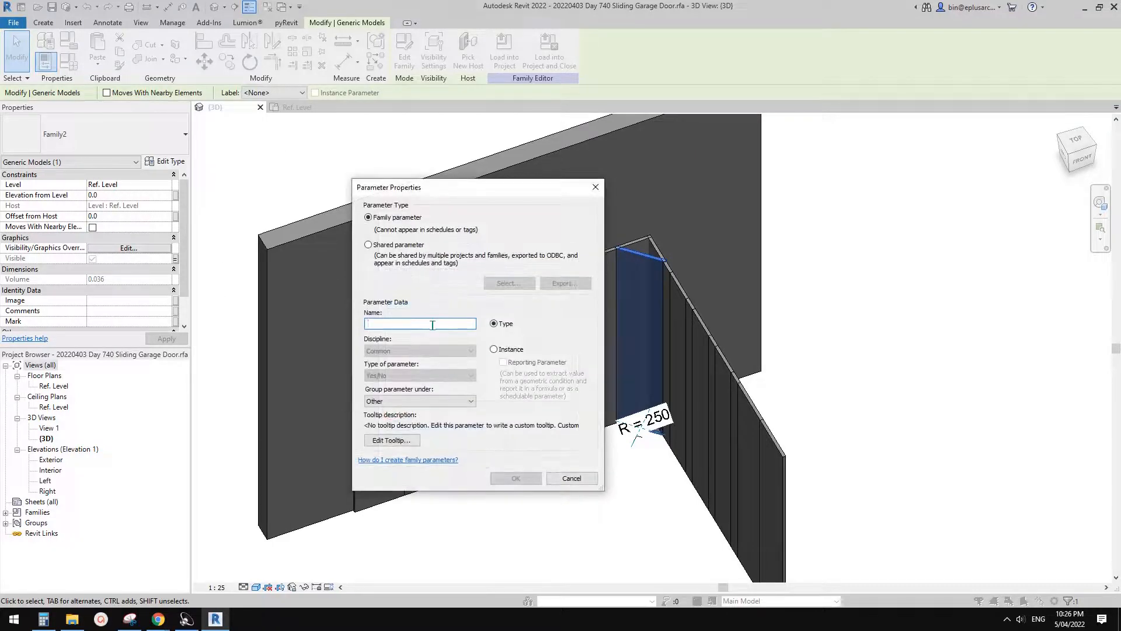
type("HA")
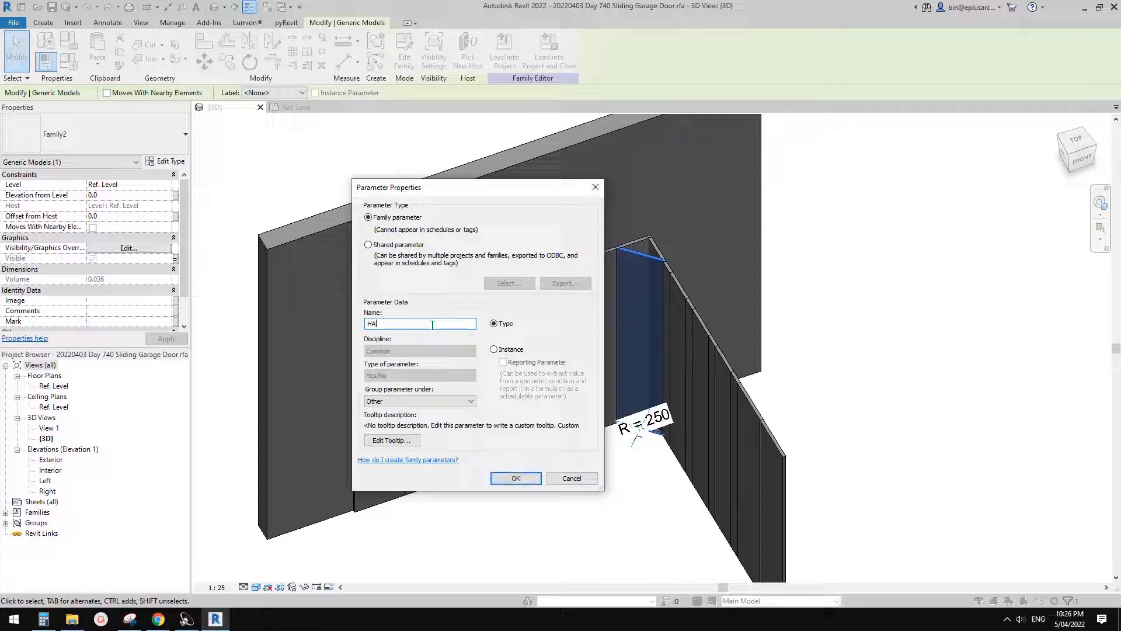
key("BackSpace")
left_click(515, 477)
left_click(500, 442)
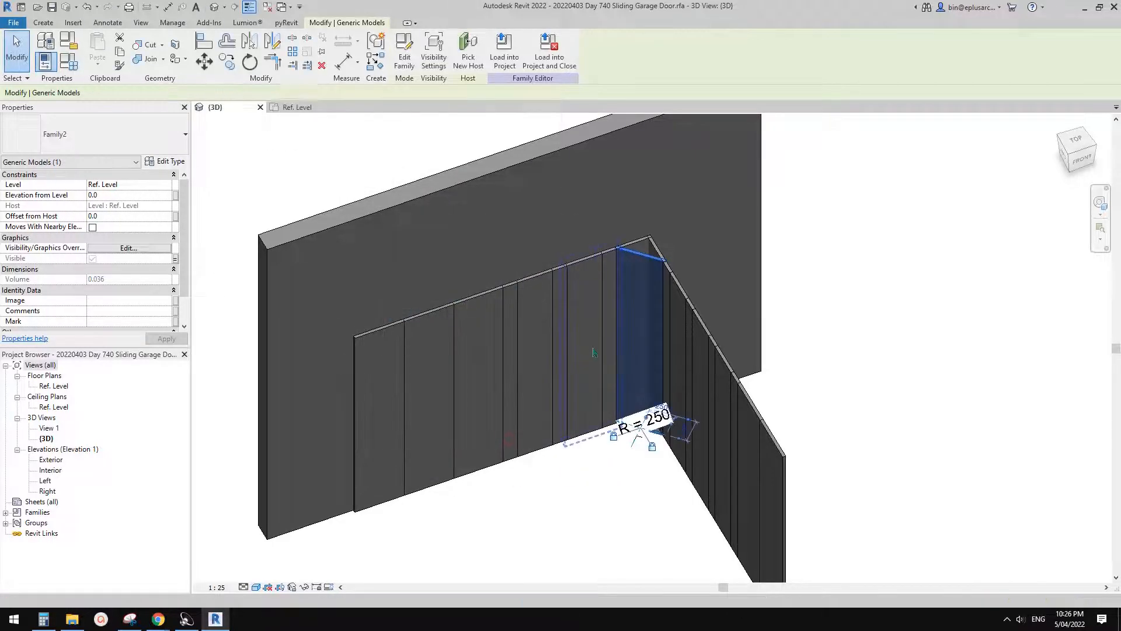
key("Escape")
- Edit the No. Half Close array group, link its panel's Visible property to the new Yes/No parameter, and finish the group
scroll(684, 255, "up", 3)
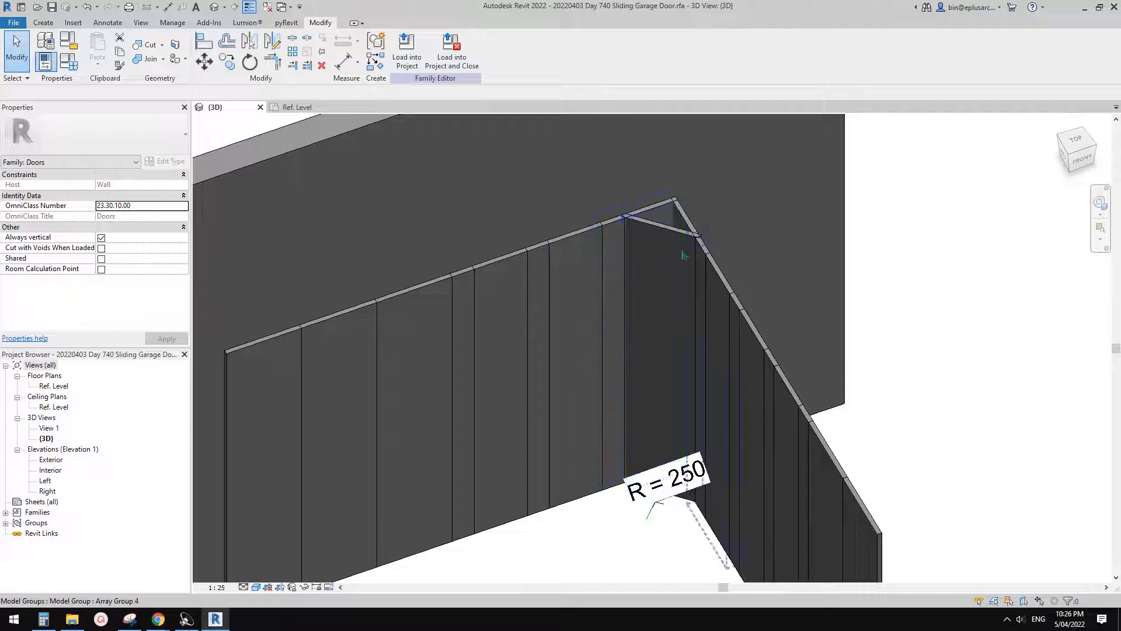
left_click(587, 252)
left_click(403, 51)
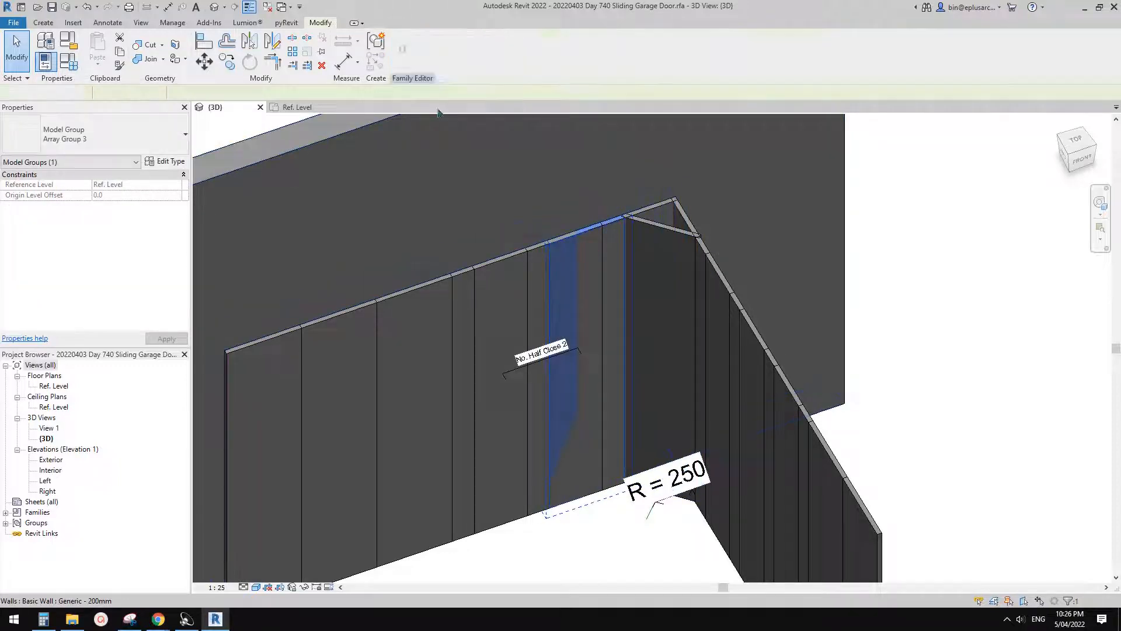
left_click(563, 351)
left_click(175, 258)
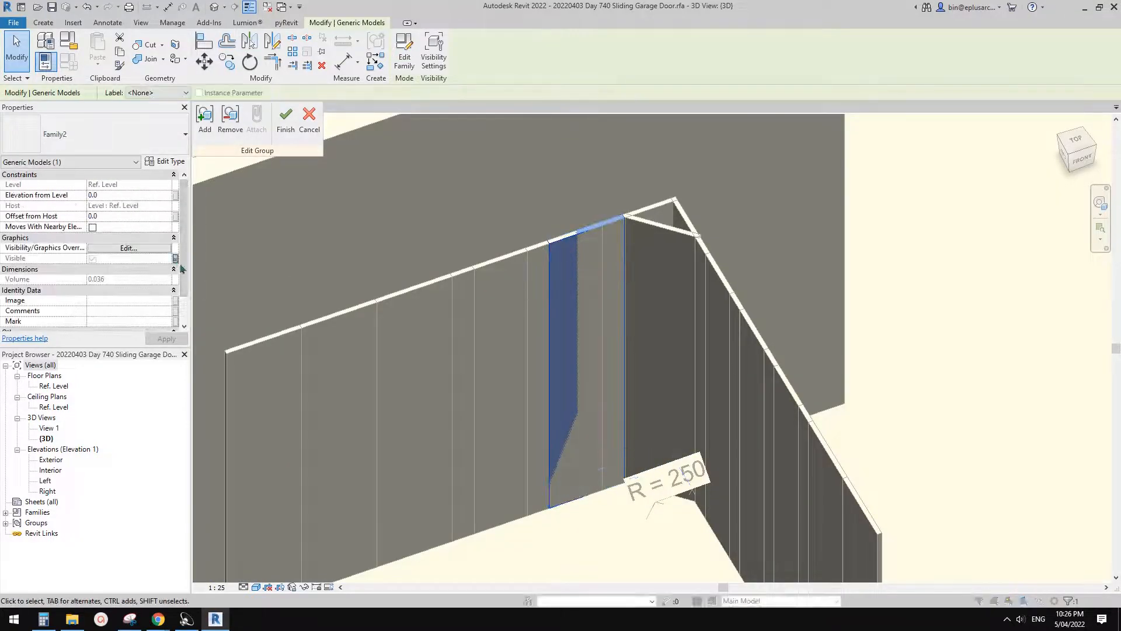
left_click(403, 314)
left_click(500, 442)
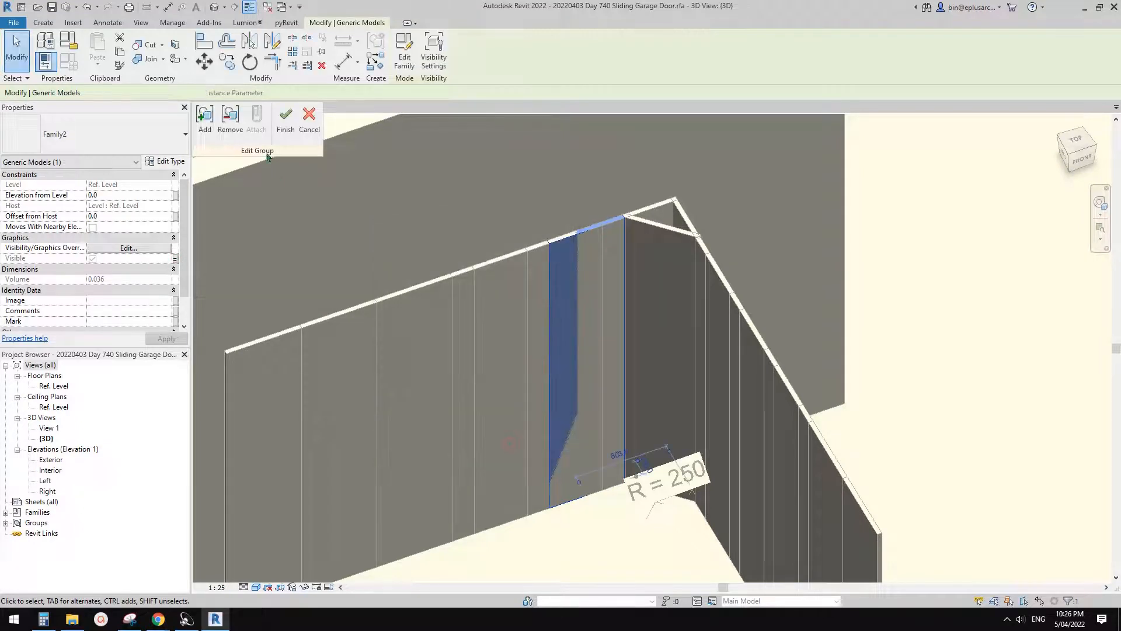
left_click(286, 120)
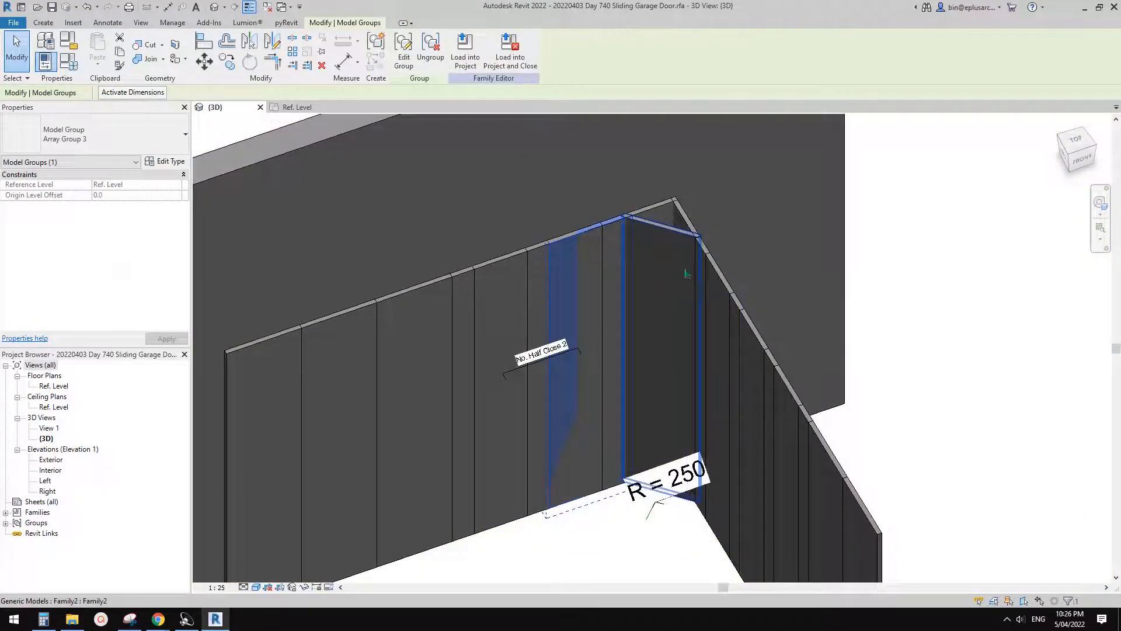
- Edit the No. Half Open array group, link its panel's Visible property to the Half Open parameter, and finish the group
middle_click_drag(682, 286, 710, 302, "shift")
left_click(693, 219)
middle_click_drag(694, 219, 637, 248)
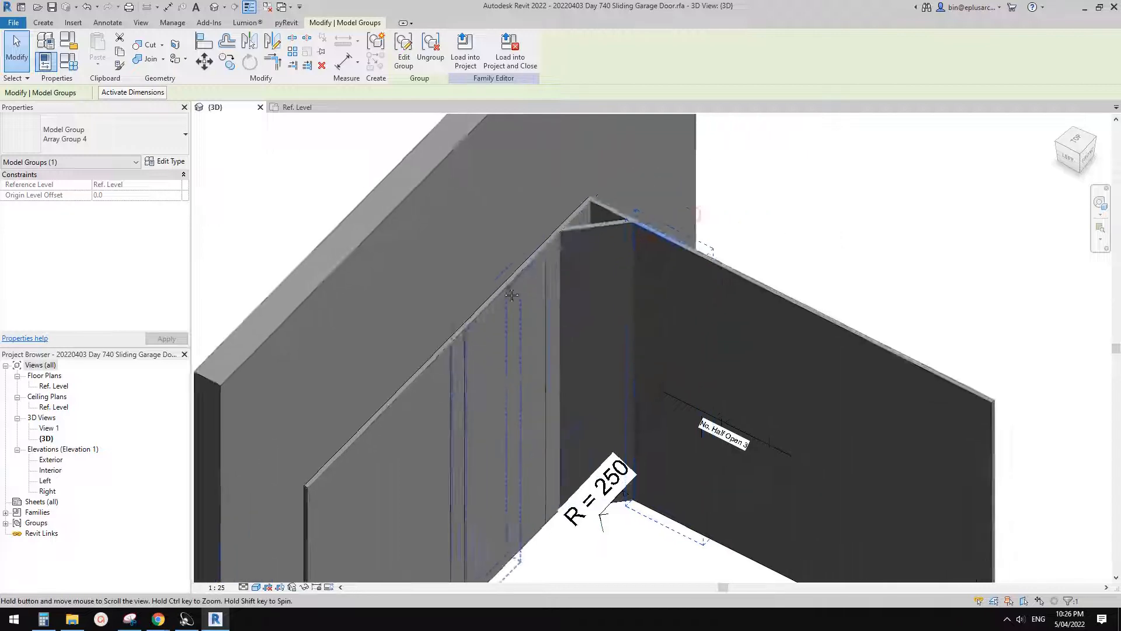
left_click(404, 56)
left_click(639, 266)
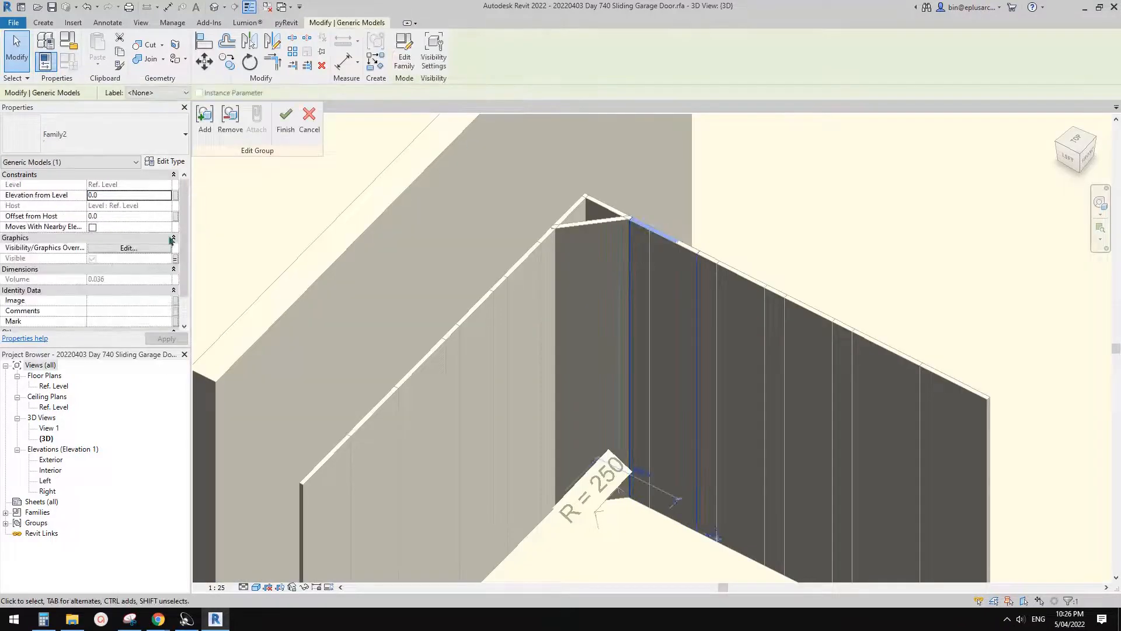
left_click(174, 259)
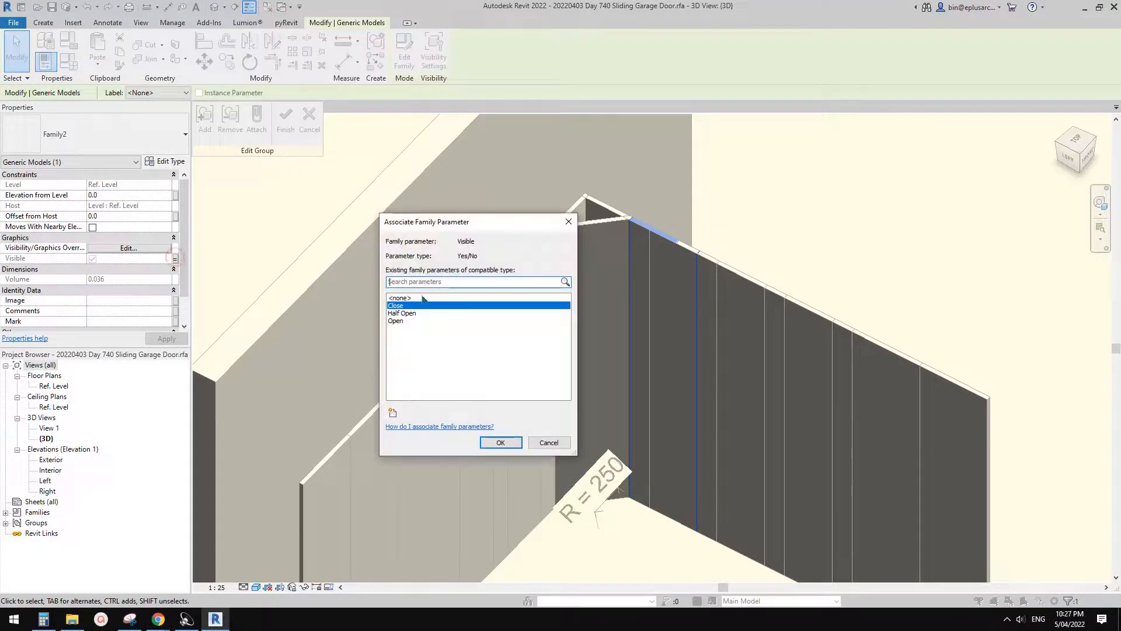
left_click(468, 313)
left_click(505, 439)
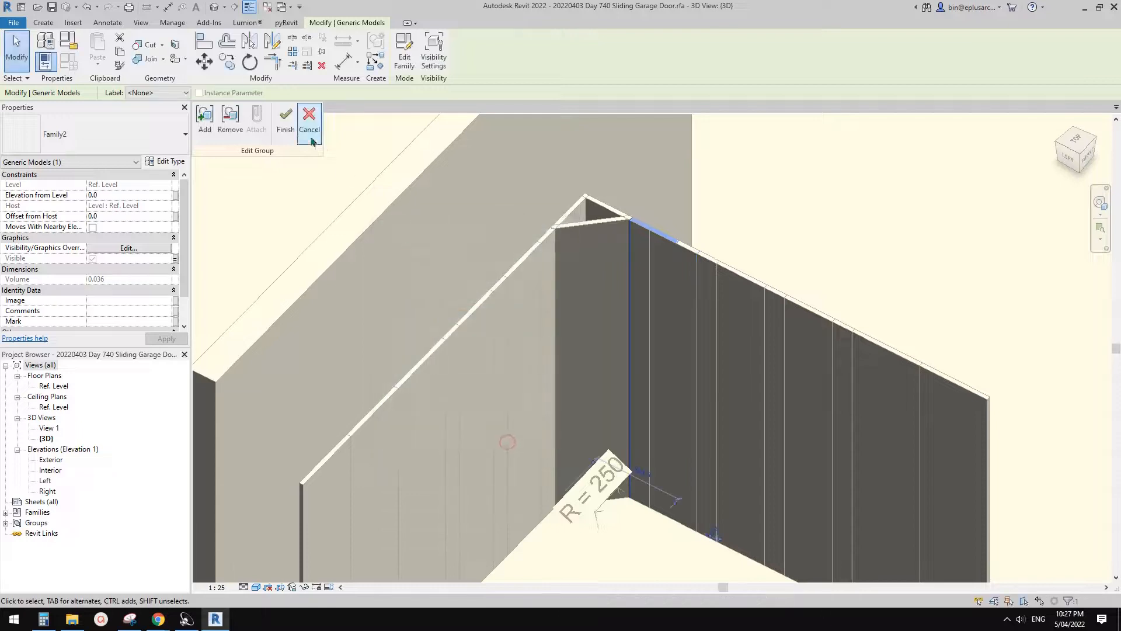
left_click(288, 123)
scroll(591, 257, "down", 2)
middle_click_drag(591, 260, 657, 228)
middle_click_drag(657, 228, 615, 312, "shift")
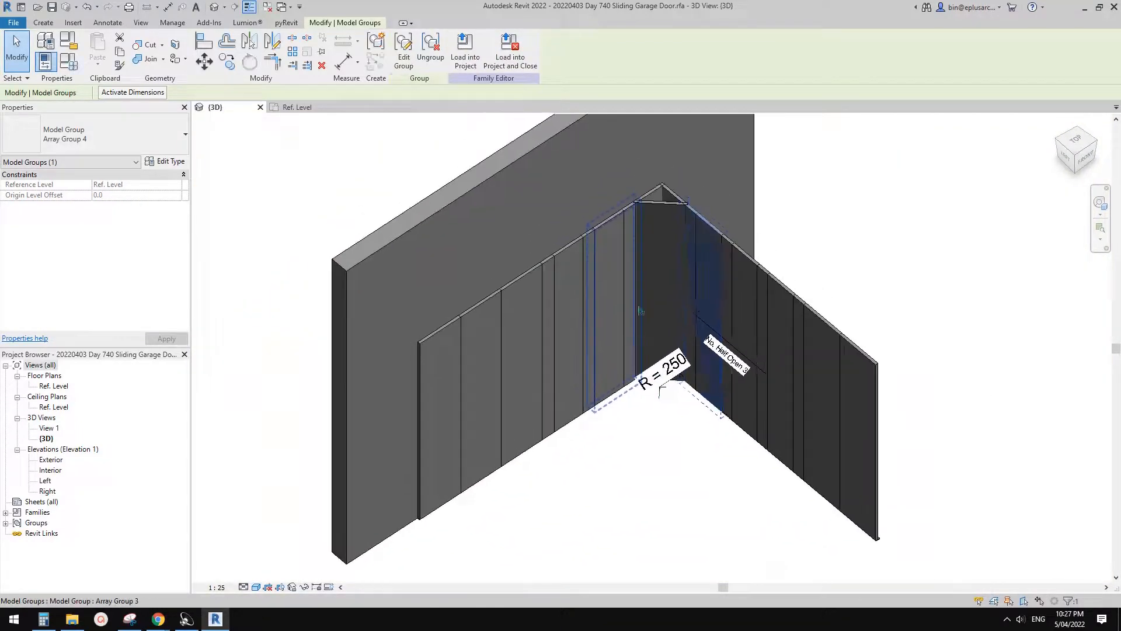
left_click(560, 461)
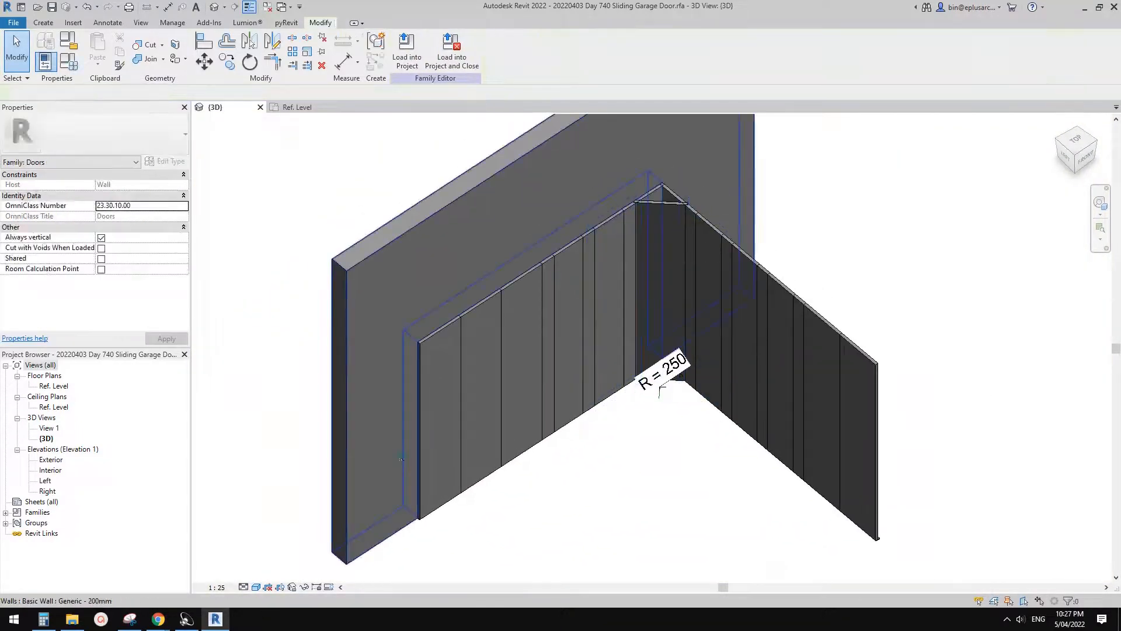
- Turn on Preview Visibility for the 3D view
left_click(317, 587)
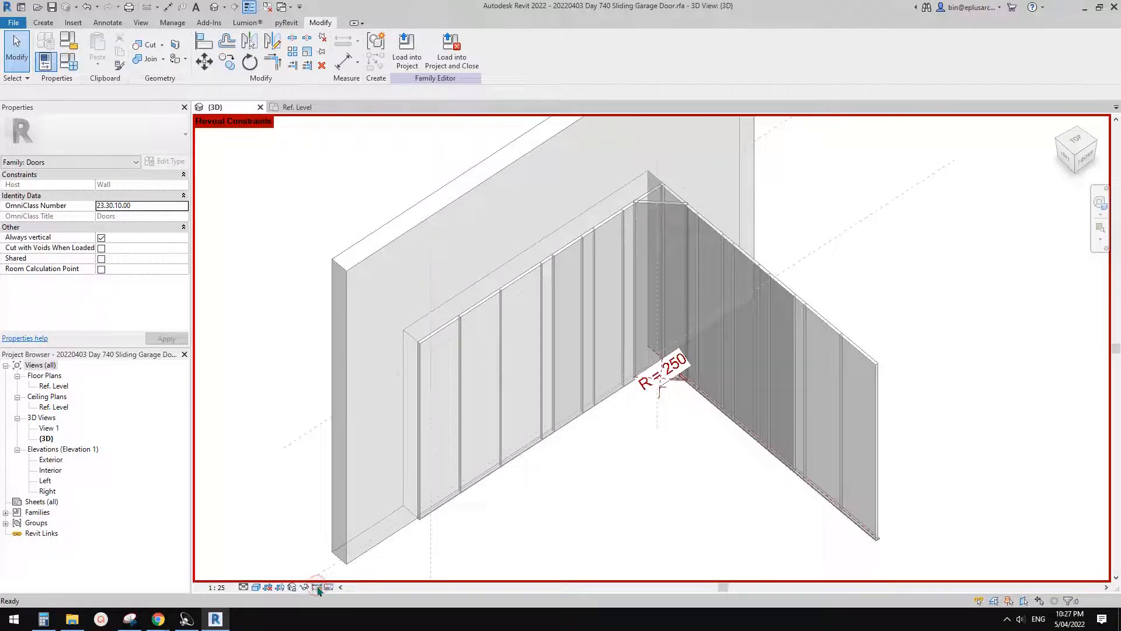
left_click(317, 588)
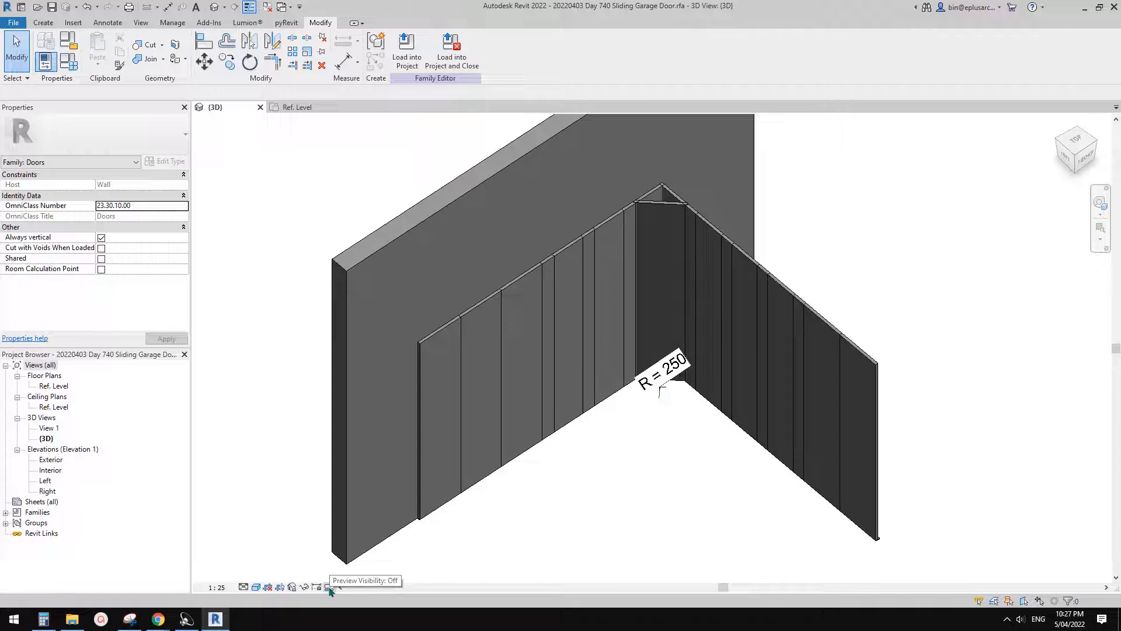
left_click(329, 587)
left_click(374, 574)
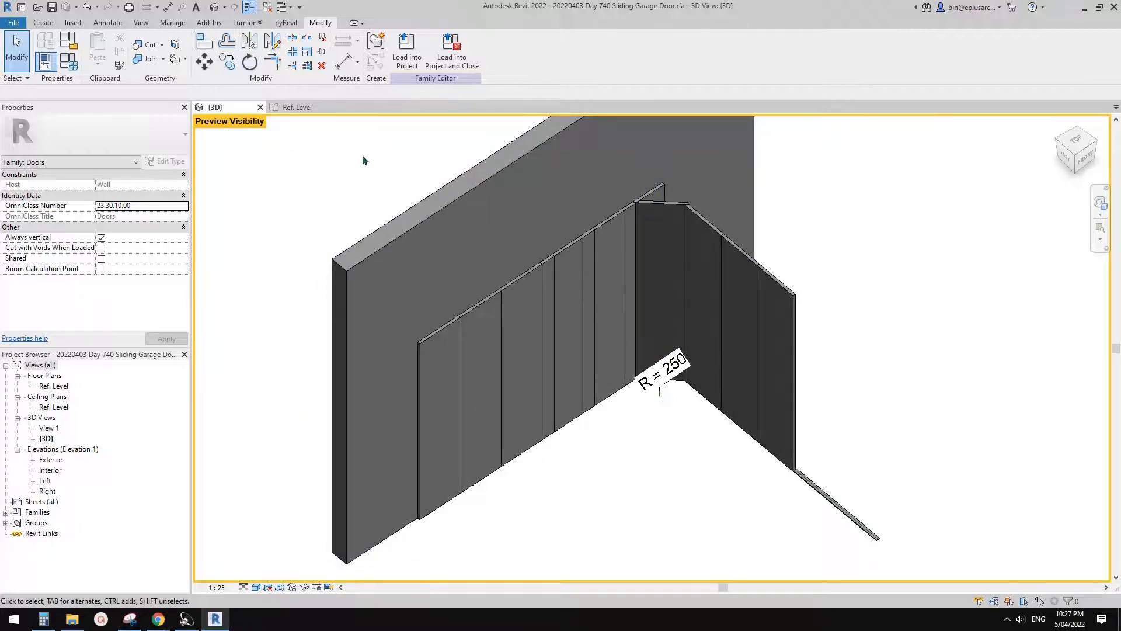
- In the family types, switch off the Close parameter, leave Half Open on, and apply the change
middle_click_drag(496, 222, 554, 251)
middle_click_drag(624, 251, 562, 261)
scroll(590, 275, "up", 1)
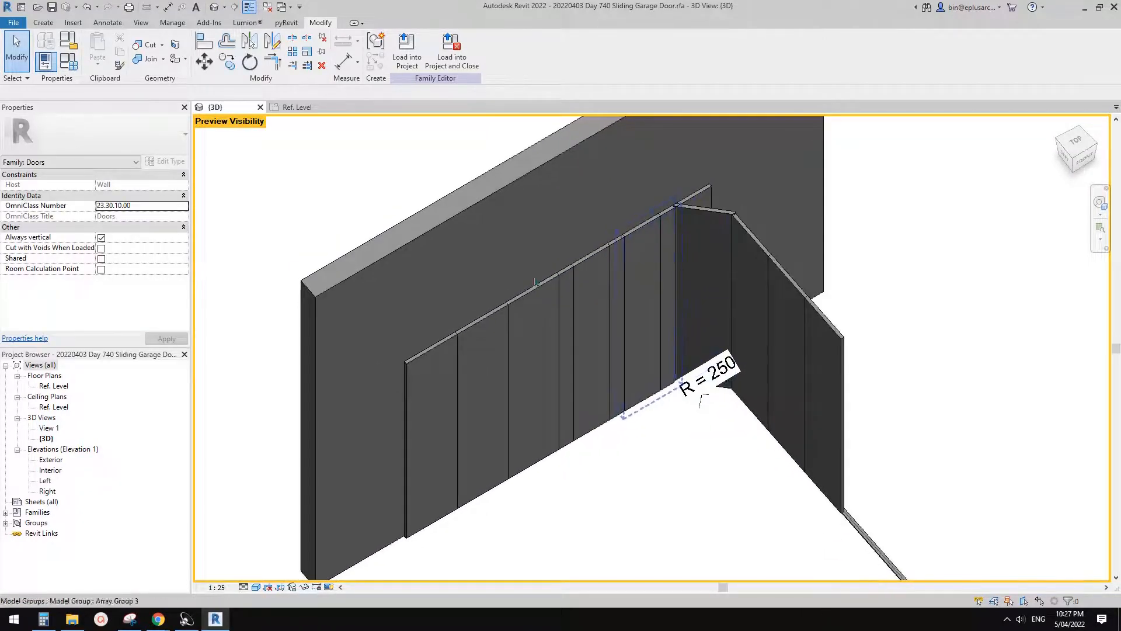
middle_click_drag(678, 234, 695, 218)
middle_click_drag(381, 246, 492, 240)
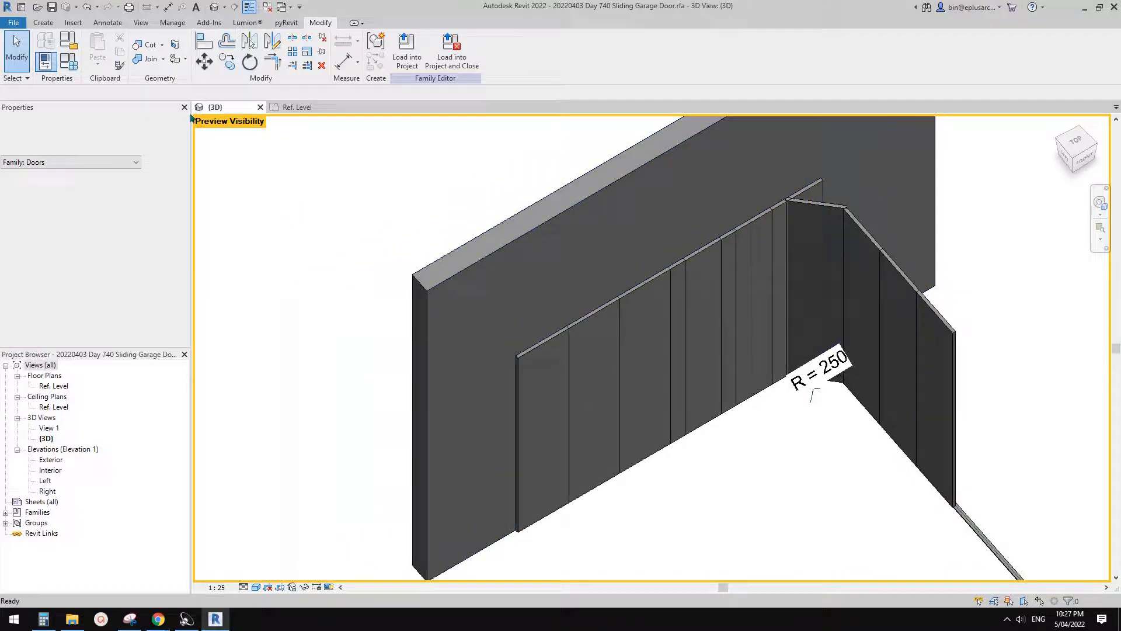
left_click(71, 66)
left_click_drag(238, 116, 145, 112)
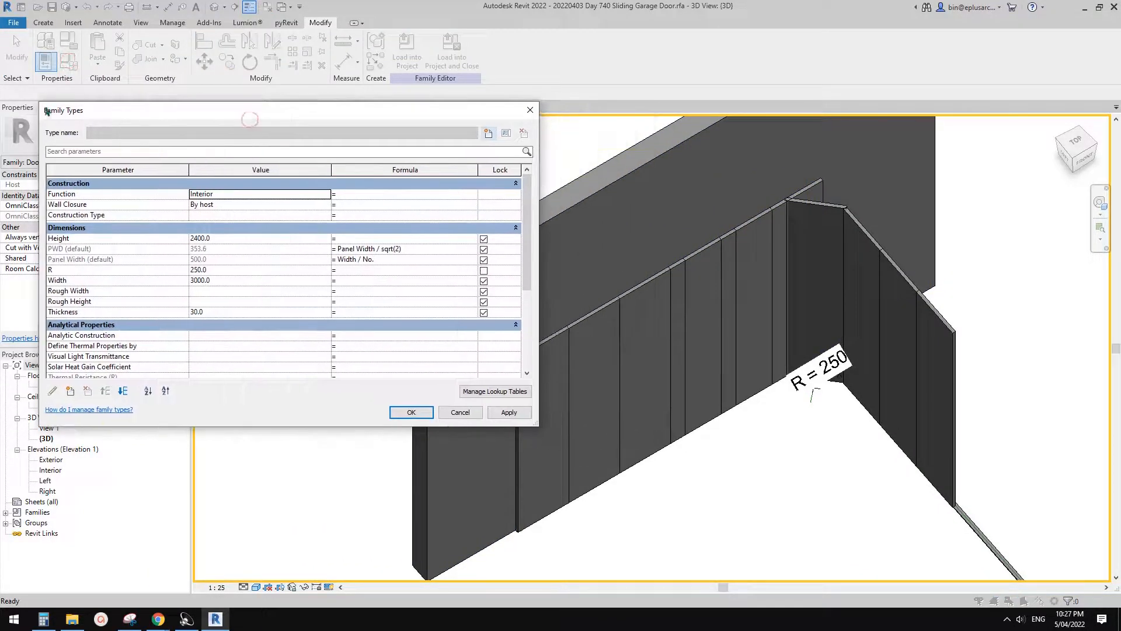
left_click_drag(525, 267, 531, 345)
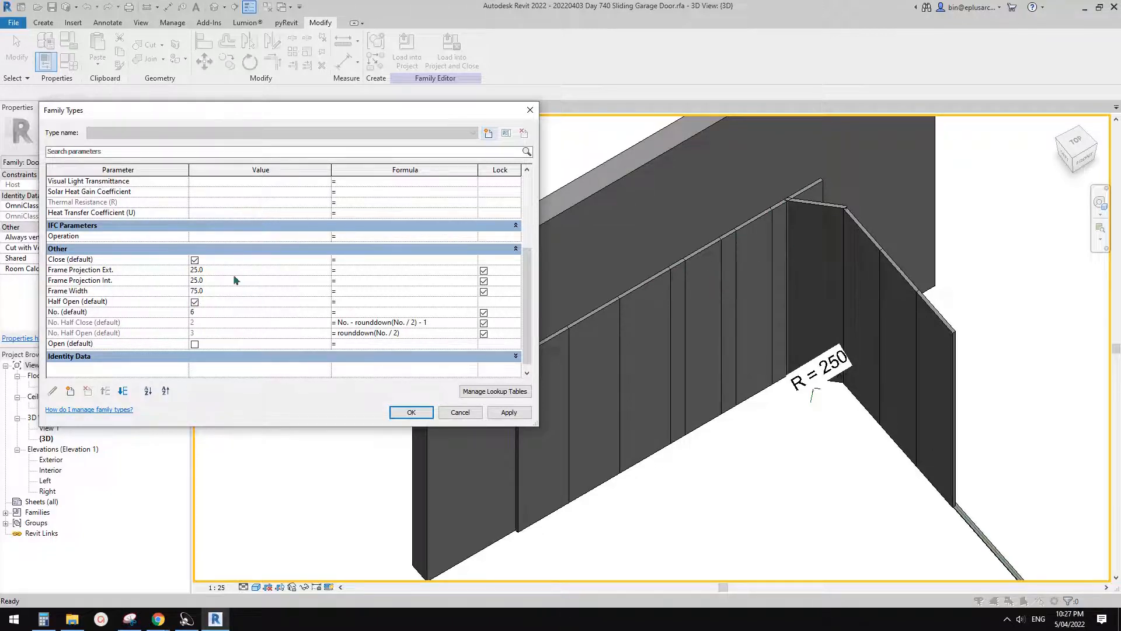
left_click(195, 261)
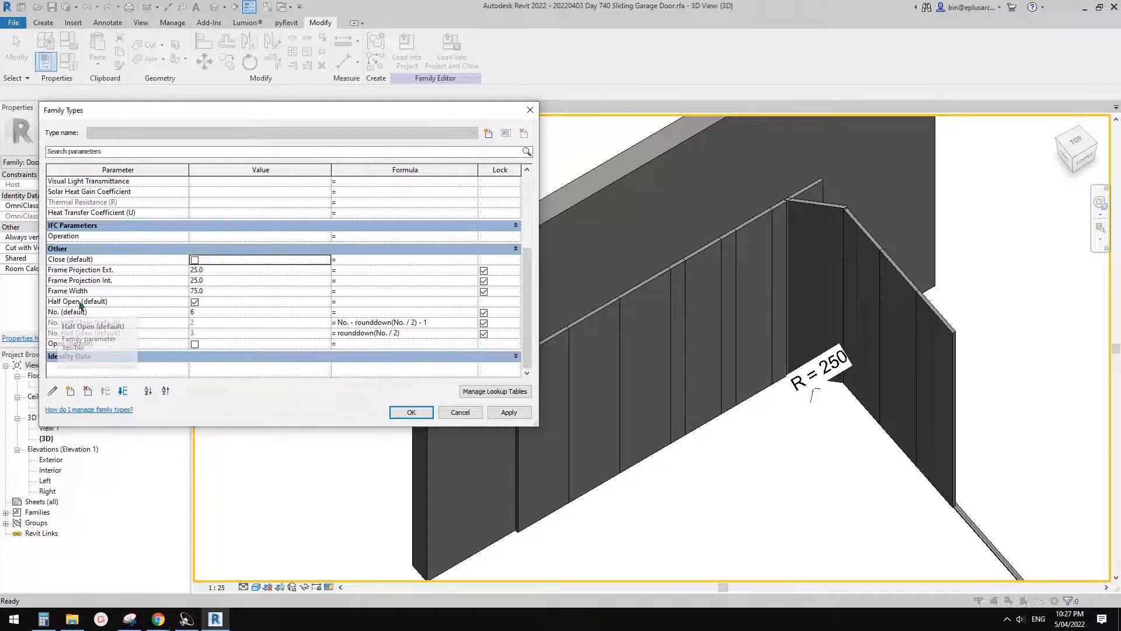
left_click(515, 415)
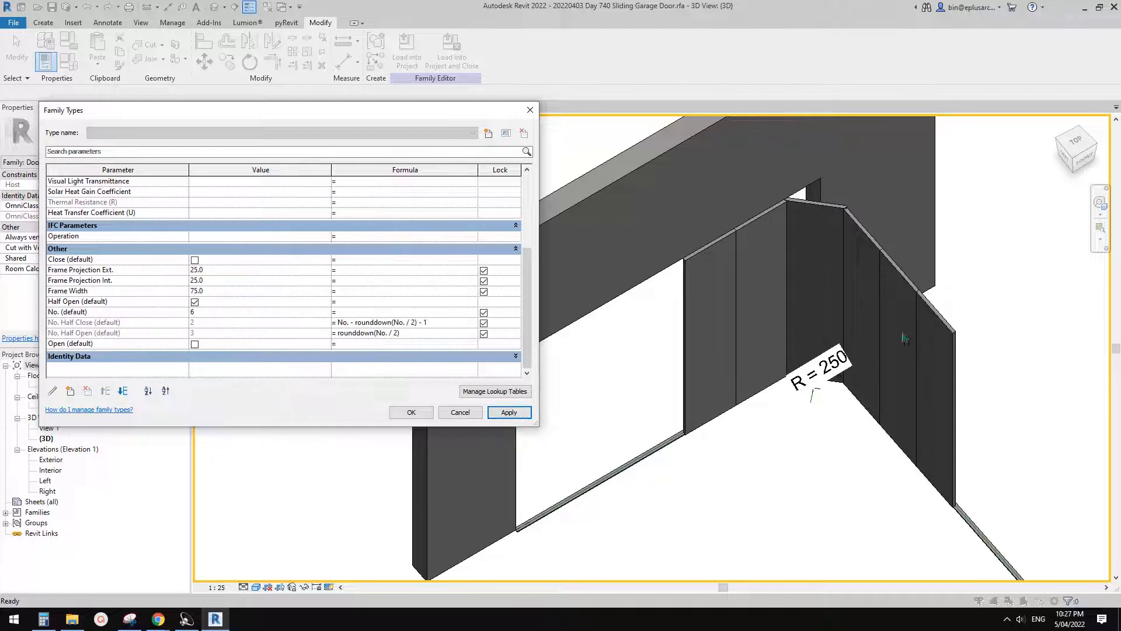
- Switch off Half Open, switch on Close, and apply the change to preview the closed door
left_click(195, 302)
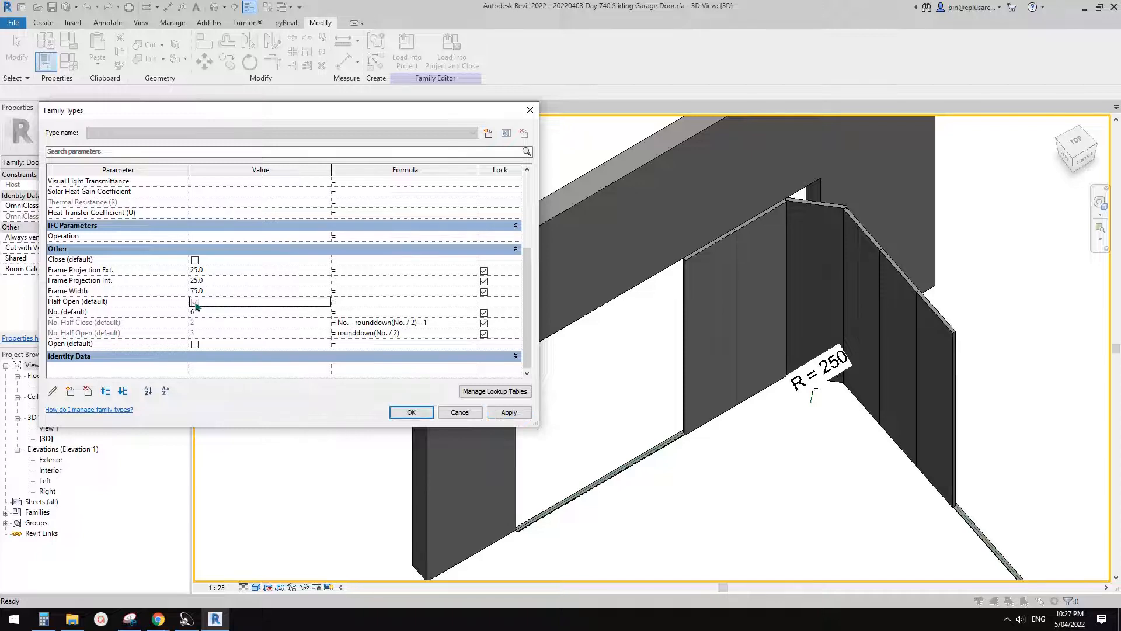
left_click(195, 259)
left_click(509, 412)
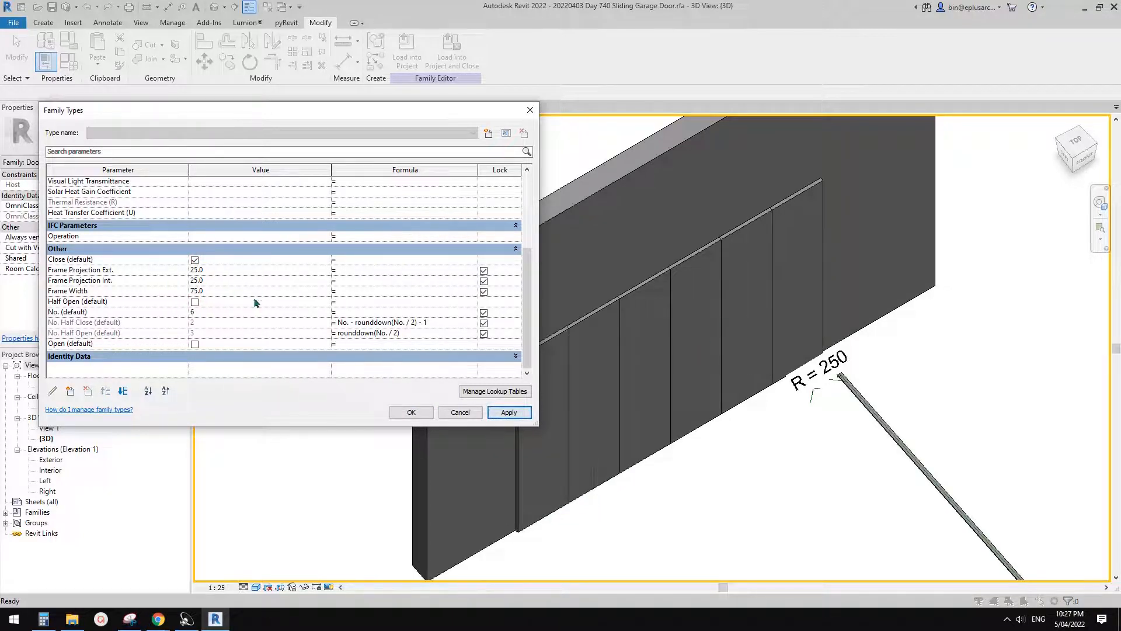
- Switch off Close, switch on Open, and apply the change to preview the fully open door
left_click(195, 260)
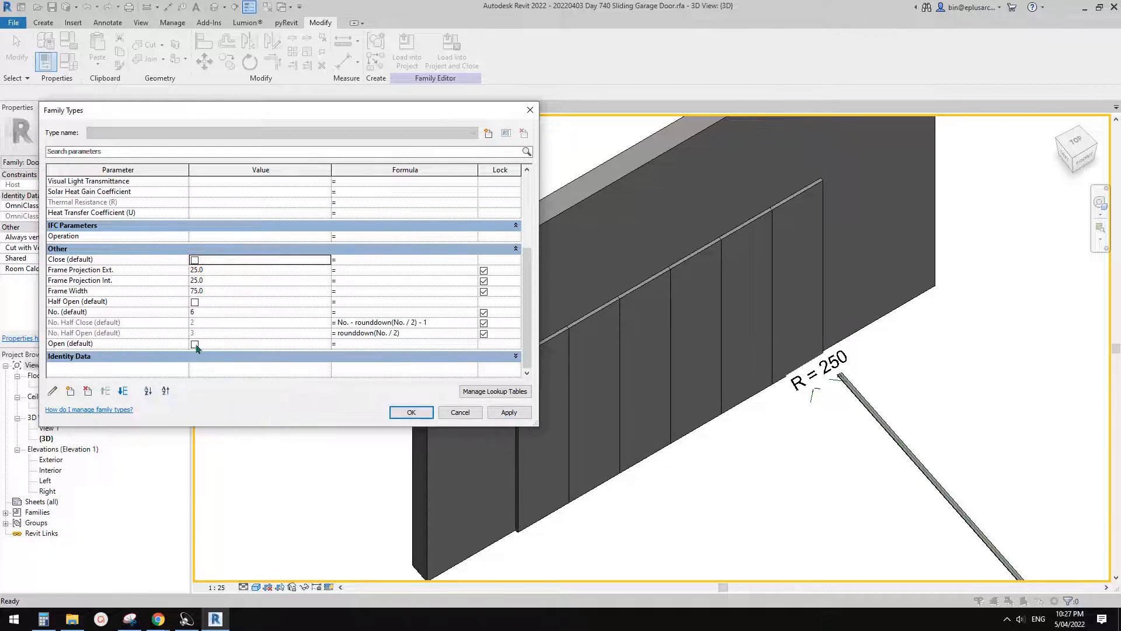
left_click(195, 345)
left_click(509, 412)
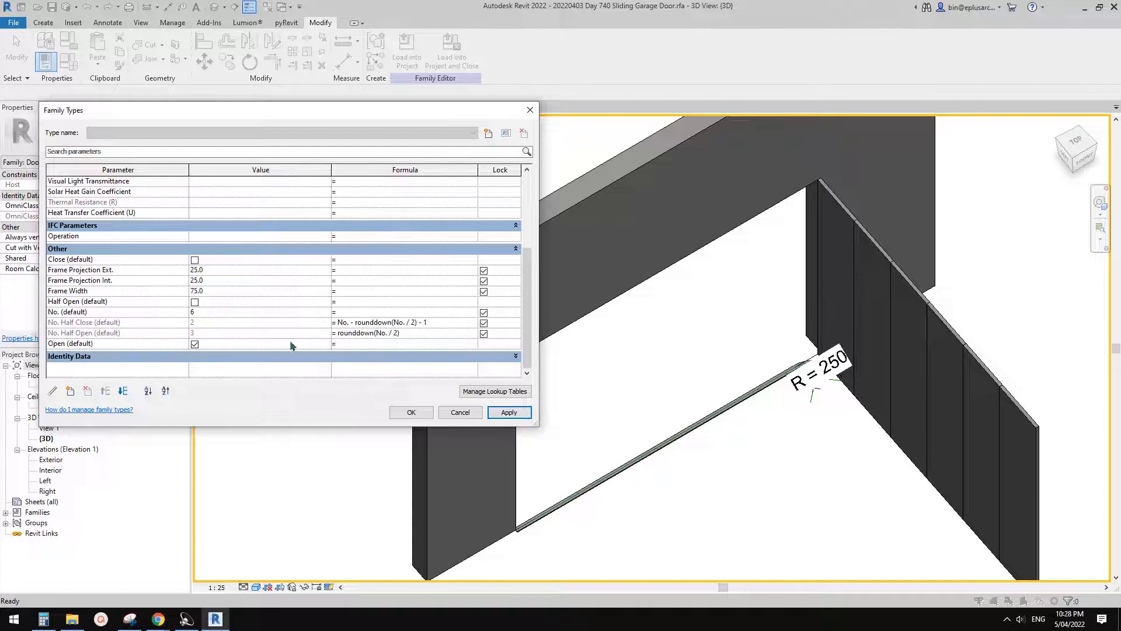
- Switch off Open, switch on Half Open, and accept the family types
left_click(195, 344)
left_click(195, 302)
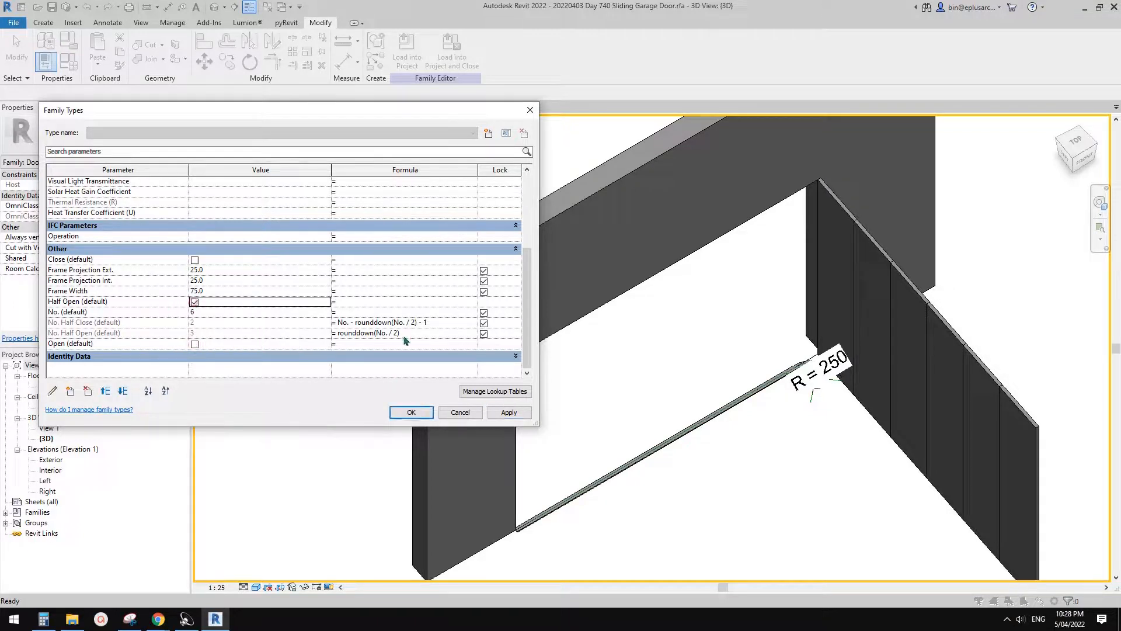
left_click(410, 411)
scroll(718, 347, "down", 2)
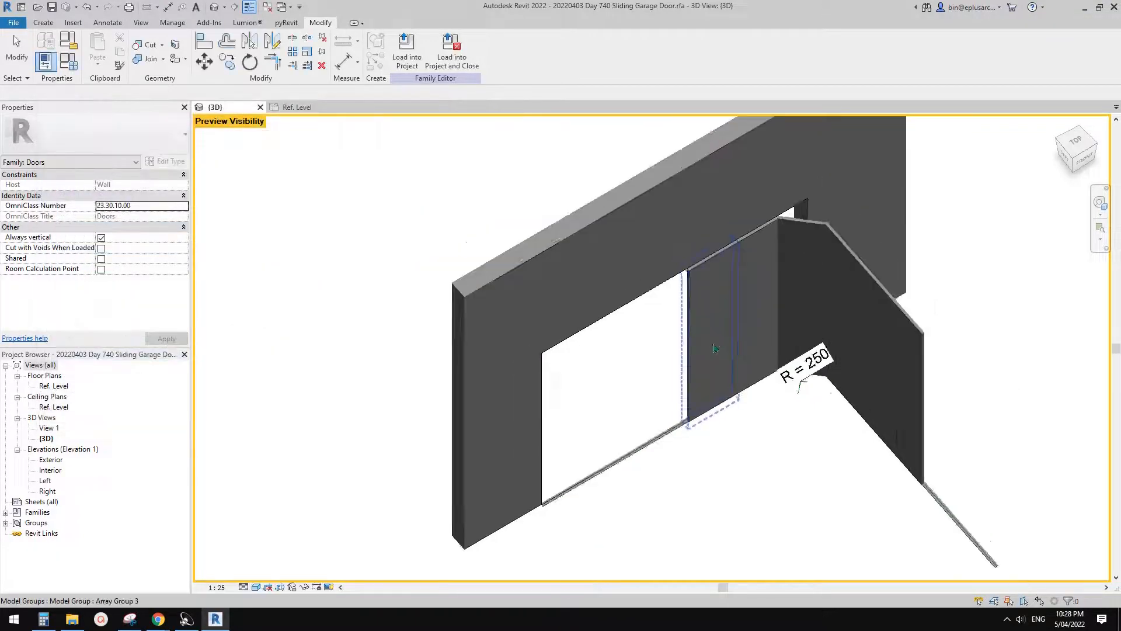
middle_click_drag(719, 349, 781, 366)
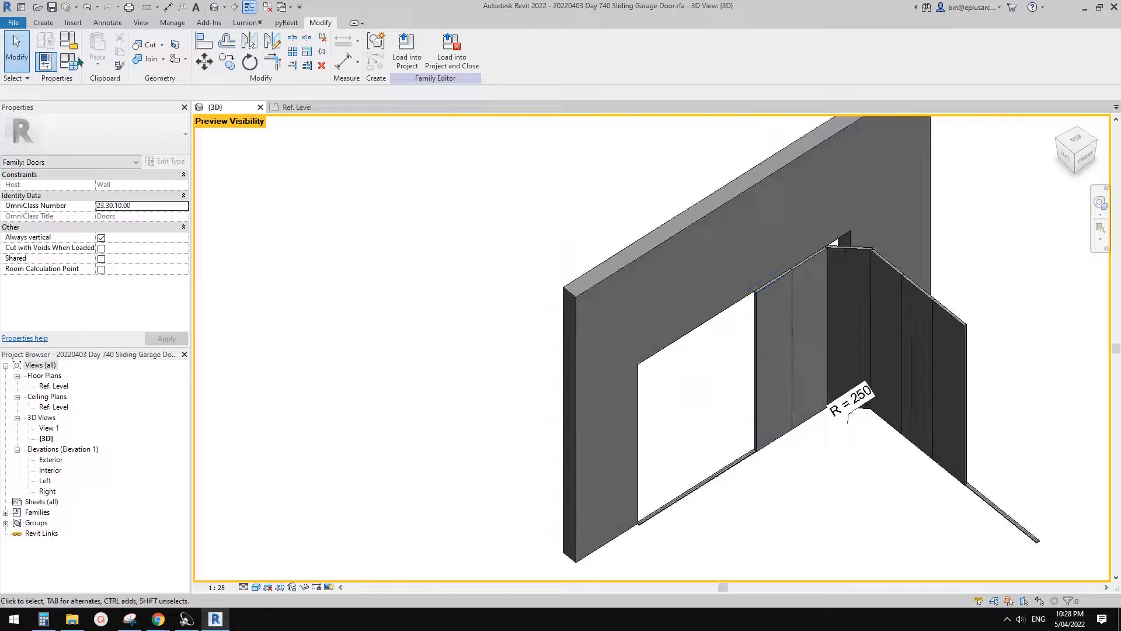
- In the family types, set the Height to 2100 and the Width to 4000, applying each change
left_click(44, 60)
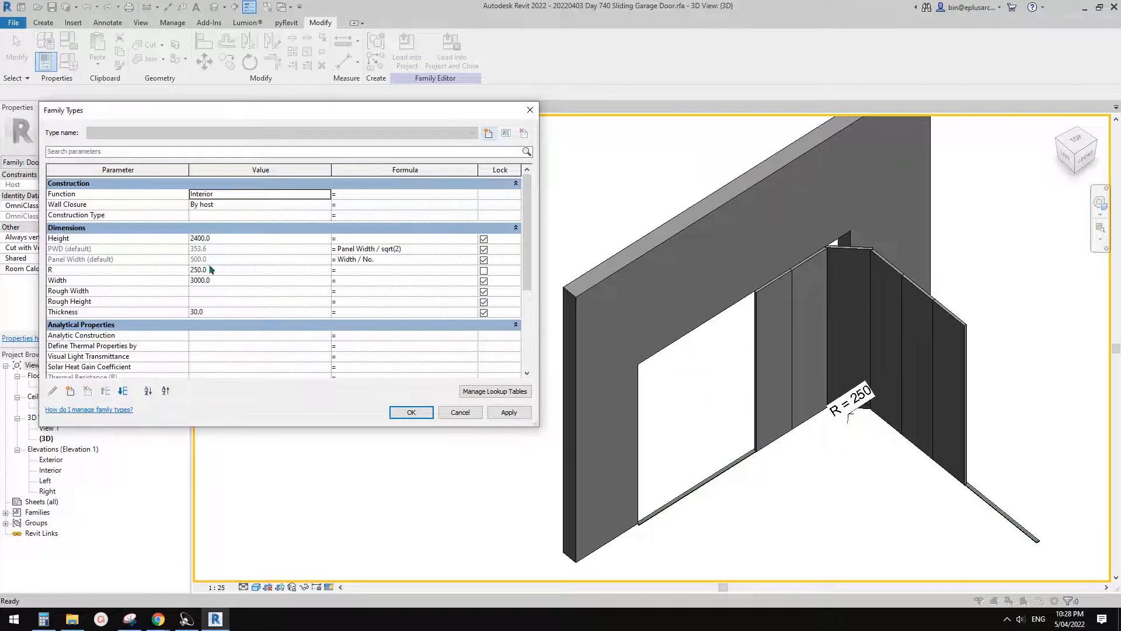
left_click(240, 238)
type("21")
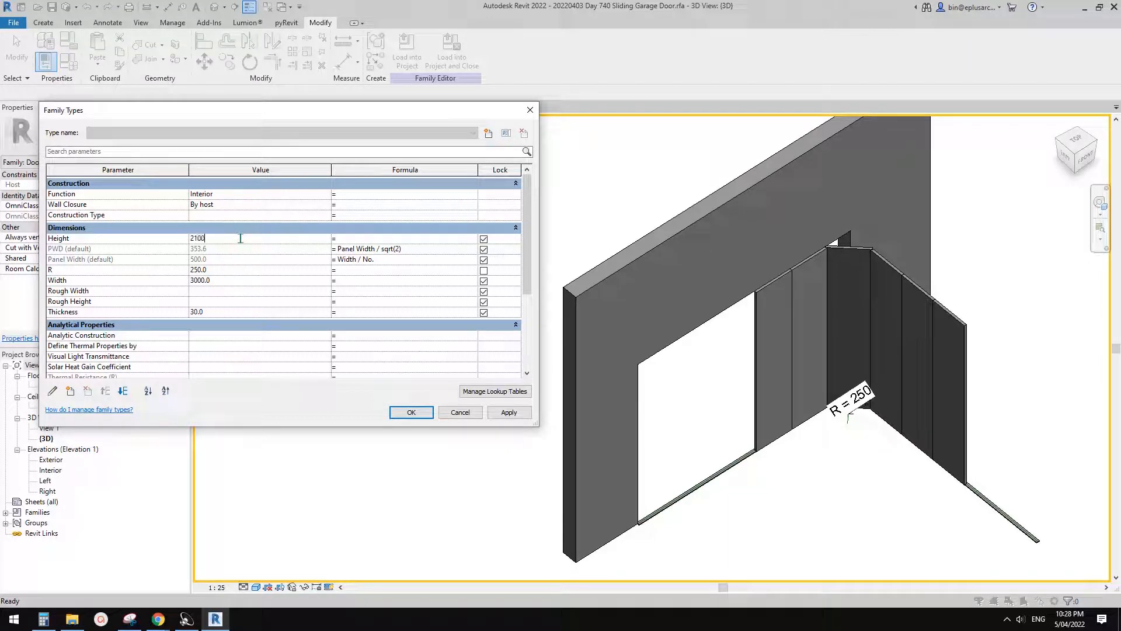
type("00")
left_click(517, 414)
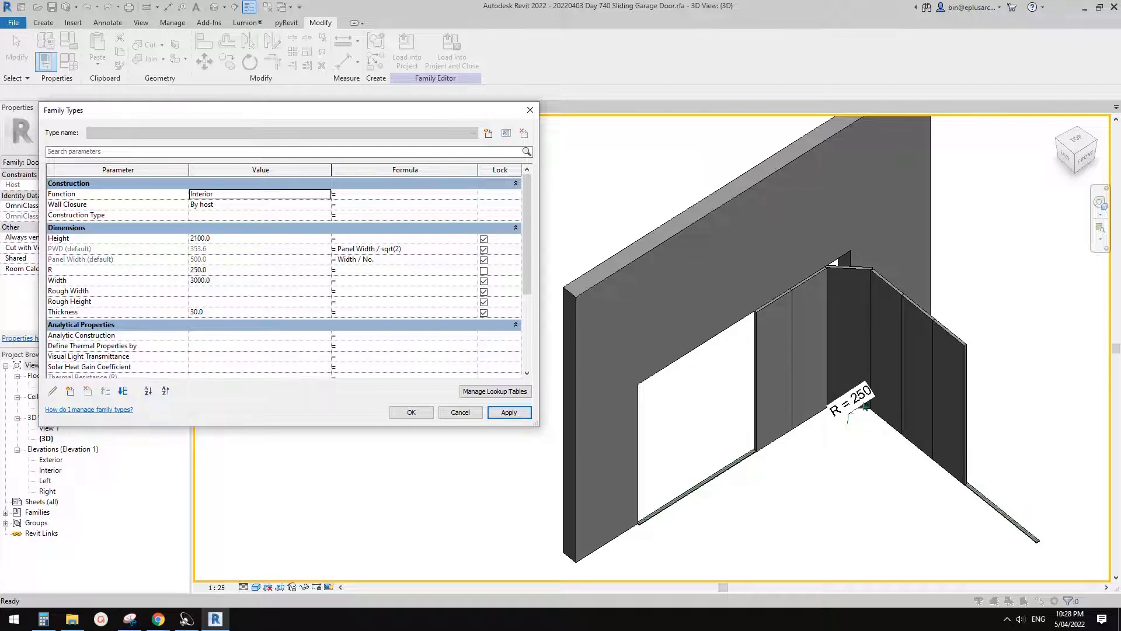
left_click(234, 282)
type("4")
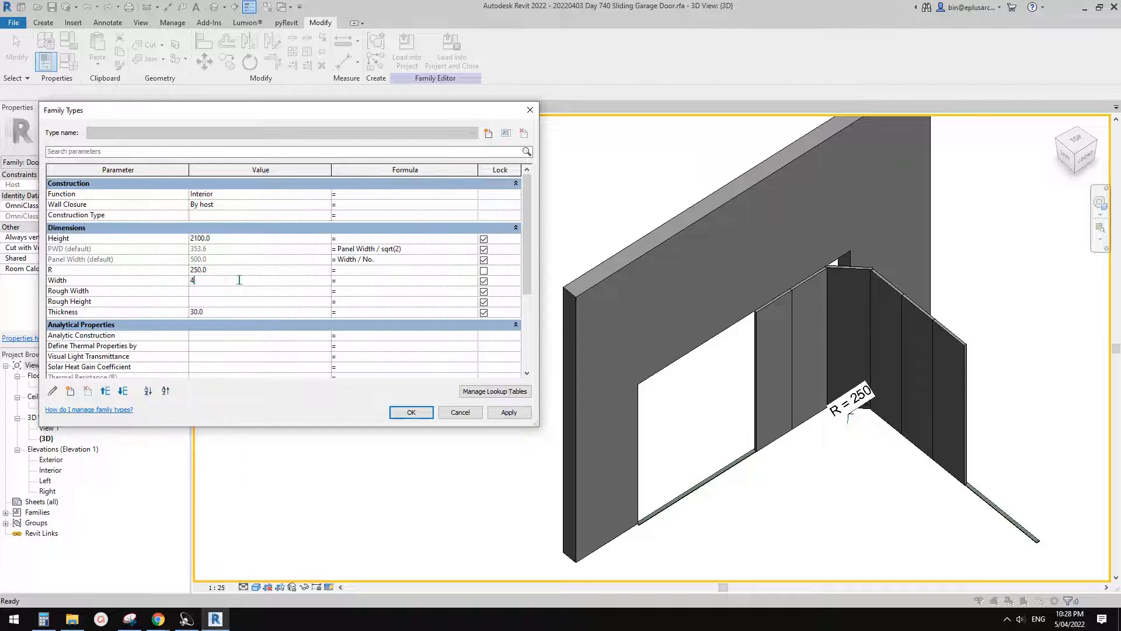
left_click(514, 412)
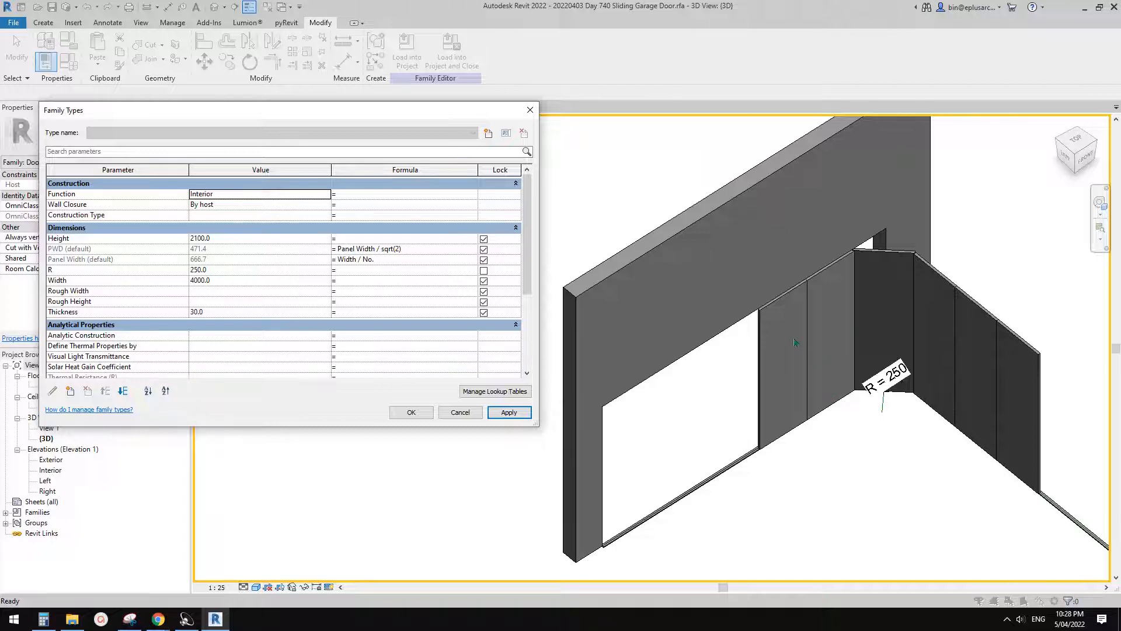
- Set the No. parameter to 8 panels and apply it
scroll(221, 314, "down", 5)
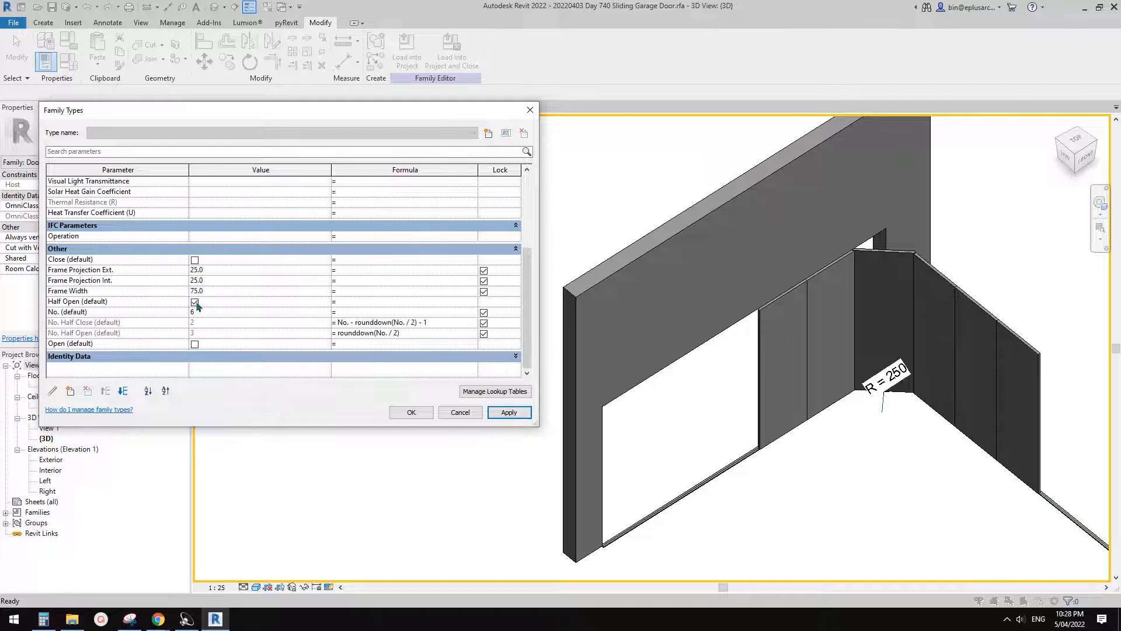
left_click(218, 314)
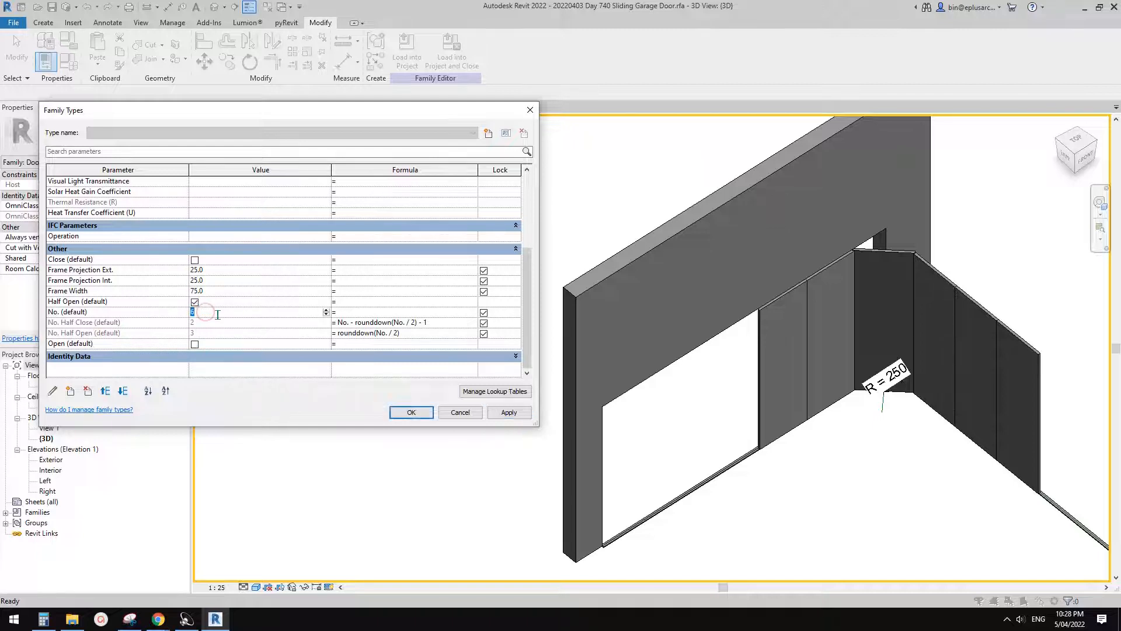
left_click(508, 412)
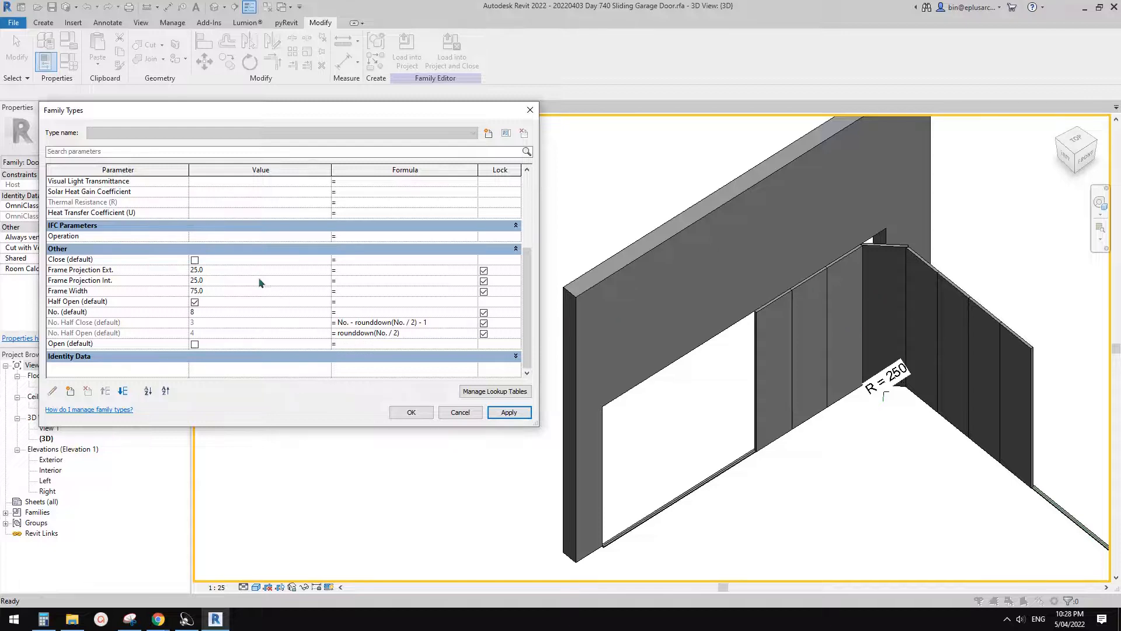
- Preview the Close state in place of Half Open, and replace it with the Open state and apply
left_click(195, 302)
left_click(194, 259)
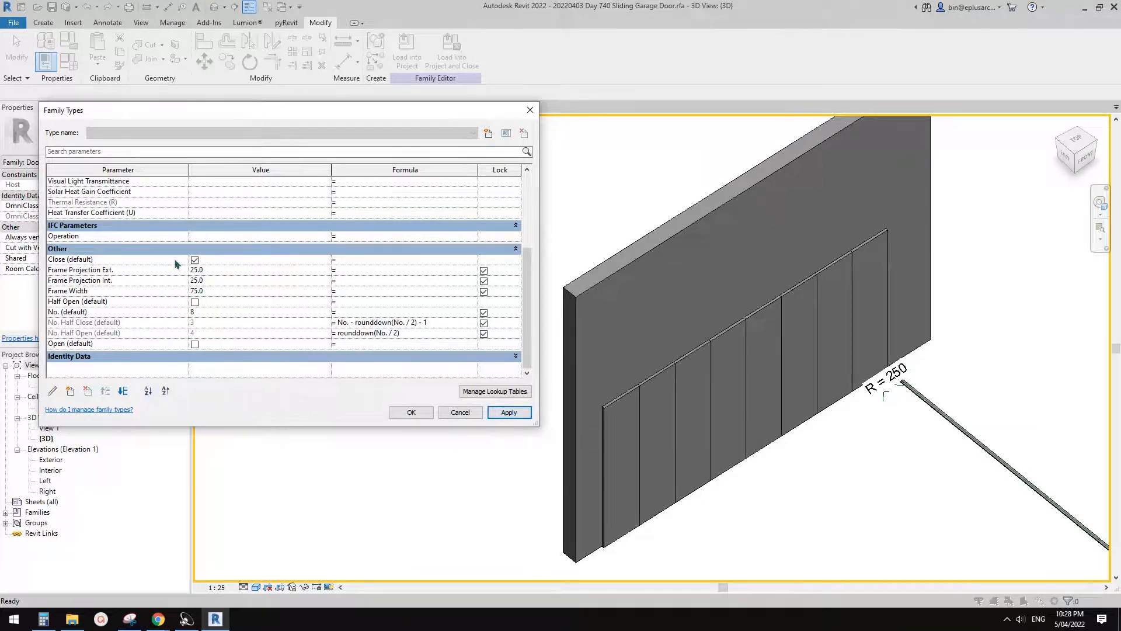
left_click(195, 344)
left_click(195, 259)
left_click(517, 412)
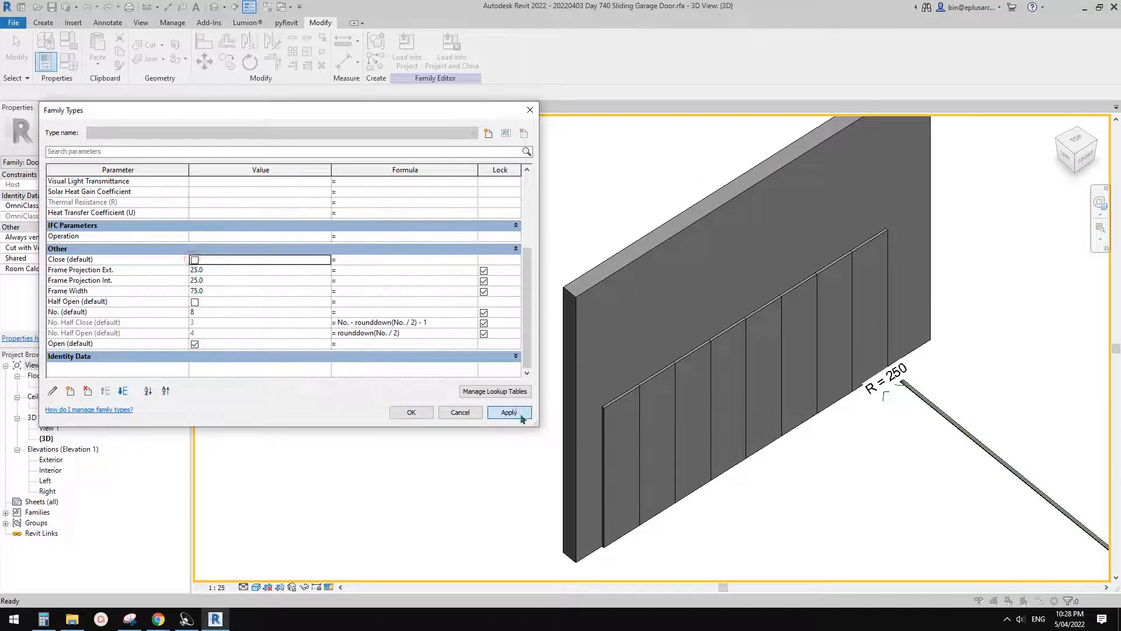
- Switch on Half Open alongside Open, accept the family types, and check the door in the 3D view
left_click(195, 302)
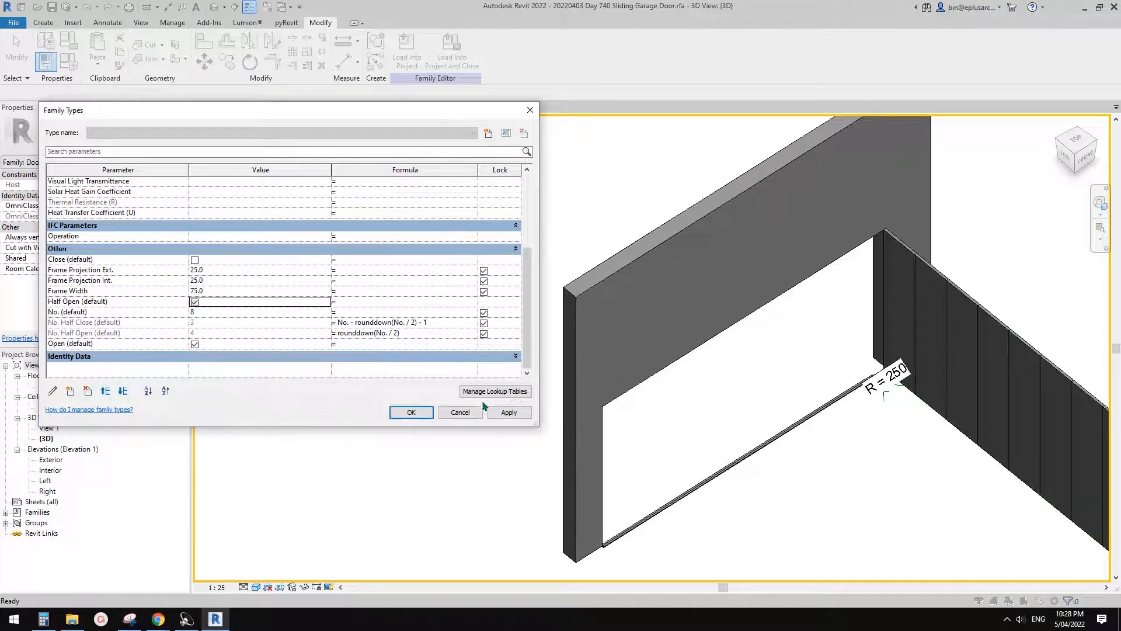
left_click(425, 411)
scroll(637, 421, "down", 3)
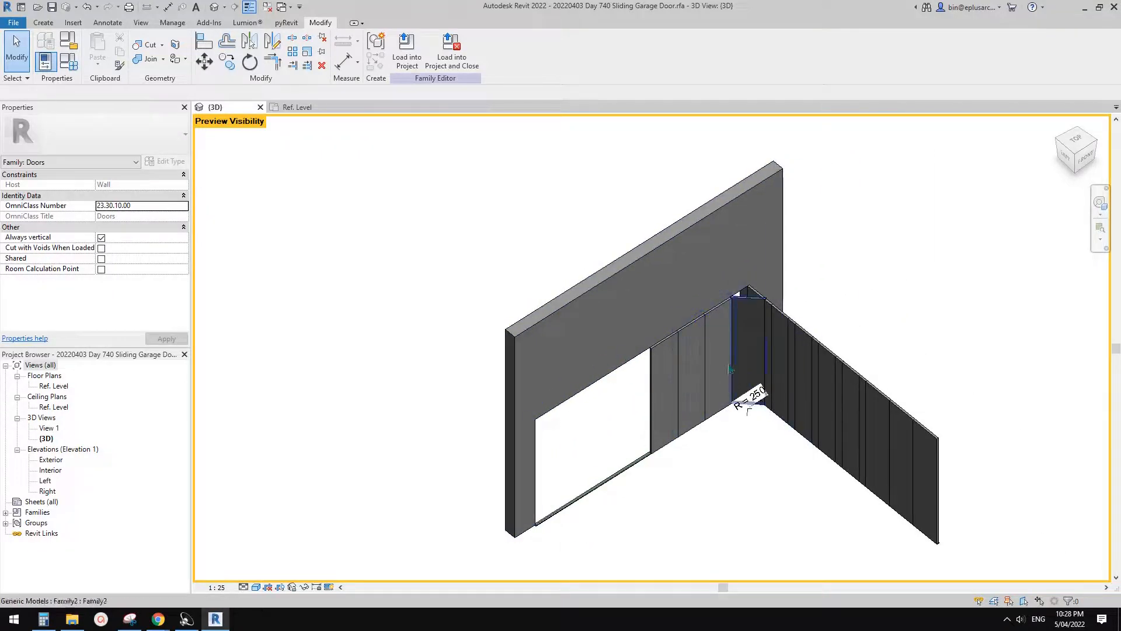
middle_click_drag(523, 288, 474, 267)
scroll(482, 279, "up", 1)
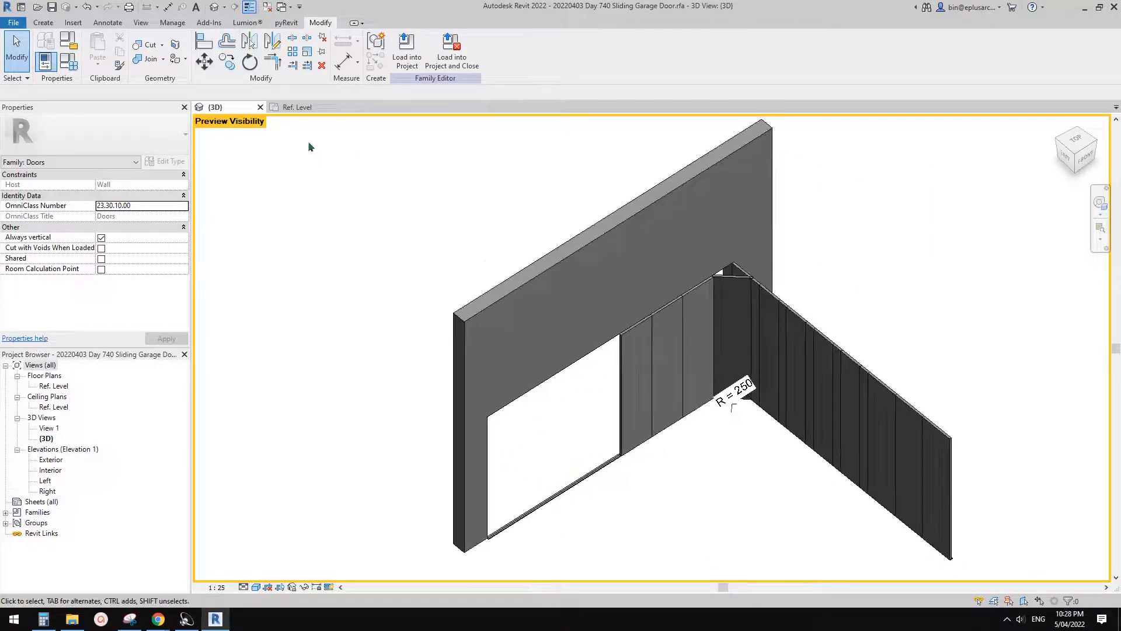
- Turn off the Open state in the family types, accept the change, and close the Ref. Level plan view
left_click(69, 61)
scroll(202, 347, "down", 6)
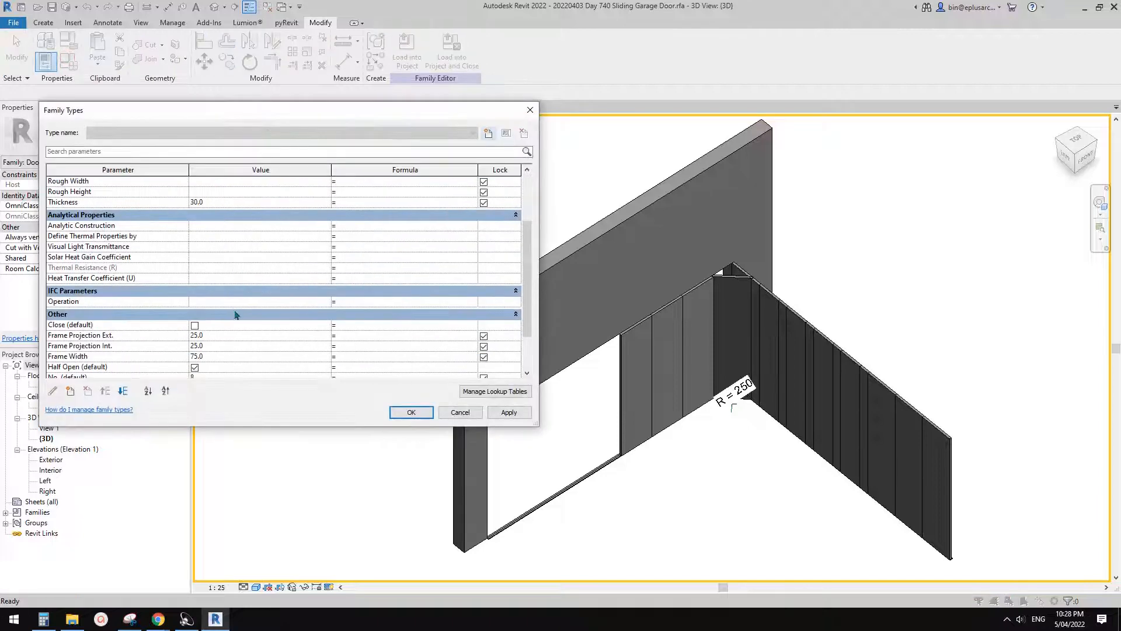
left_click(195, 344)
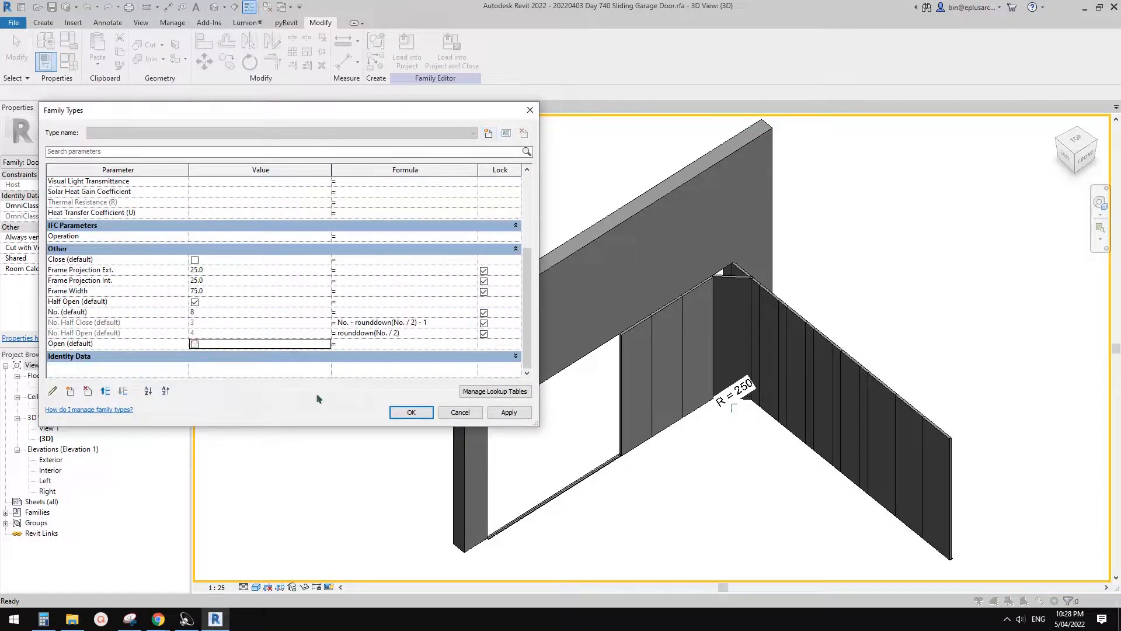
left_click(411, 412)
left_click(297, 108)
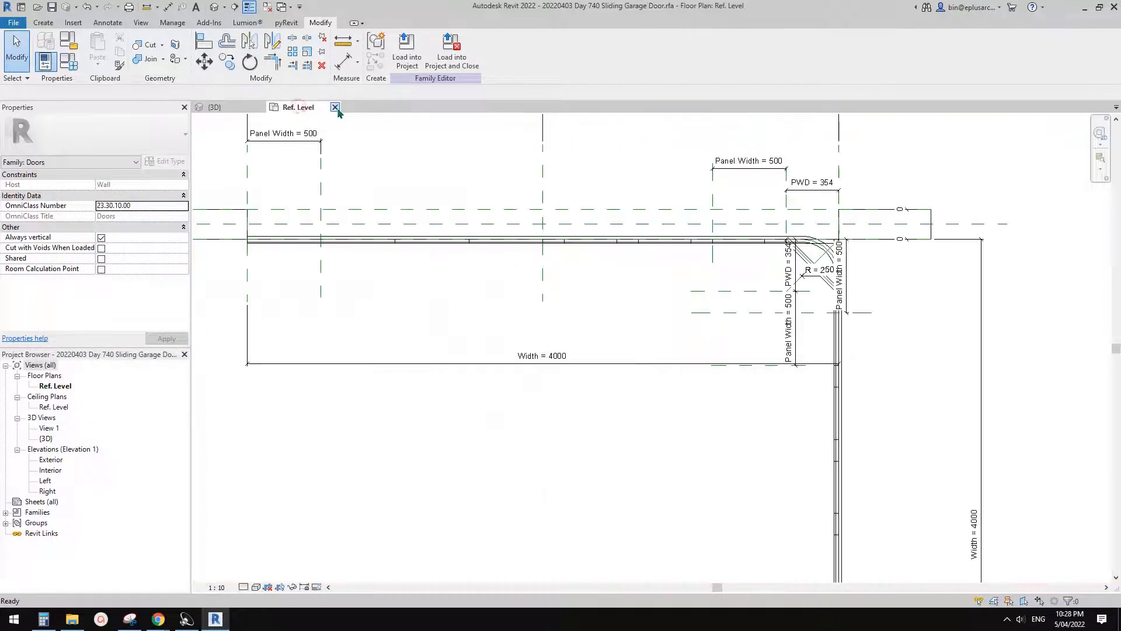
left_click(336, 107)
- Create a new project, choosing another listed template in place of the Construction Template
left_click(13, 22)
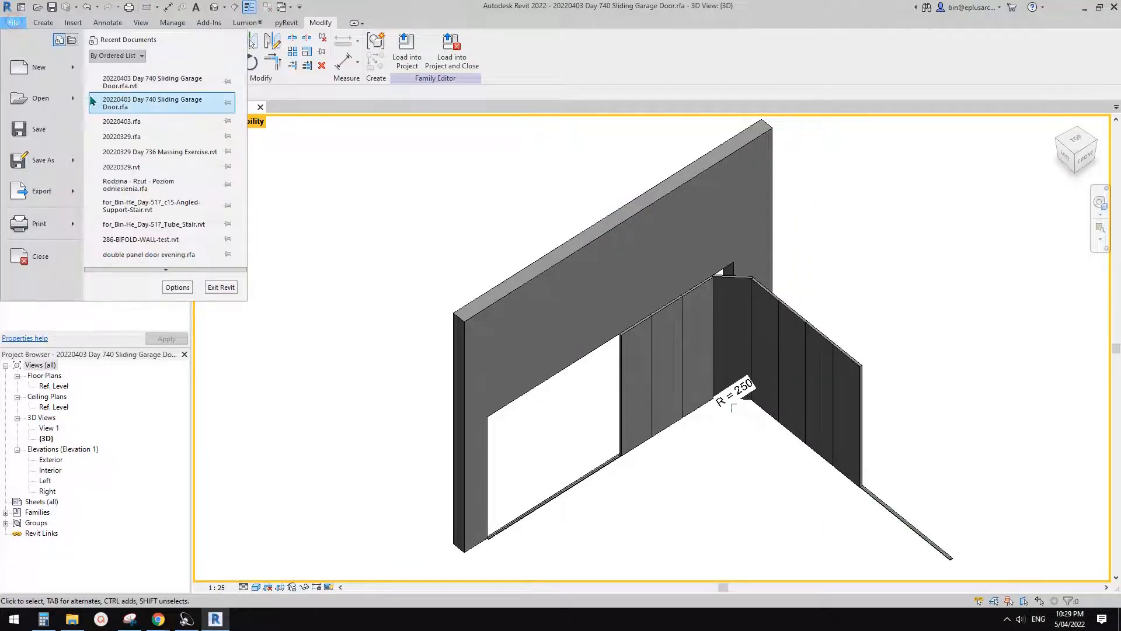
mouse_move(75, 67)
left_click(130, 76)
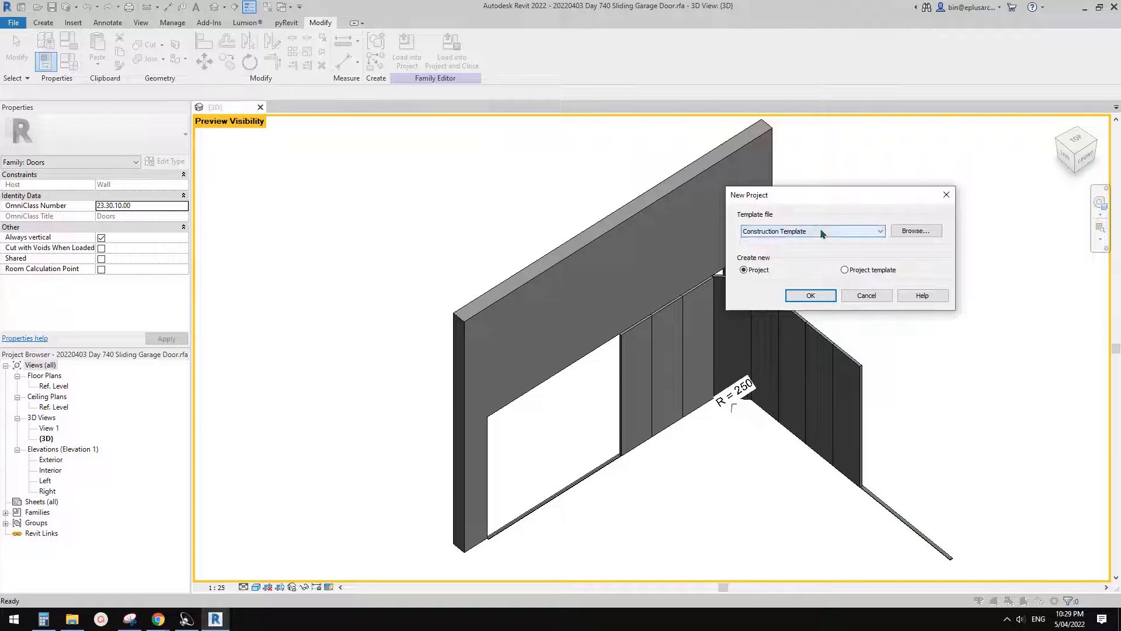
left_click(820, 229)
left_click(769, 257)
left_click(817, 294)
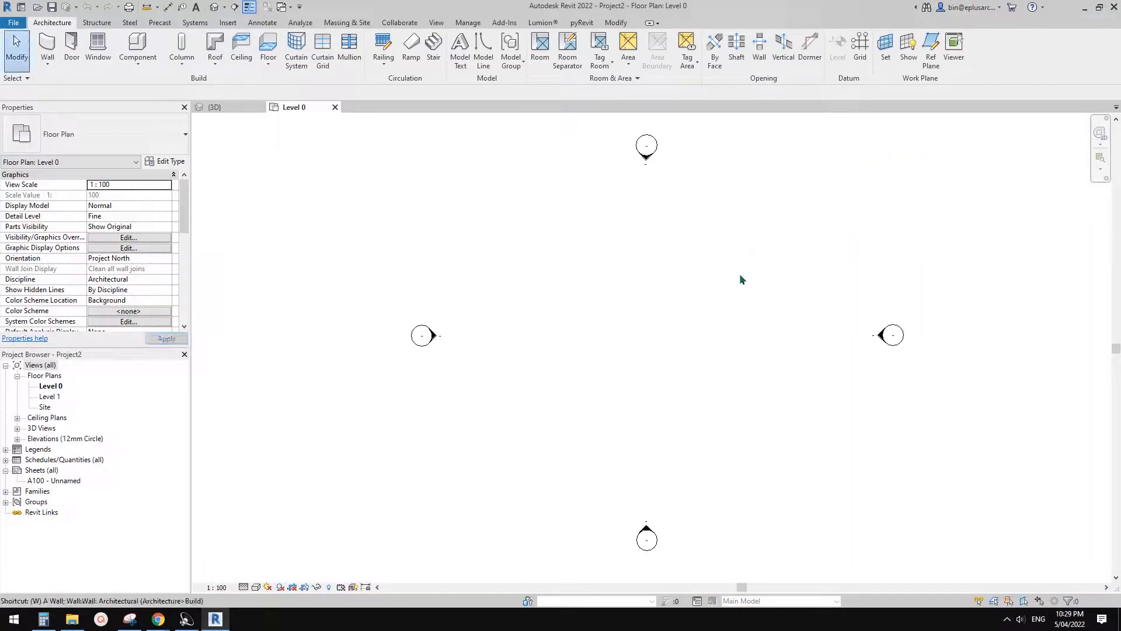
- Draw one straight horizontal wall between the elevation markers on the Level 0 plan and end the wall command
key("w")
key("a")
left_click(516, 292)
left_click(823, 292)
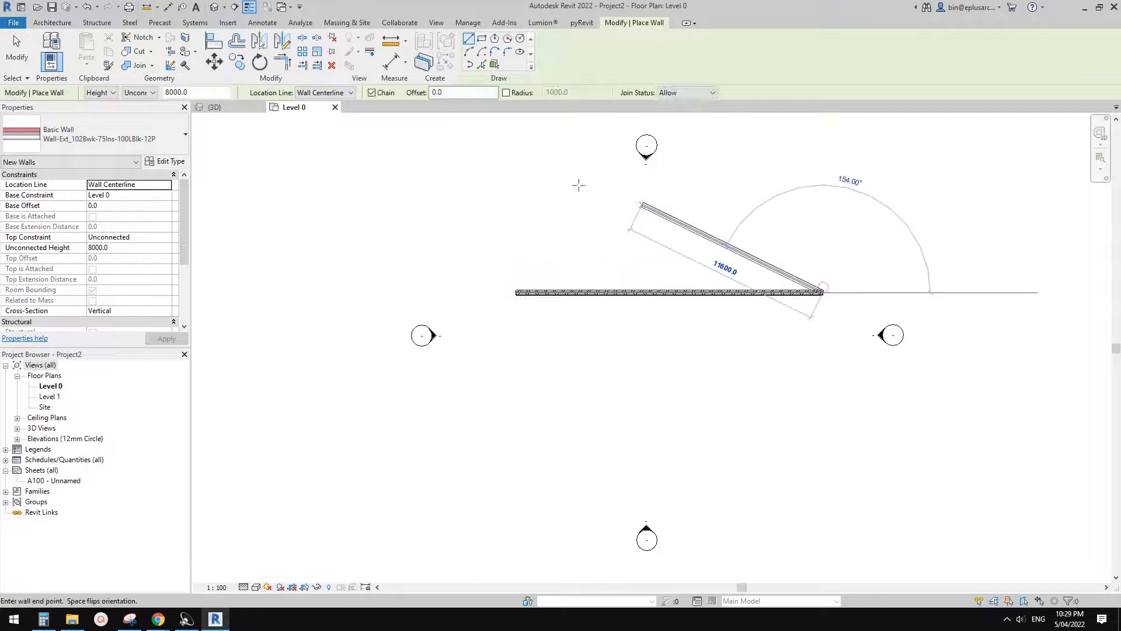
key("Escape")
key("Escape")
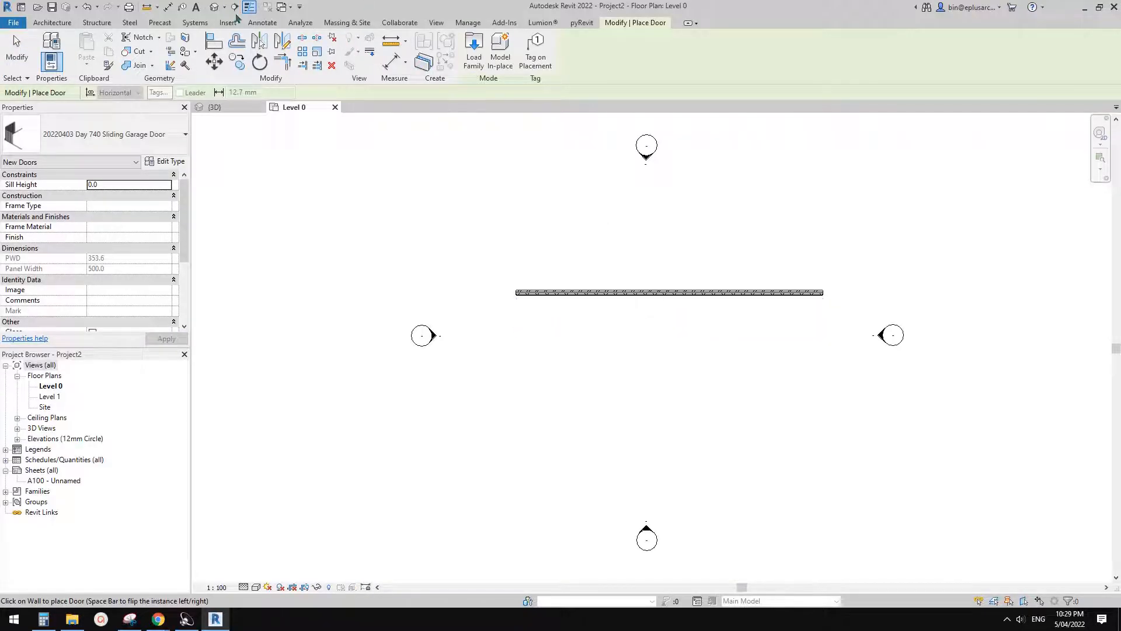
- In the default 3D view, place the 20220403 Day 740 Sliding Garage Door near the middle of the brick wall
left_click(214, 7)
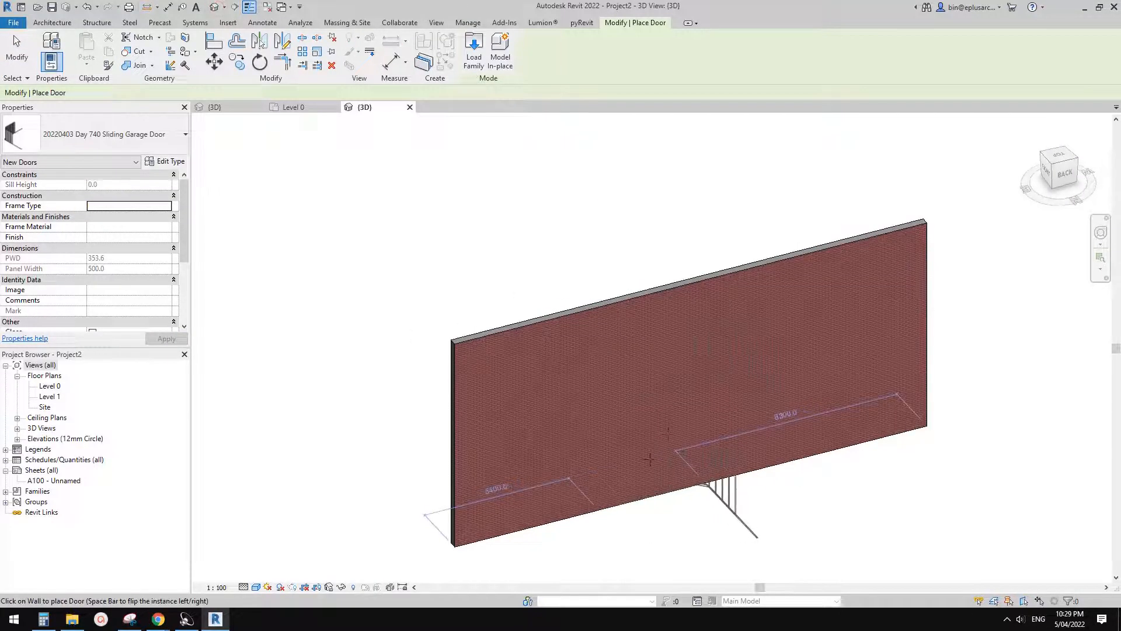
left_click(740, 501)
key("Escape")
scroll(740, 397, "up", 4)
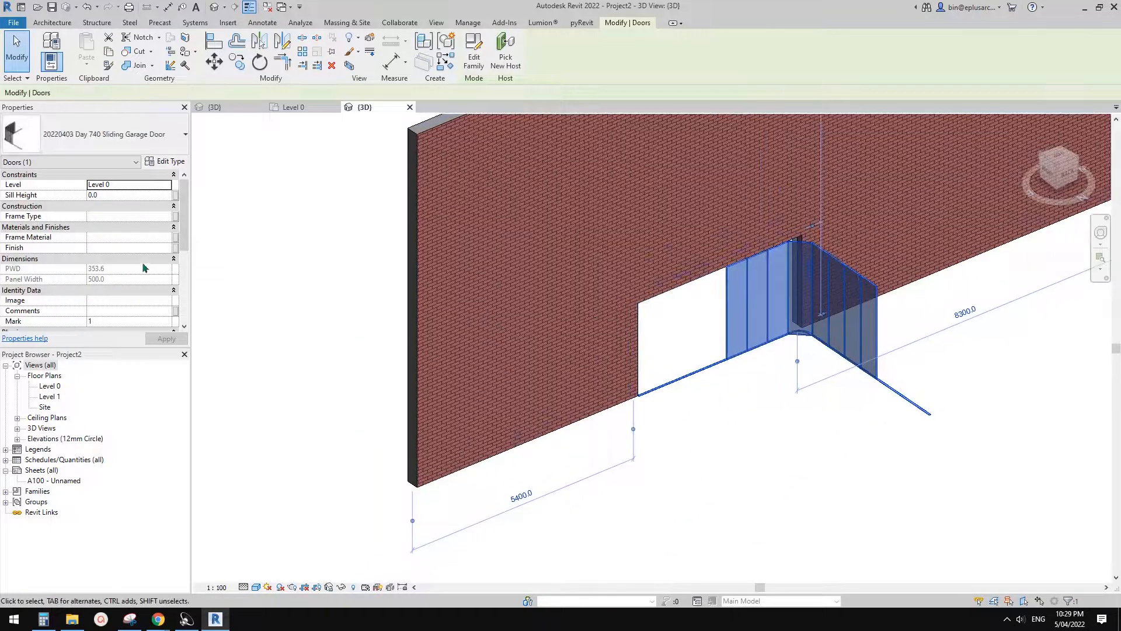
- Review the placed door's type properties and set its Width to 5000, applying the change
left_click(166, 161)
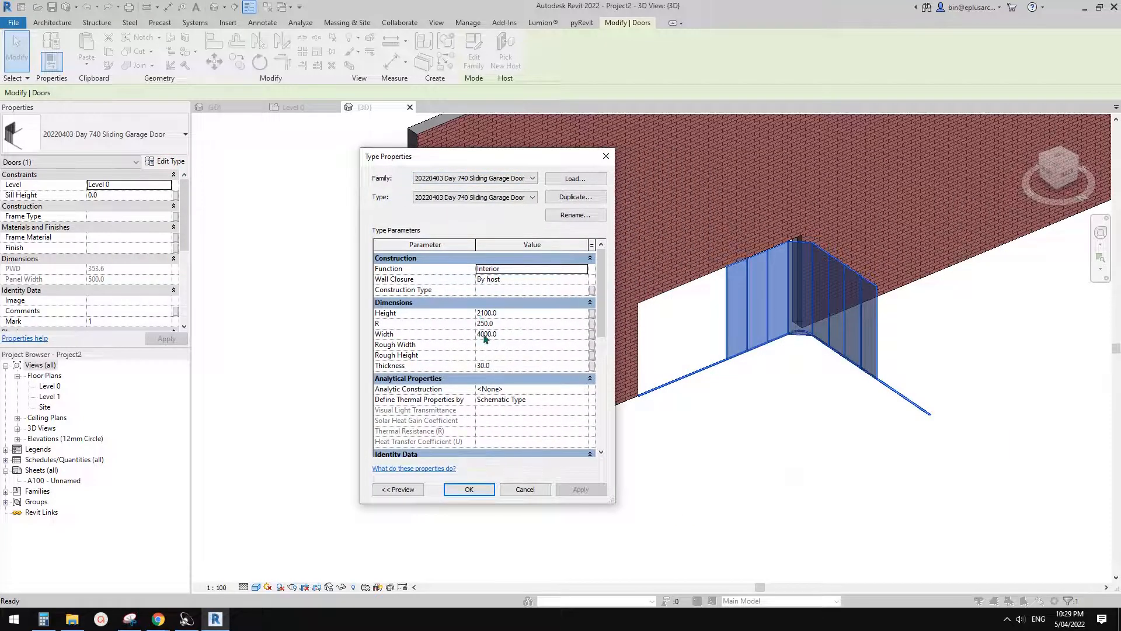
scroll(515, 374, "down", 8)
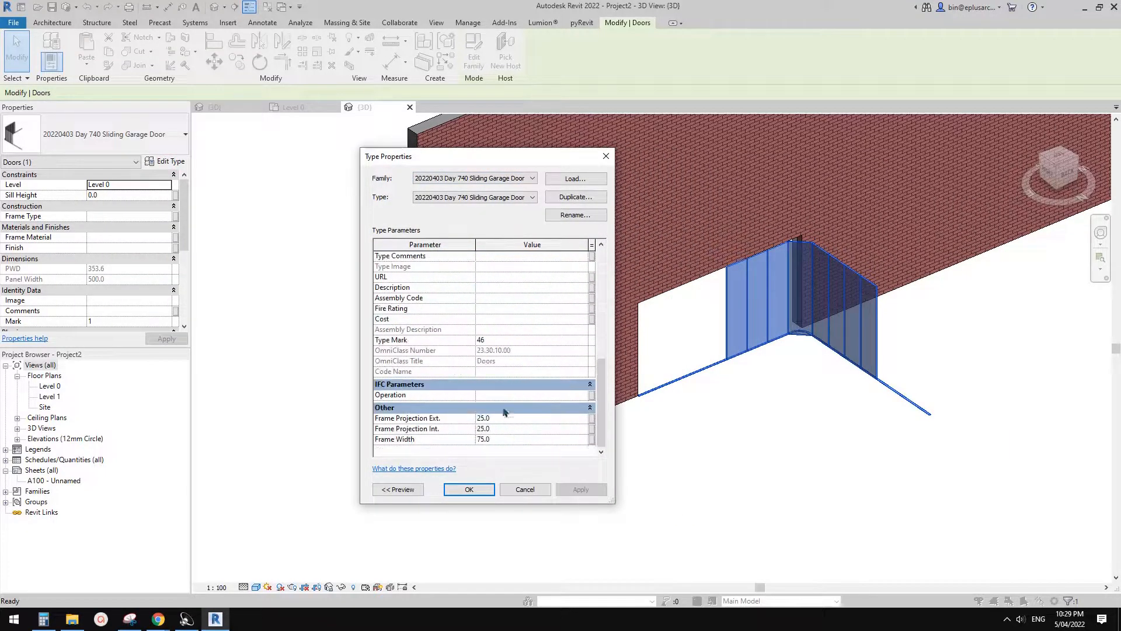
scroll(505, 412, "up", 5)
scroll(508, 406, "down", 5)
scroll(483, 431, "up", 8)
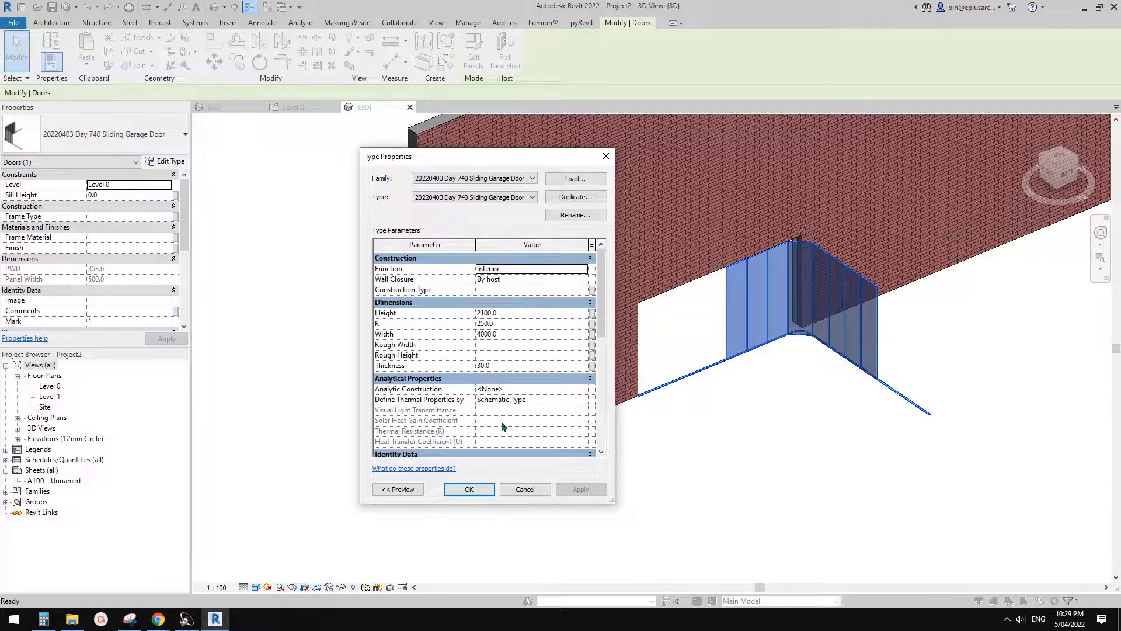
left_click(514, 335)
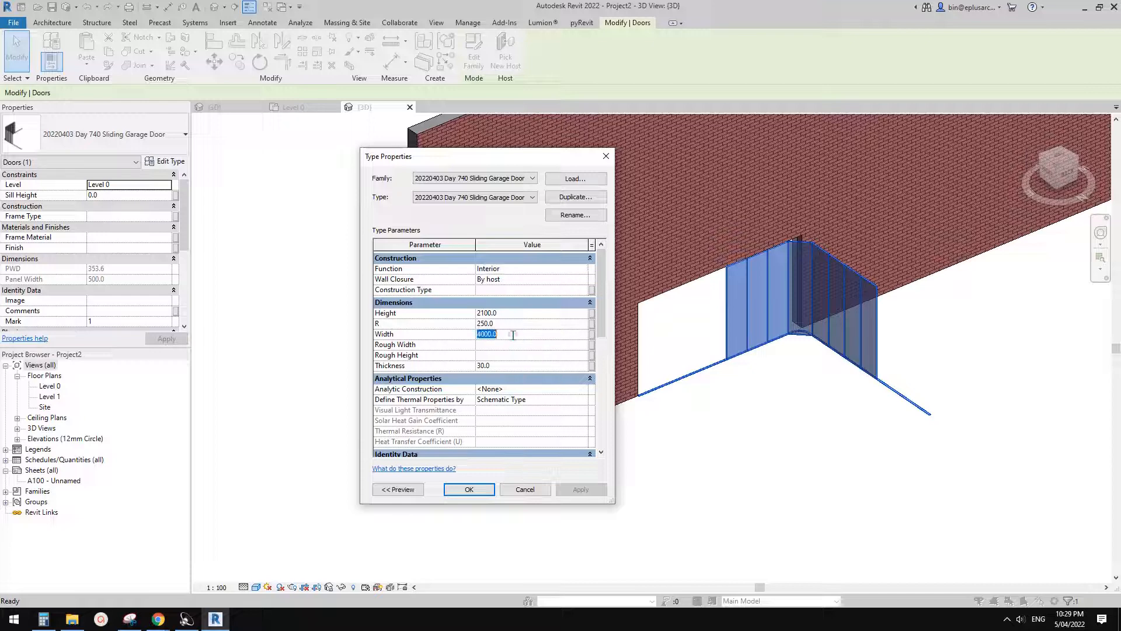
type("5000")
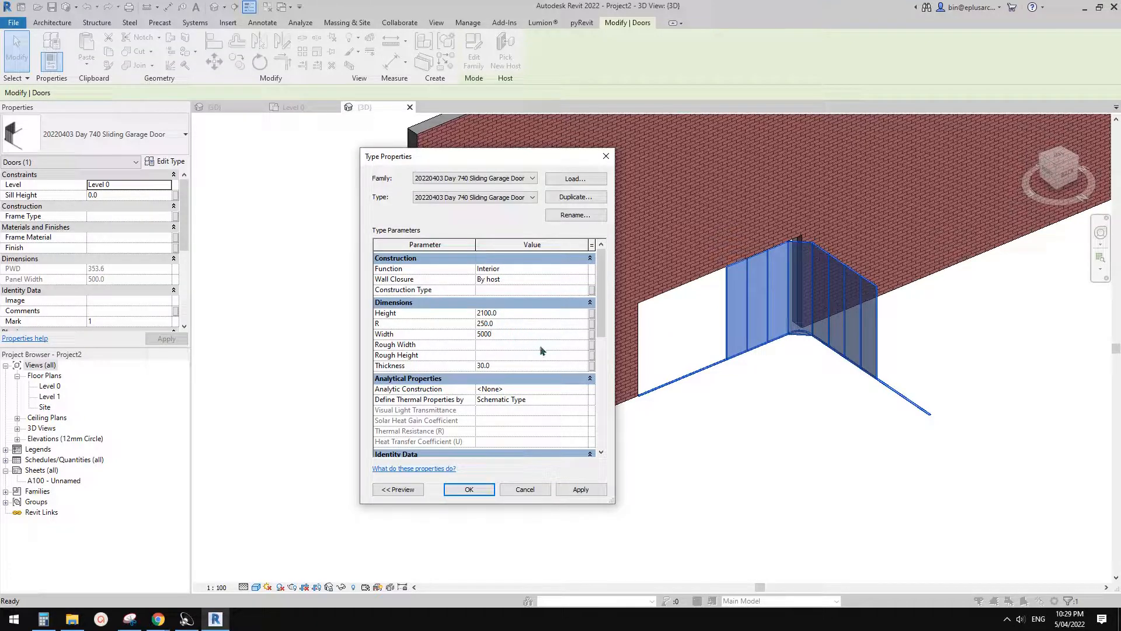
left_click(581, 489)
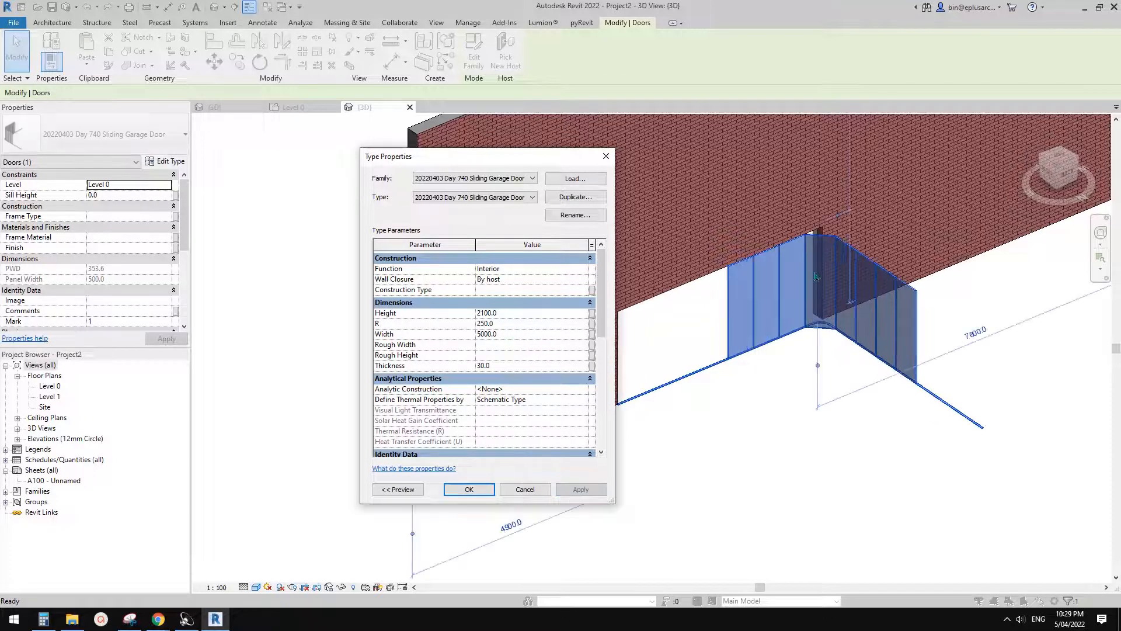
- Set the door type's Height to 2400, apply it, and accept the type properties
left_click(513, 315)
type("240")
left_click(581, 490)
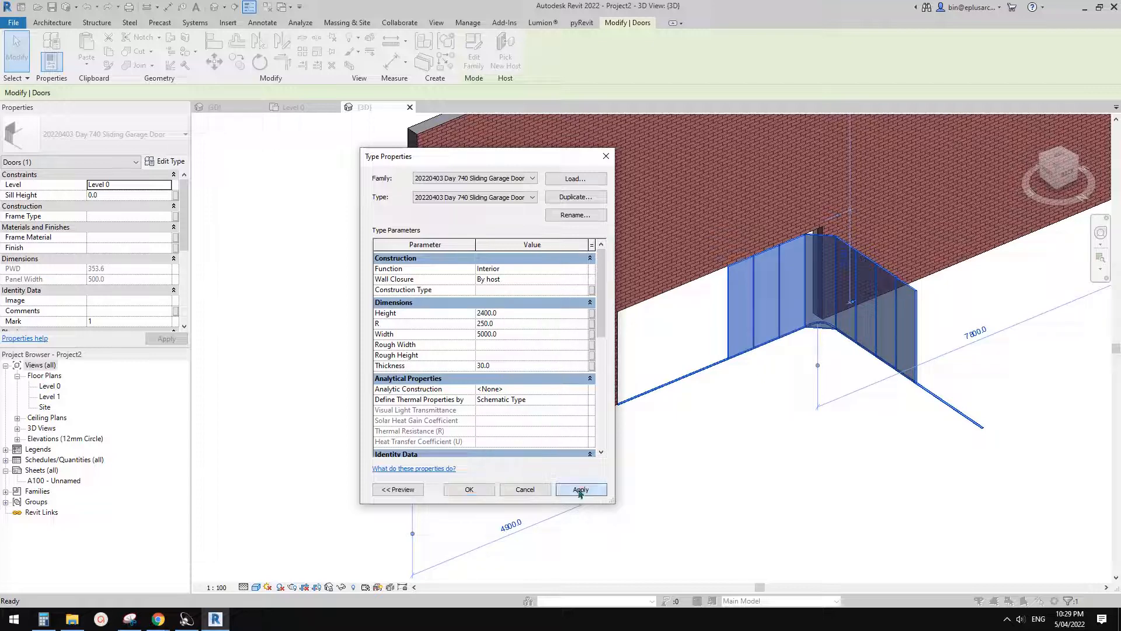
left_click(485, 490)
- Set the door instance's No. parameter to 10 panels and apply it
scroll(92, 280, "down", 5)
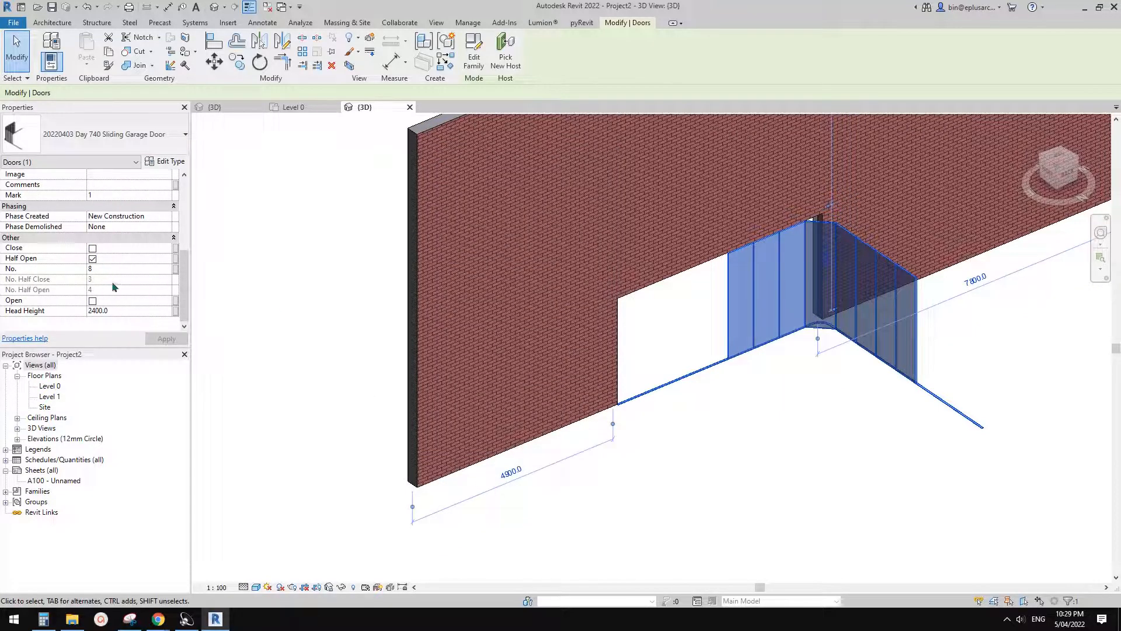
scroll(115, 289, "up", 2)
scroll(115, 289, "down", 2)
left_click(113, 269)
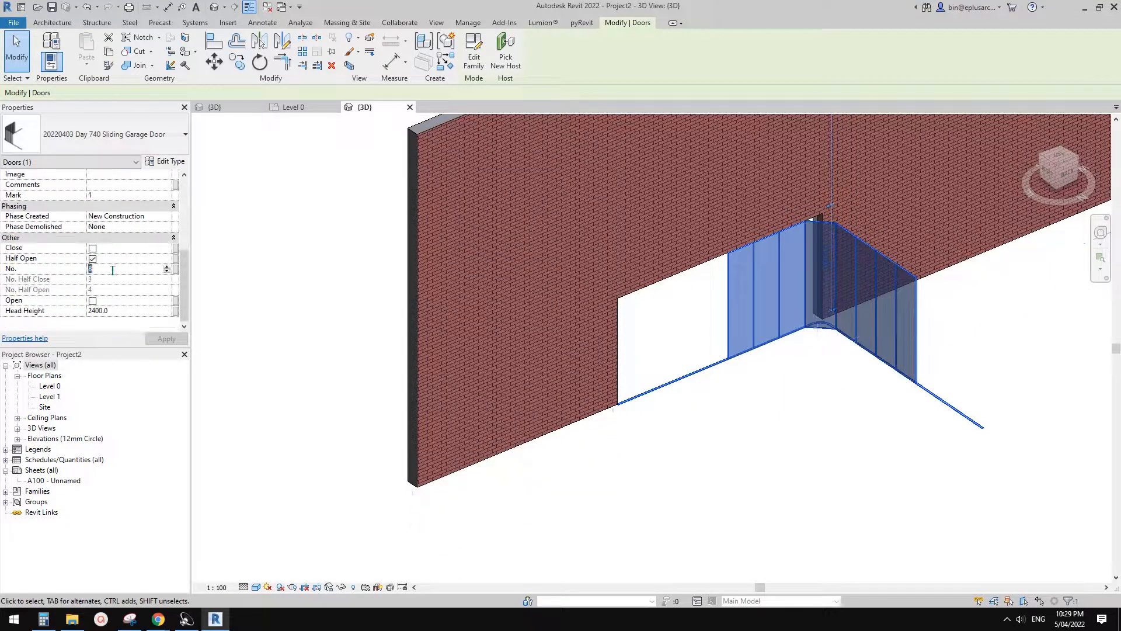
type("10")
left_click(164, 340)
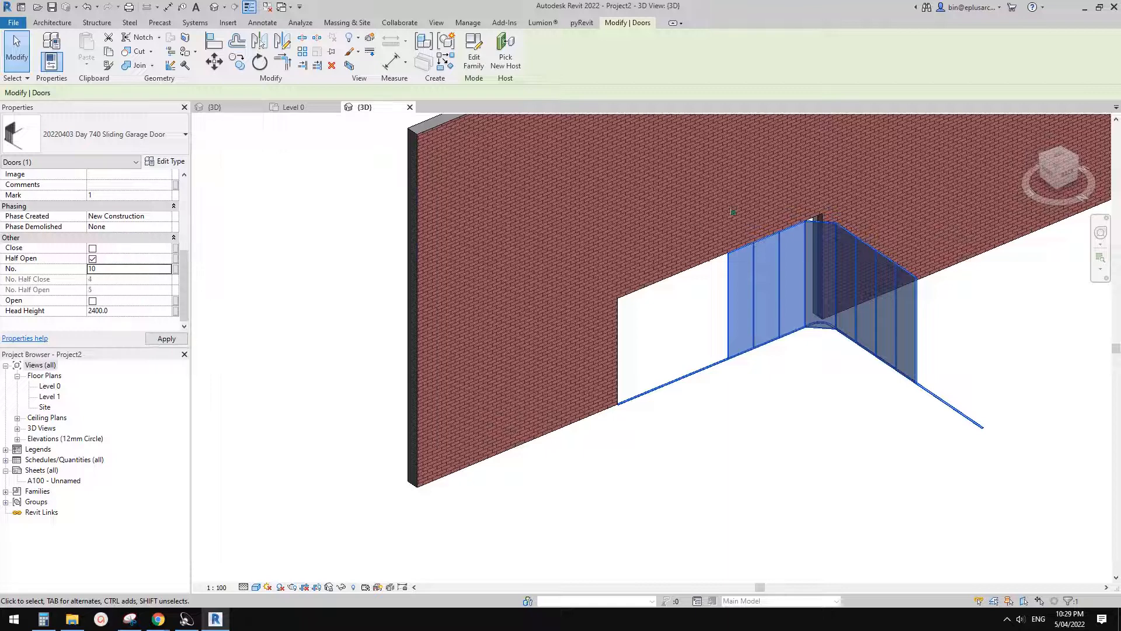
- Test the placed door's Close state and its Open state in turn, and return it to Half Open
left_click(92, 258)
left_click(92, 248)
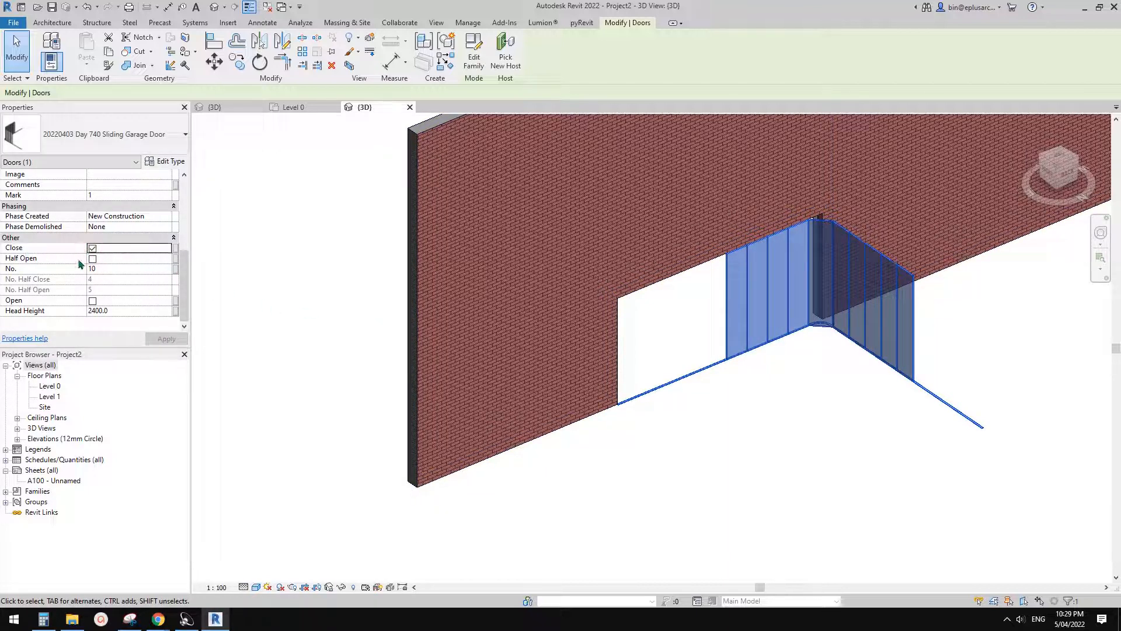
left_click(92, 301)
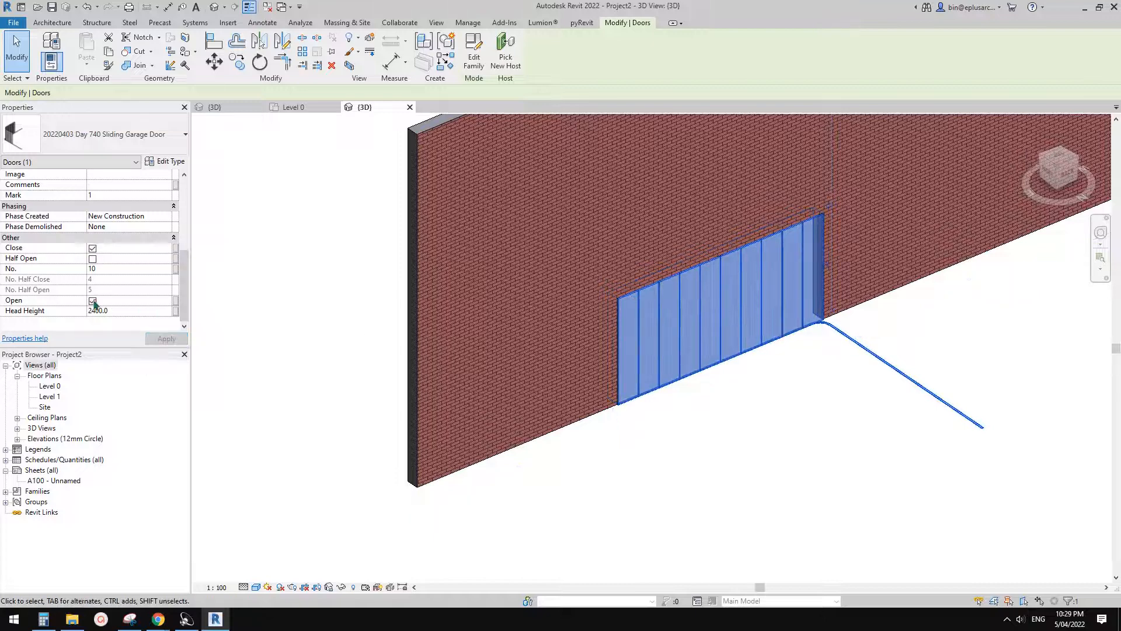
left_click(92, 248)
left_click(168, 338)
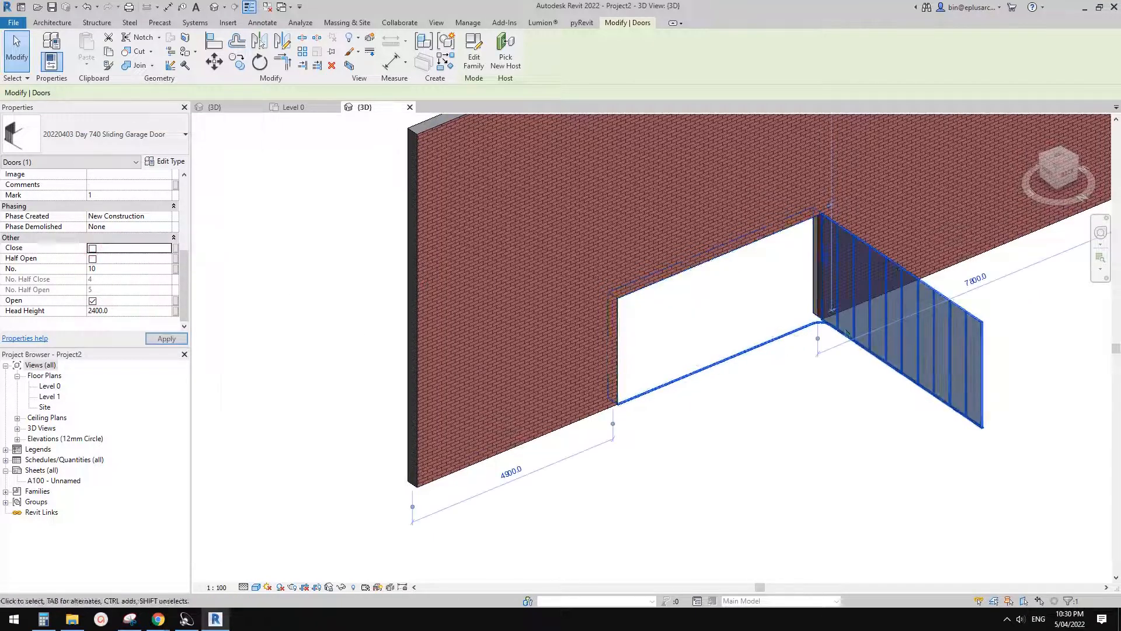
left_click(92, 258)
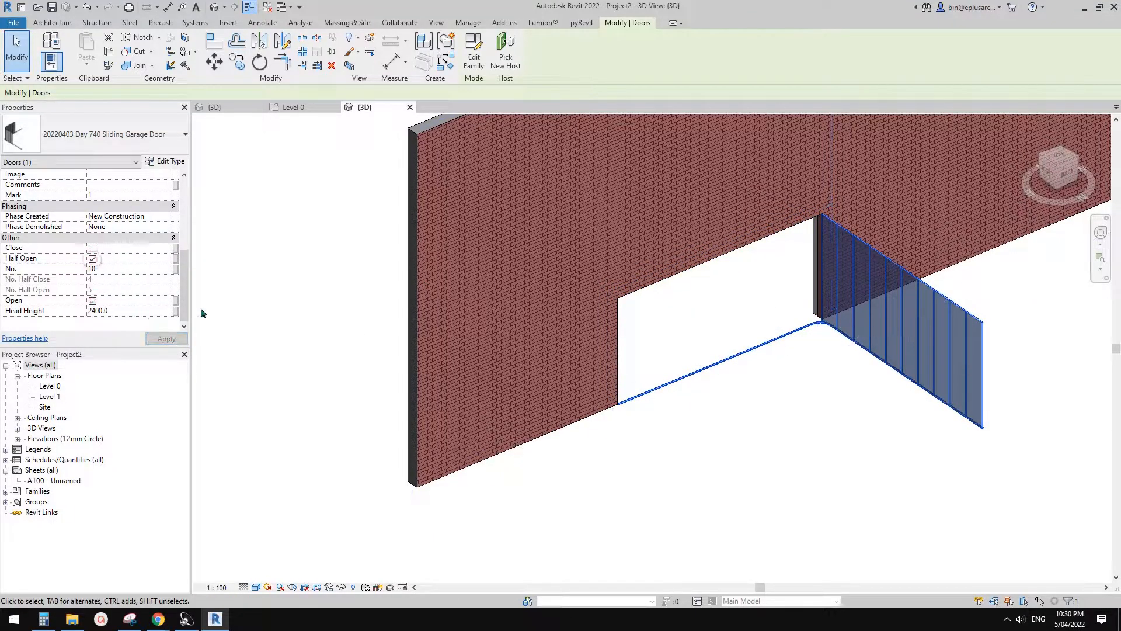
left_click(92, 301)
- Deselect the door and examine its half-open panels, curved track corner and wall opening in the 3D view
middle_click_drag(738, 355, 809, 391)
key("Escape")
left_click(765, 370)
scroll(768, 359, "down", 1)
left_click(786, 420)
scroll(797, 371, "up", 2)
left_click(774, 357)
left_click(789, 388)
scroll(793, 405, "up", 1)
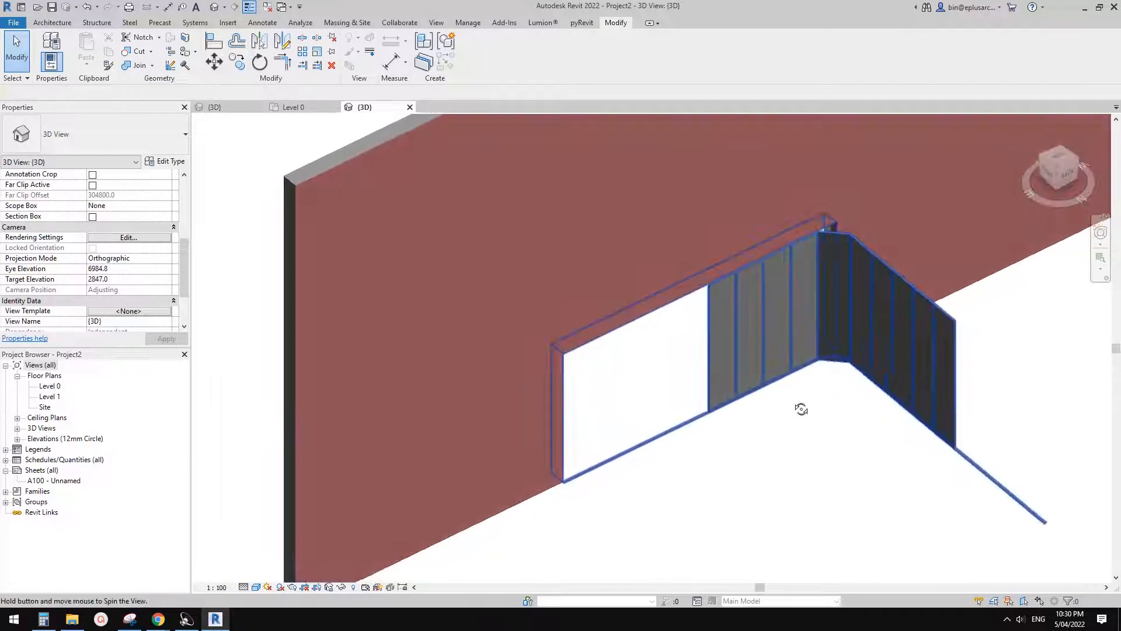
scroll(805, 385, "up", 1)
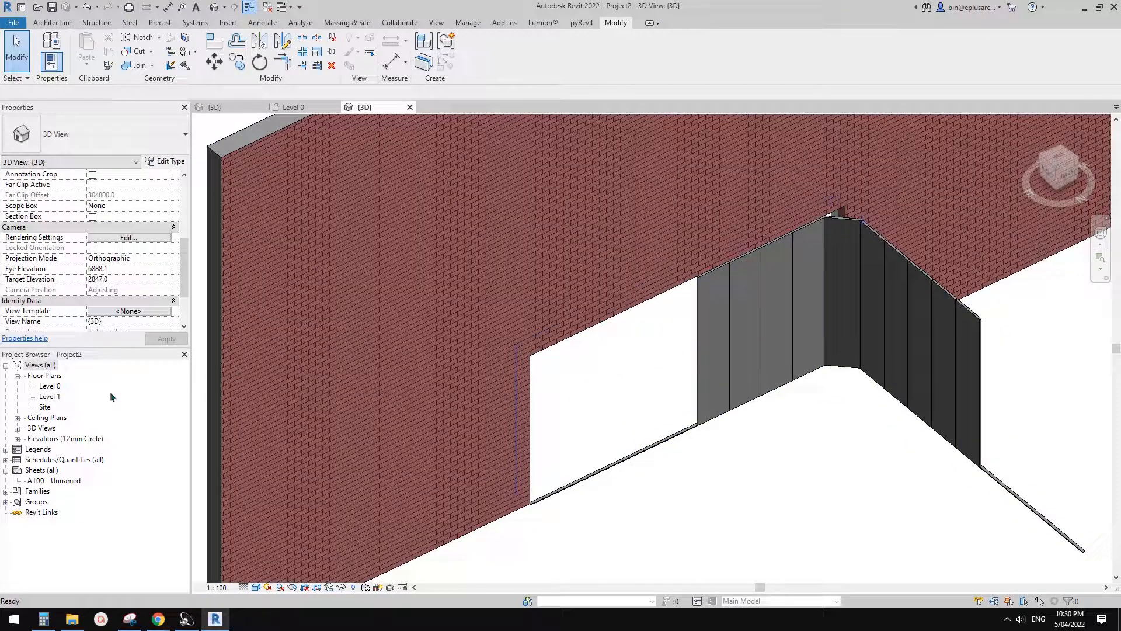
middle_click_drag(743, 342, 717, 360)
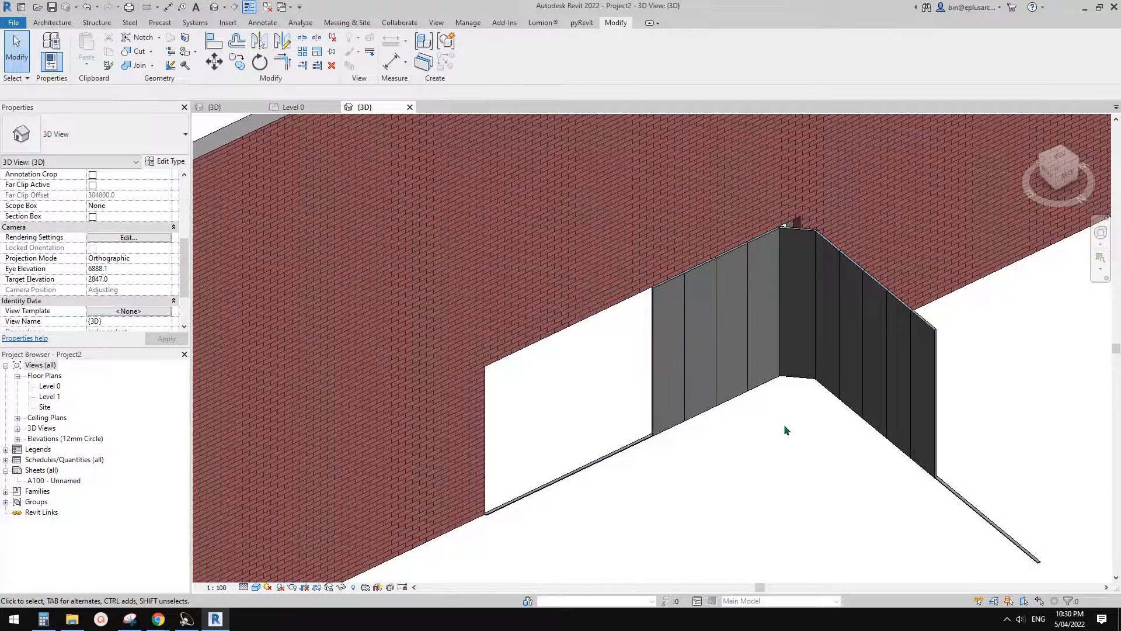
middle_click_drag(783, 424, 781, 429)
left_click(801, 349)
left_click(813, 449)
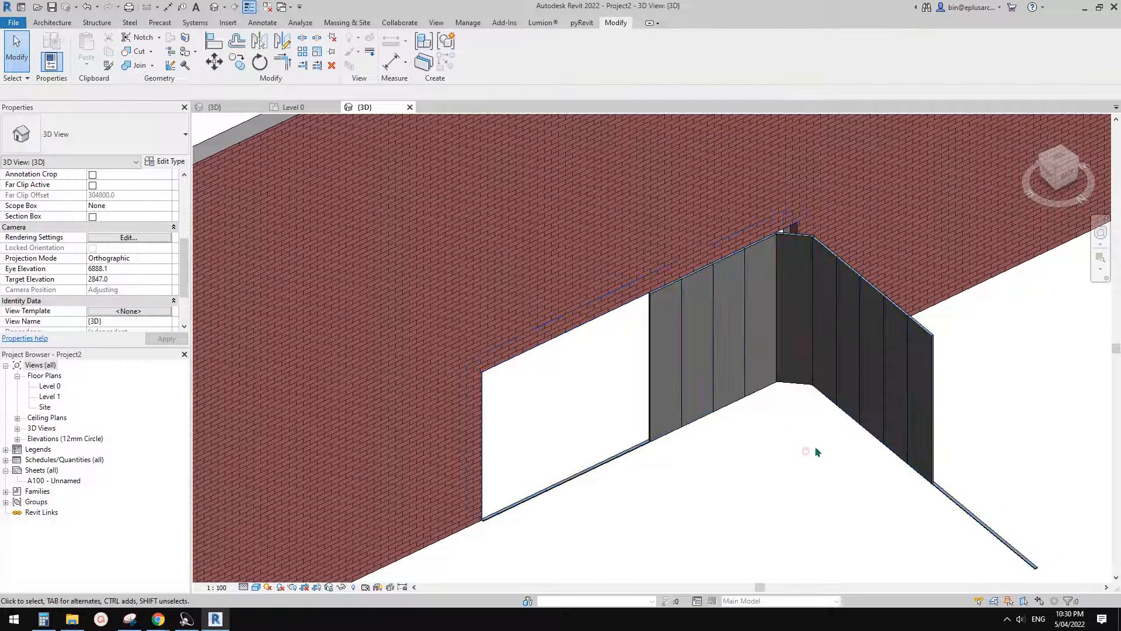